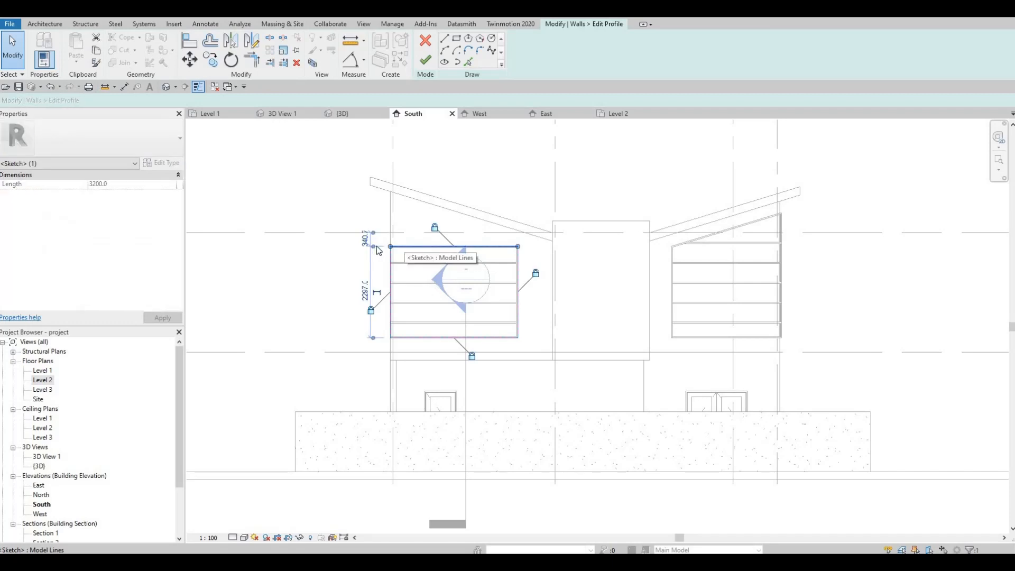
# Step: Raise the outer end of the west-side curtain wall profile's top line to follow the roof slope, removing the unsatisfied constraints
pyautogui.moveTo(389, 212); pyautogui.dragTo(388, 206)
pyautogui.scroll(5, 388, 205)
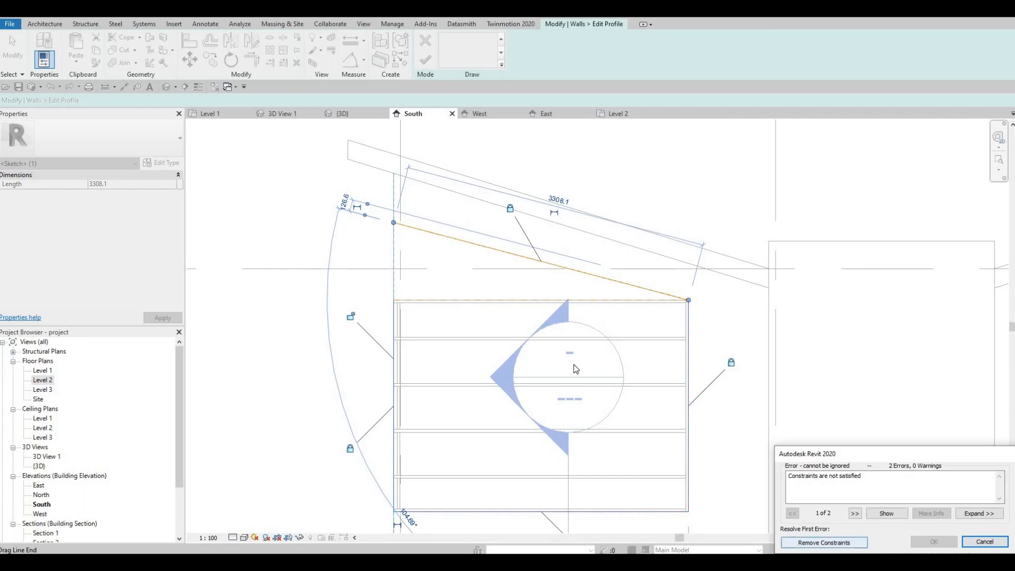
pyautogui.press('Return')
pyautogui.scroll(-4, 591, 315)
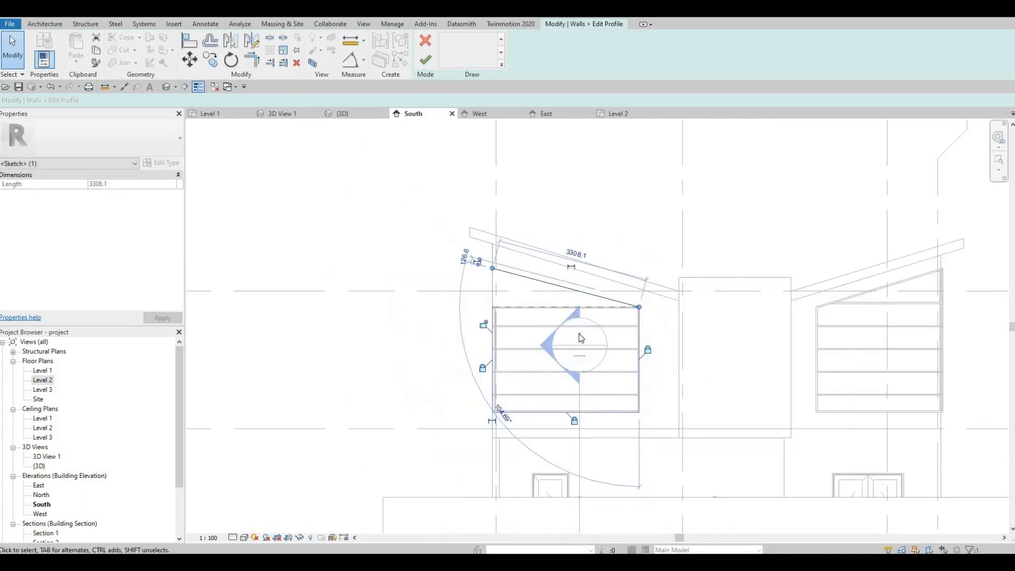
pyautogui.press('Escape')
pyautogui.press('Escape')
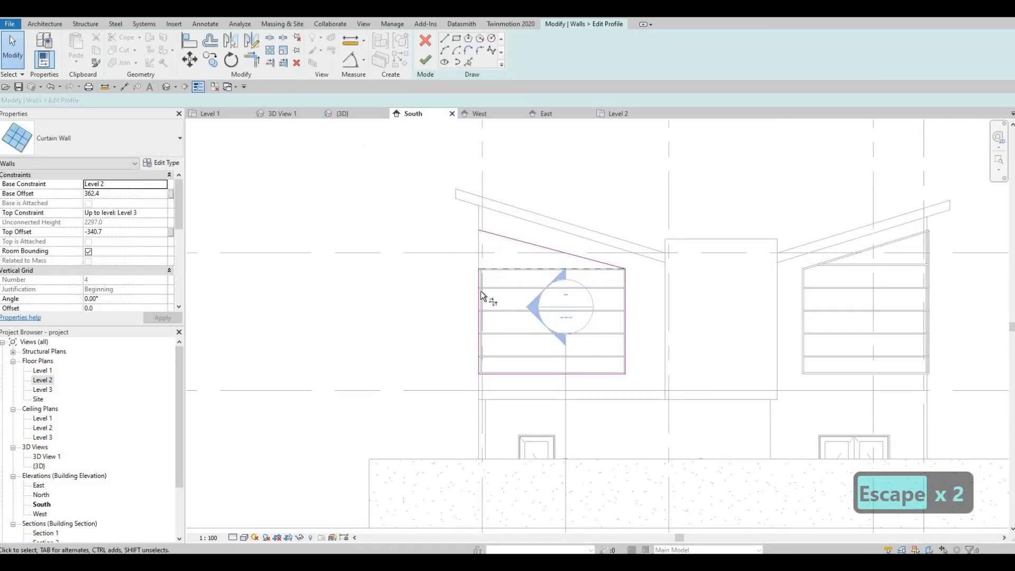
# Step: Finish the curtain wall's profile edit and check the sloped glazing in the {3D} view
pyautogui.press('t')
pyautogui.press('r')
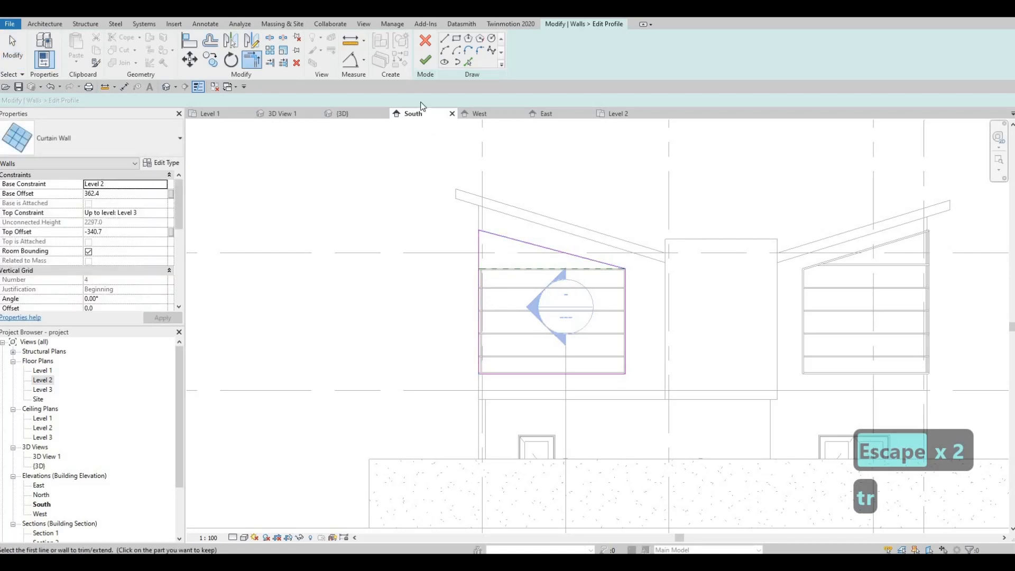
pyautogui.click(425, 59)
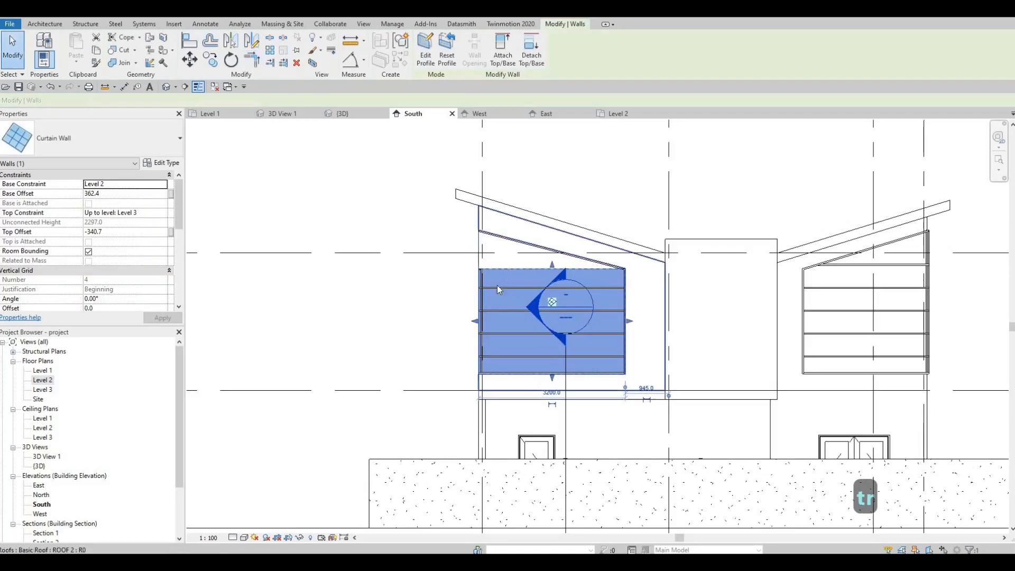
pyautogui.press('Escape')
pyautogui.press('Escape')
pyautogui.press('Escape')
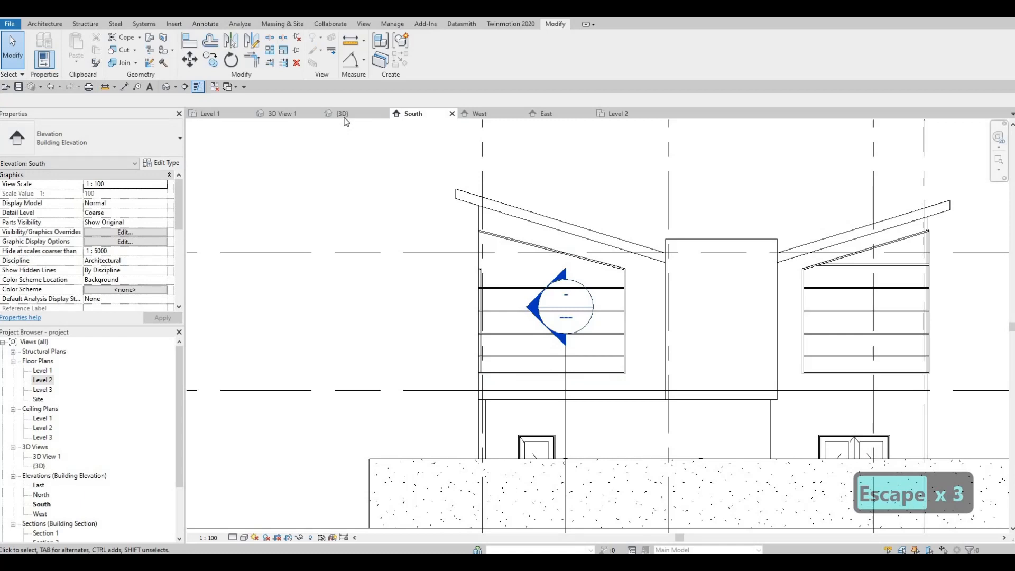
pyautogui.click(343, 114)
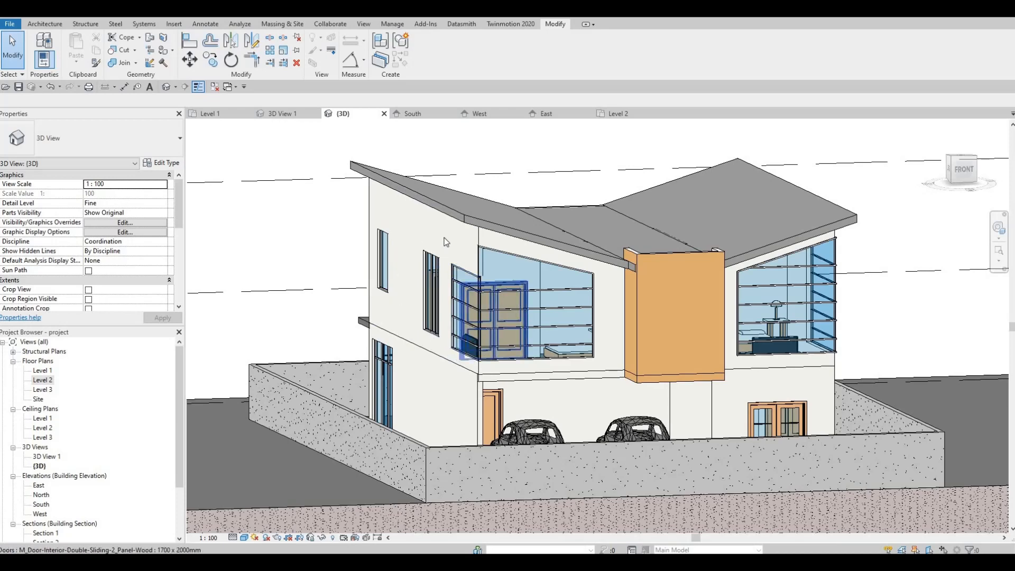
# Step: In the West elevation, align the top edge of the side curtain wall with the top of the adjoining sloped curtain wall
pyautogui.click(546, 114)
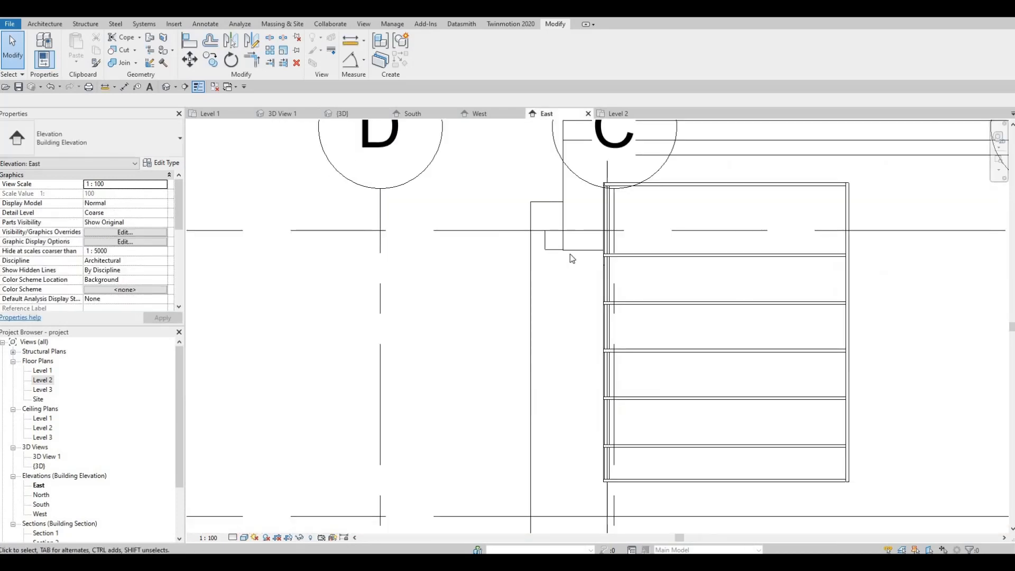
pyautogui.scroll(-5, 570, 253)
pyautogui.click(479, 116)
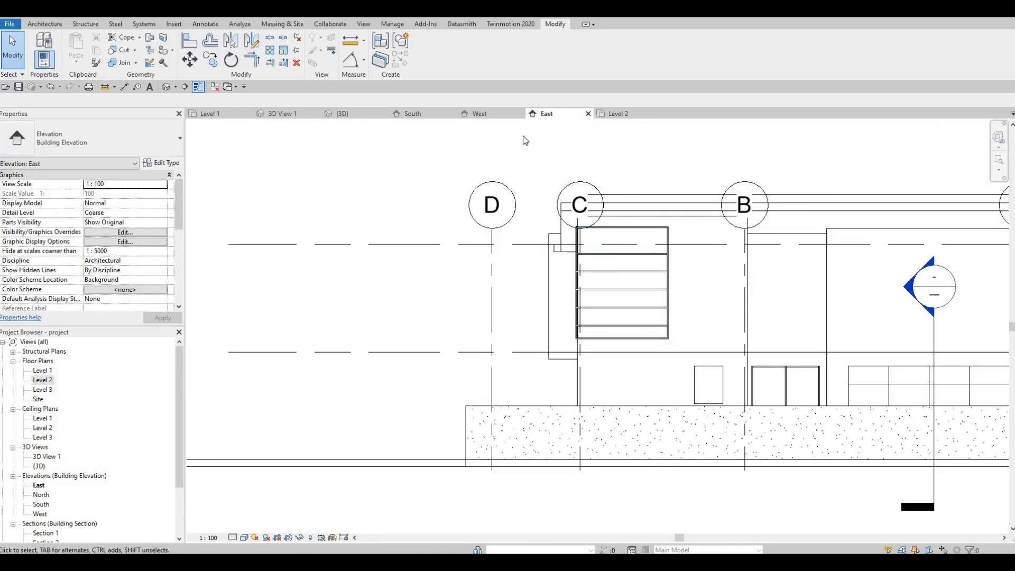
pyautogui.scroll(6, 684, 307)
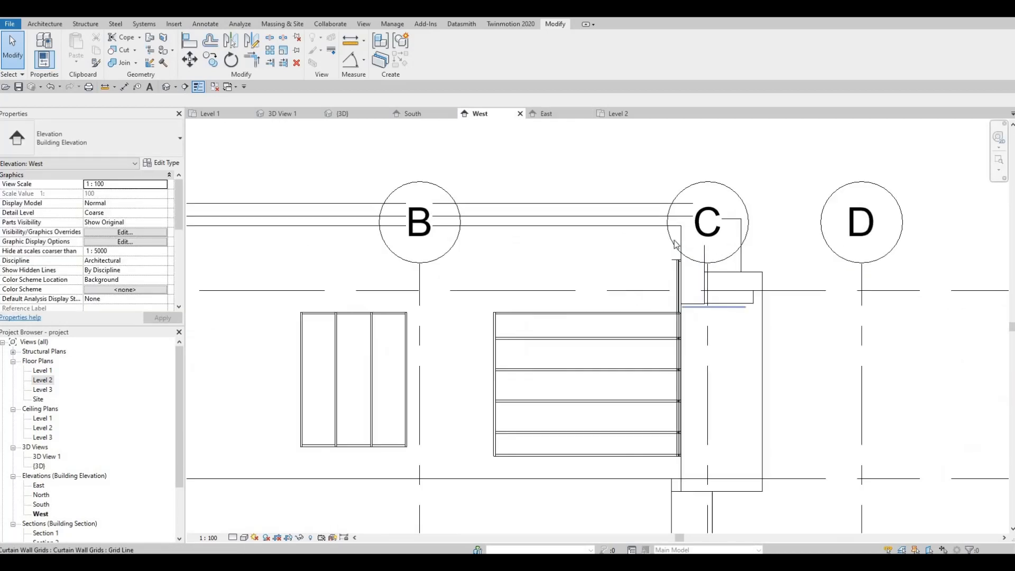
pyautogui.scroll(1, 683, 328)
pyautogui.press('Escape')
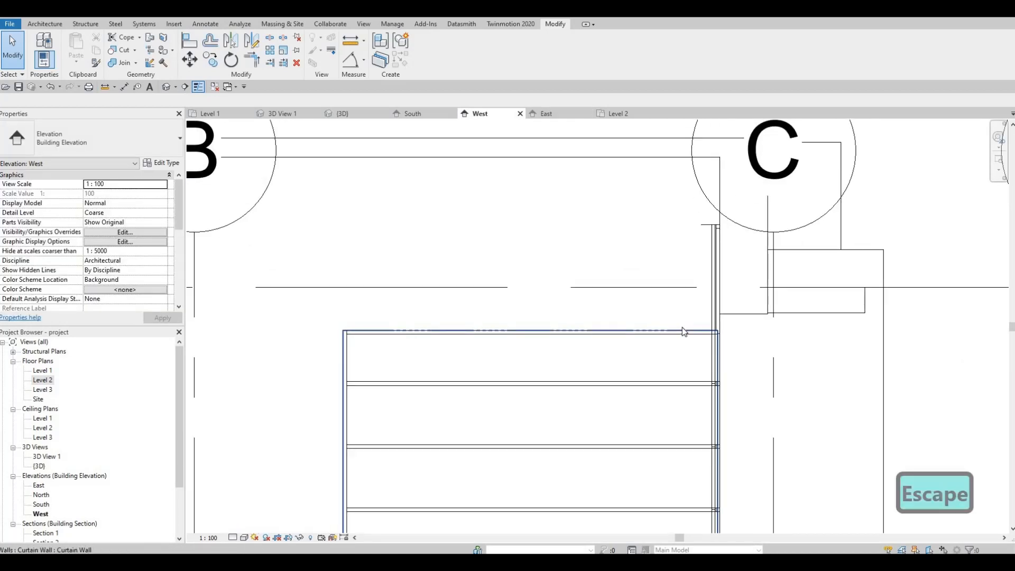
pyautogui.press('a')
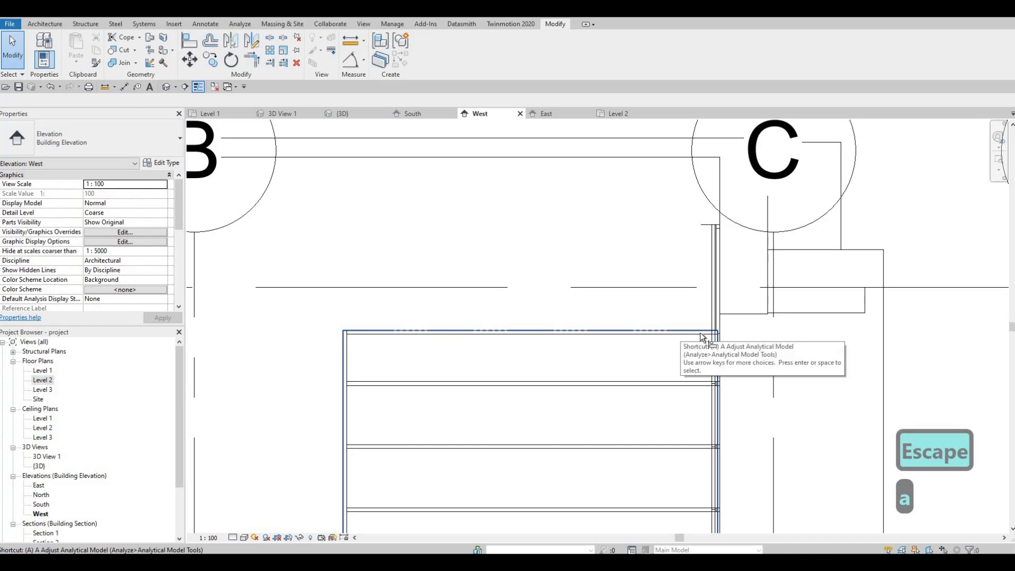
pyautogui.press('l')
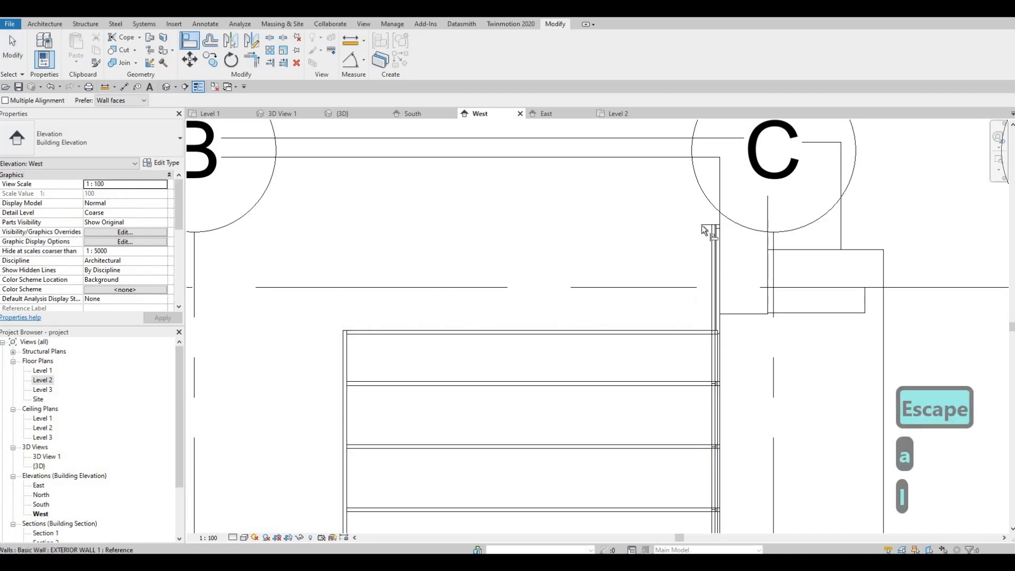
pyautogui.click(701, 225)
pyautogui.click(674, 331)
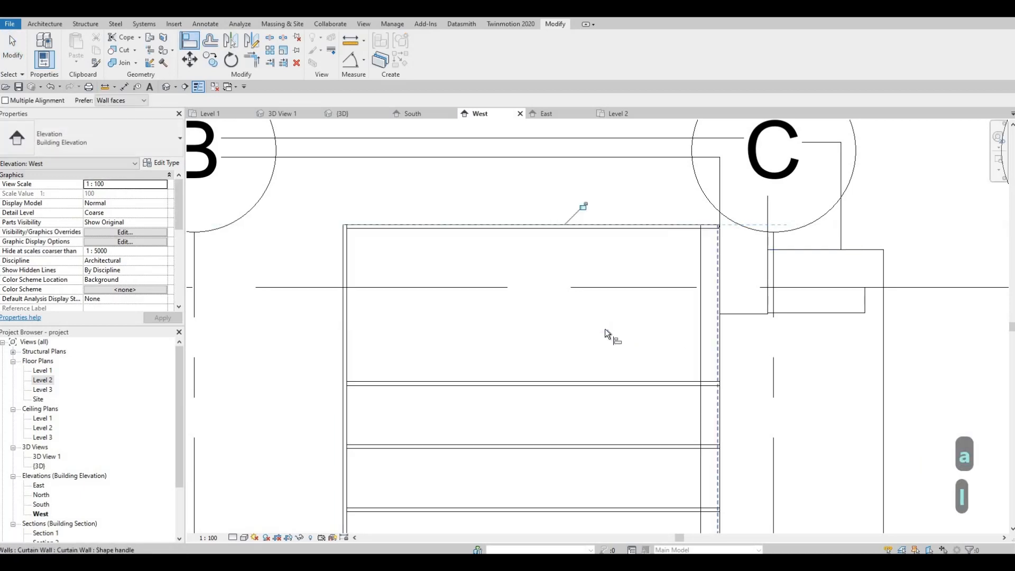
pyautogui.press('Escape')
pyautogui.press('Escape')
pyautogui.press('Escape')
pyautogui.scroll(-4, 579, 323)
pyautogui.scroll(-3, 535, 175)
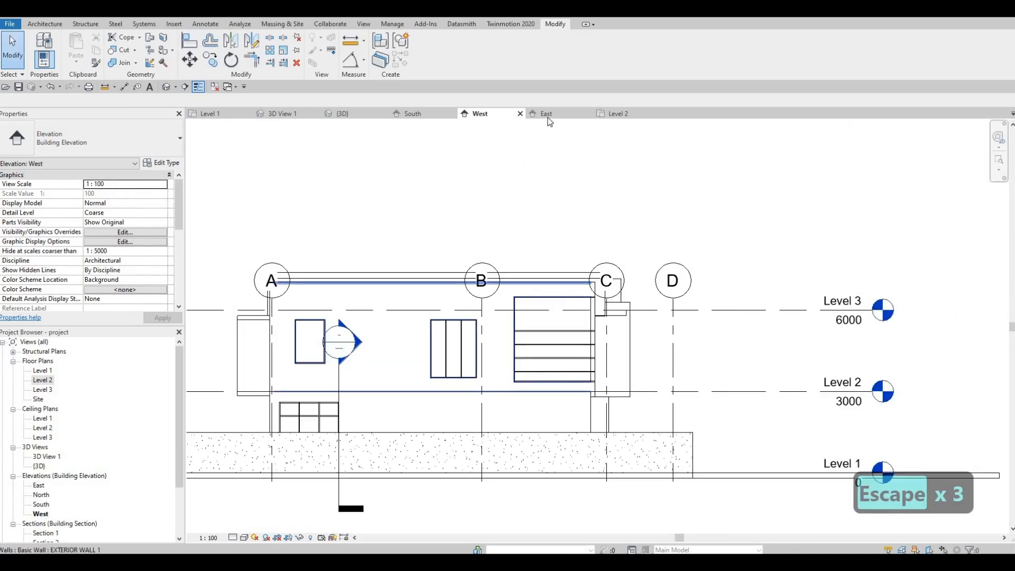
# Step: Open the East elevation and examine the upper corner of the curtain wall beside grid C
pyautogui.click(545, 113)
pyautogui.scroll(3, 615, 248)
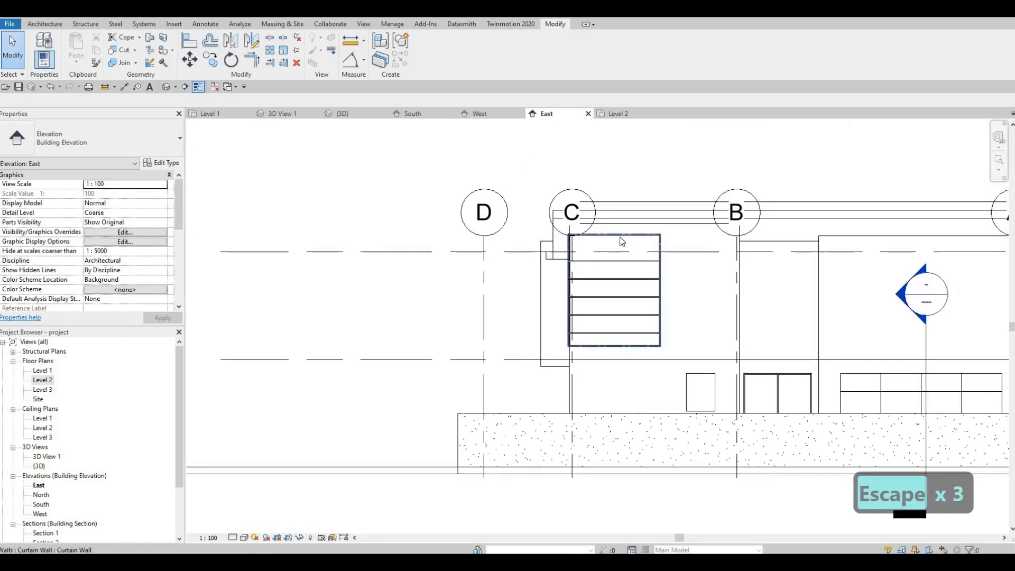
pyautogui.click(642, 238)
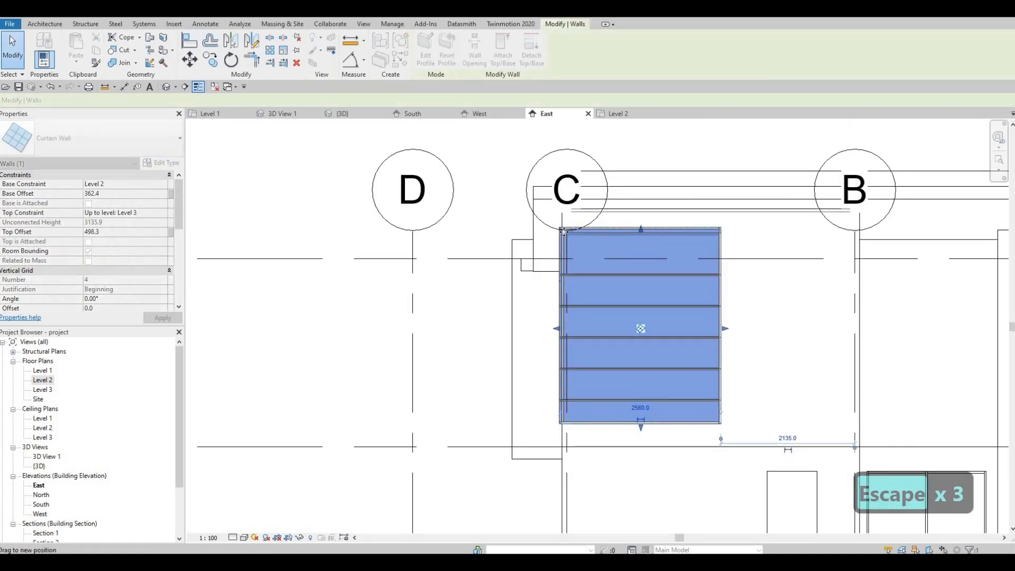
pyautogui.scroll(5, 593, 269)
pyautogui.press('Escape')
pyautogui.press('Escape')
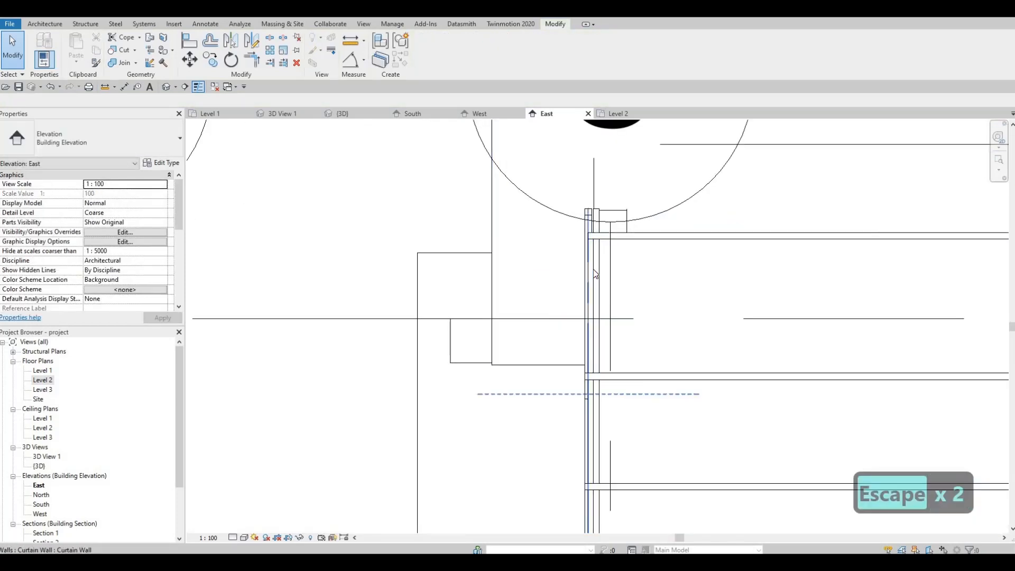
pyautogui.press('a')
pyautogui.press('l')
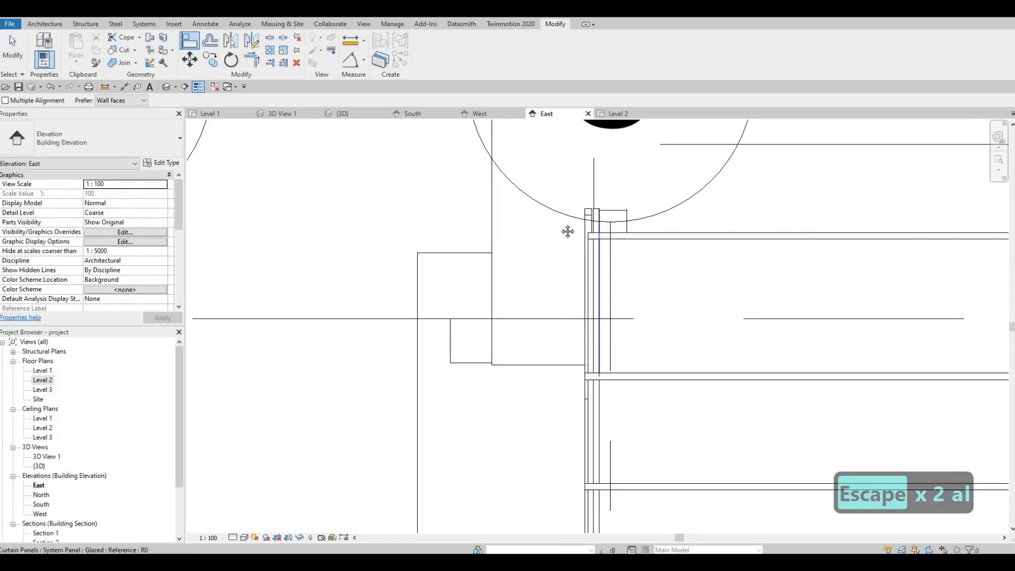
pyautogui.scroll(-5, 597, 247)
pyautogui.press('Escape')
pyautogui.press('Escape')
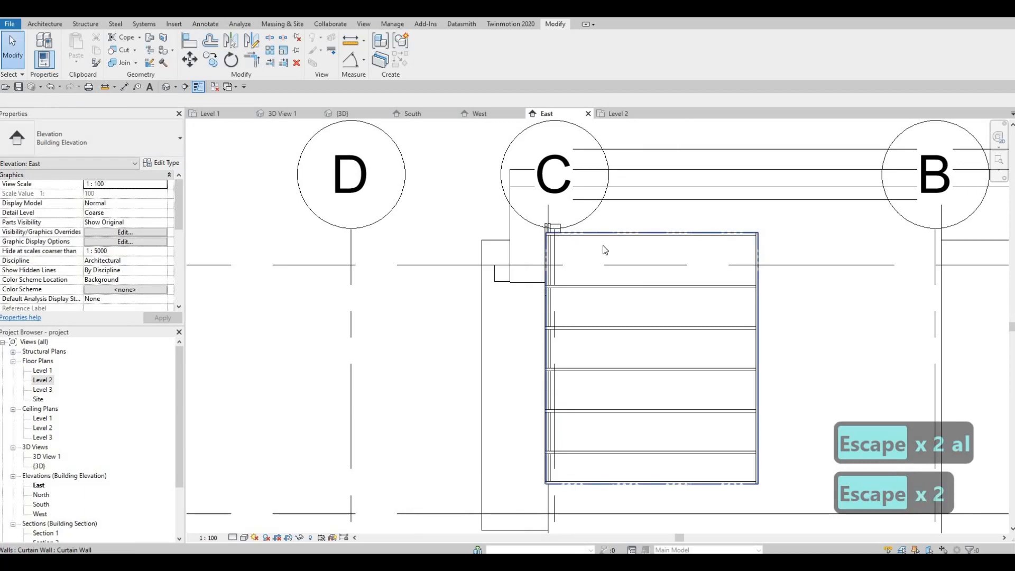
# Step: Lower the top edge of the east curtain wall to a top offset of about 93.9 mm from Level 3
pyautogui.click(631, 248)
pyautogui.moveTo(633, 259); pyautogui.dragTo(633, 258)
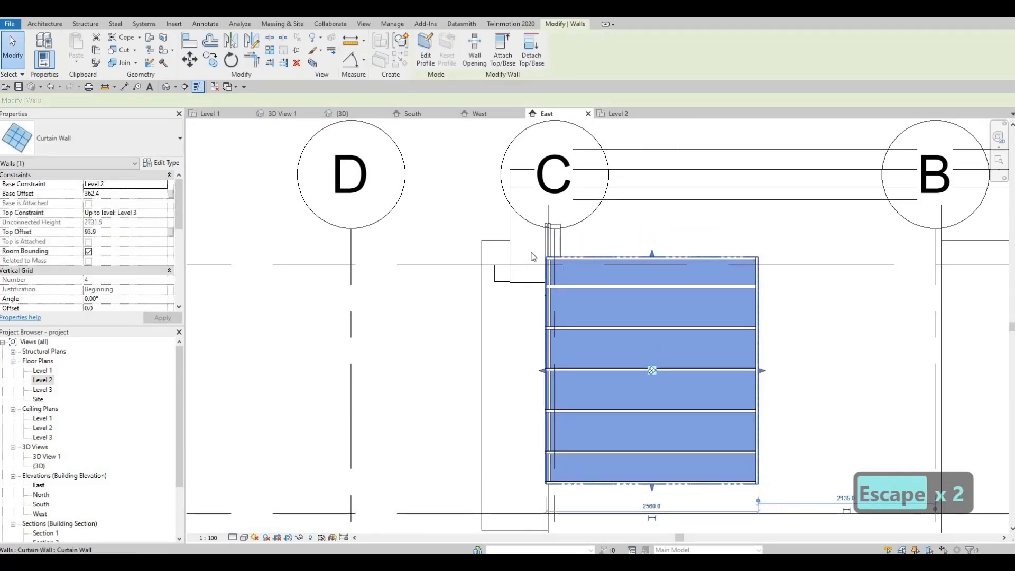
pyautogui.press('Escape')
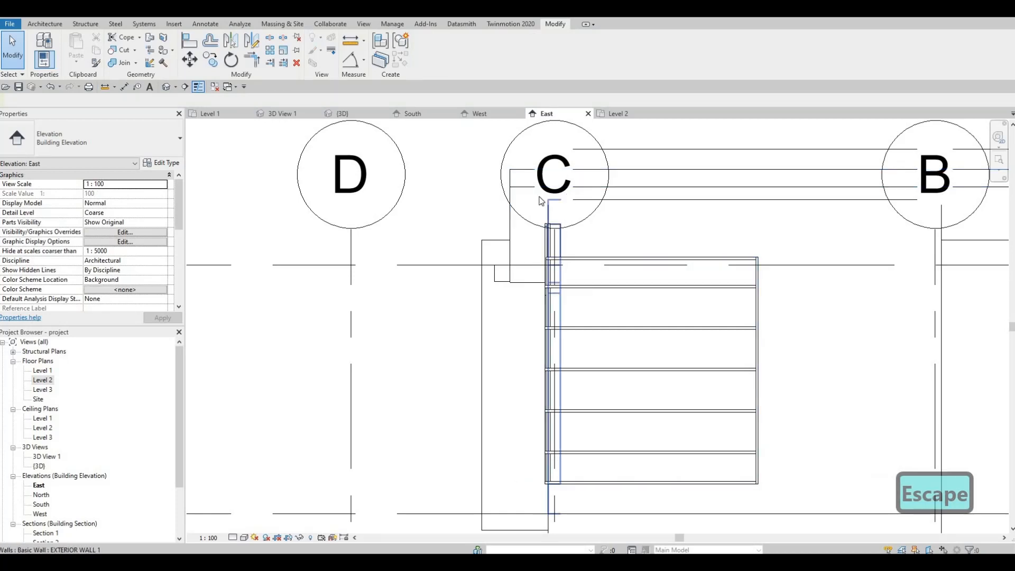
# Step: Raise the heads of grids A to D above the roof in the East elevation, and check the grid heads in the South elevation
pyautogui.scroll(-3, 560, 193)
pyautogui.click(555, 229)
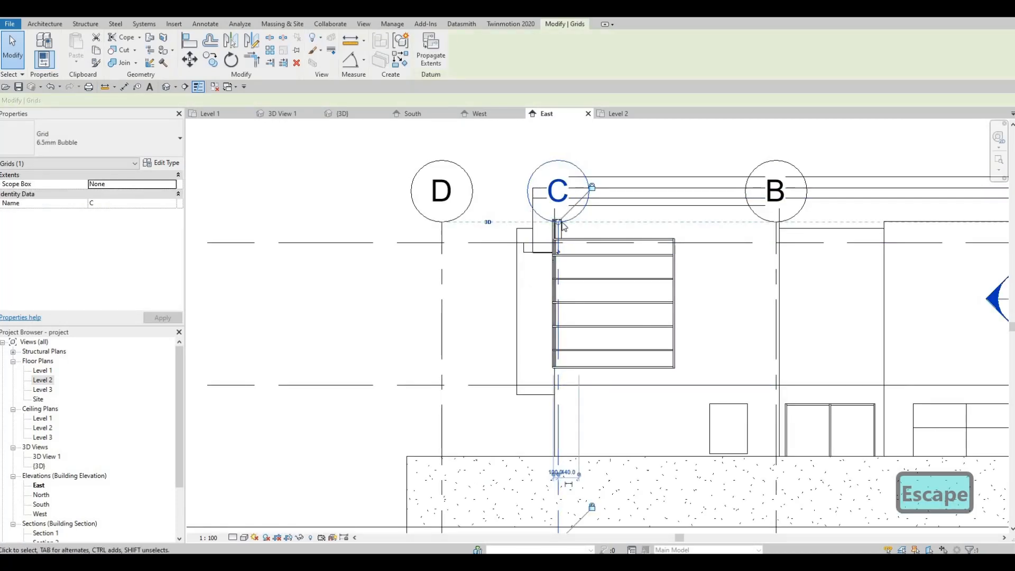
pyautogui.moveTo(558, 222); pyautogui.dragTo(597, 177)
pyautogui.scroll(-4, 579, 208)
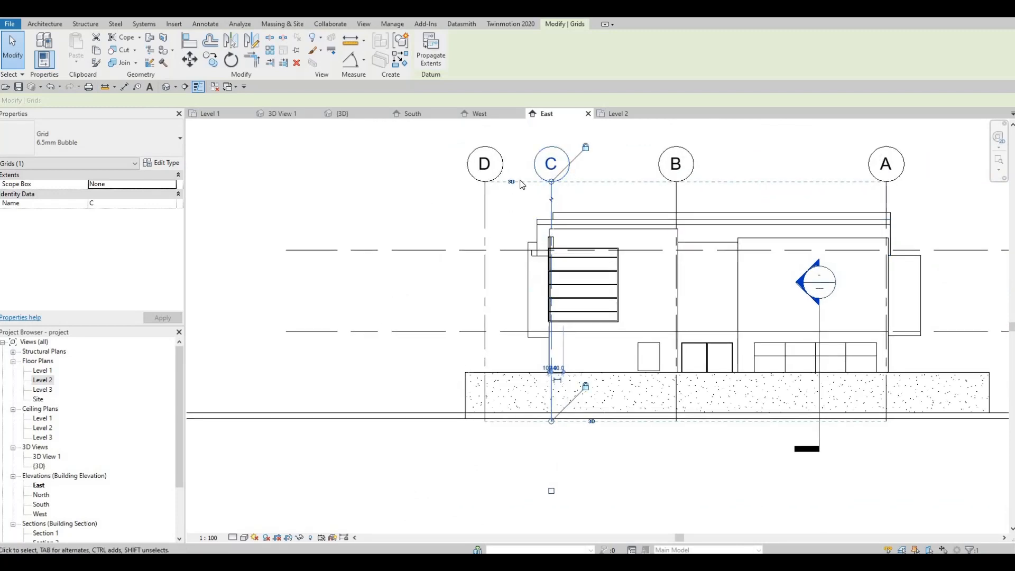
pyautogui.scroll(-2, 550, 208)
pyautogui.click(414, 113)
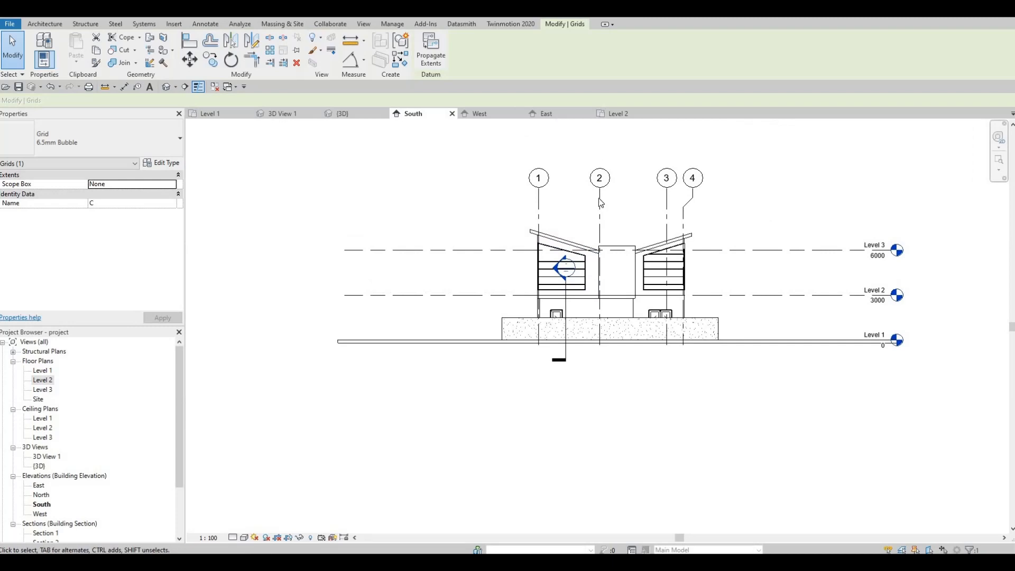
# Step: In the East elevation, align the top edge of the side curtain wall with the top of the adjoining sloped curtain wall
pyautogui.click(546, 113)
pyautogui.scroll(5, 547, 280)
pyautogui.press('Escape')
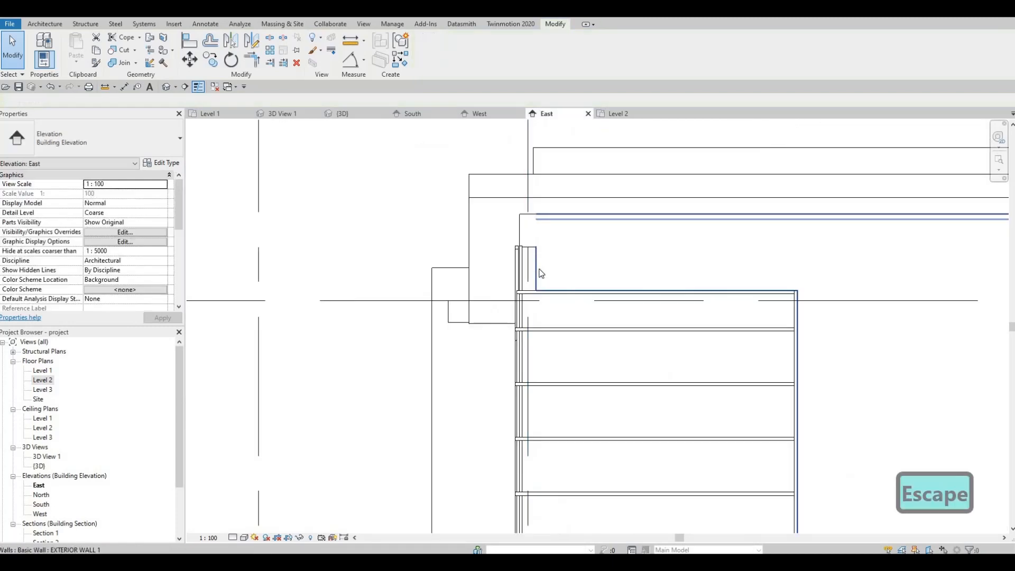
pyautogui.scroll(2, 537, 267)
pyautogui.press('a')
pyautogui.press('l')
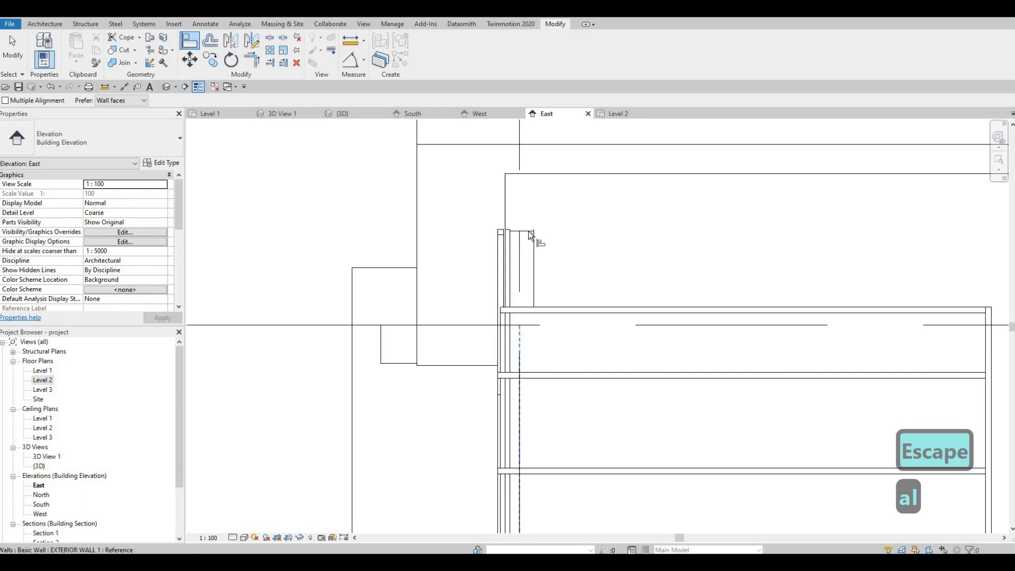
pyautogui.press('Tab')
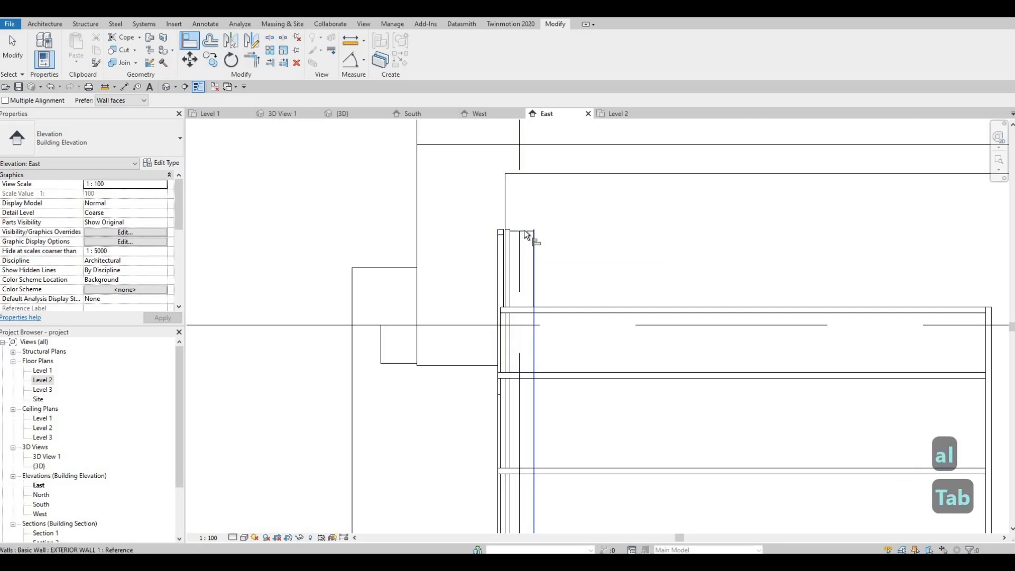
pyautogui.click(524, 231)
pyautogui.click(600, 305)
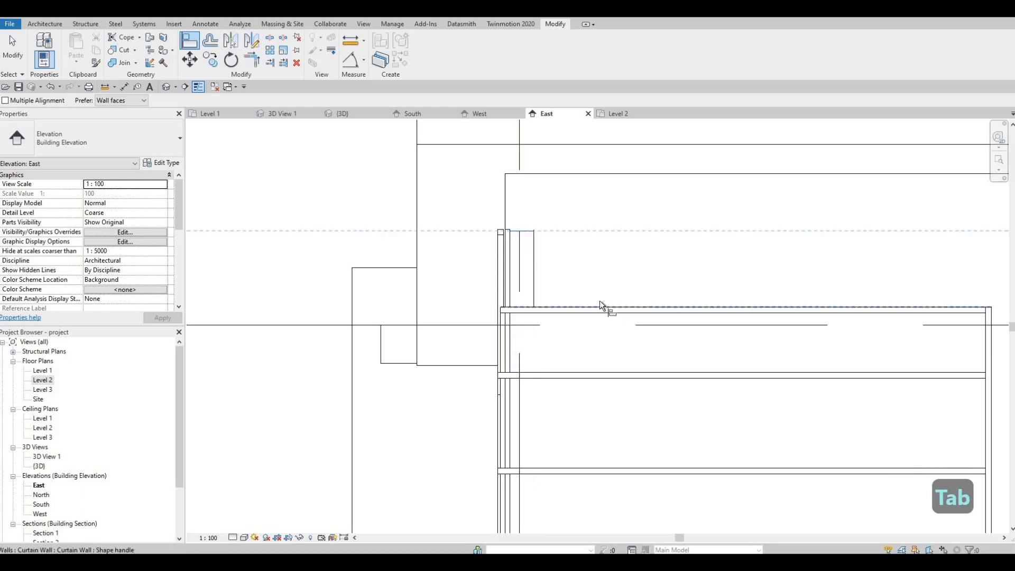
pyautogui.press('Escape')
pyautogui.press('Escape')
pyautogui.press('Escape')
pyautogui.scroll(-2, 563, 266)
pyautogui.press('Escape')
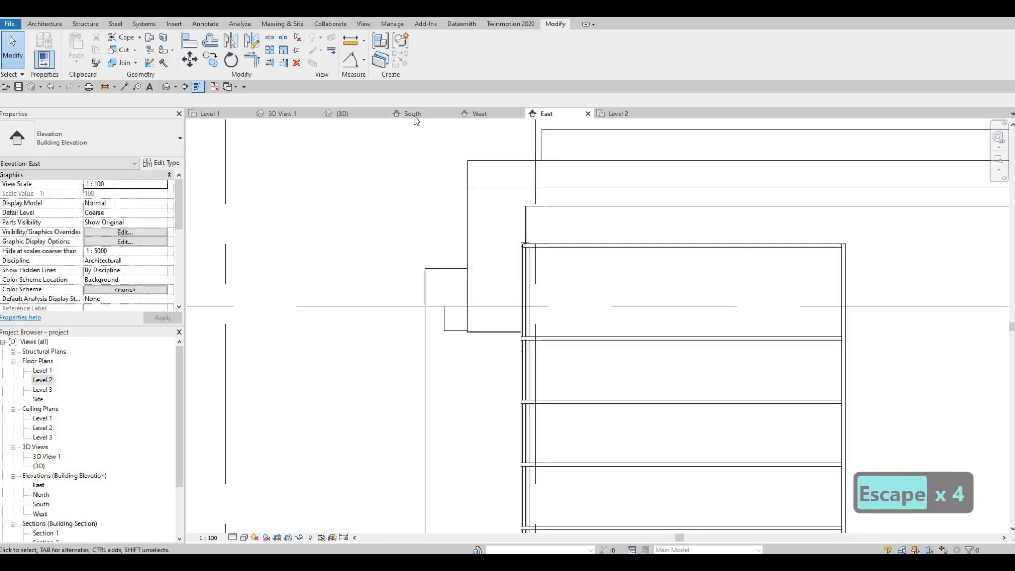
# Step: Inspect the corner where the two east-side curtain walls and their top mullions meet in the {3D} view
pyautogui.click(342, 113)
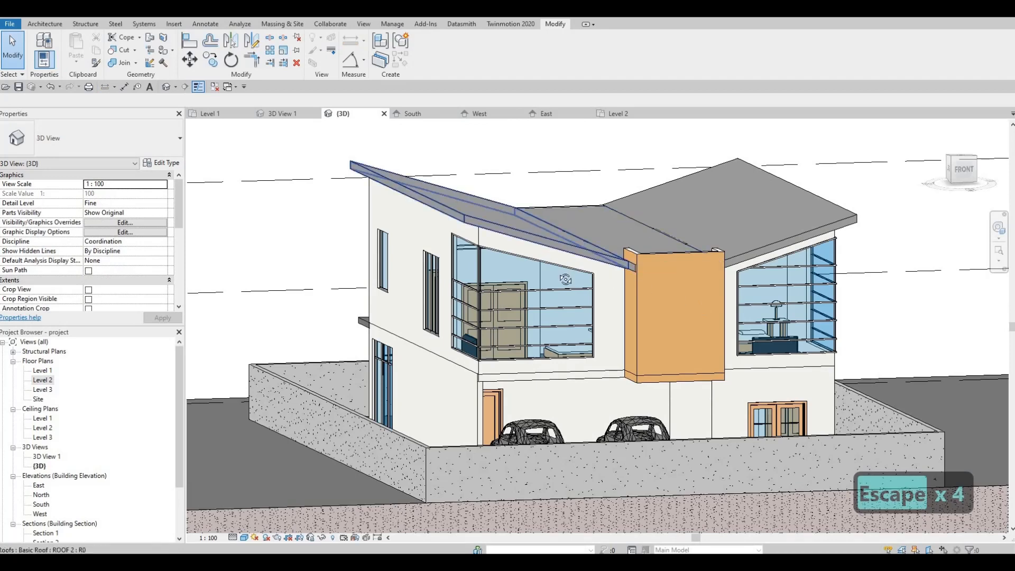
pyautogui.keyDown('shift'); pyautogui.moveTo(699, 305); pyautogui.dragTo(618, 316, button='middle'); pyautogui.keyUp('shift')
pyautogui.keyDown('shift'); pyautogui.moveTo(783, 242); pyautogui.dragTo(761, 255, button='middle'); pyautogui.keyUp('shift')
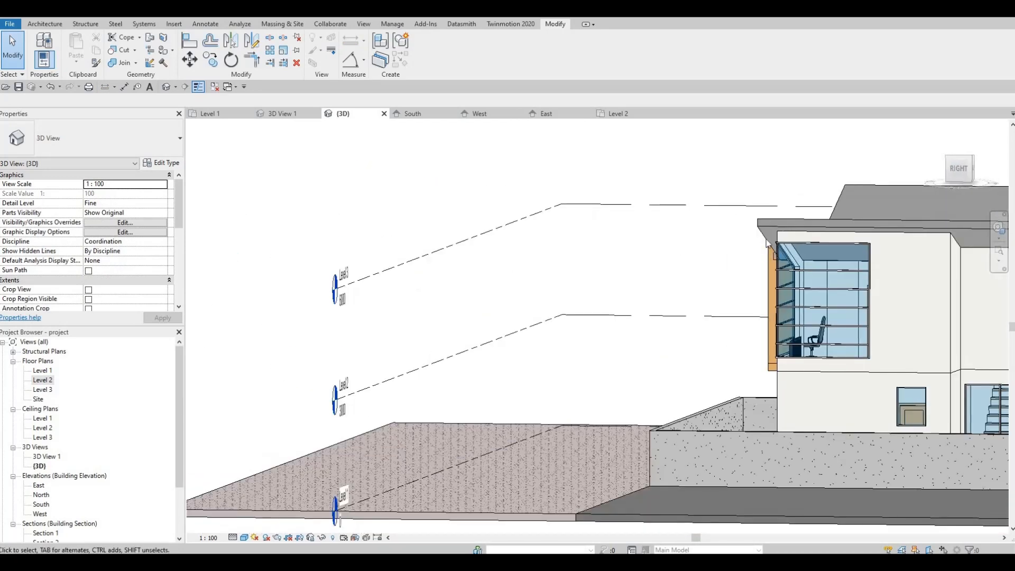
pyautogui.scroll(5, 780, 245)
pyautogui.keyDown('shift'); pyautogui.moveTo(796, 295); pyautogui.dragTo(828, 269, button='middle'); pyautogui.keyUp('shift')
pyautogui.scroll(6, 828, 270)
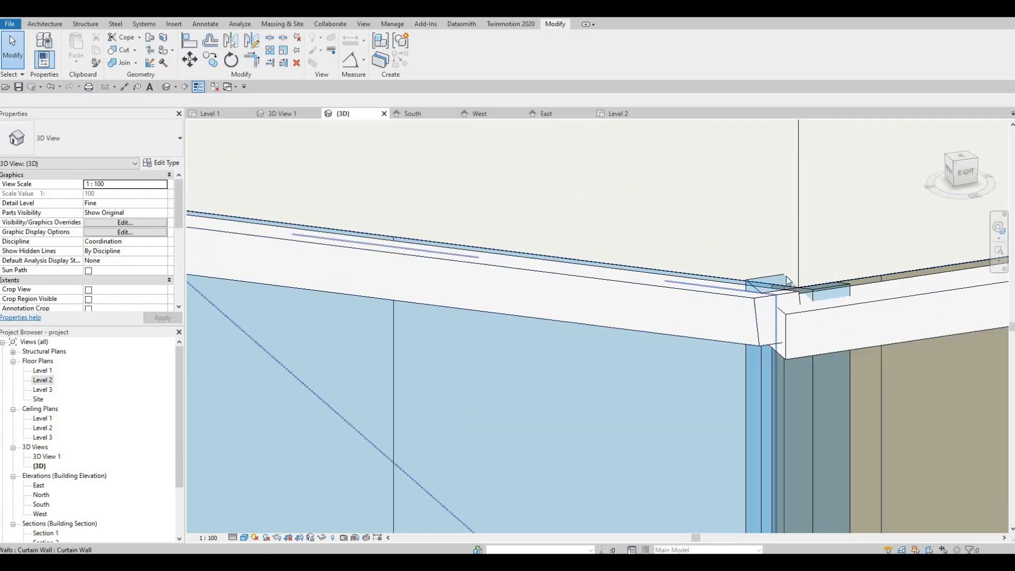
pyautogui.scroll(-8, 733, 284)
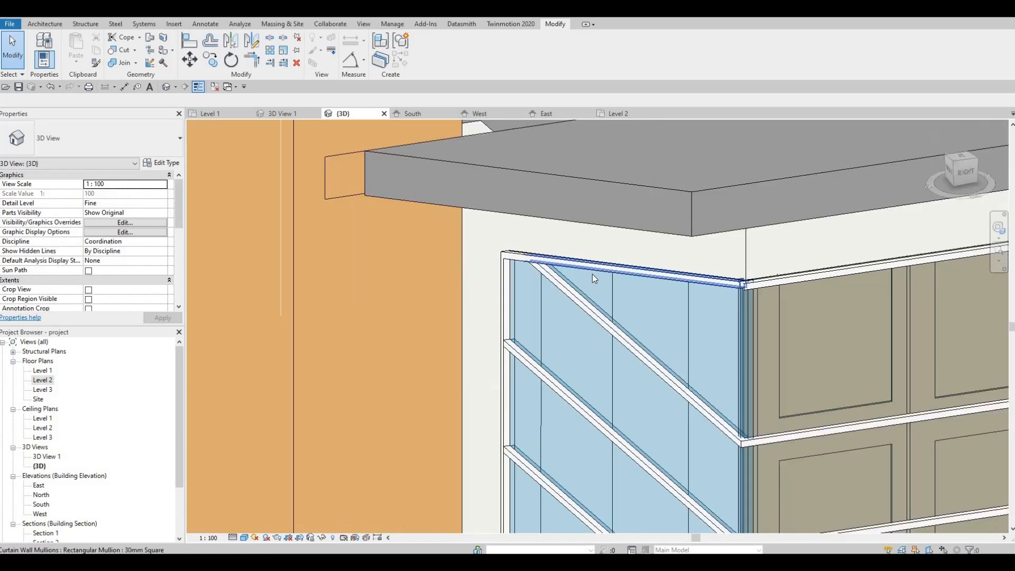
pyautogui.scroll(-3, 582, 304)
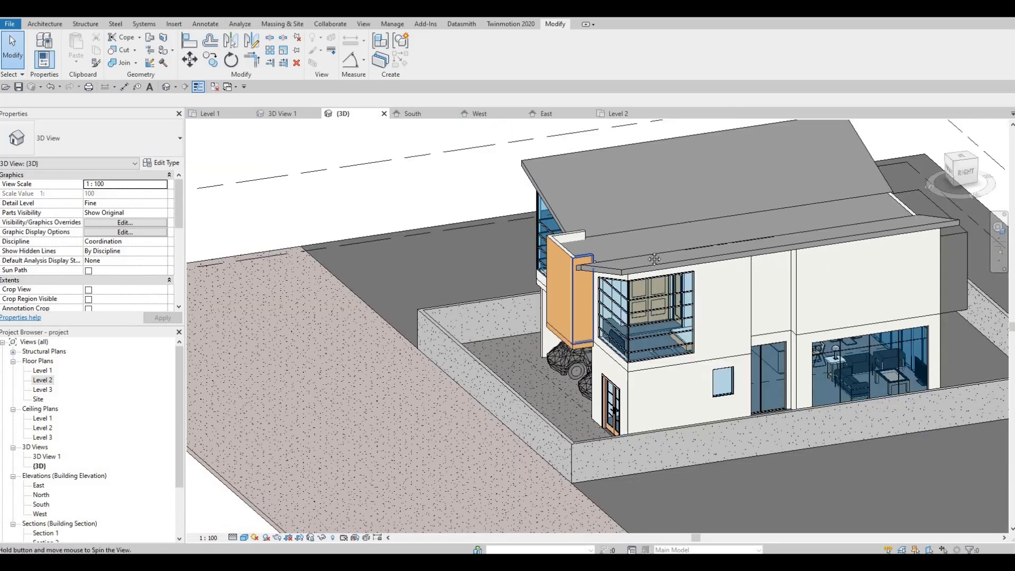
# Step: Start an in-place model in the Generic Models category, accepting the default name
pyautogui.keyDown('shift'); pyautogui.moveTo(496, 267); pyautogui.dragTo(593, 258, button='middle'); pyautogui.keyUp('shift')
pyautogui.moveTo(532, 275); pyautogui.dragTo(338, 174, button='middle')
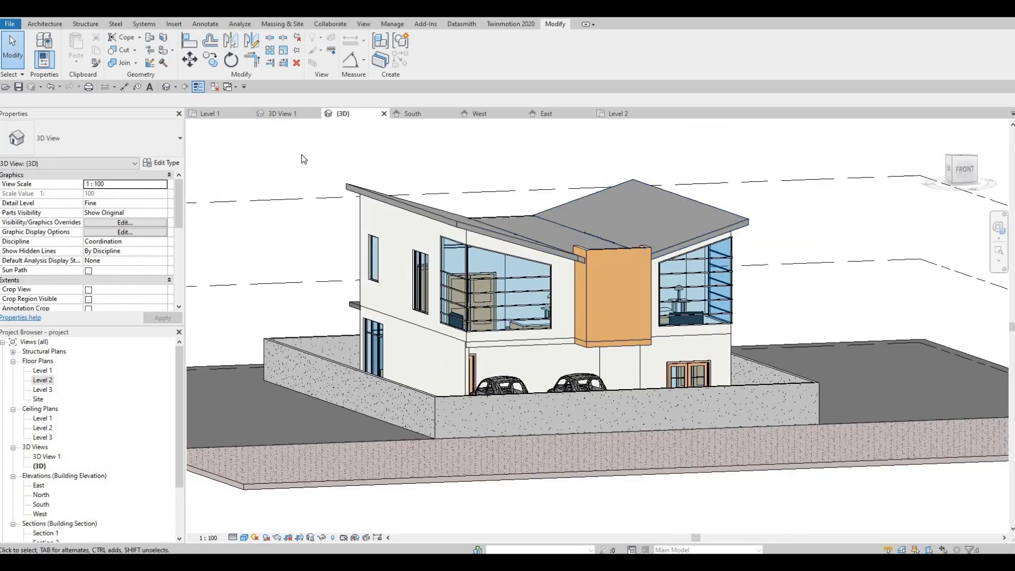
pyautogui.scroll(-1, 511, 231)
pyautogui.moveTo(511, 232); pyautogui.dragTo(533, 197, button='middle')
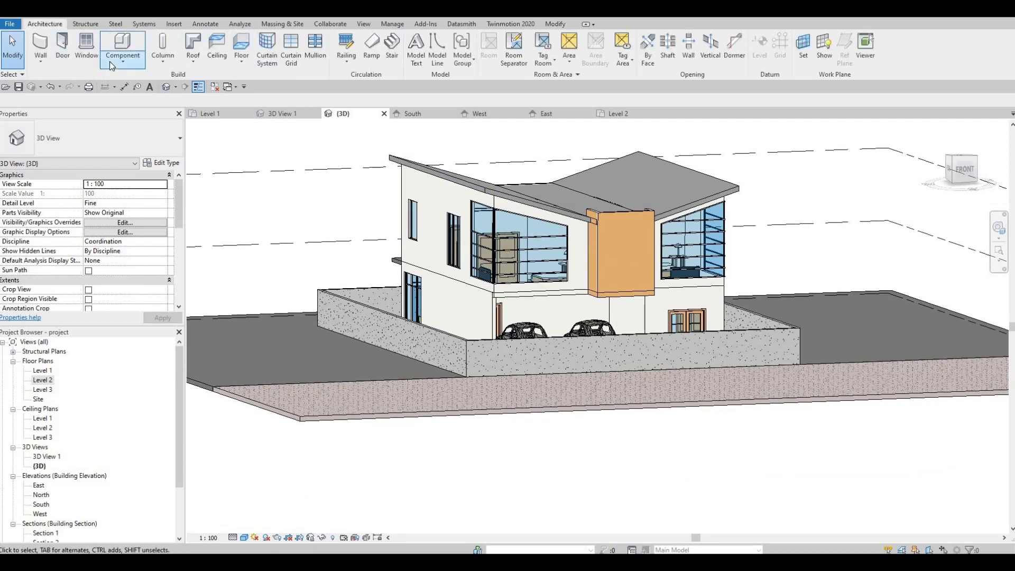
pyautogui.click(110, 61)
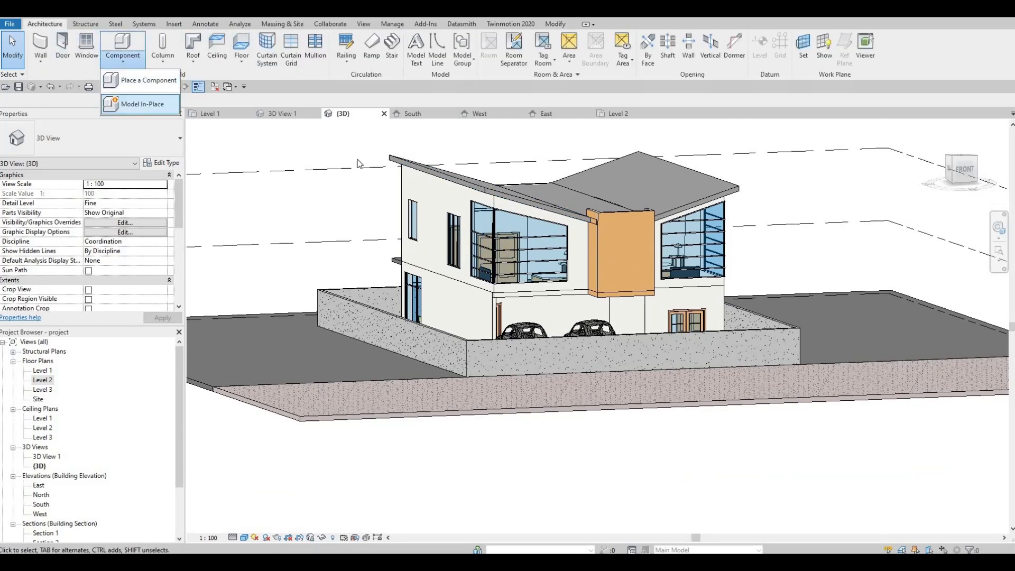
pyautogui.scroll(-3, 621, 238)
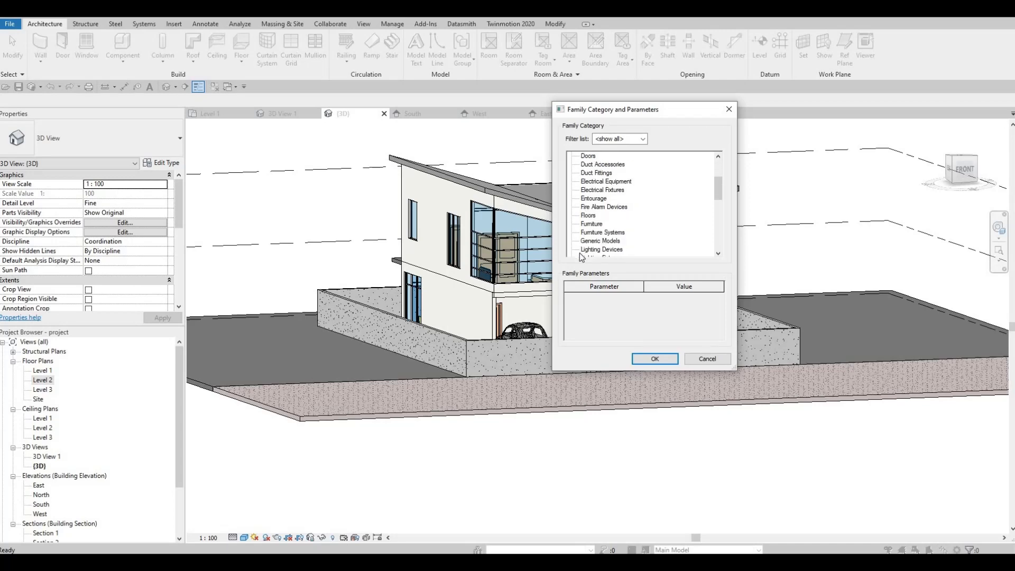
pyautogui.click(645, 359)
pyautogui.press('Return')
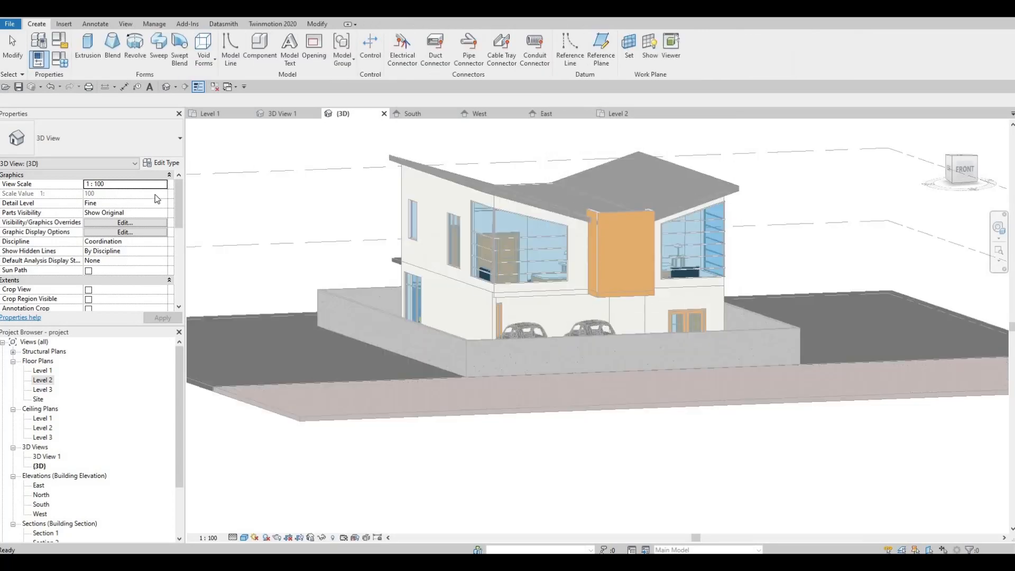
# Step: Start a sweep with a picked path and pick the top and outer vertical edges of the front corner curtain wall
pyautogui.click(159, 50)
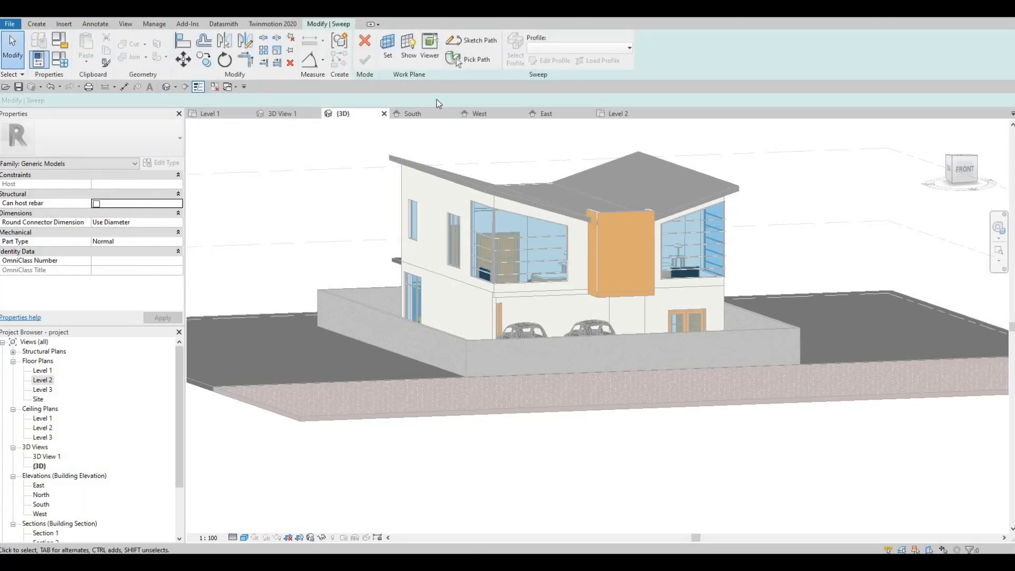
pyautogui.click(479, 60)
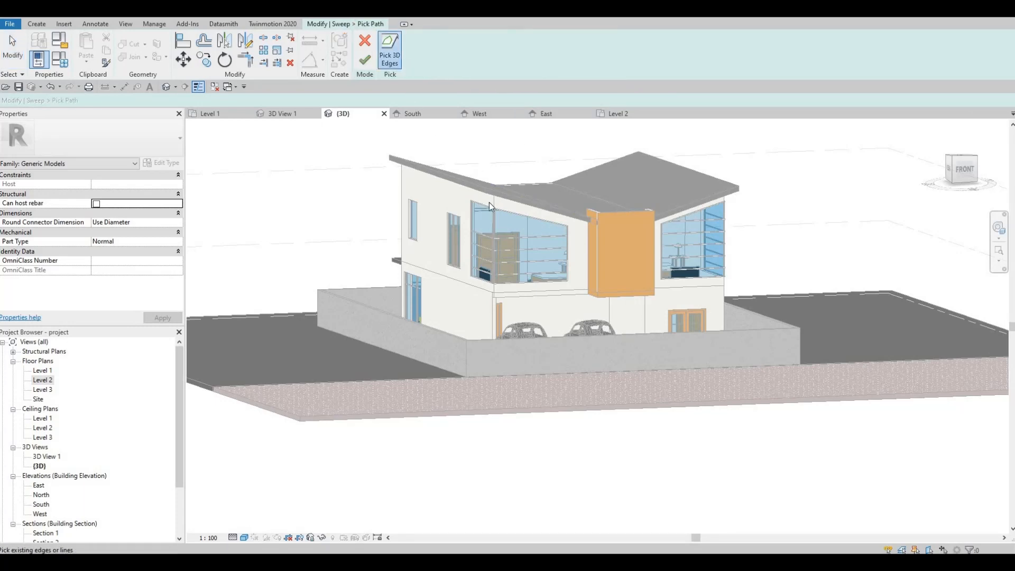
pyautogui.scroll(6, 546, 220)
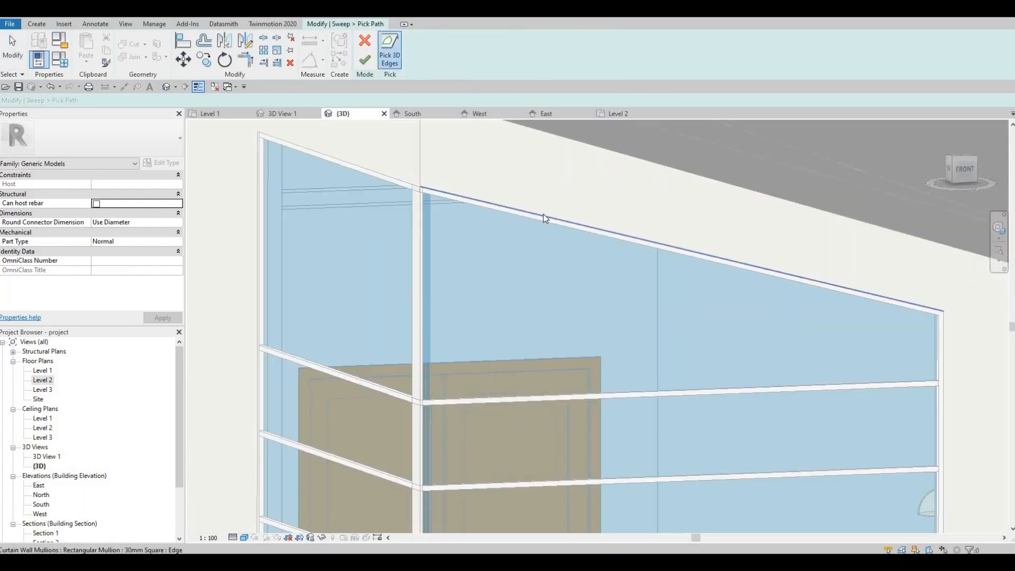
pyautogui.keyDown('shift'); pyautogui.moveTo(668, 301); pyautogui.dragTo(903, 257, button='middle'); pyautogui.keyUp('shift')
pyautogui.scroll(6, 904, 272)
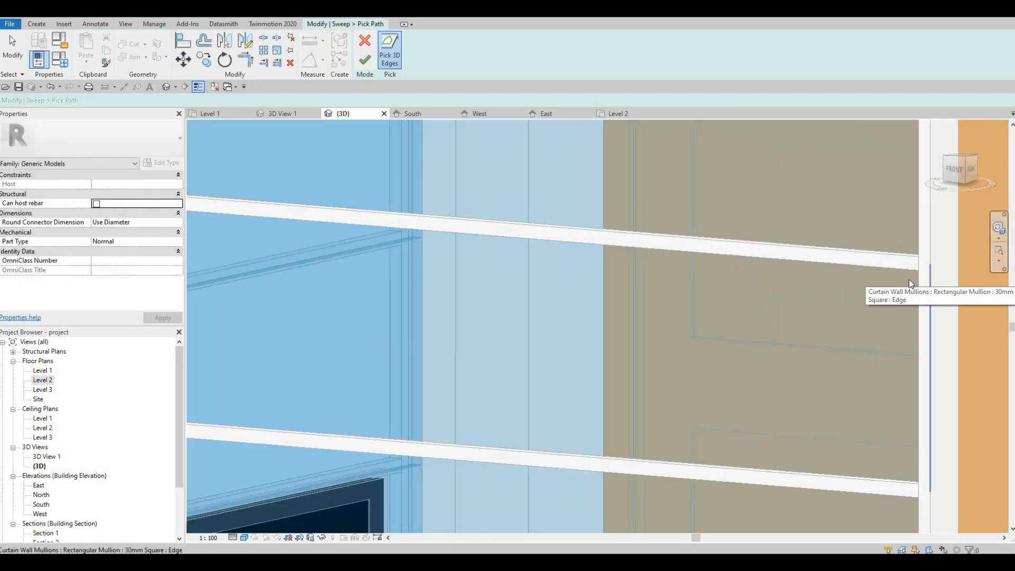
pyautogui.scroll(-3, 919, 283)
pyautogui.keyDown('shift'); pyautogui.moveTo(921, 314); pyautogui.dragTo(836, 255, button='middle'); pyautogui.keyUp('shift')
pyautogui.scroll(-1, 801, 284)
pyautogui.scroll(-3, 803, 288)
pyautogui.scroll(5, 814, 267)
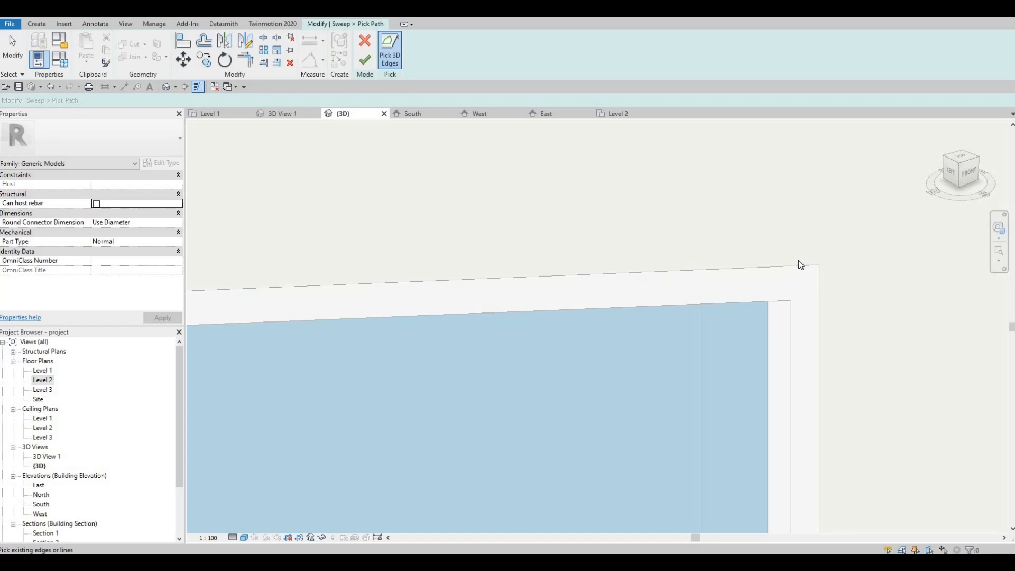
pyautogui.scroll(-5, 798, 261)
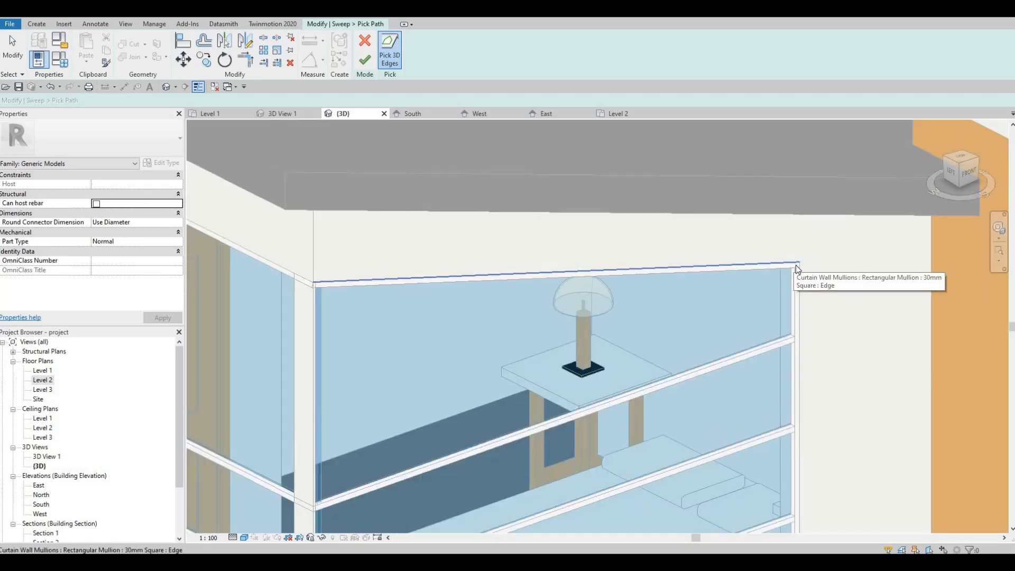
pyautogui.scroll(2, 800, 269)
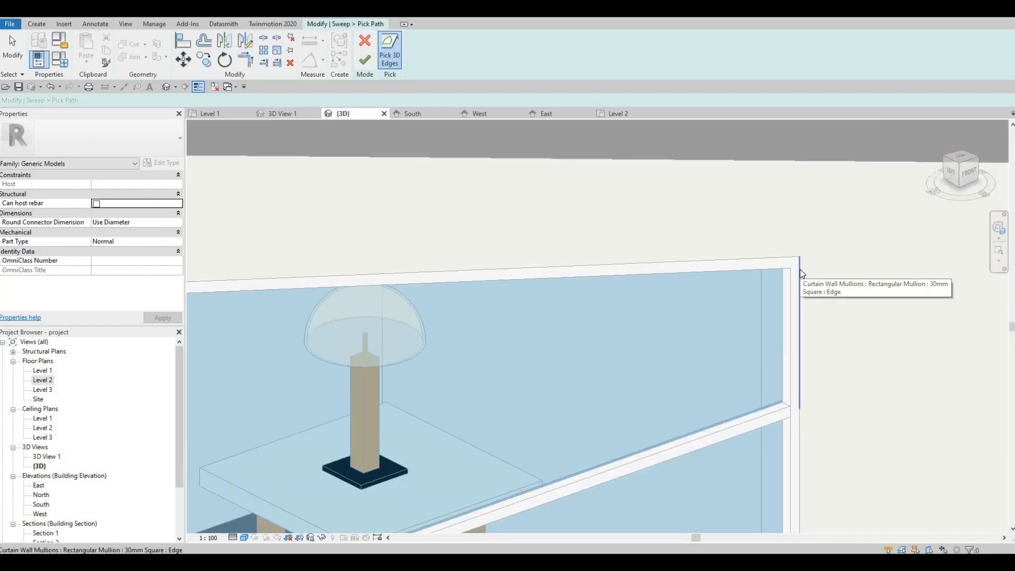
pyautogui.press('Tab')
pyautogui.click(775, 264)
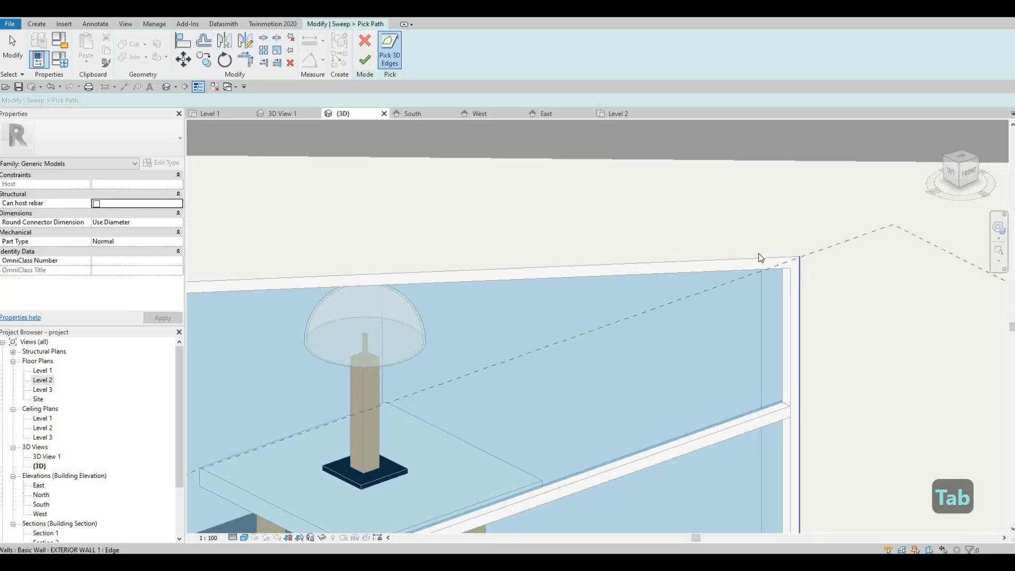
# Step: Add the bottom edges of the front and side curtain walls to the sweep path
pyautogui.scroll(-3, 743, 281)
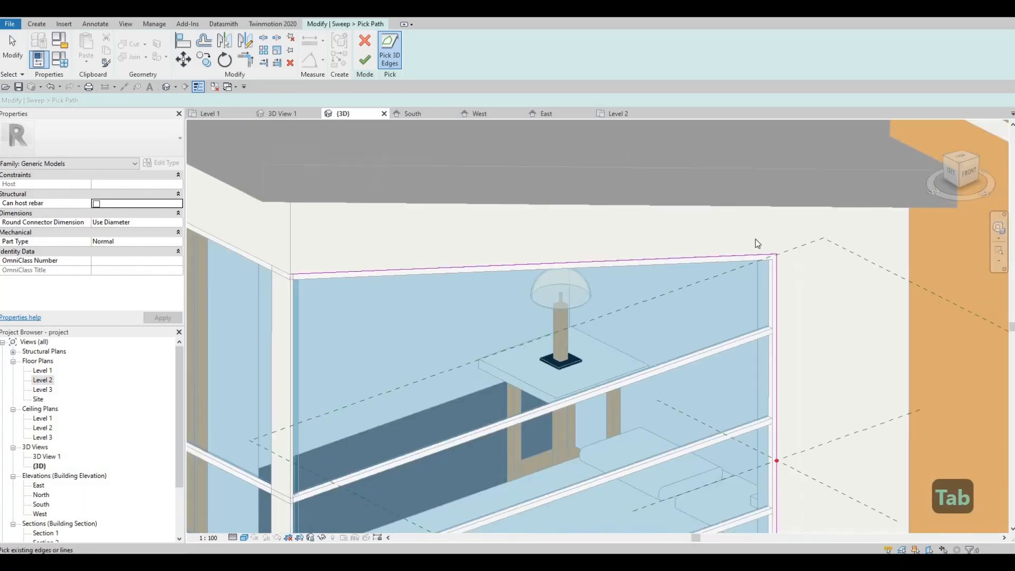
pyautogui.scroll(4, 745, 430)
pyautogui.scroll(2, 758, 407)
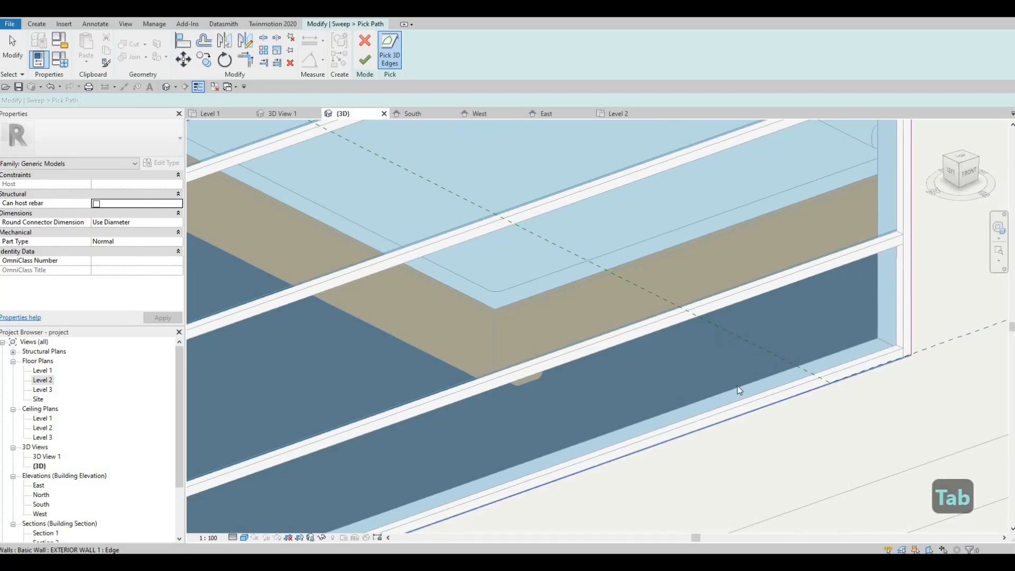
pyautogui.click(757, 407)
pyautogui.scroll(-3, 586, 404)
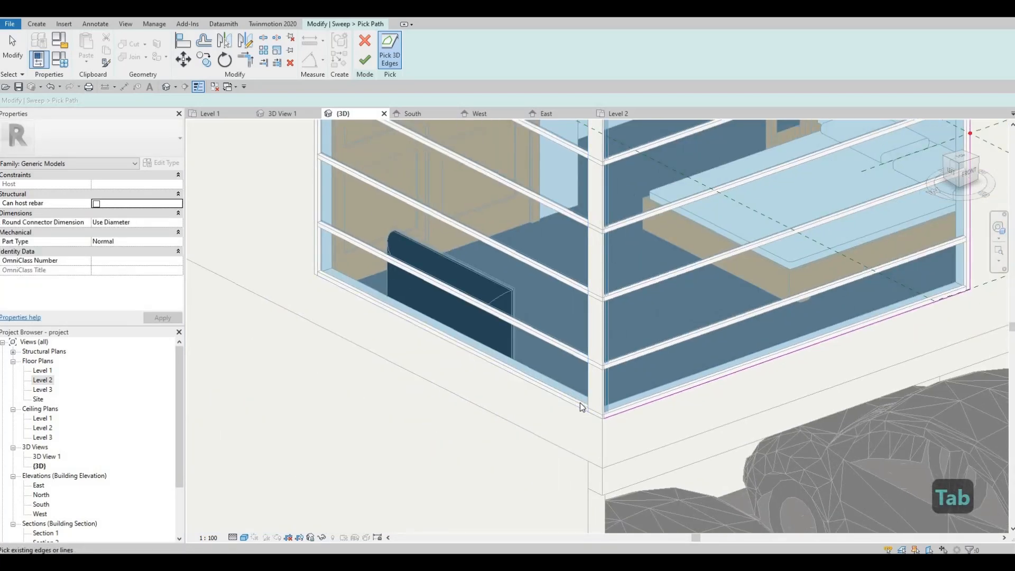
pyautogui.scroll(2, 580, 405)
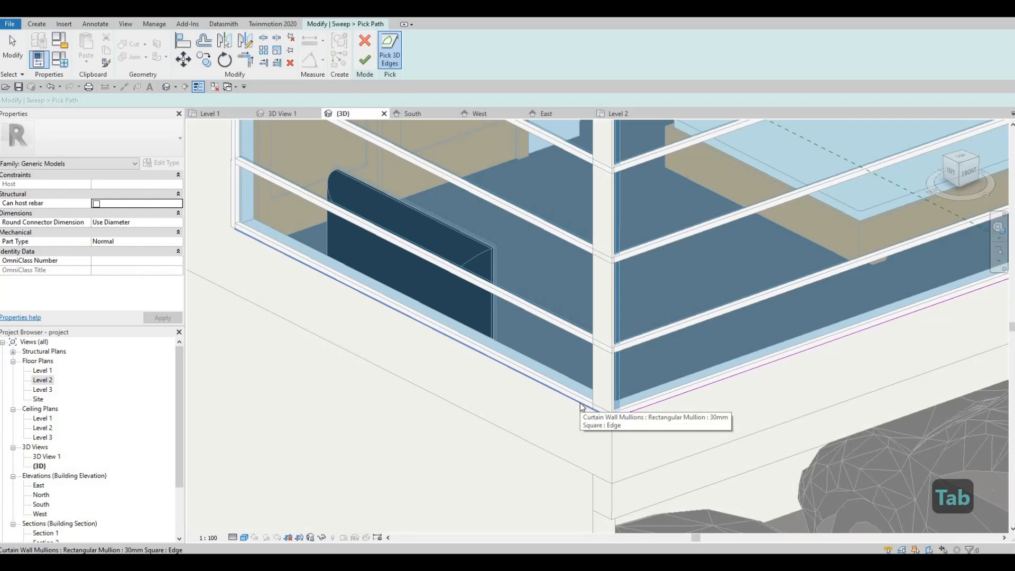
pyautogui.press('Tab')
pyautogui.press('Tab')
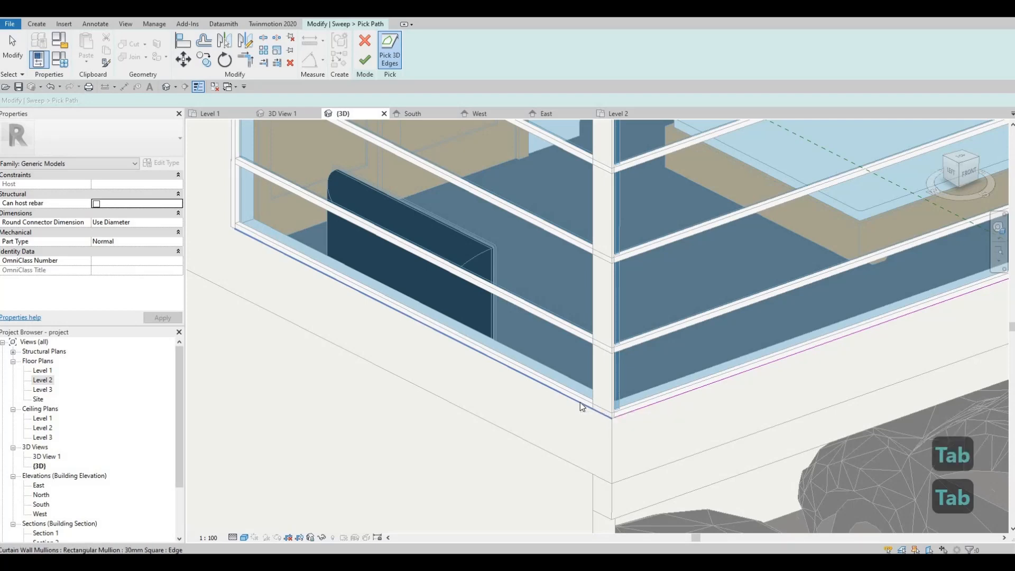
pyautogui.click(580, 403)
# Step: Add the outer vertical and sloped top edges of the side curtain wall to the sweep path
pyautogui.scroll(-5, 443, 165)
pyautogui.scroll(6, 481, 246)
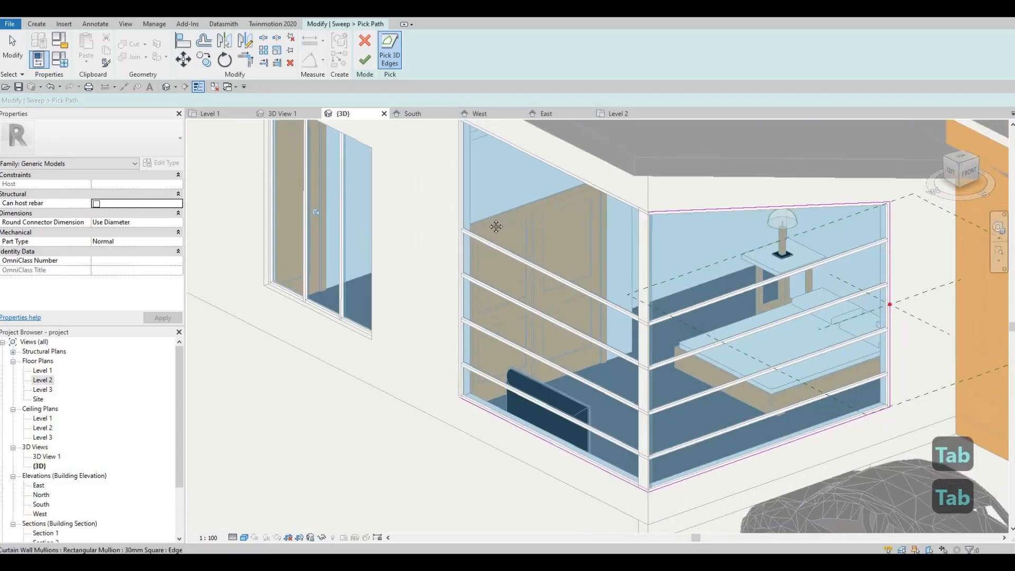
pyautogui.scroll(2, 494, 274)
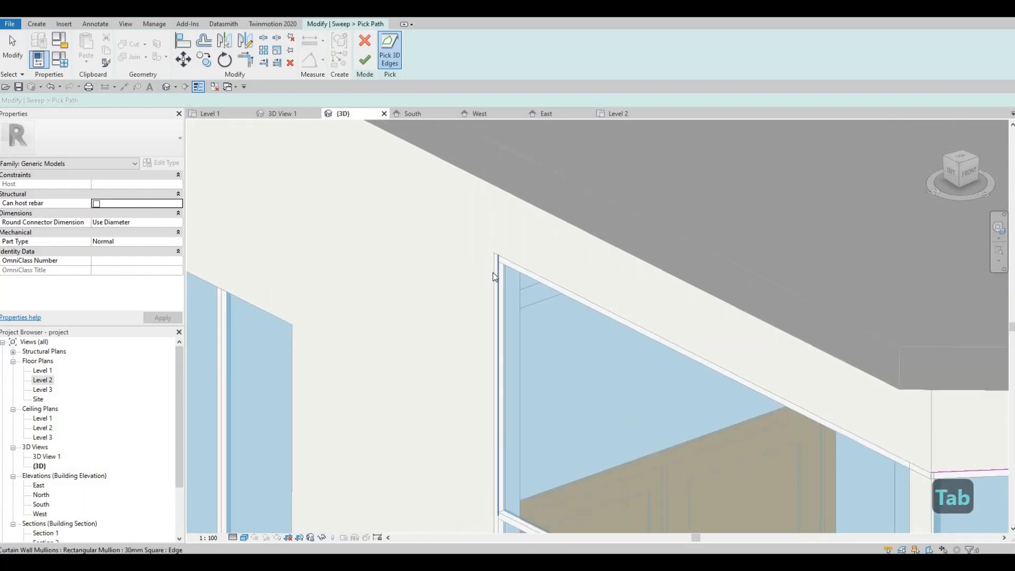
pyautogui.press('Tab')
pyautogui.click(493, 241)
pyautogui.scroll(-4, 528, 288)
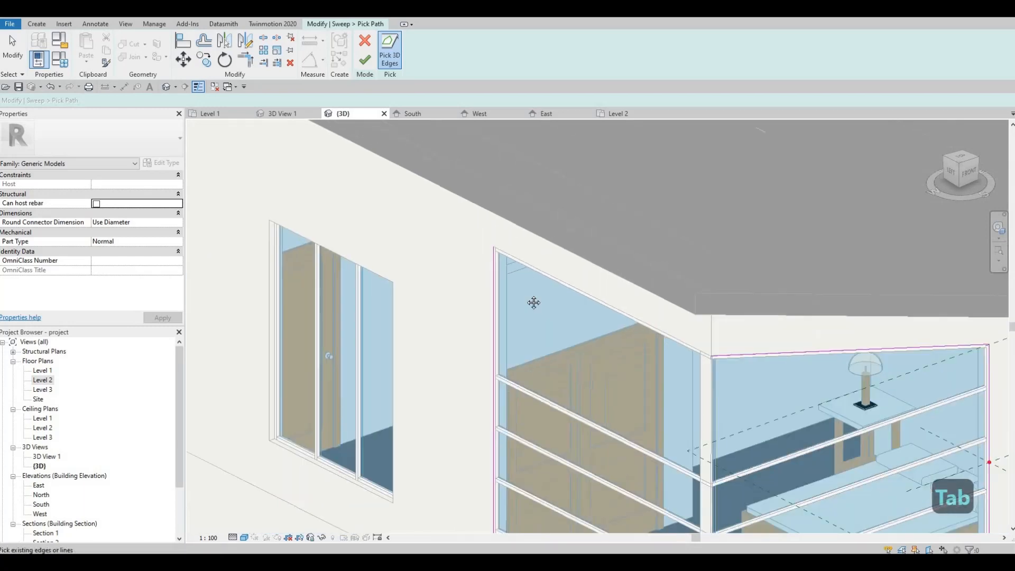
pyautogui.scroll(3, 535, 273)
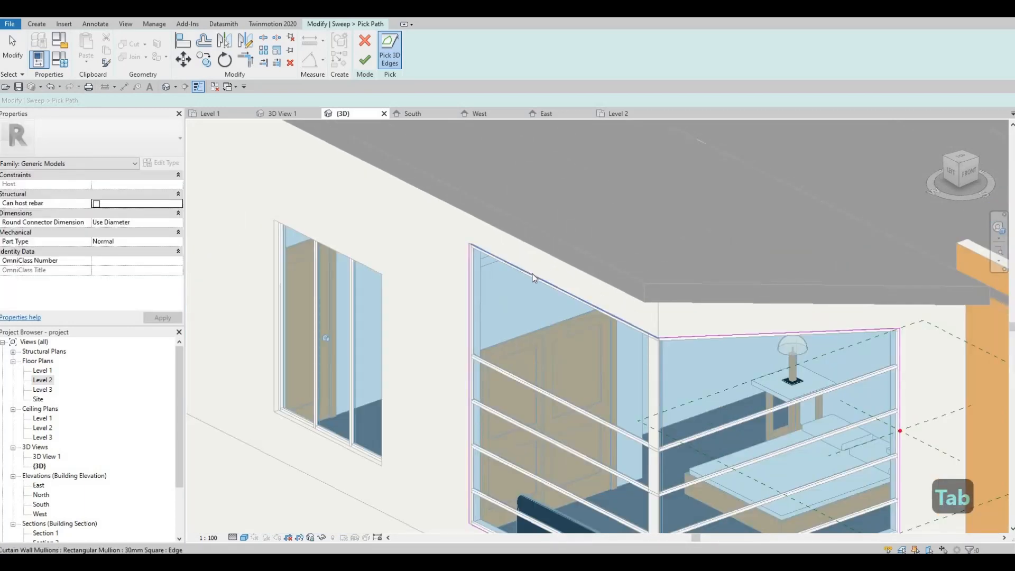
pyautogui.press('Escape')
pyautogui.press('Escape')
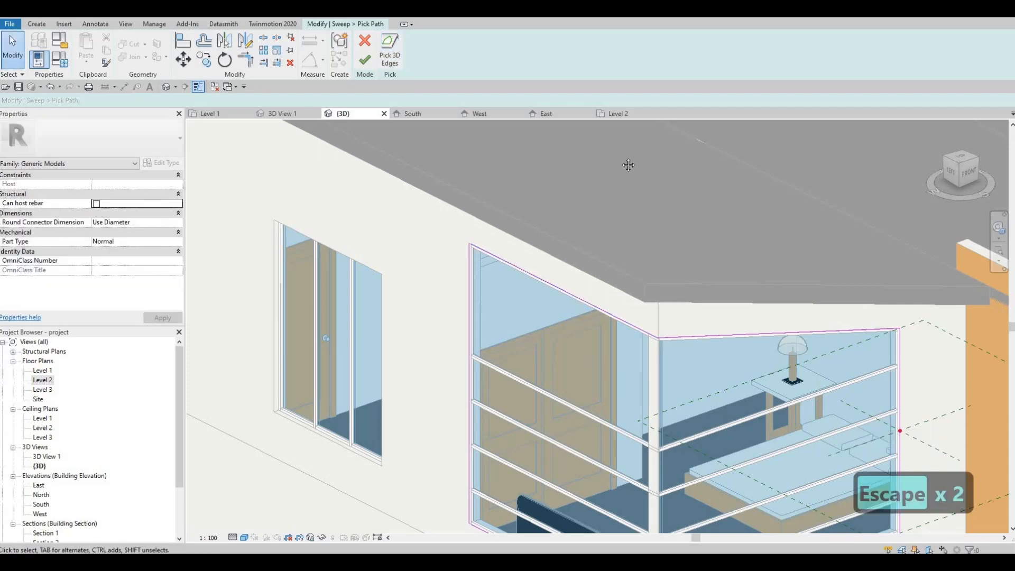
# Step: Trim the side curtain wall's path lines to corners and join its top line to the front wall's top line
pyautogui.press('t')
pyautogui.press('r')
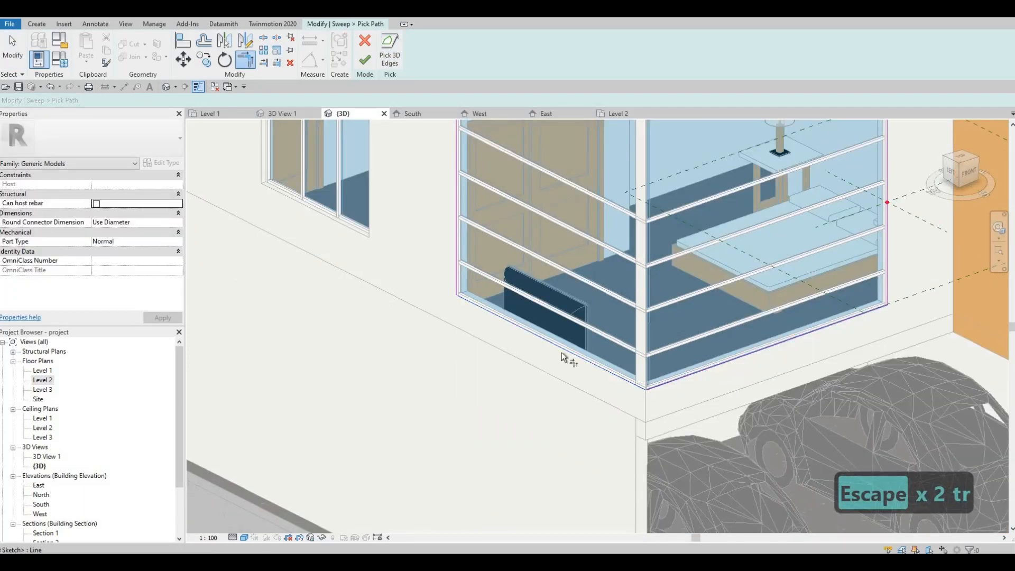
pyautogui.click(458, 274)
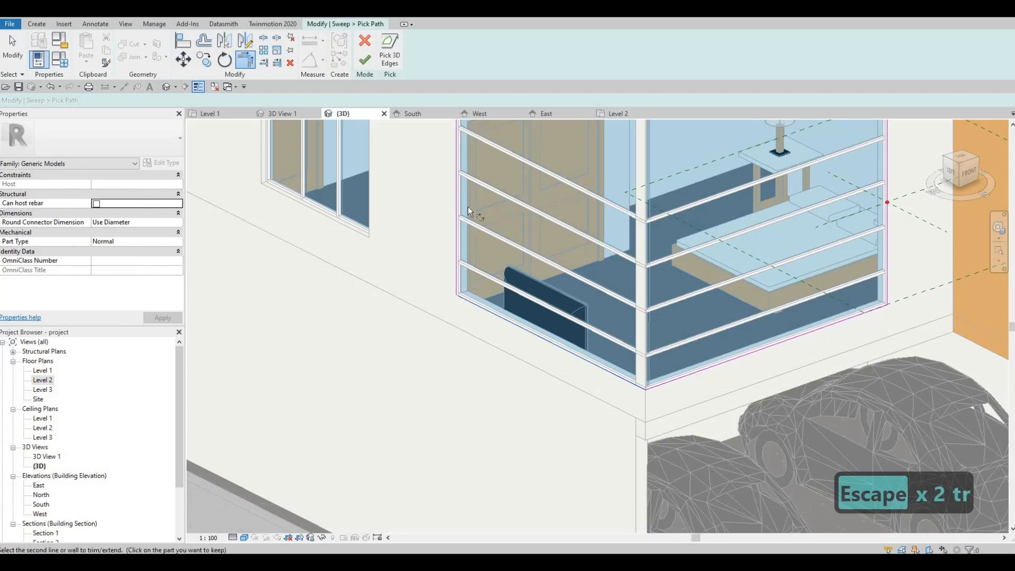
pyautogui.moveTo(462, 241); pyautogui.dragTo(456, 349, button='middle')
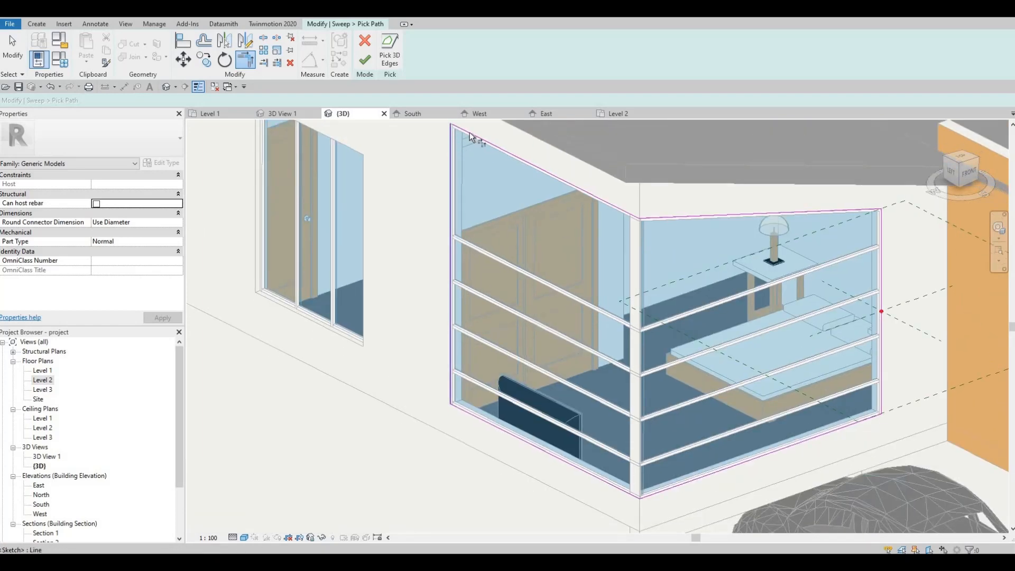
pyautogui.click(664, 217)
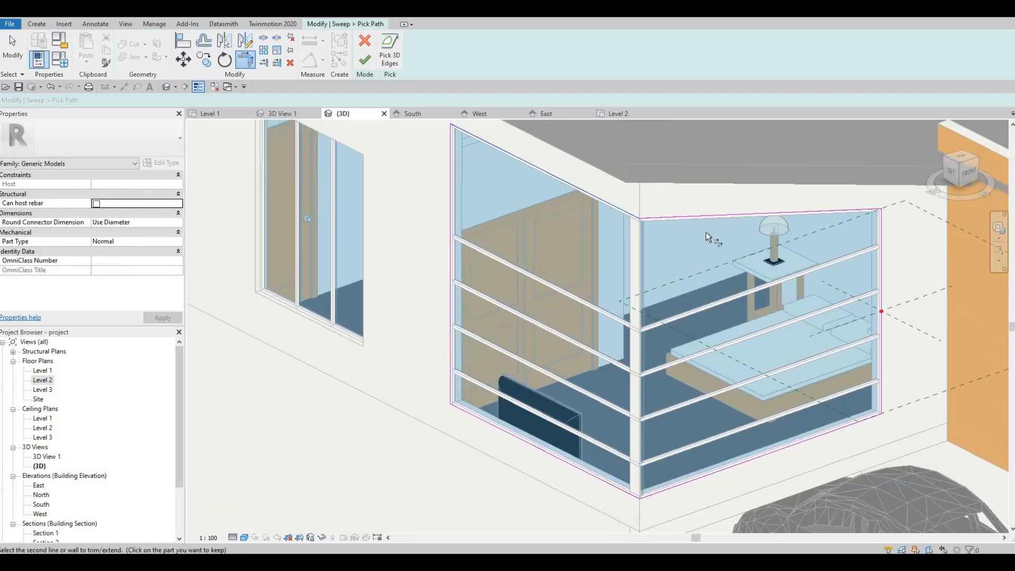
# Step: Trim the path lines at the front curtain wall's outer corners and finish the closed sweep path
pyautogui.scroll(3, 640, 228)
pyautogui.moveTo(800, 232); pyautogui.dragTo(666, 214, button='middle')
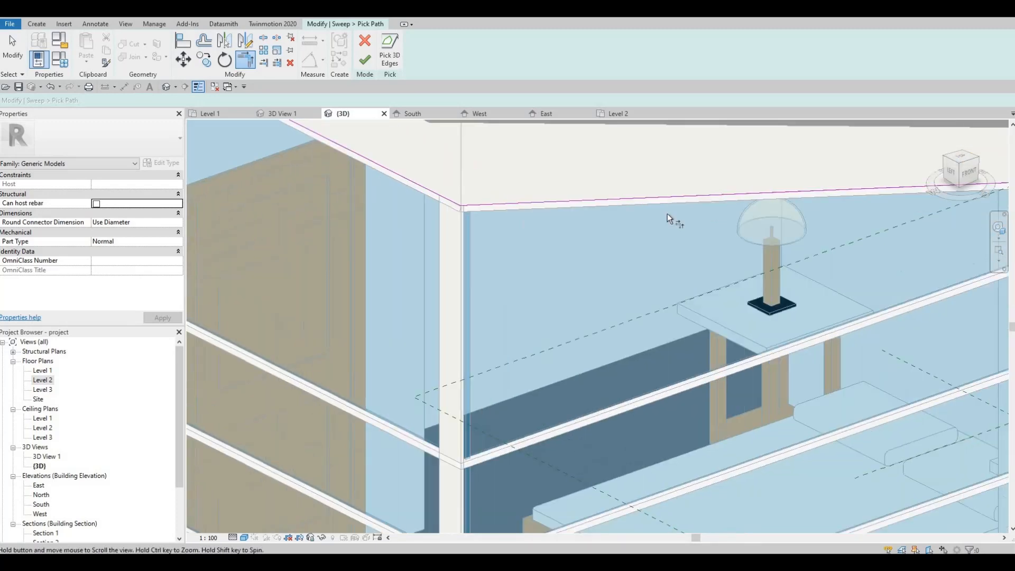
pyautogui.scroll(-2, 667, 214)
pyautogui.moveTo(866, 412); pyautogui.dragTo(744, 360, button='middle')
pyautogui.scroll(-3, 743, 364)
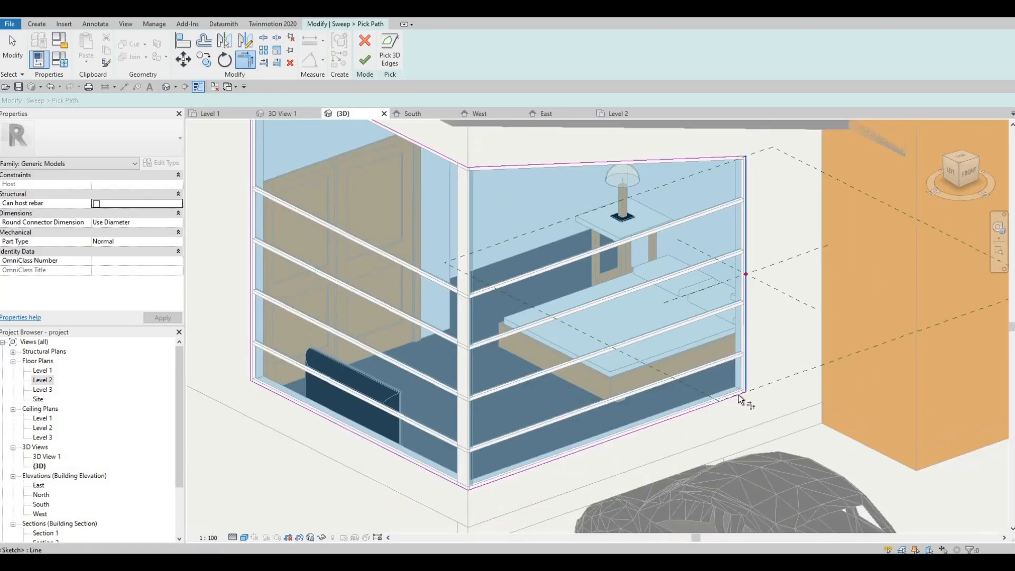
pyautogui.moveTo(746, 169); pyautogui.dragTo(753, 221, button='middle')
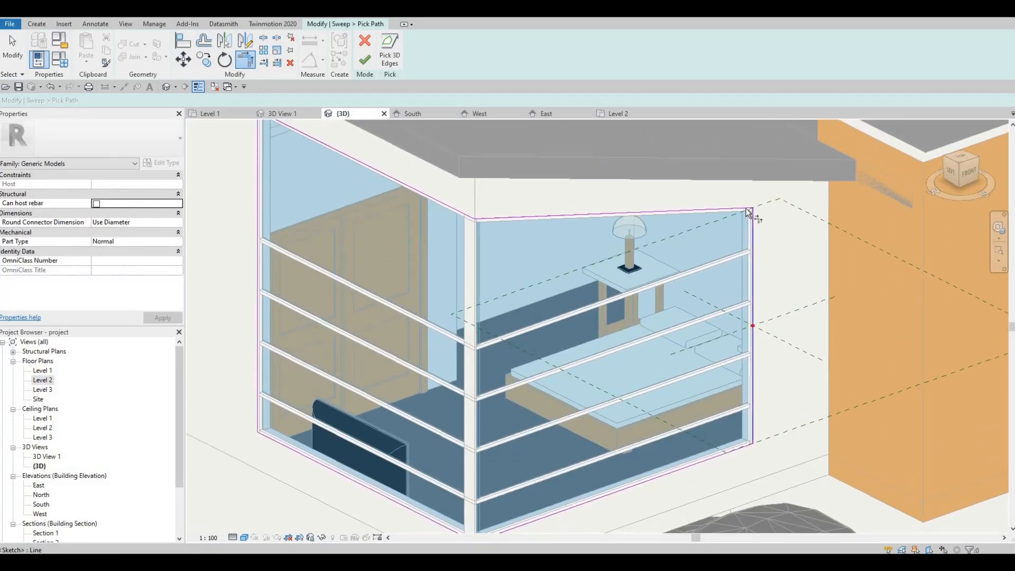
pyautogui.moveTo(471, 133); pyautogui.dragTo(376, 71, button='middle')
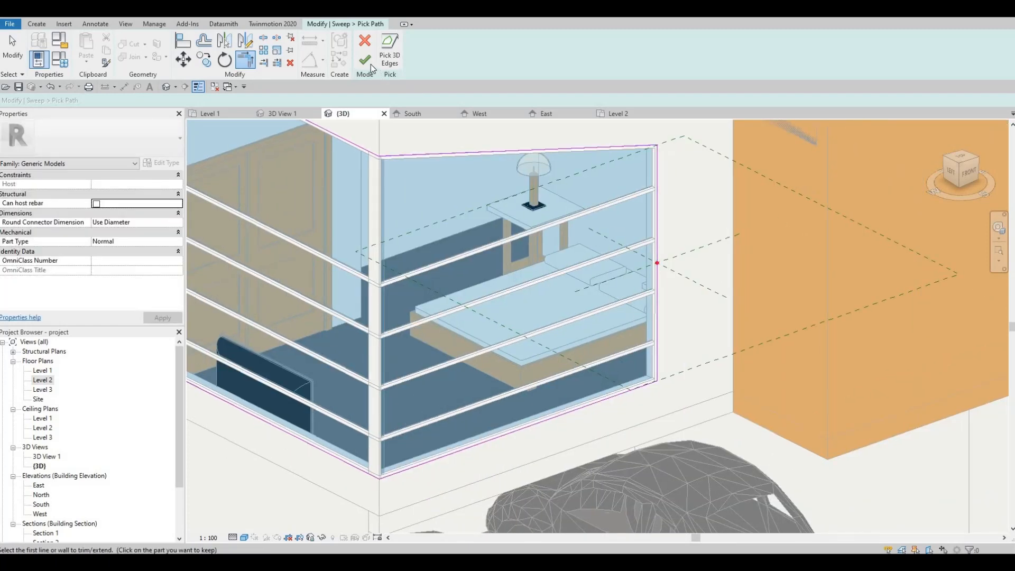
pyautogui.click(370, 64)
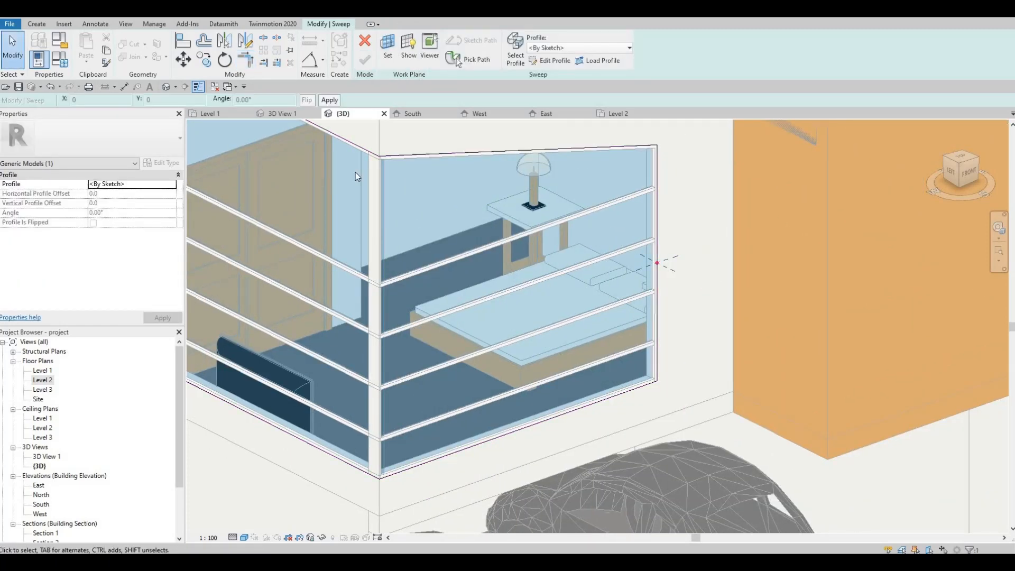
# Step: Sketch a rectangular sweep profile of about 175 by 30 mm starting from the path's profile plane point
pyautogui.click(549, 60)
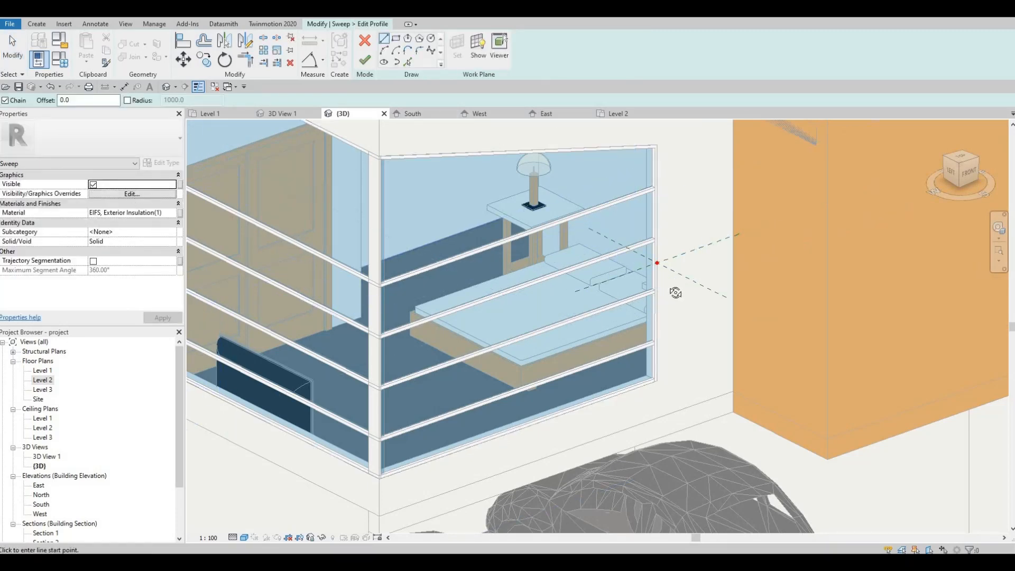
pyautogui.moveTo(671, 290)
pyautogui.keyDown('shift'); pyautogui.mouseDown(button='middle')
pyautogui.moveTo(720, 276)
pyautogui.moveTo(664, 239)
pyautogui.mouseUp(button='middle'); pyautogui.keyUp('shift')
pyautogui.scroll(4, 665, 239)
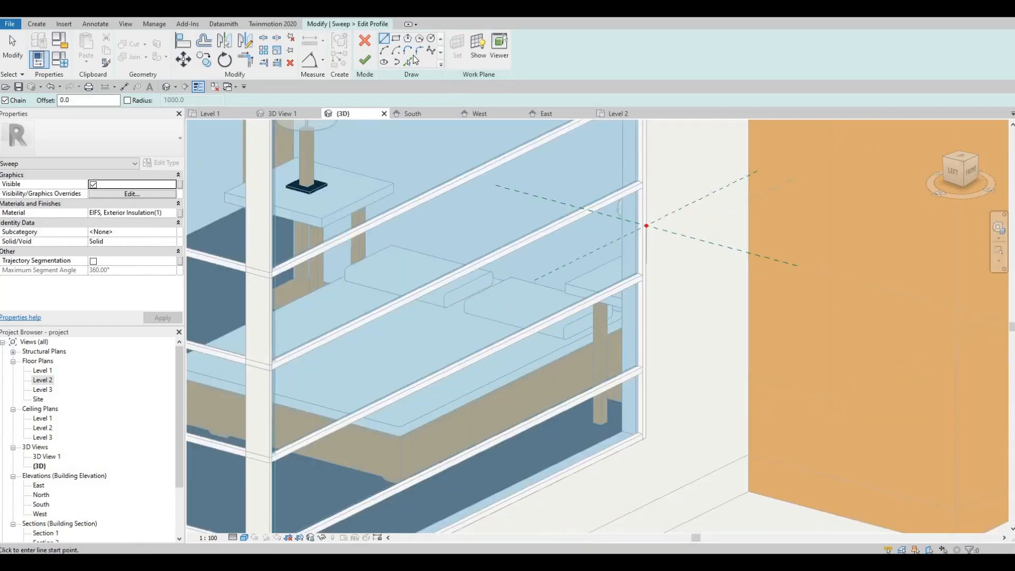
pyautogui.click(398, 44)
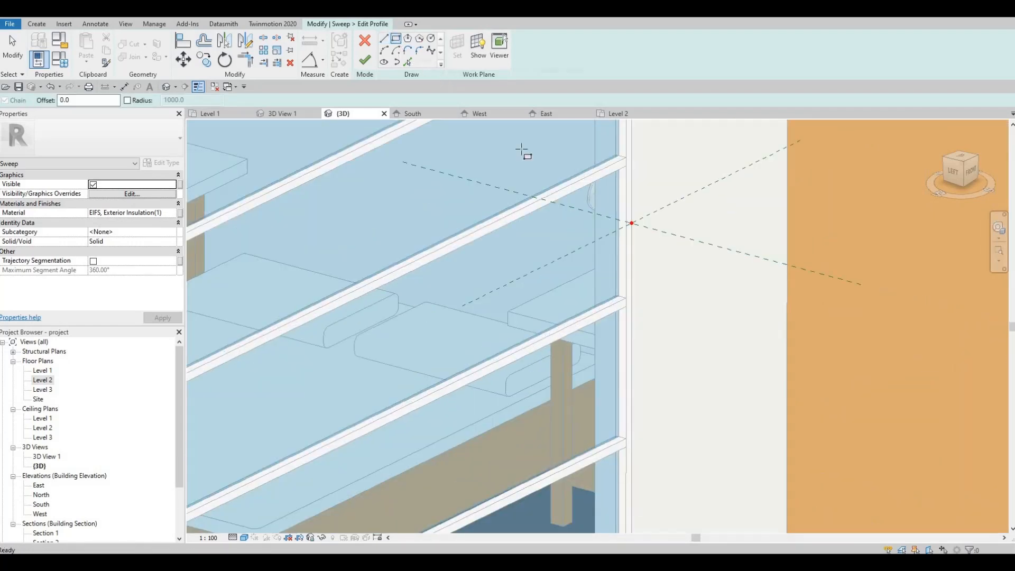
pyautogui.keyDown('shift'); pyautogui.moveTo(562, 211); pyautogui.dragTo(662, 323, button='middle'); pyautogui.keyUp('shift')
pyautogui.moveTo(727, 499); pyautogui.dragTo(612, 296, button='middle')
pyautogui.scroll(2, 666, 331)
pyautogui.moveTo(679, 434); pyautogui.dragTo(592, 320, button='middle')
pyautogui.click(594, 319)
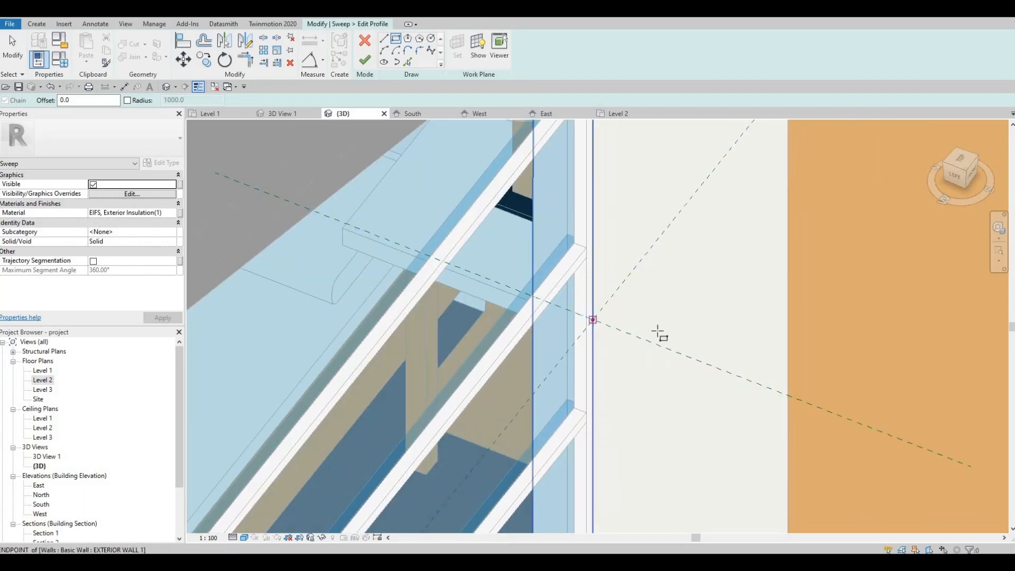
pyautogui.click(668, 341)
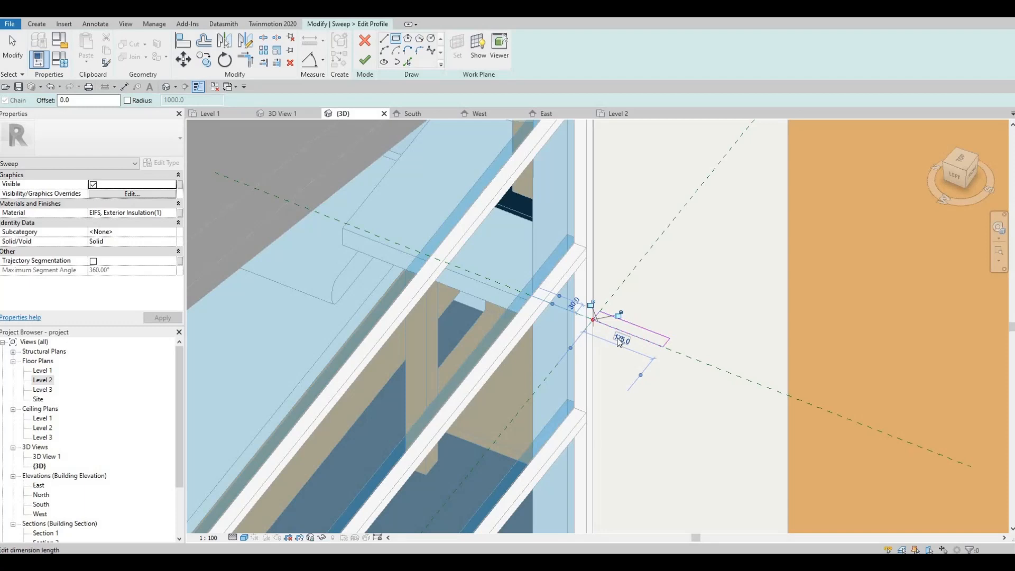
# Step: Set the profile rectangle's dimensions to 200 mm by 50 mm
pyautogui.write('00')
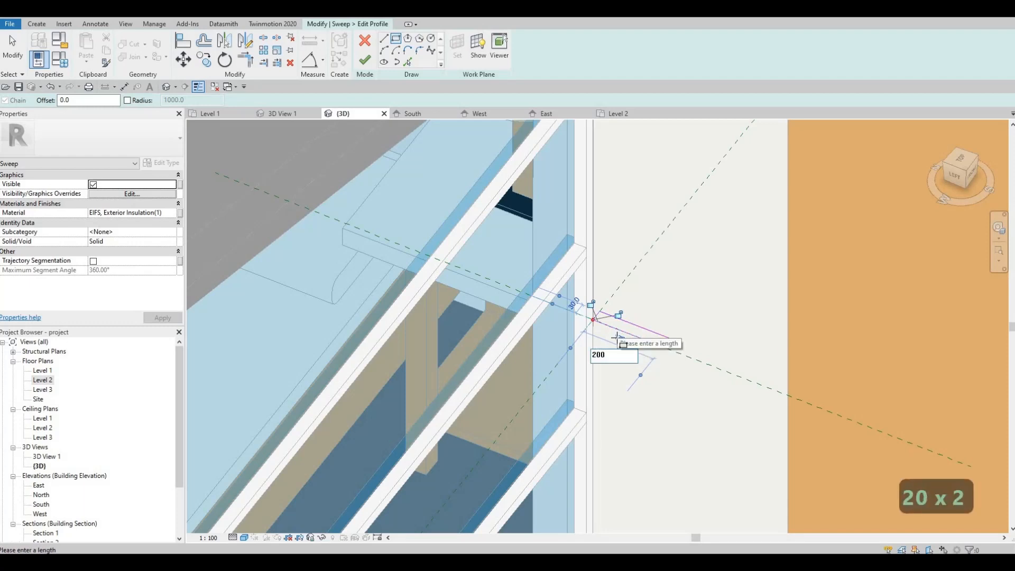
pyautogui.press('Return')
pyautogui.click(577, 305)
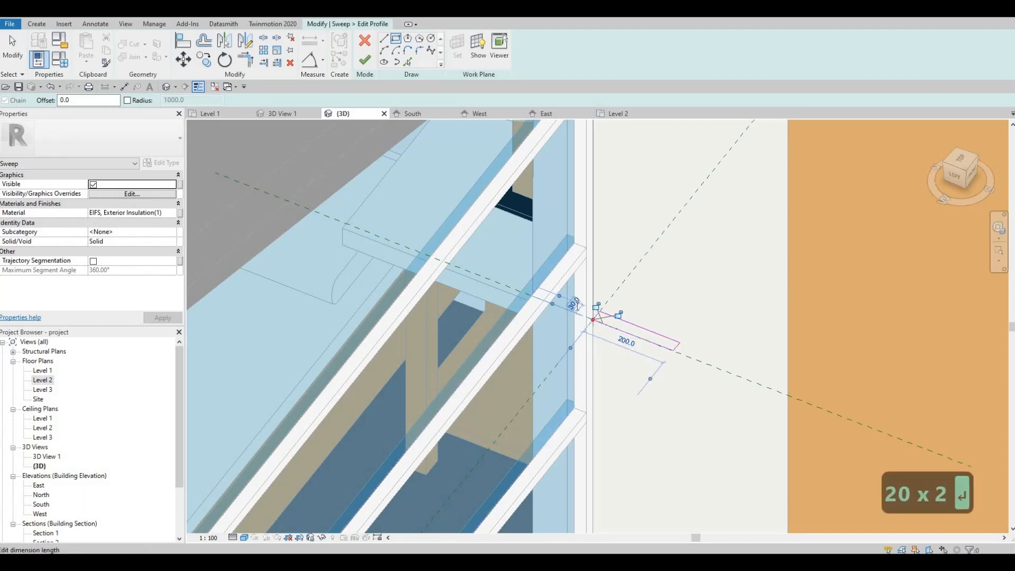
pyautogui.write('50')
pyautogui.press('Return')
pyautogui.press('Escape')
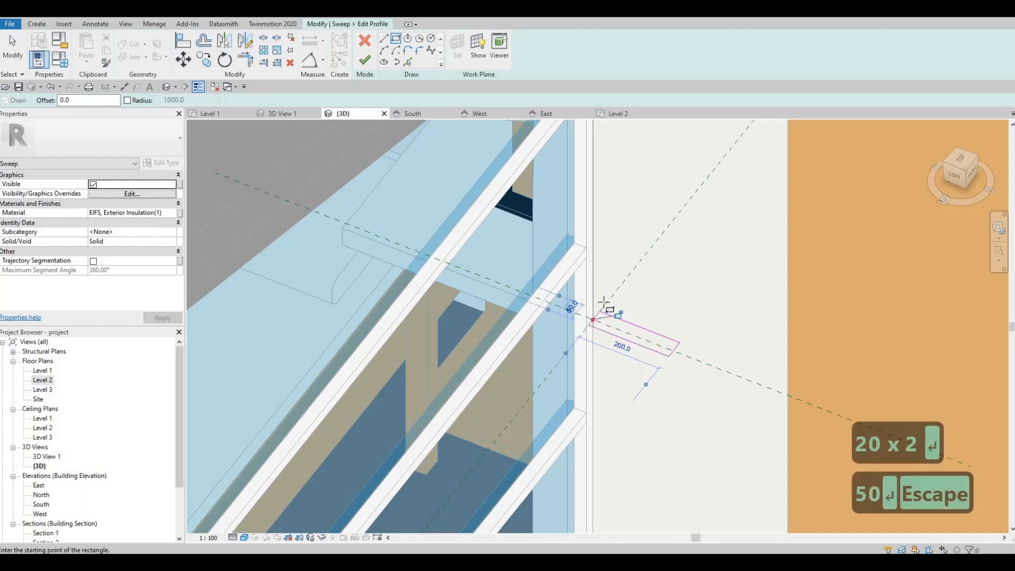
# Step: Move the whole profile rectangle by its inner corner onto the path's profile plane point
pyautogui.scroll(2, 571, 365)
pyautogui.press('Tab')
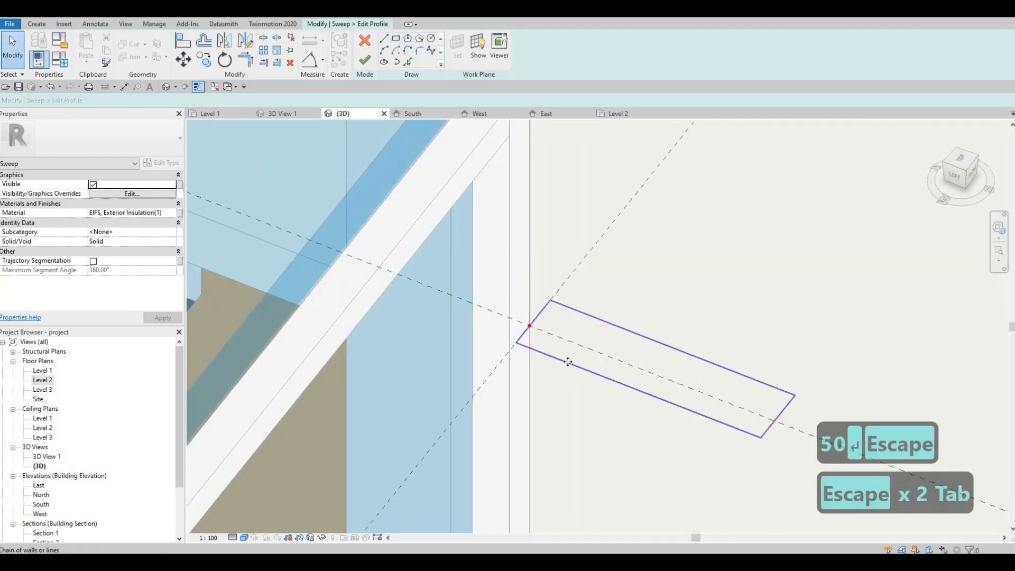
pyautogui.click(568, 362)
pyautogui.press('m')
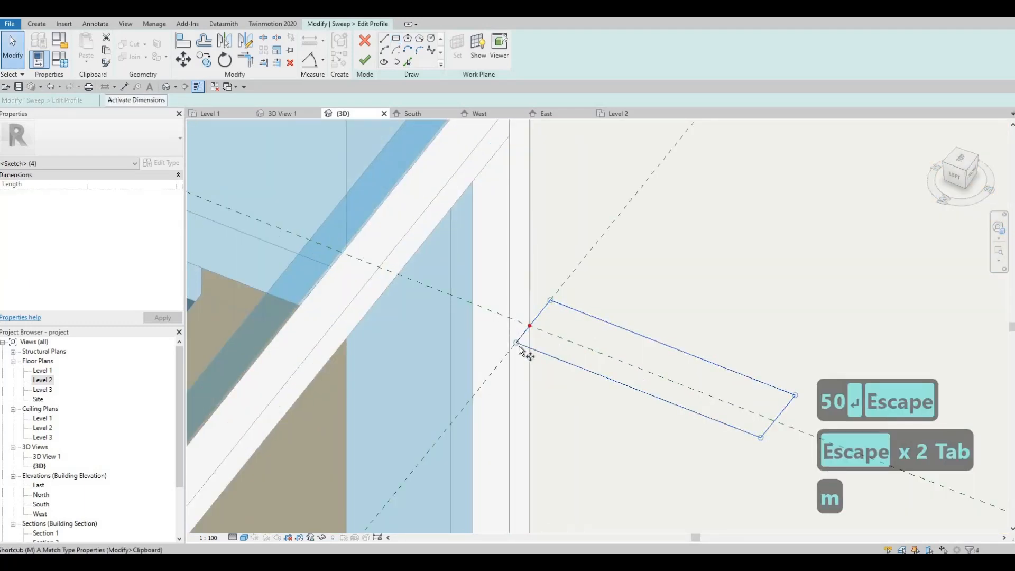
pyautogui.press('v')
pyautogui.scroll(3, 537, 369)
pyautogui.click(543, 356)
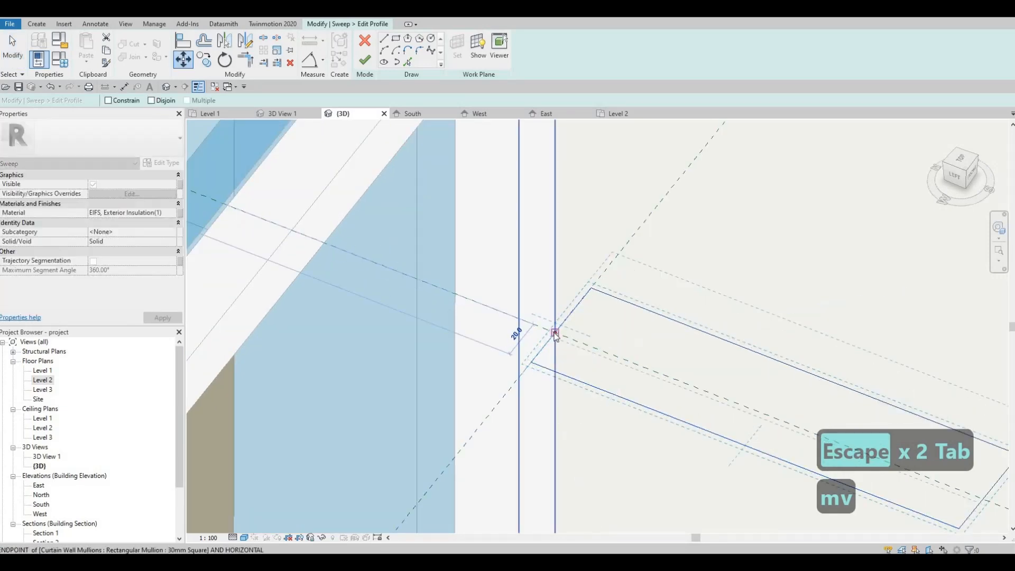
pyautogui.click(552, 332)
# Step: Finish the profile sketch and complete the sweep to generate the frame around the corner curtain walls
pyautogui.scroll(-3, 550, 328)
pyautogui.moveTo(550, 328)
pyautogui.keyDown('shift'); pyautogui.mouseDown(button='middle')
pyautogui.moveTo(618, 335)
pyautogui.moveTo(641, 237)
pyautogui.moveTo(491, 245)
pyautogui.moveTo(518, 253)
pyautogui.mouseUp(button='middle'); pyautogui.keyUp('shift')
pyautogui.scroll(-3, 497, 240)
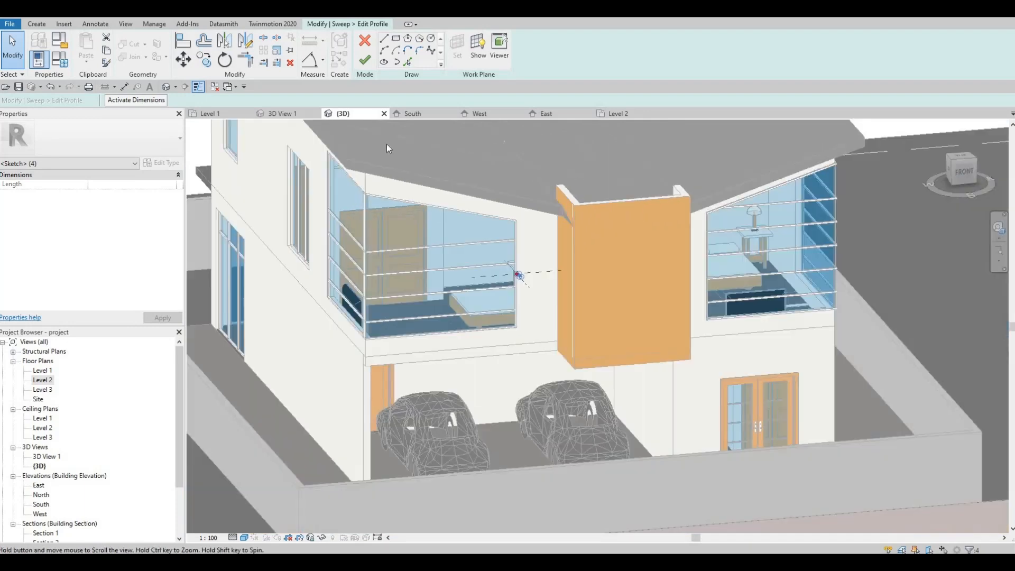
pyautogui.keyDown('shift'); pyautogui.moveTo(385, 143); pyautogui.dragTo(376, 105, button='middle'); pyautogui.keyUp('shift')
pyautogui.click(367, 62)
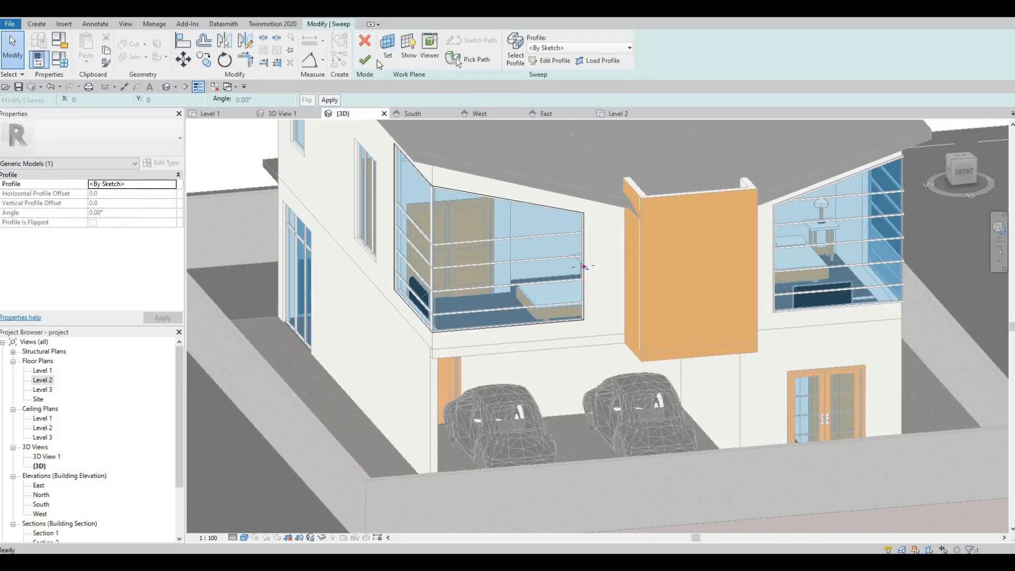
pyautogui.click(368, 62)
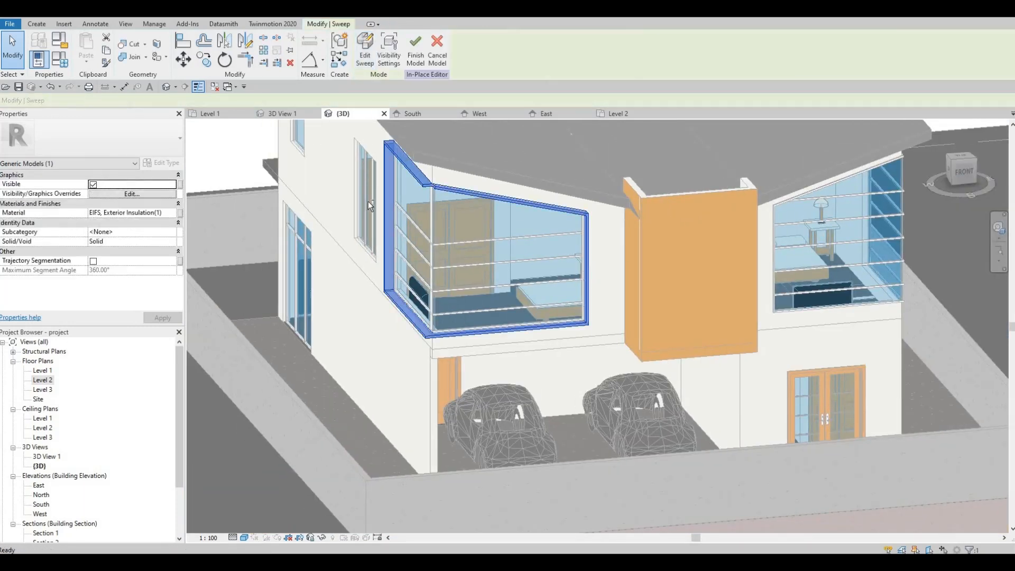
pyautogui.keyDown('shift'); pyautogui.moveTo(462, 184); pyautogui.dragTo(444, 192, button='middle'); pyautogui.keyUp('shift')
pyautogui.press('Escape')
# Step: Edit the sweep path to extend the side wall's top line past the corner to about 3120 mm and regenerate the sweep
pyautogui.scroll(8, 476, 227)
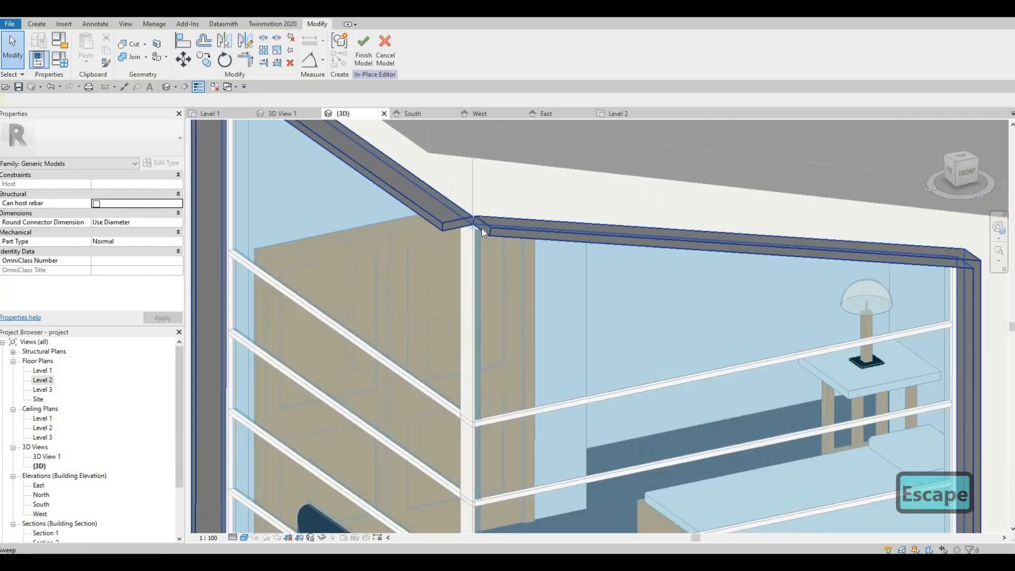
pyautogui.scroll(-10, 479, 226)
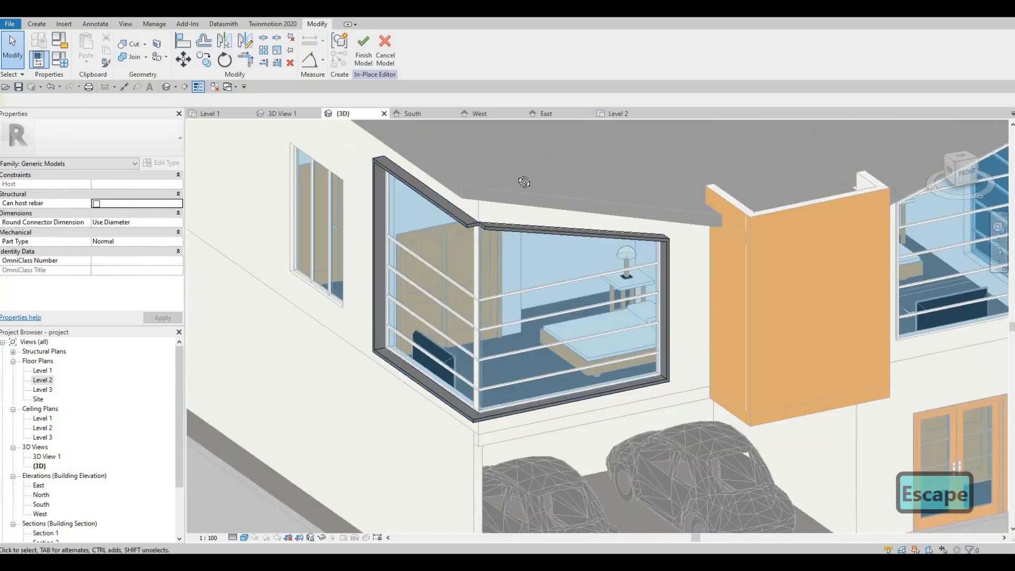
pyautogui.keyDown('shift'); pyautogui.moveTo(545, 148); pyautogui.dragTo(560, 159, button='middle'); pyautogui.keyUp('shift')
pyautogui.scroll(8, 784, 307)
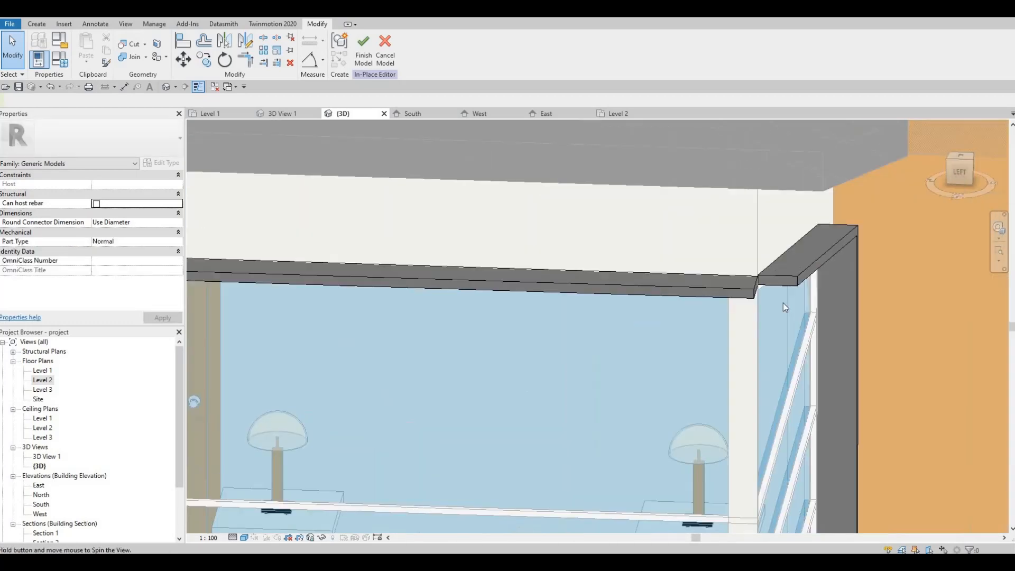
pyautogui.keyDown('shift'); pyautogui.moveTo(785, 307); pyautogui.dragTo(782, 302, button='middle'); pyautogui.keyUp('shift')
pyautogui.click(758, 298)
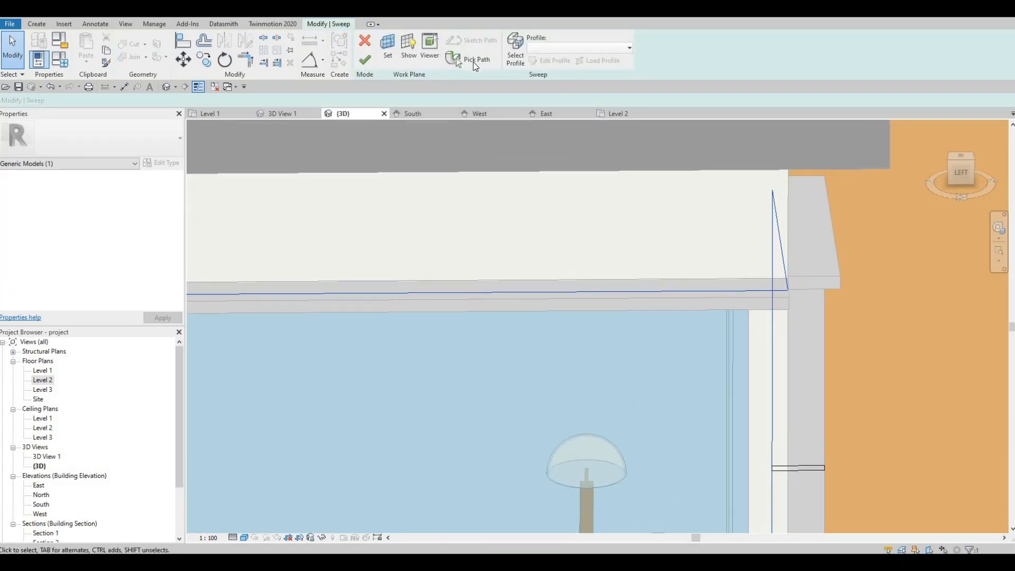
pyautogui.click(474, 62)
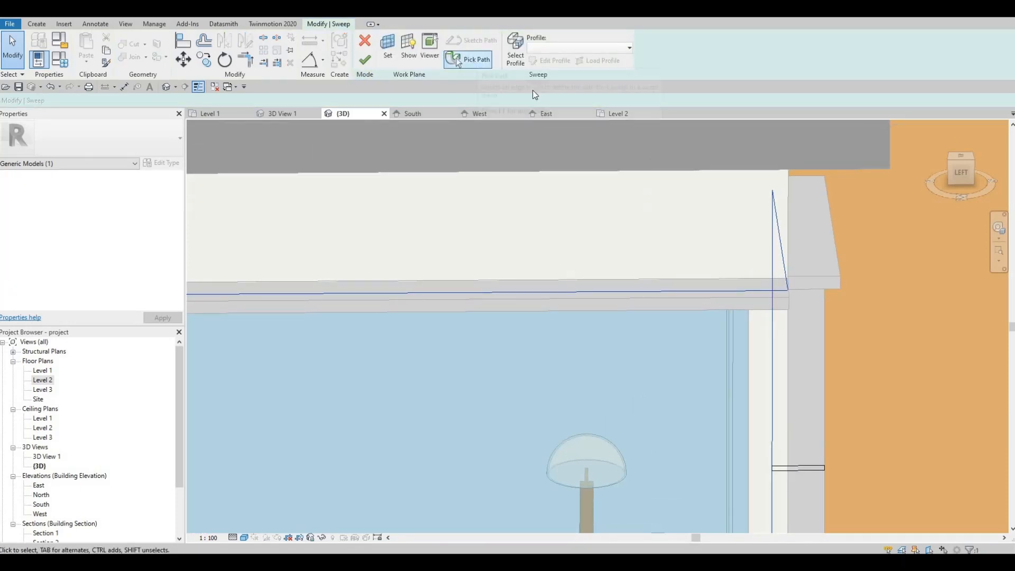
pyautogui.click(767, 294)
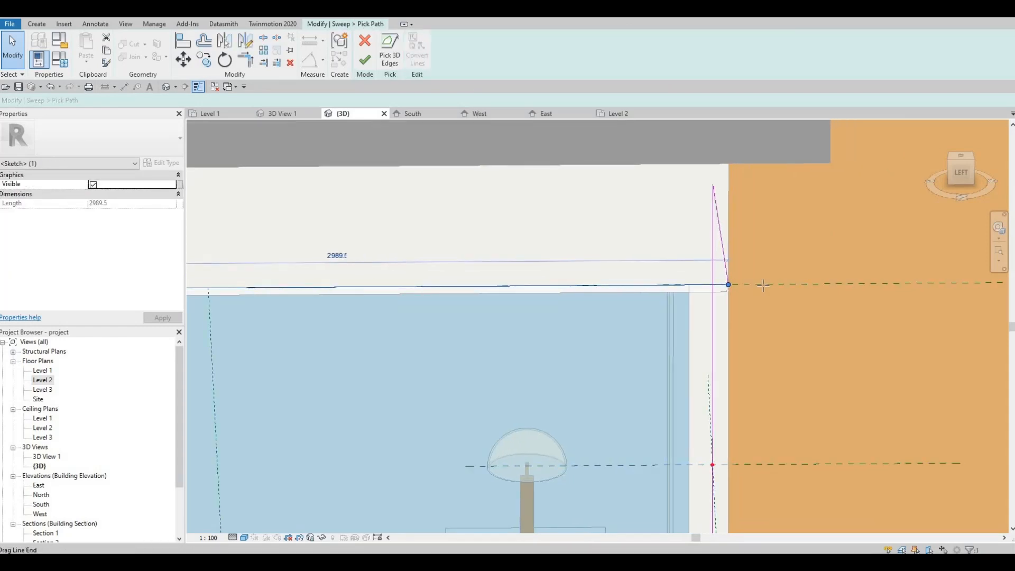
pyautogui.press('Escape')
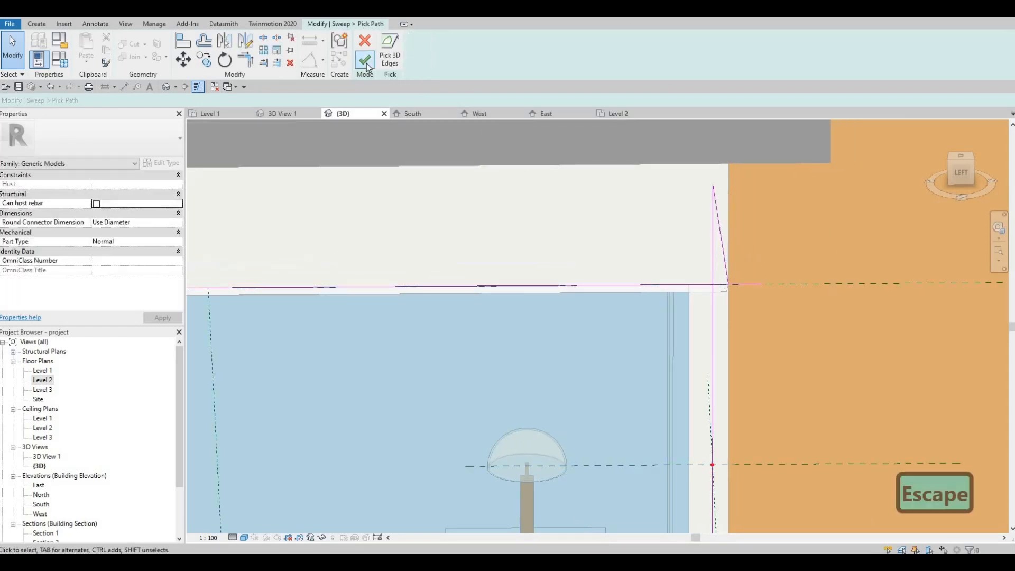
pyautogui.click(365, 61)
pyautogui.click(365, 61)
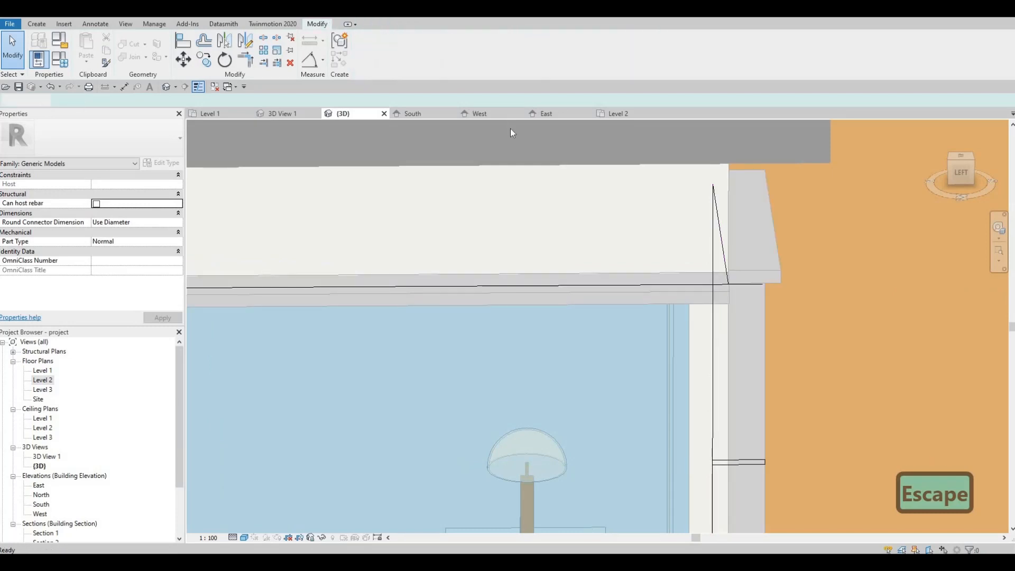
# Step: Extend the side wall's top path line further beyond the corner to about 3140 mm and regenerate the sweep
pyautogui.keyDown('shift'); pyautogui.moveTo(550, 273); pyautogui.dragTo(496, 324, button='middle'); pyautogui.keyUp('shift')
pyautogui.press('Escape')
pyautogui.click(506, 318)
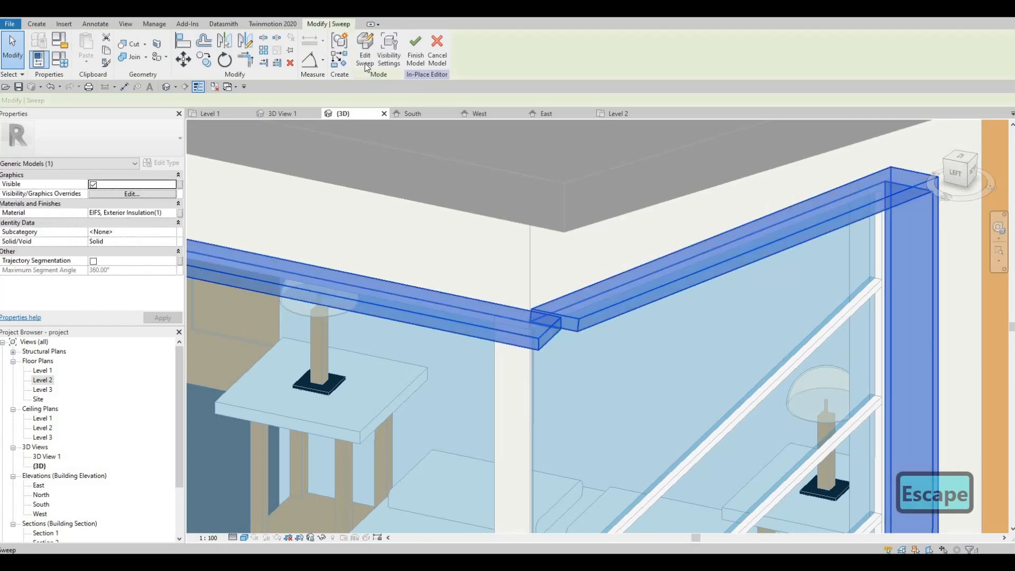
pyautogui.doubleClick(505, 321)
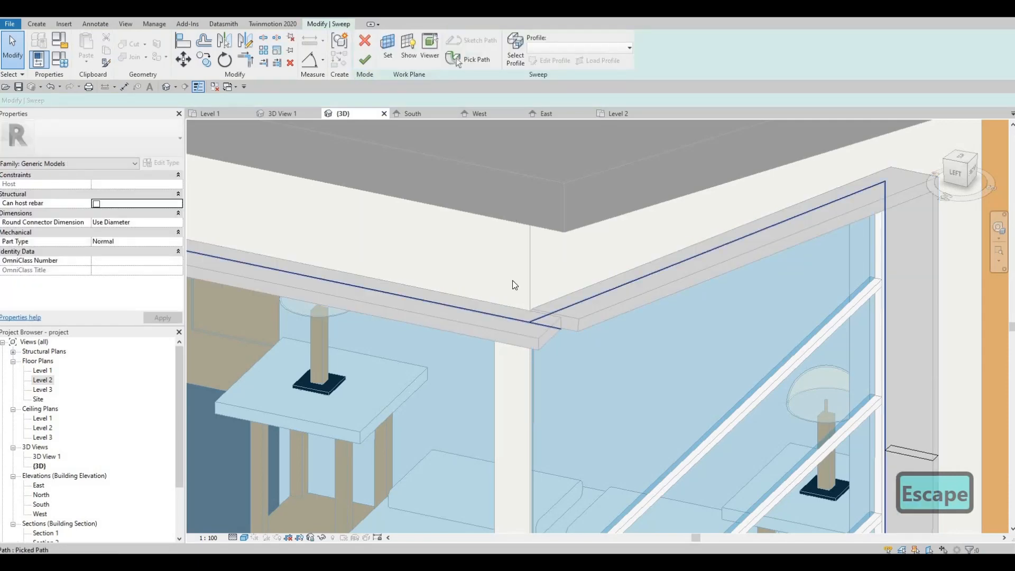
pyautogui.click(456, 58)
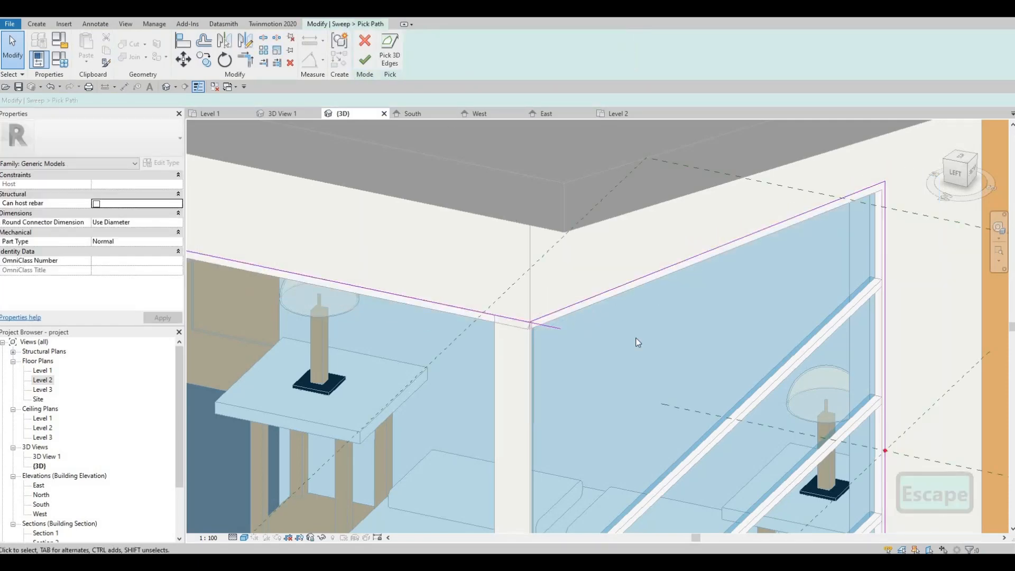
pyautogui.keyDown('shift'); pyautogui.moveTo(637, 341); pyautogui.dragTo(709, 290, button='middle'); pyautogui.keyUp('shift')
pyautogui.click(709, 290)
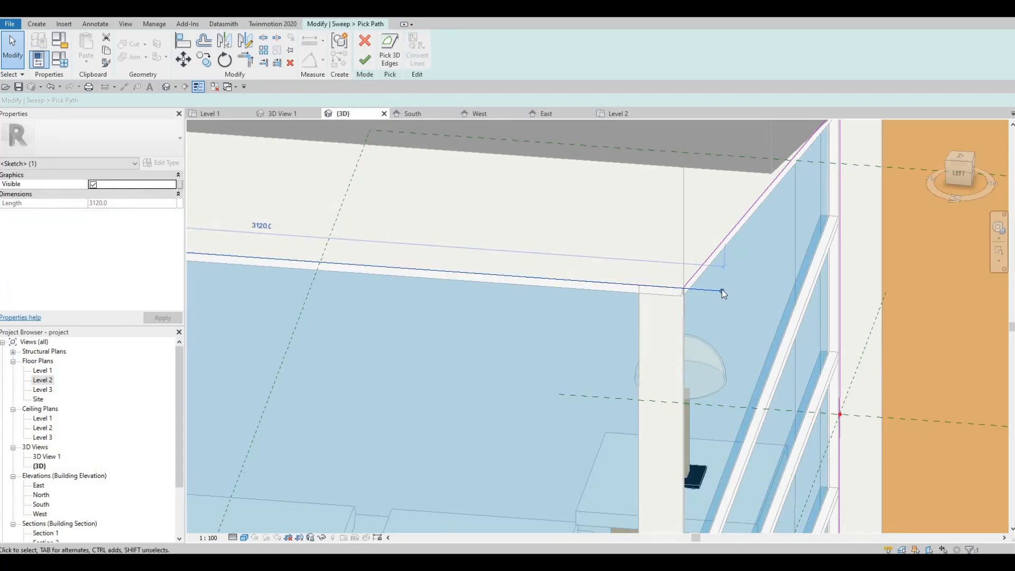
pyautogui.moveTo(721, 290); pyautogui.dragTo(727, 291)
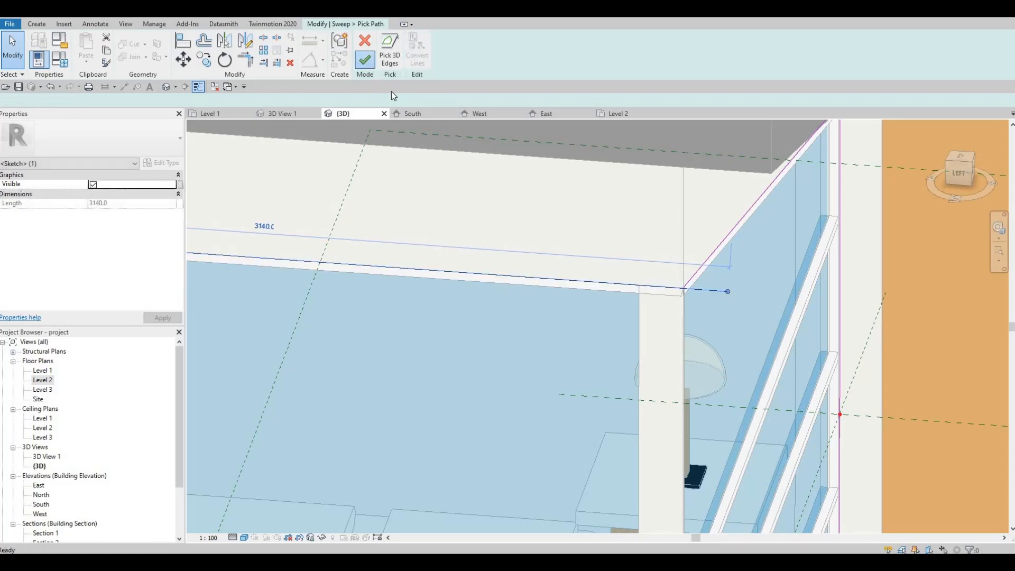
pyautogui.click(367, 62)
pyautogui.click(368, 67)
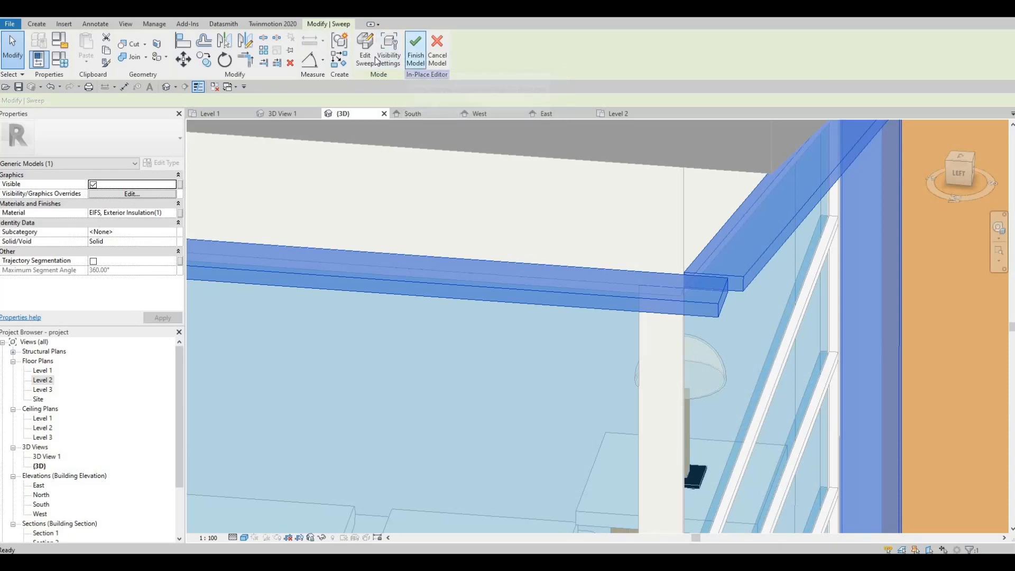
# Step: Try to set the length of the side wall's top path line to 3200 mm
pyautogui.click(376, 58)
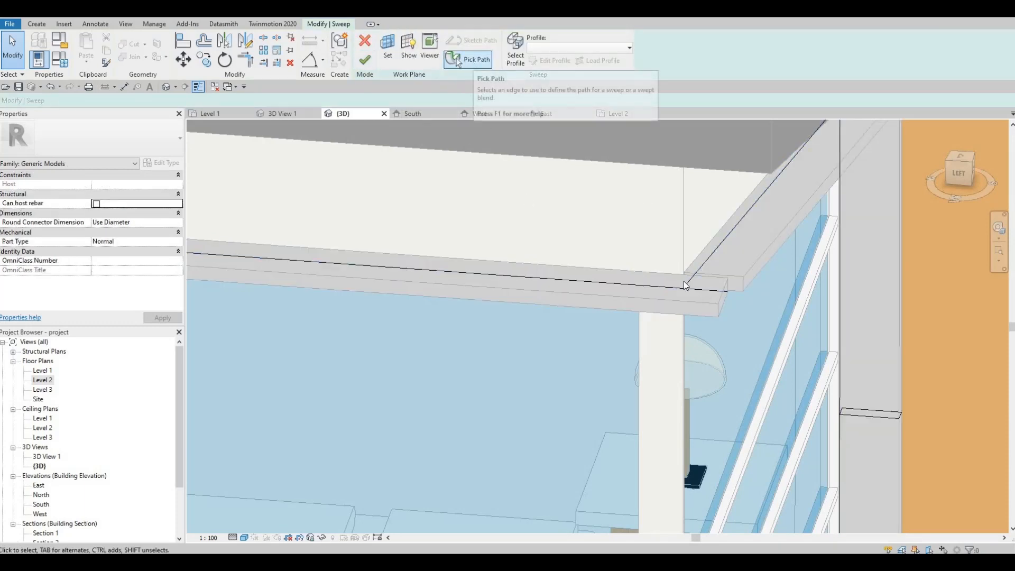
pyautogui.click(456, 58)
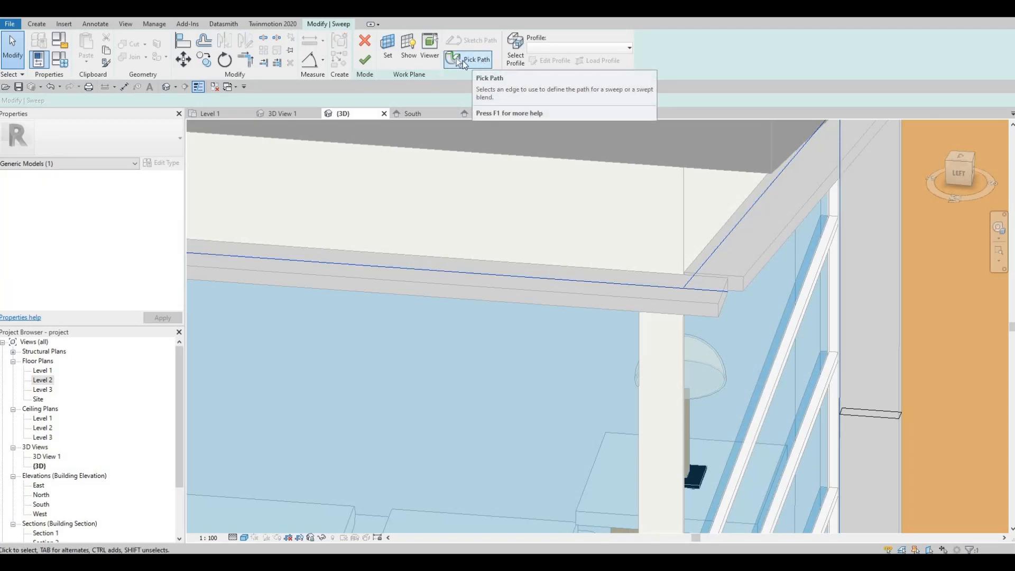
pyautogui.click(466, 270)
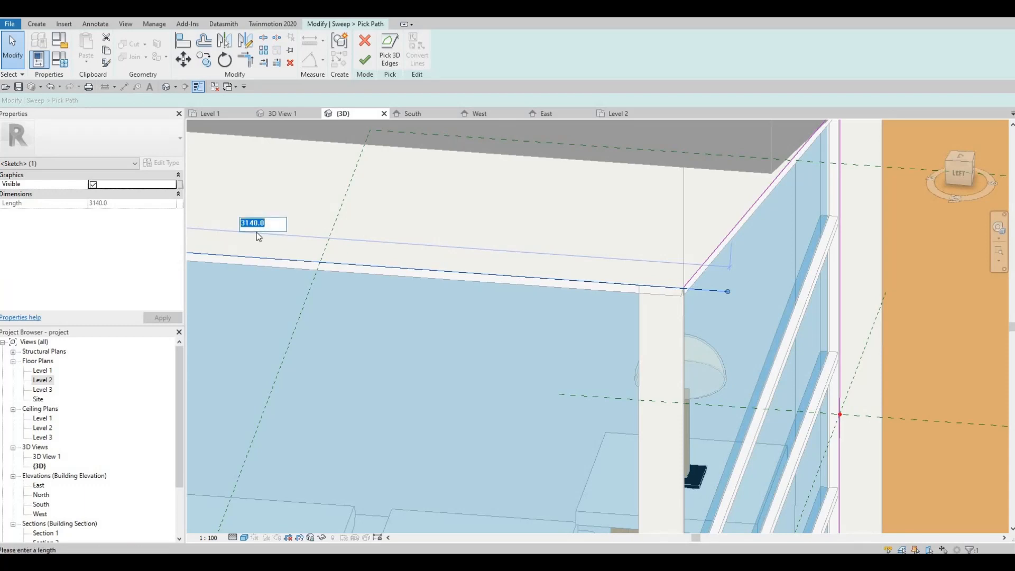
pyautogui.write('3200')
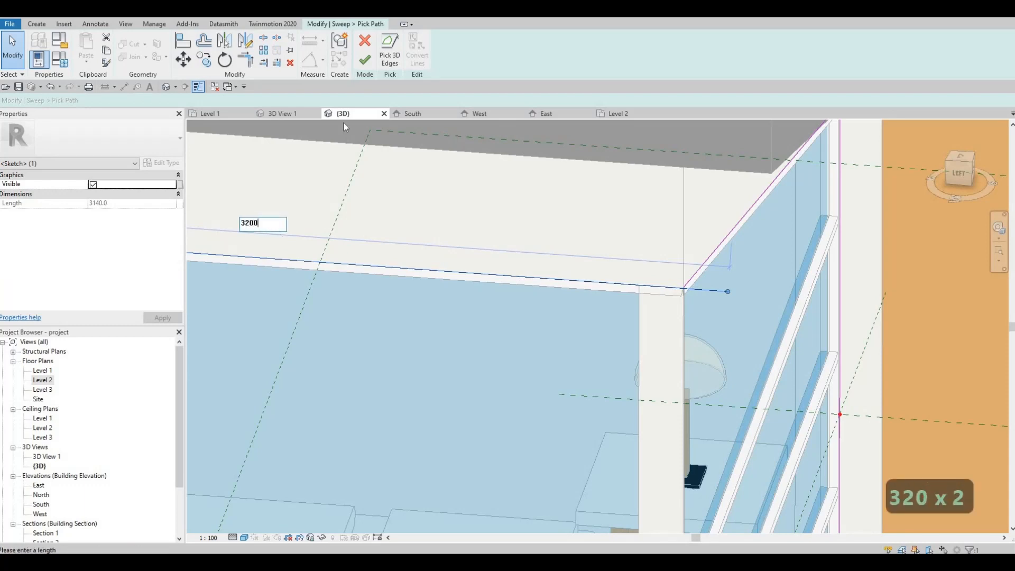
pyautogui.click(364, 59)
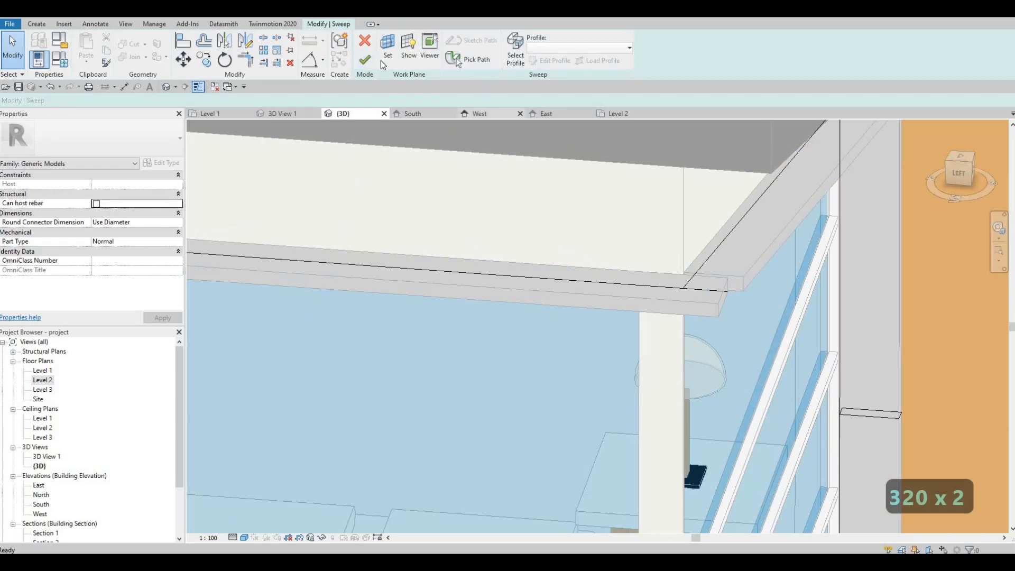
pyautogui.click(387, 46)
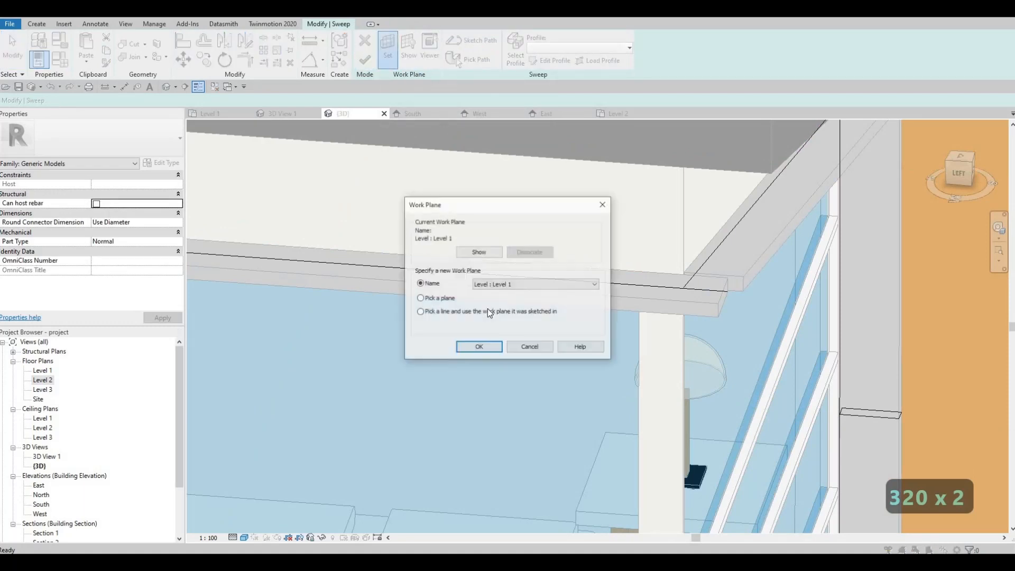
pyautogui.press('Escape')
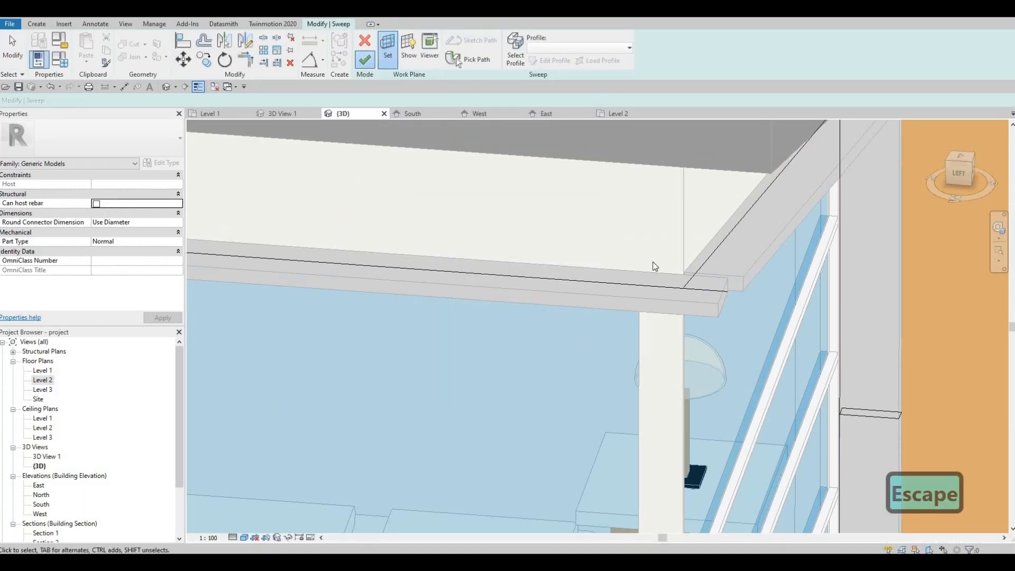
# Step: Finish the sweep edit and close the in-place frame model
pyautogui.click(364, 59)
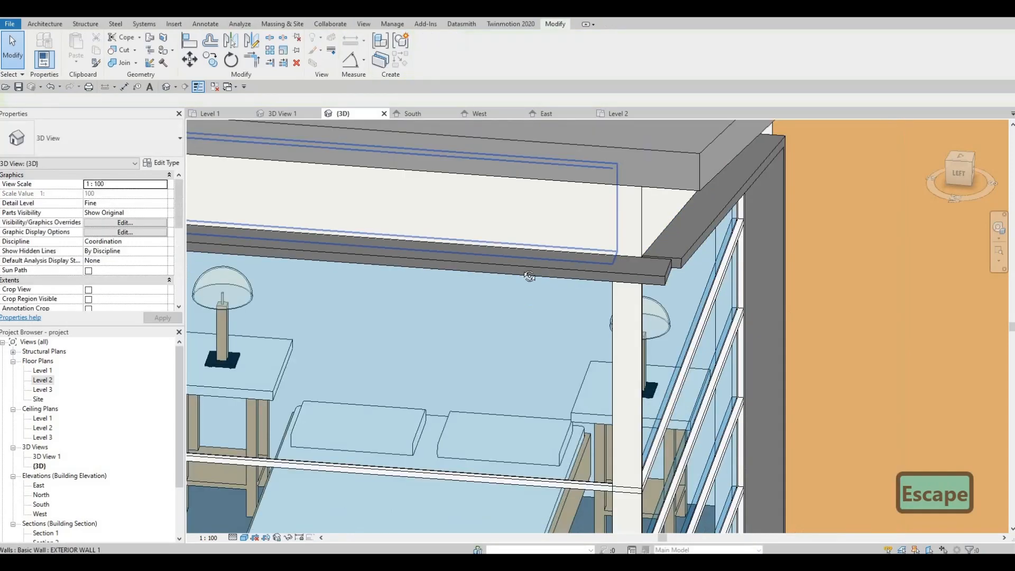
pyautogui.keyDown('shift'); pyautogui.moveTo(568, 276); pyautogui.dragTo(547, 293, button='middle'); pyautogui.keyUp('shift')
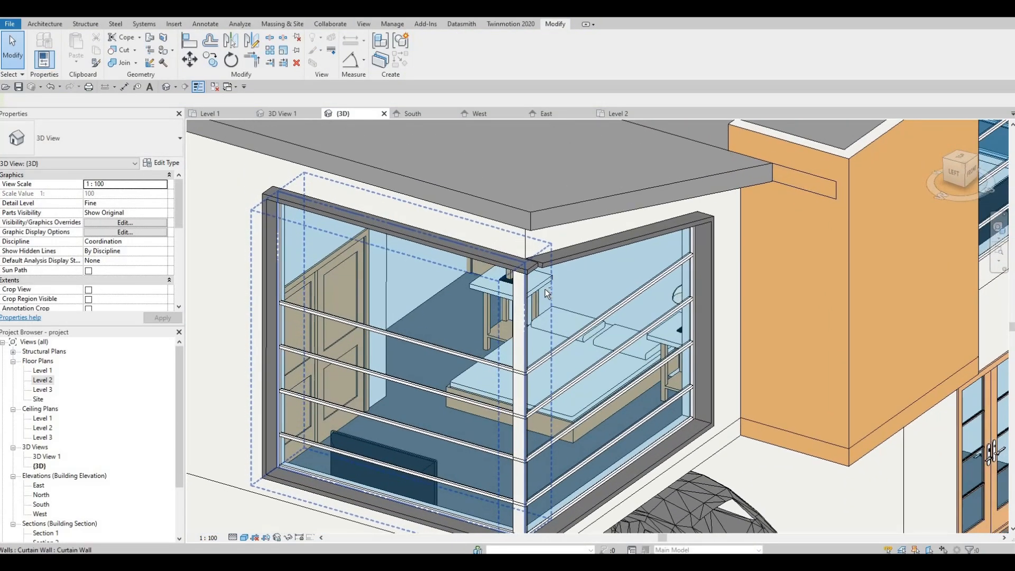
pyautogui.scroll(6, 546, 293)
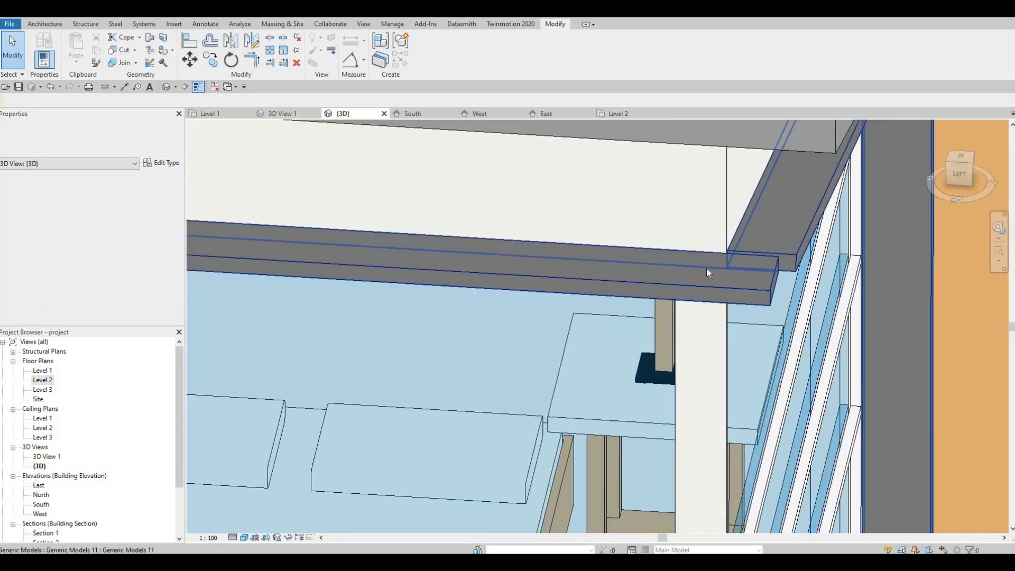
# Step: Reopen the frame's sweep path, extend the side wall's top line to 3200 mm, and finish the sweep and in-place model
pyautogui.click(709, 272)
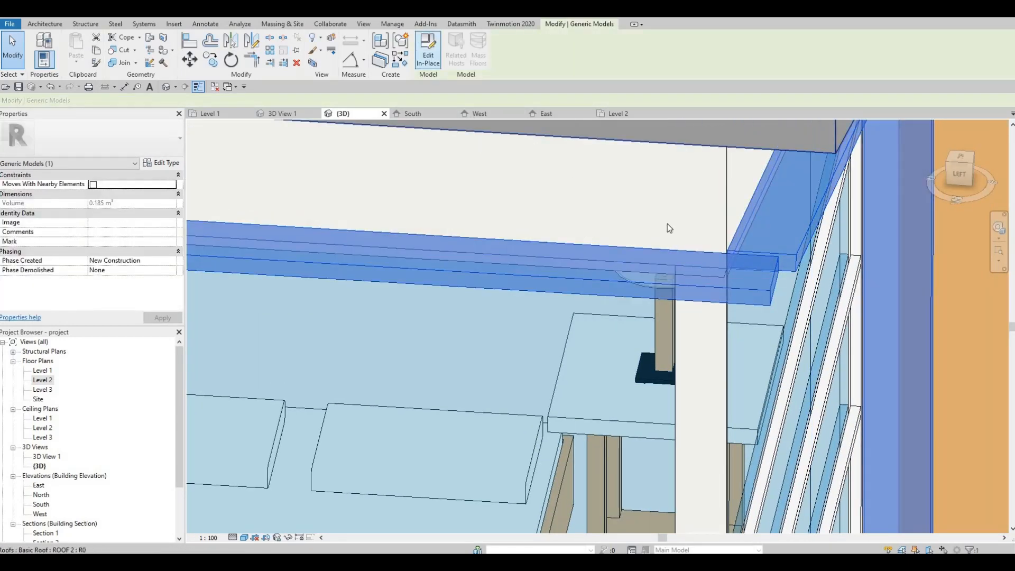
pyautogui.click(689, 272)
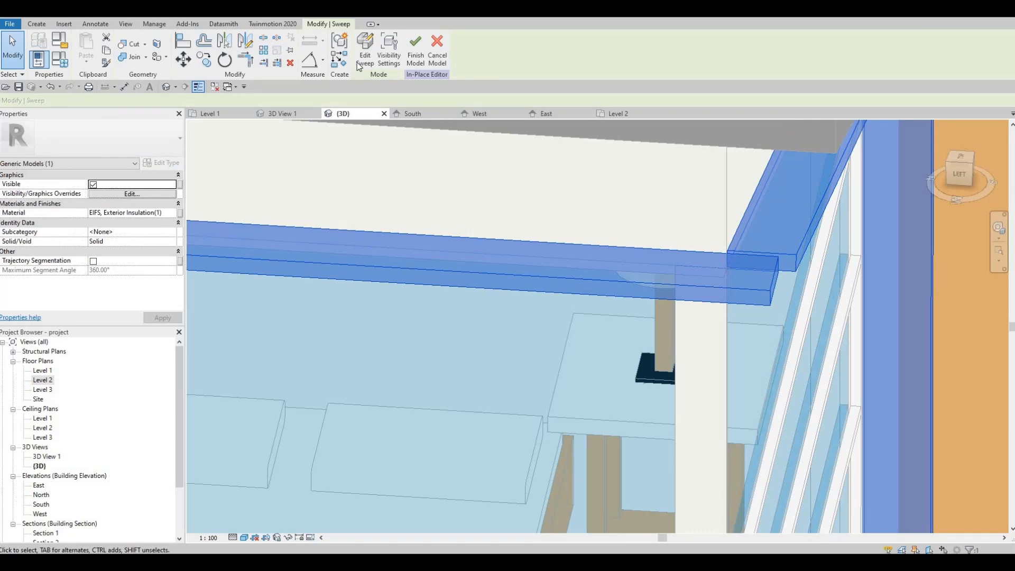
pyautogui.click(364, 58)
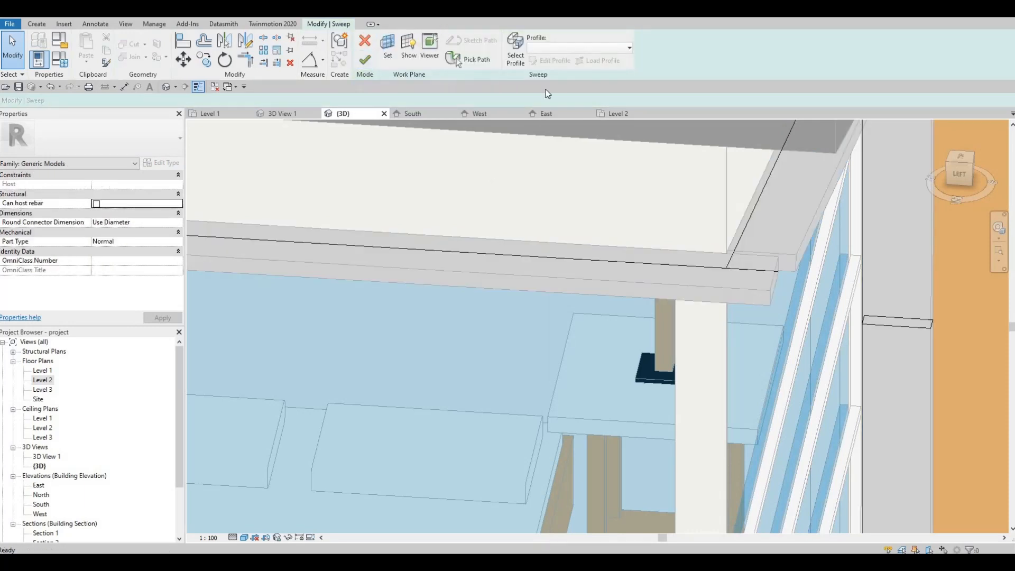
pyautogui.click(470, 61)
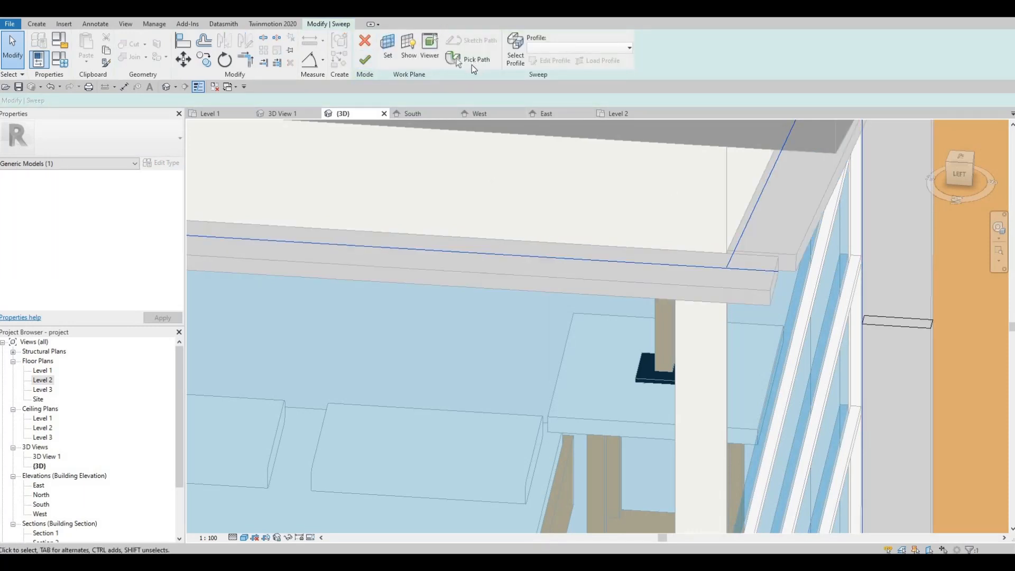
pyautogui.click(729, 272)
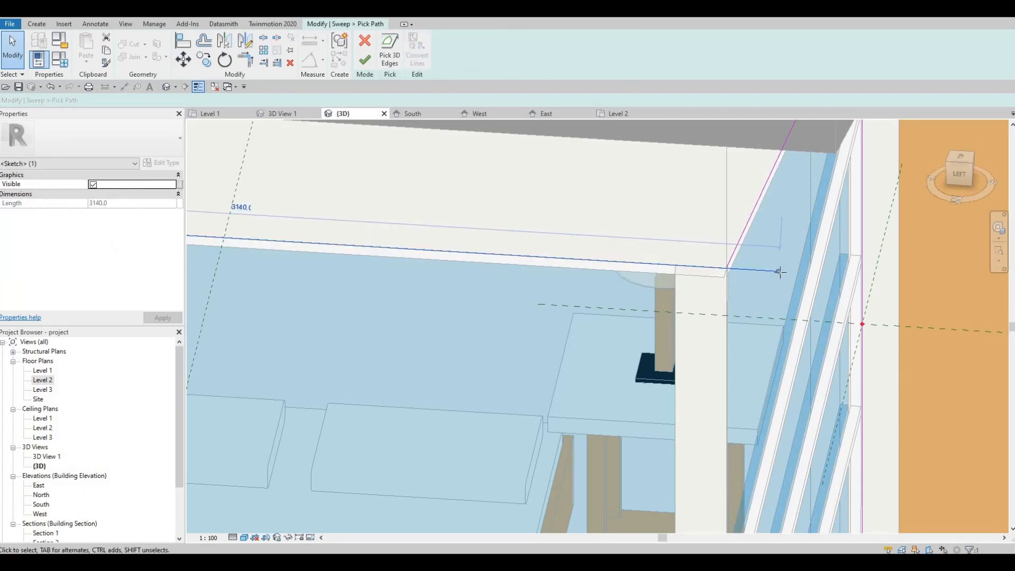
pyautogui.moveTo(784, 272); pyautogui.dragTo(799, 273)
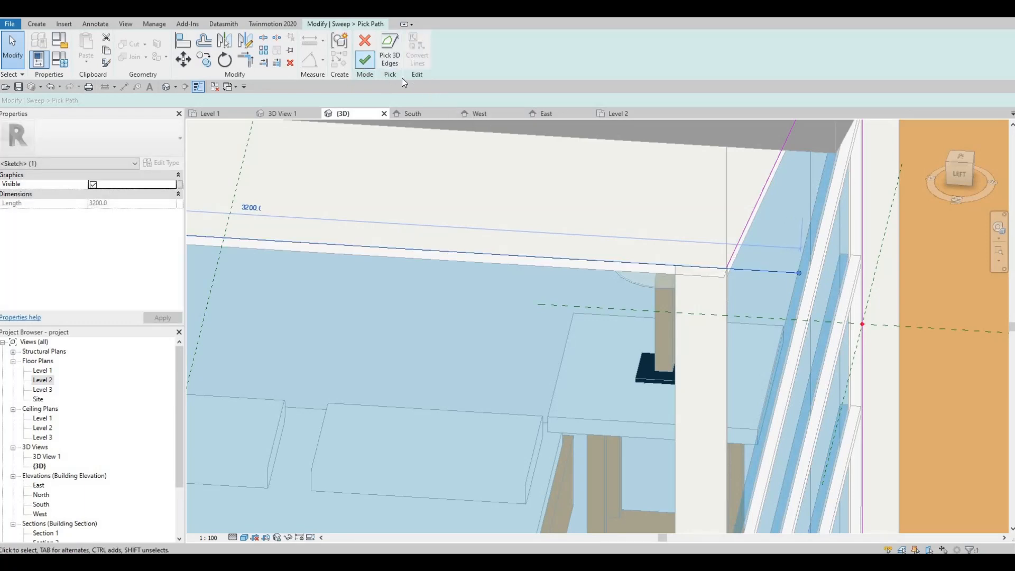
pyautogui.click(363, 61)
pyautogui.click(365, 59)
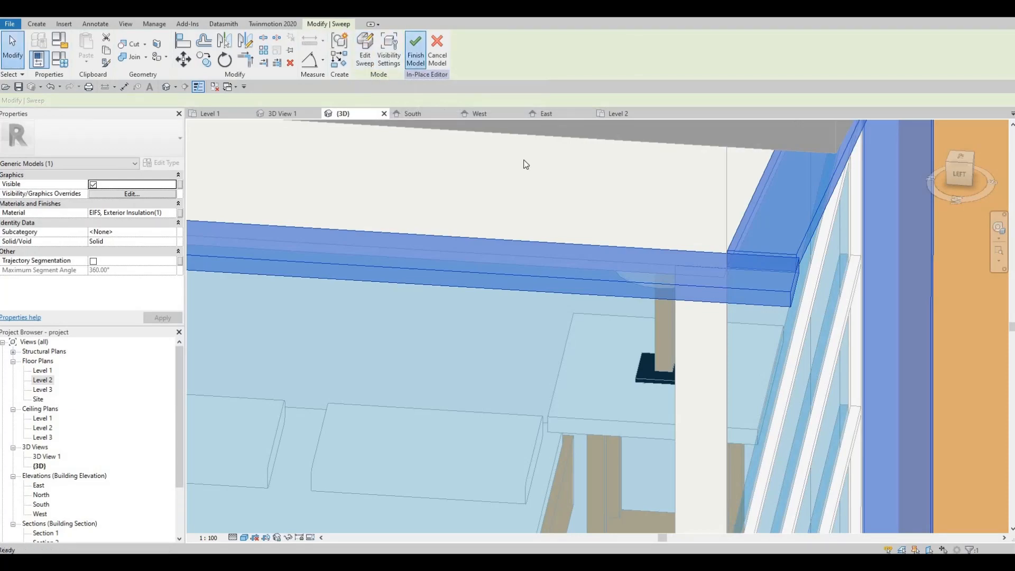
pyautogui.scroll(-4, 524, 165)
pyautogui.press('Escape')
# Step: Examine the frame's upper corner joint around the curtain walls from the side, from below and from the front
pyautogui.keyDown('shift'); pyautogui.moveTo(535, 213); pyautogui.dragTo(402, 148, button='middle'); pyautogui.keyUp('shift')
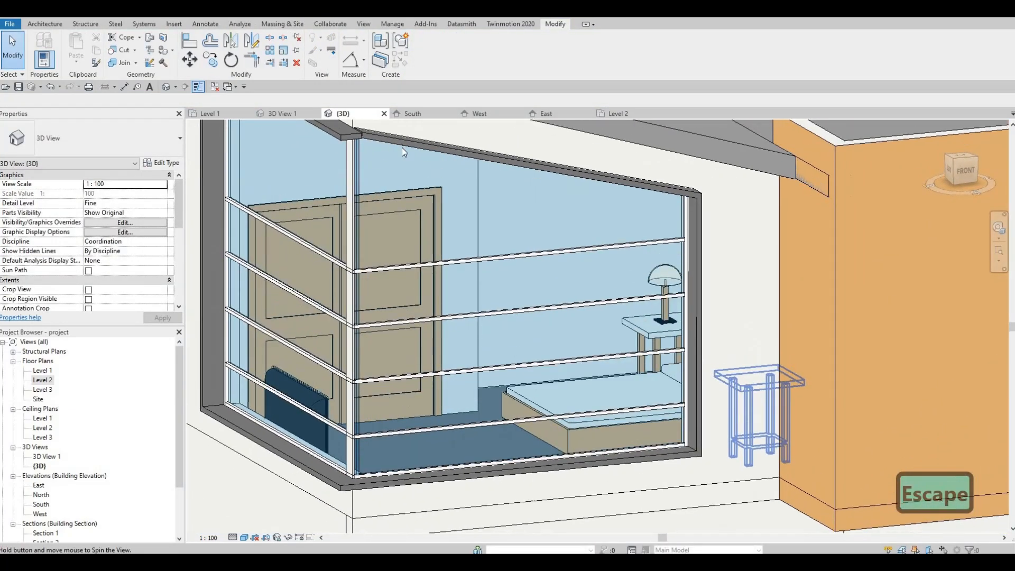
pyautogui.scroll(-4, 390, 136)
pyautogui.keyDown('shift'); pyautogui.moveTo(407, 269); pyautogui.dragTo(376, 245, button='middle'); pyautogui.keyUp('shift')
pyautogui.scroll(-1, 364, 227)
pyautogui.moveTo(353, 214); pyautogui.dragTo(740, 476, button='middle')
pyautogui.scroll(7, 486, 269)
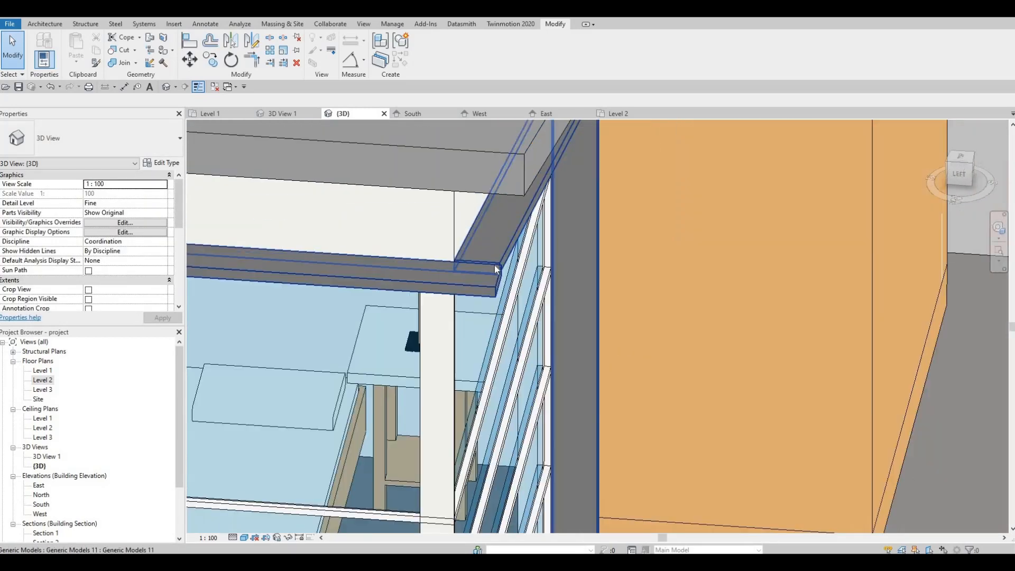
pyautogui.scroll(4, 495, 269)
pyautogui.keyDown('shift'); pyautogui.moveTo(307, 248); pyautogui.dragTo(587, 277, button='middle'); pyautogui.keyUp('shift')
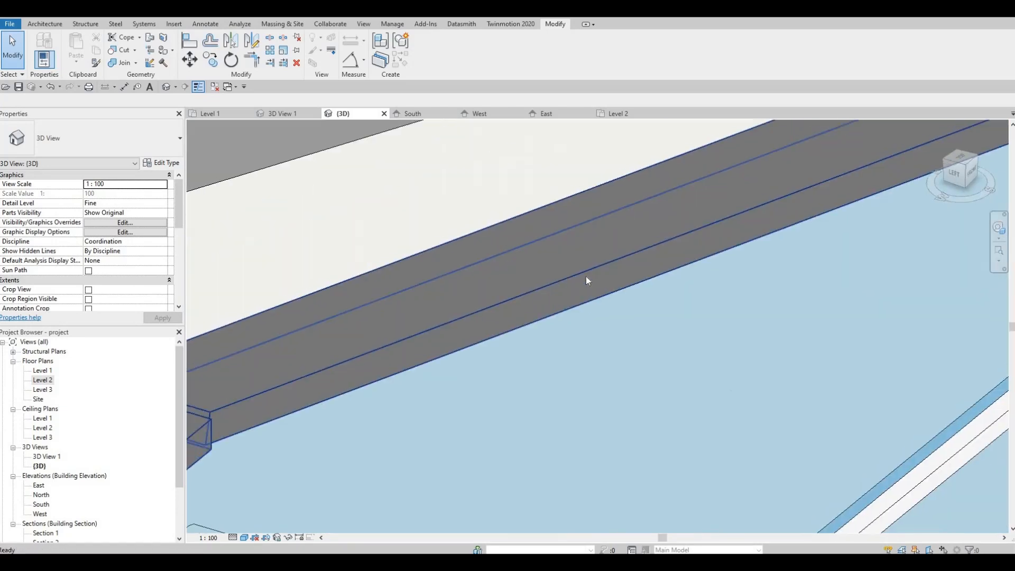
pyautogui.scroll(-3, 585, 275)
pyautogui.keyDown('shift'); pyautogui.moveTo(521, 302); pyautogui.dragTo(624, 266, button='middle'); pyautogui.keyUp('shift')
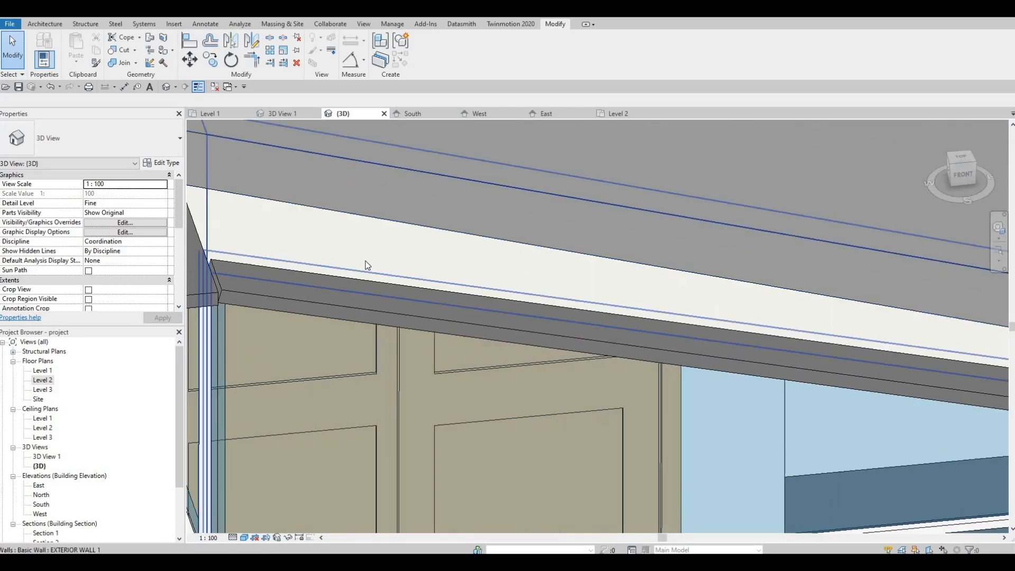
pyautogui.moveTo(210, 261); pyautogui.dragTo(313, 141, button='middle')
pyautogui.scroll(4, 334, 258)
pyautogui.scroll(-2, 333, 258)
pyautogui.scroll(-3, 371, 269)
pyautogui.scroll(-1, 353, 150)
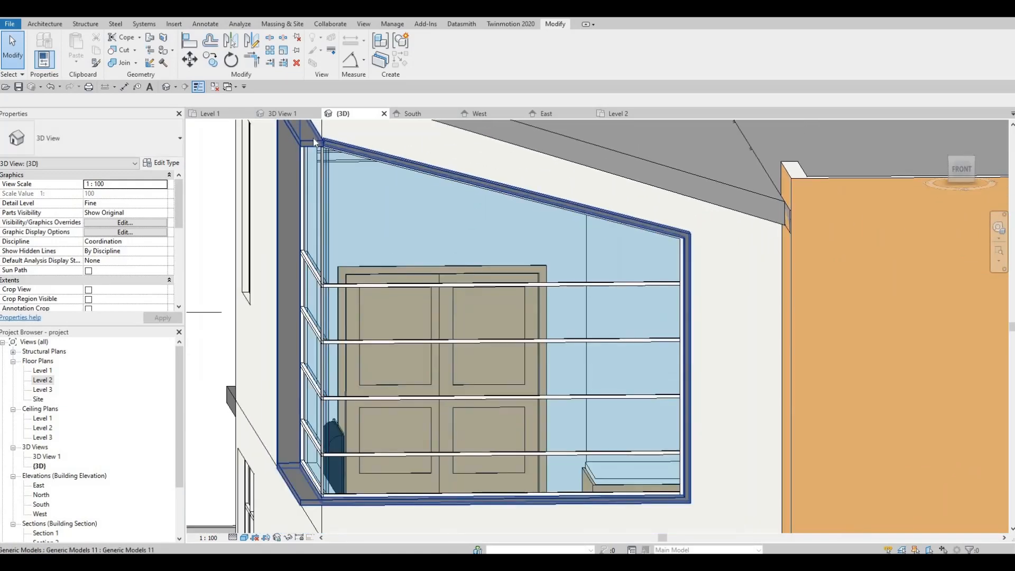
pyautogui.scroll(5, 309, 129)
pyautogui.scroll(-2, 333, 172)
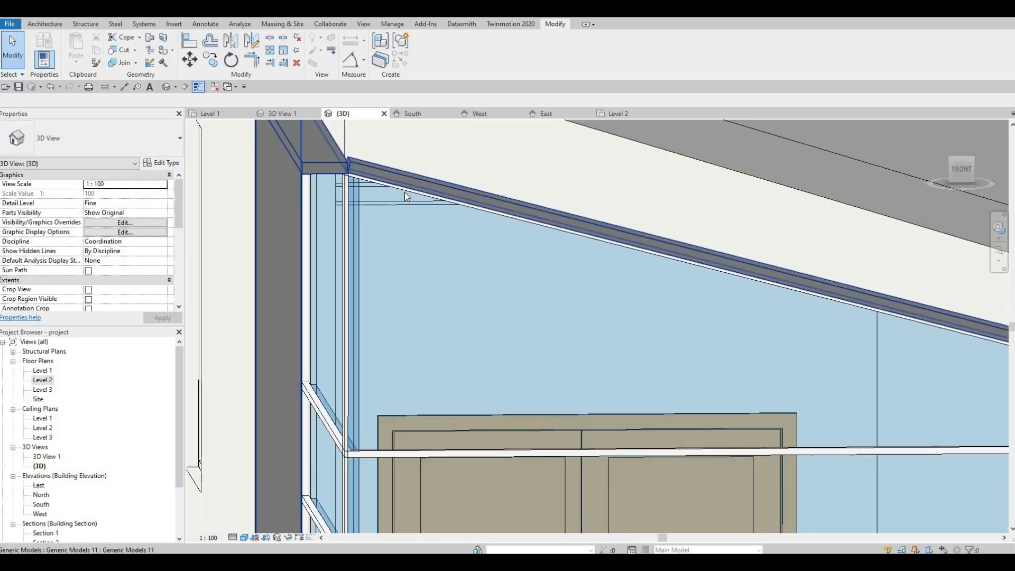
pyautogui.scroll(-7, 405, 191)
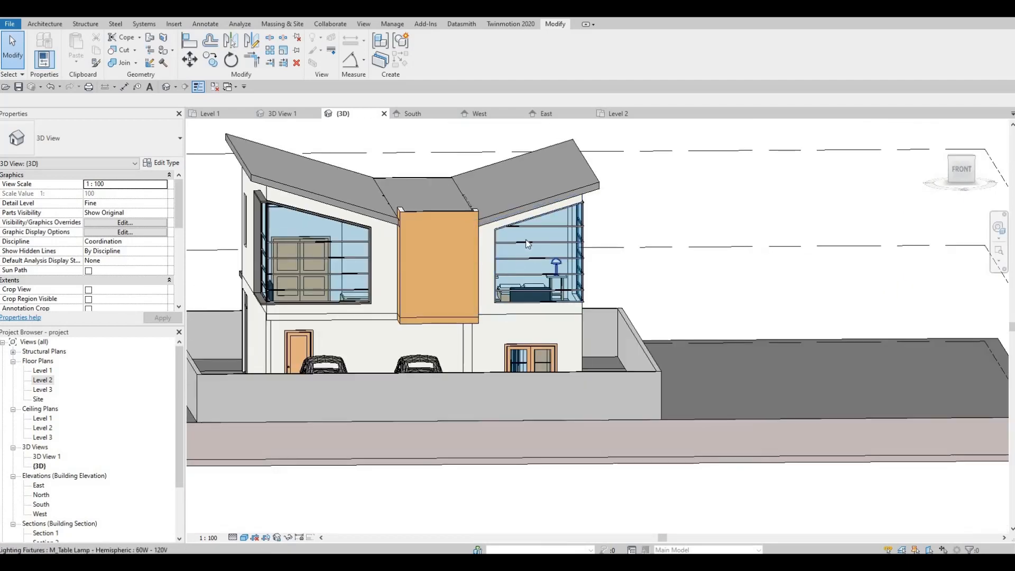
# Step: Reopen the finished corner frame's generic model for in-place editing
pyautogui.keyDown('shift'); pyautogui.moveTo(527, 244); pyautogui.dragTo(505, 273, button='middle'); pyautogui.keyUp('shift')
pyautogui.scroll(6, 506, 271)
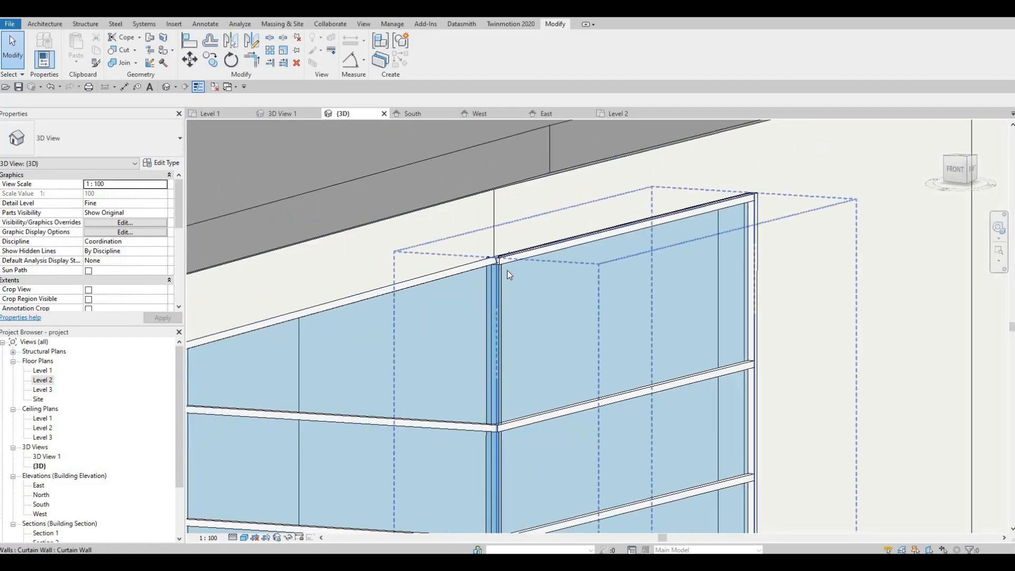
pyautogui.scroll(-5, 543, 267)
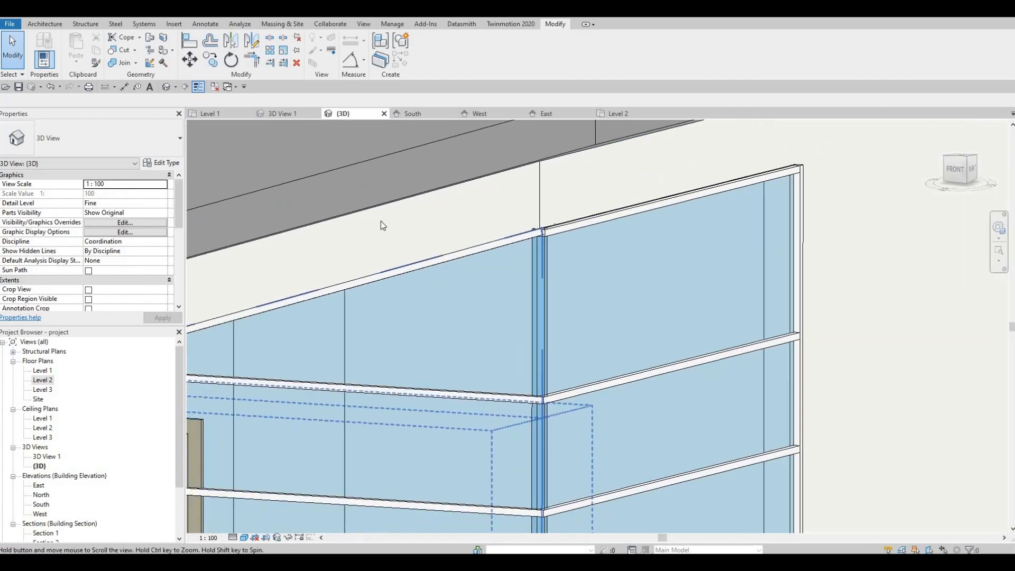
pyautogui.scroll(-5, 290, 240)
pyautogui.press('Escape')
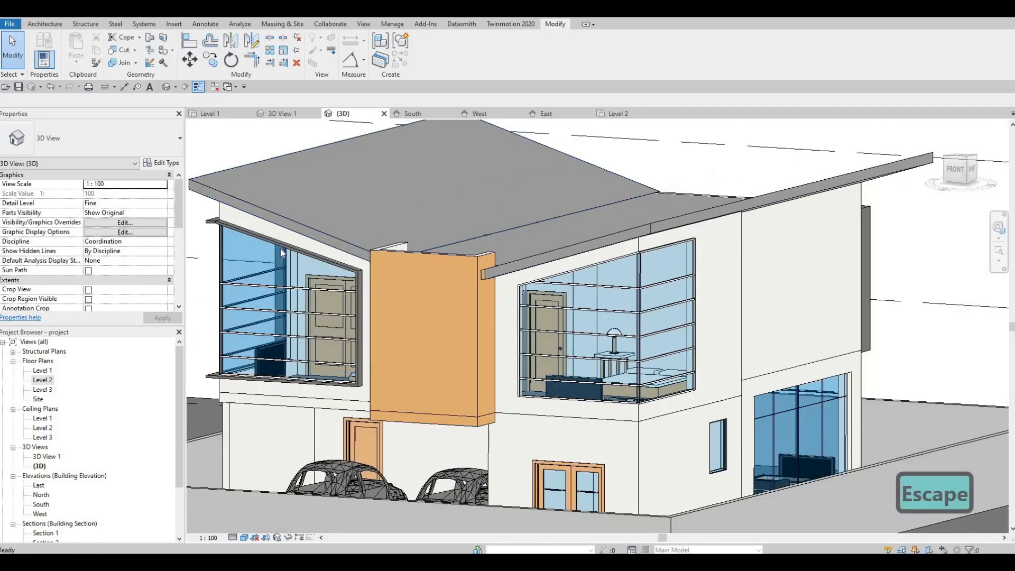
pyautogui.click(290, 242)
pyautogui.click(428, 52)
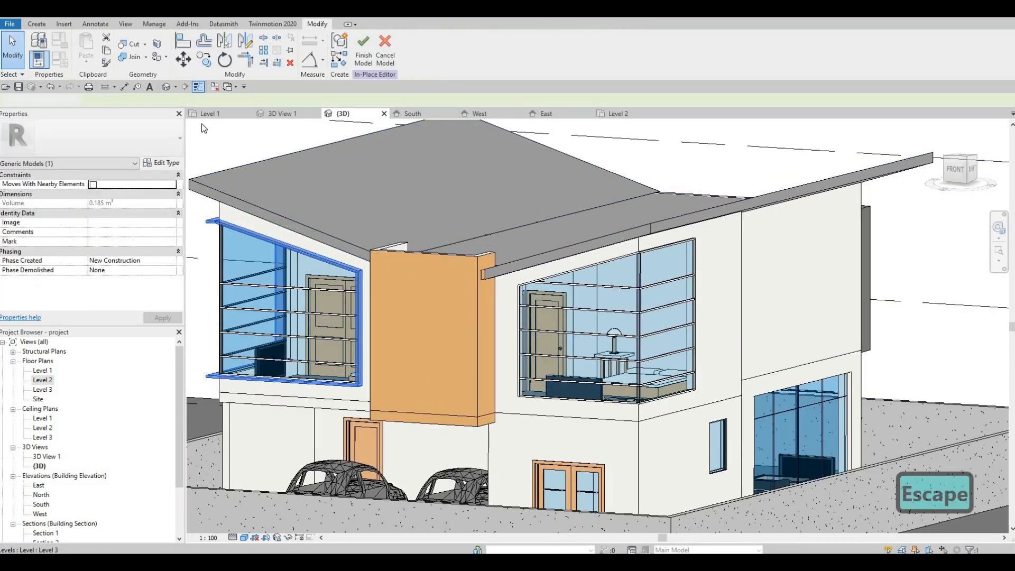
# Step: Start a new sweep with a picked path and pick the top edge of the opposite corner window's side curtain wall
pyautogui.click(36, 24)
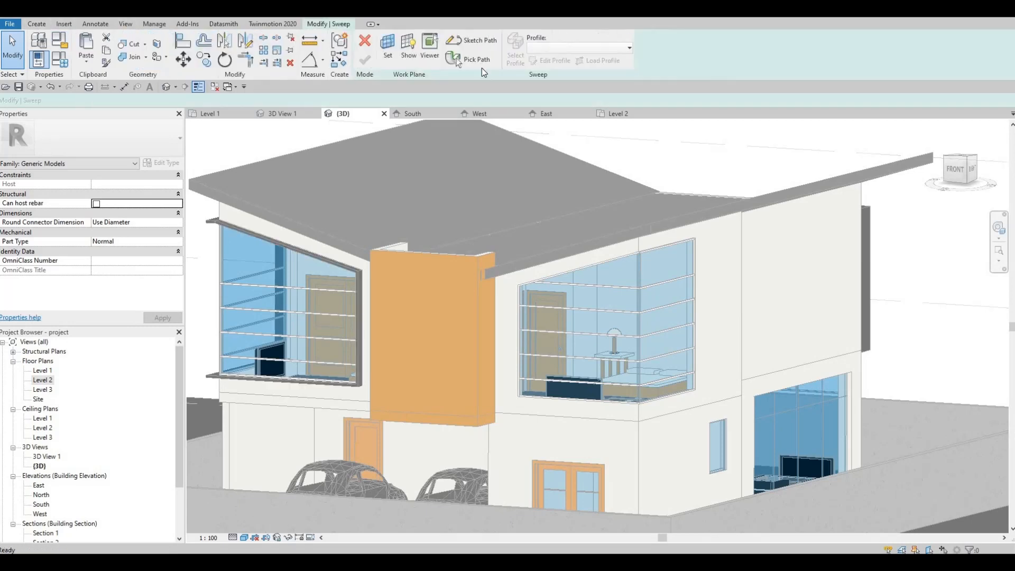
pyautogui.click(475, 63)
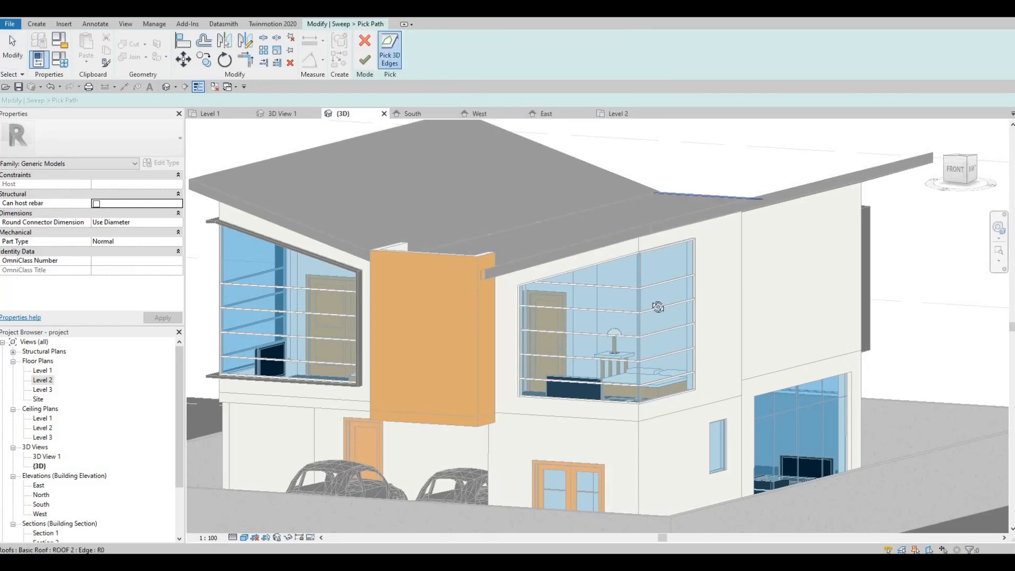
pyautogui.scroll(6, 661, 286)
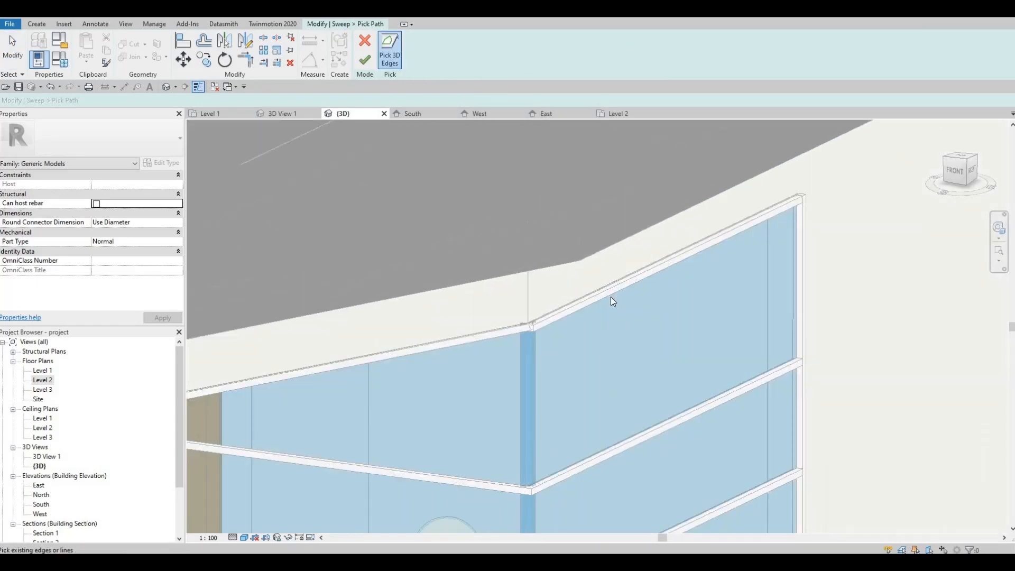
pyautogui.click(610, 296)
# Step: Add a vertical edge at the side curtain wall's far upper corner to the sweep path
pyautogui.keyDown('shift'); pyautogui.moveTo(734, 353); pyautogui.dragTo(548, 254, button='middle'); pyautogui.keyUp('shift')
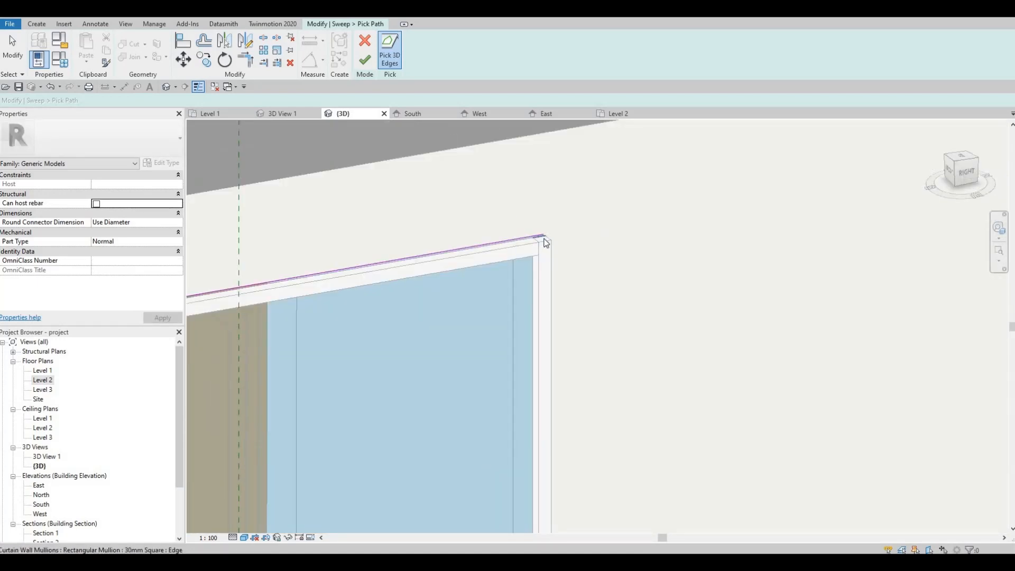
pyautogui.scroll(3, 545, 242)
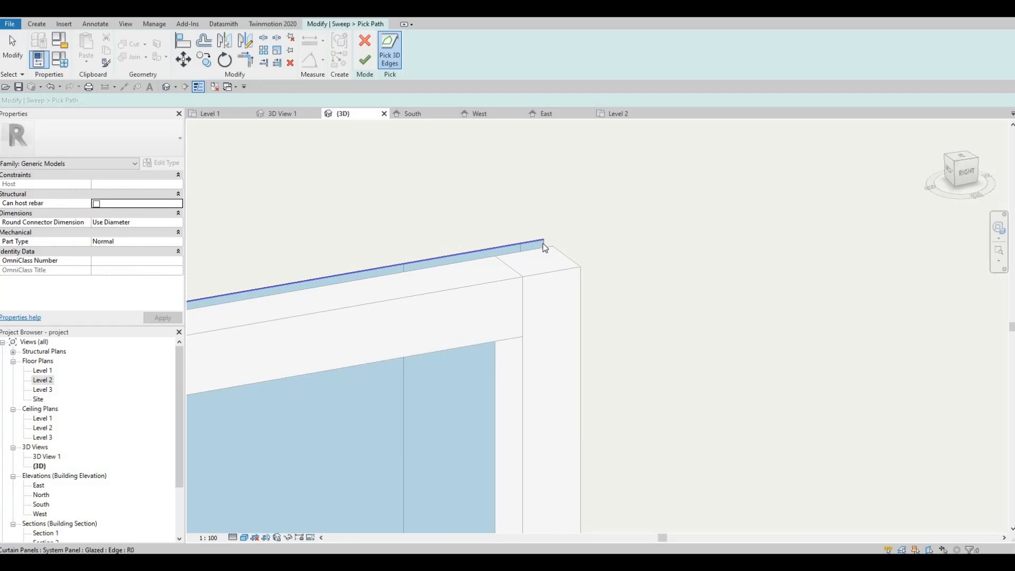
pyautogui.press('Tab')
pyautogui.press('Tab')
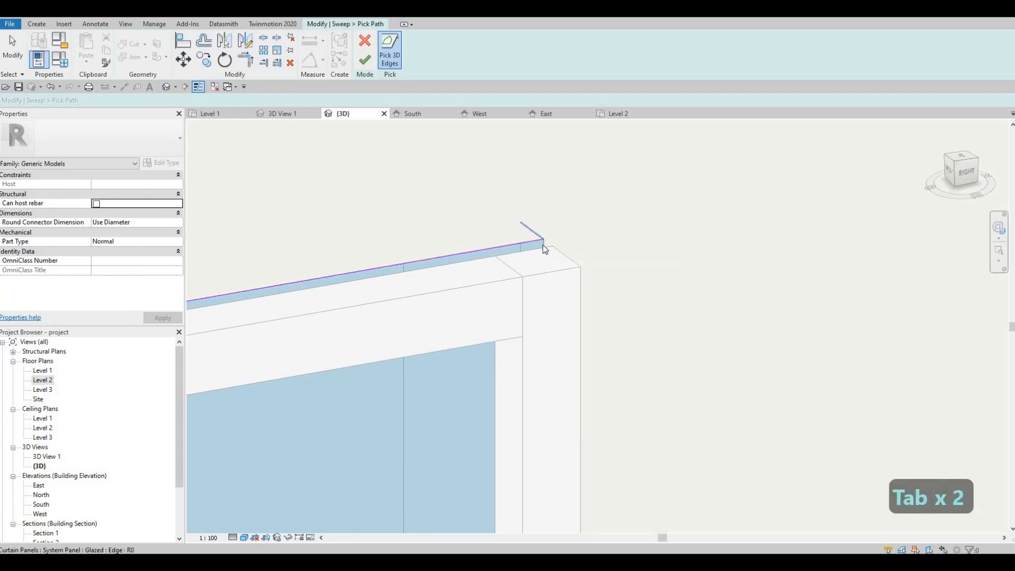
pyautogui.click(545, 244)
pyautogui.scroll(-5, 534, 248)
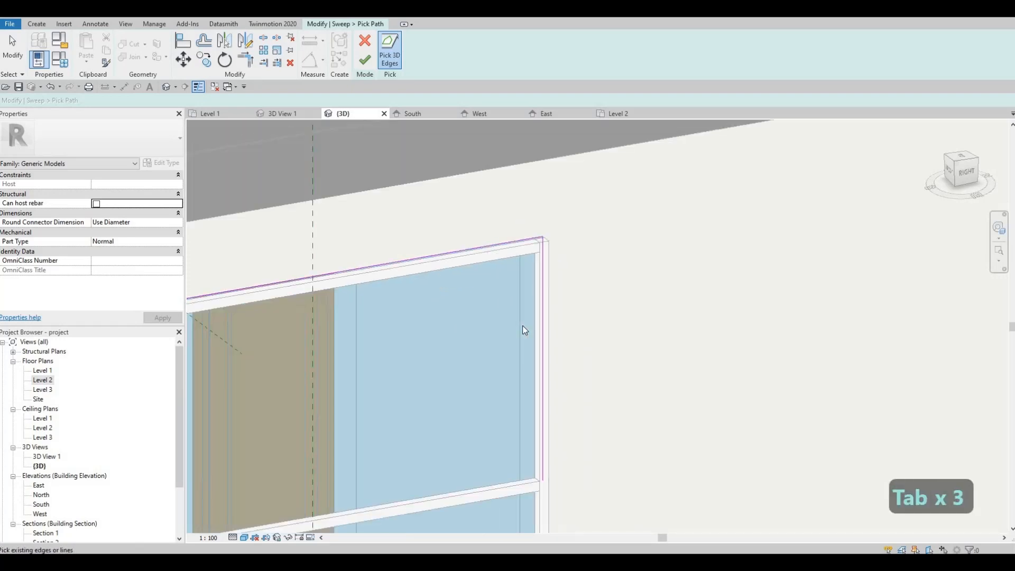
pyautogui.scroll(5, 530, 246)
pyautogui.press('Escape')
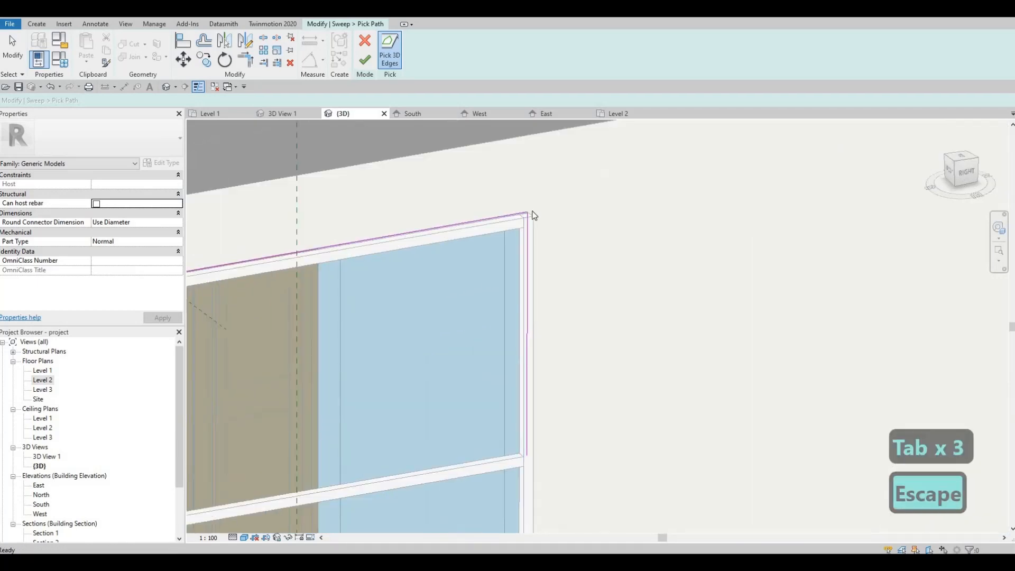
pyautogui.press('Escape')
# Step: Delete the short vertical path line at the side curtain wall's far end
pyautogui.scroll(3, 530, 220)
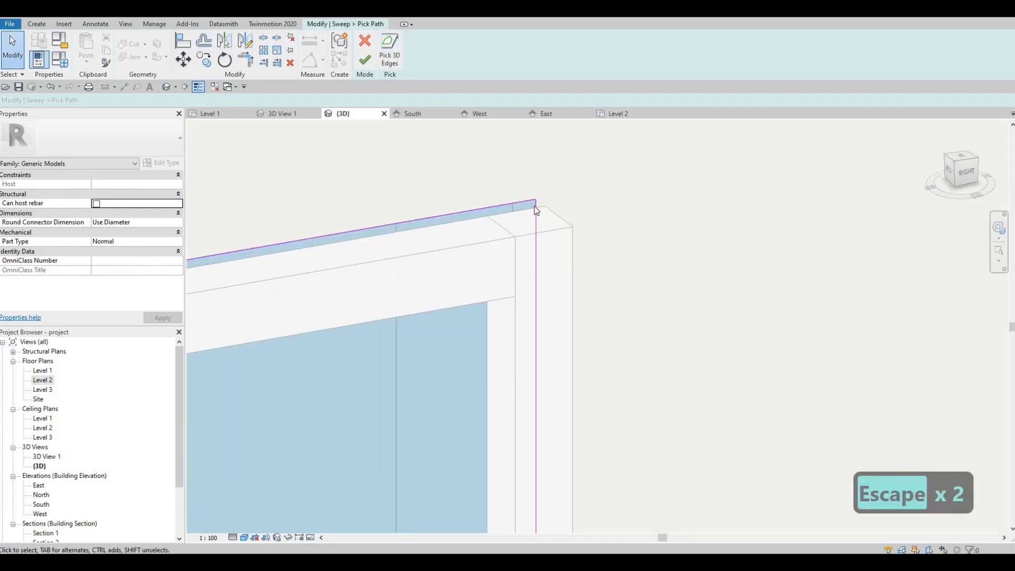
pyautogui.press('Tab')
pyautogui.click(525, 236)
pyautogui.scroll(-4, 510, 269)
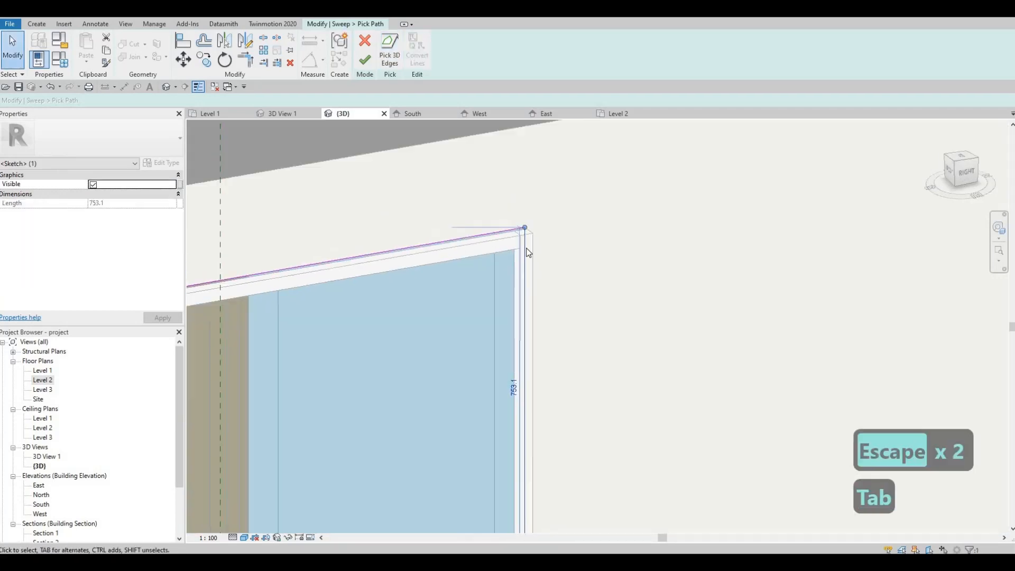
pyautogui.press('Escape')
pyautogui.press('Escape')
pyautogui.press('Escape')
pyautogui.click(519, 254)
pyautogui.press('Escape')
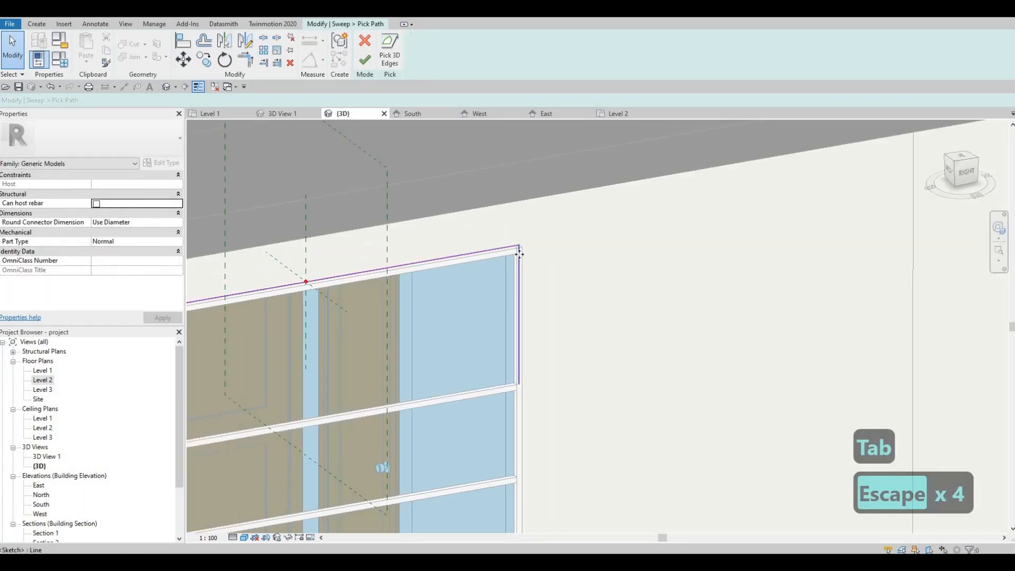
pyautogui.click(518, 256)
pyautogui.press('Delete')
# Step: Add the glass panel's outer vertical edge at the side curtain wall's far upper corner to the sweep path
pyautogui.scroll(2, 521, 246)
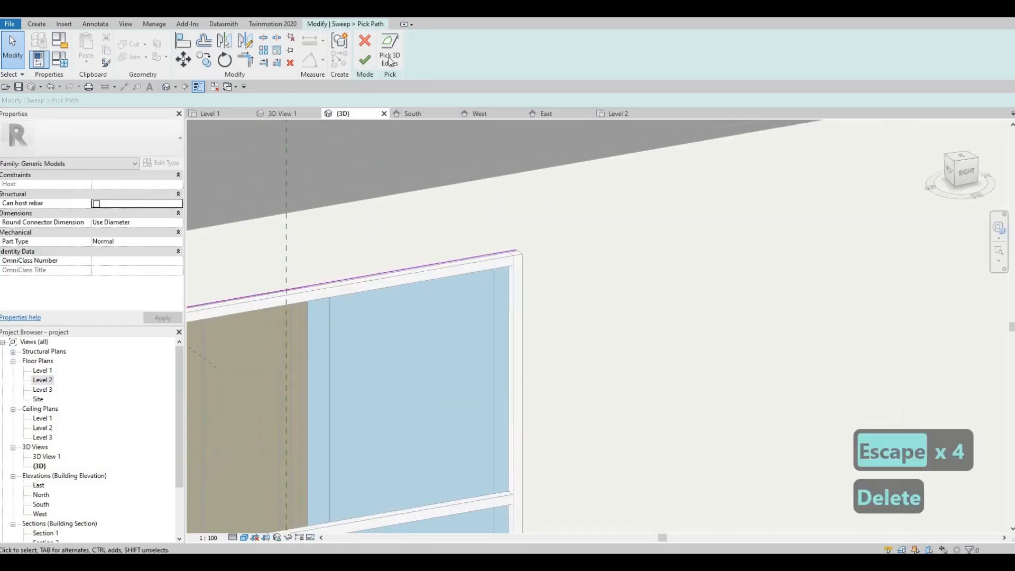
pyautogui.scroll(3, 529, 256)
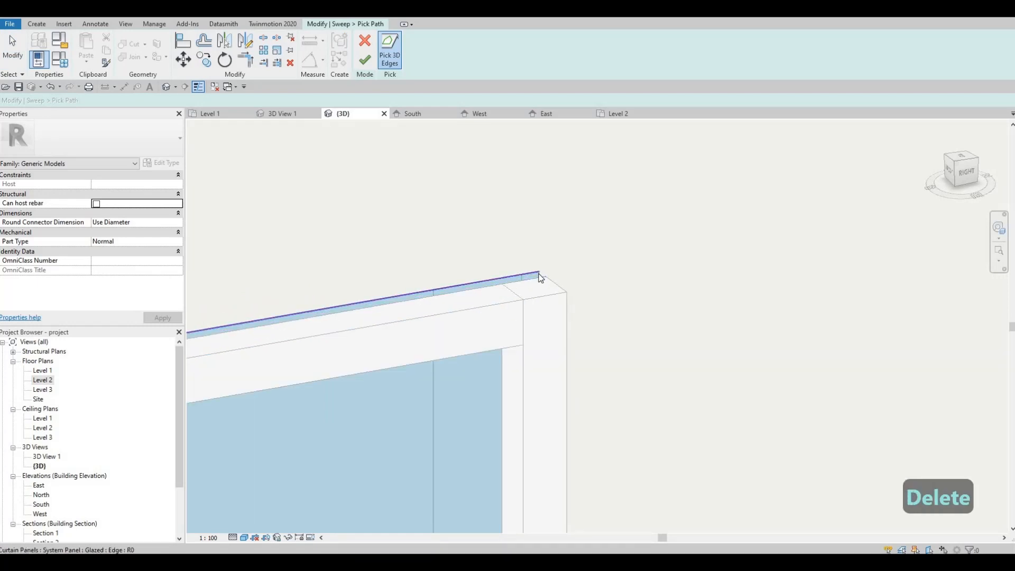
pyautogui.press('Tab')
pyautogui.press('Tab')
pyautogui.press('Tab')
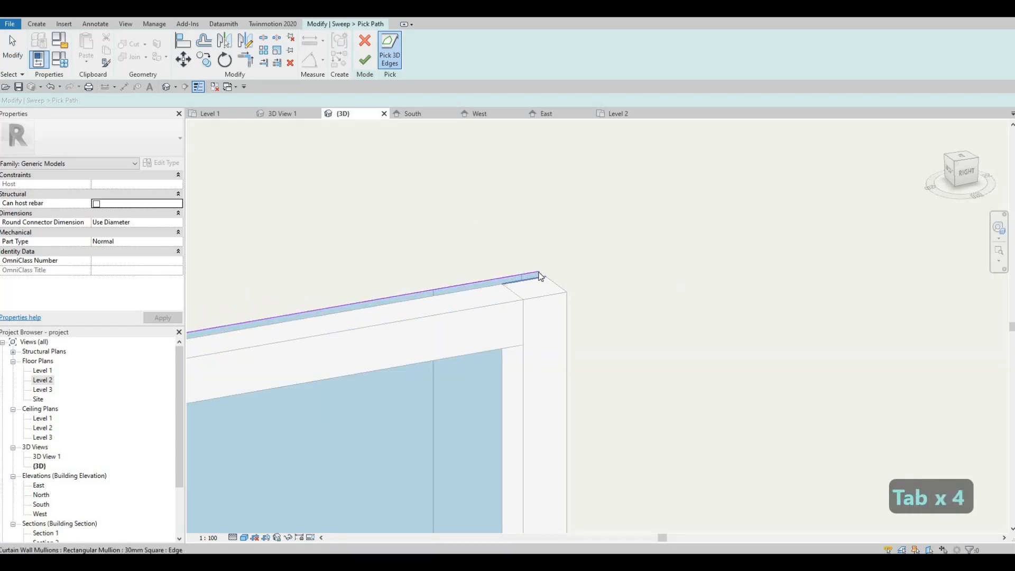
pyautogui.press('Tab')
pyautogui.press('Tab')
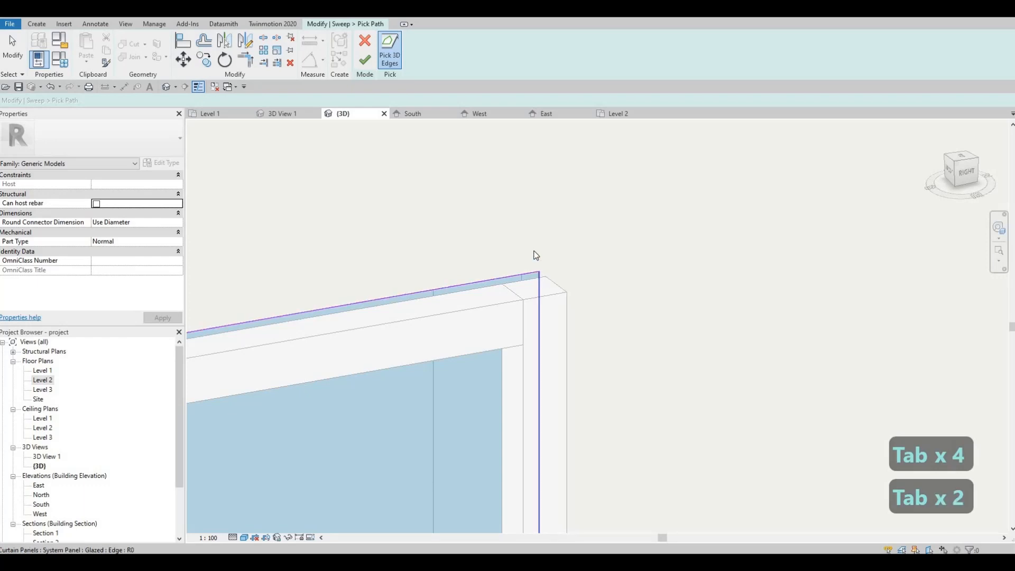
# Step: Add the bottom edges of the side and front curtain walls to the sweep path
pyautogui.scroll(-5, 535, 256)
pyautogui.moveTo(525, 349); pyautogui.dragTo(531, 281, button='middle')
pyautogui.scroll(-4, 531, 281)
pyautogui.moveTo(418, 476); pyautogui.dragTo(458, 250, button='middle')
pyautogui.keyDown('shift'); pyautogui.moveTo(396, 394); pyautogui.dragTo(398, 389, button='middle'); pyautogui.keyUp('shift')
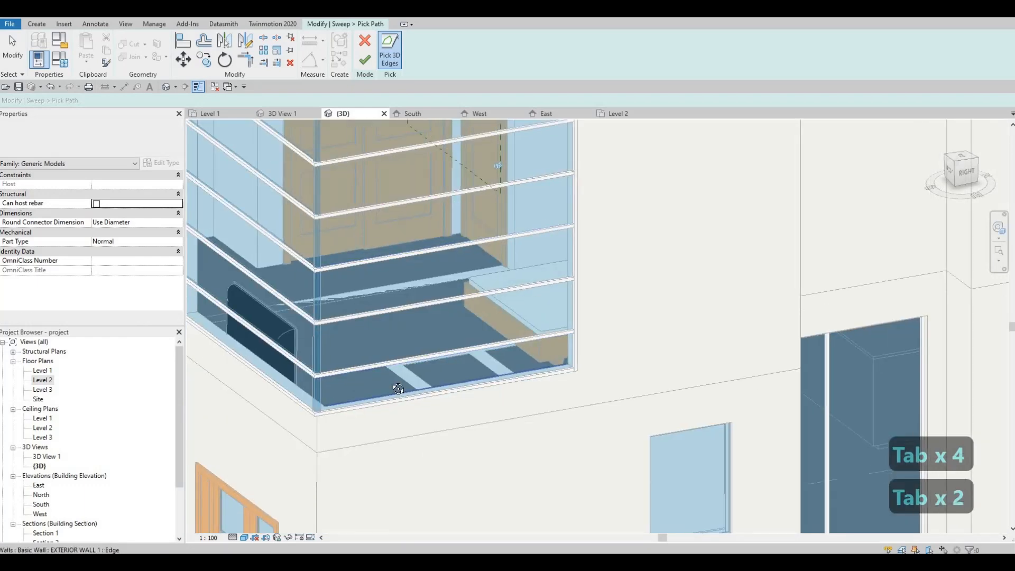
pyautogui.moveTo(440, 518); pyautogui.dragTo(514, 372, button='middle')
pyautogui.moveTo(608, 132); pyautogui.dragTo(592, 333, button='middle')
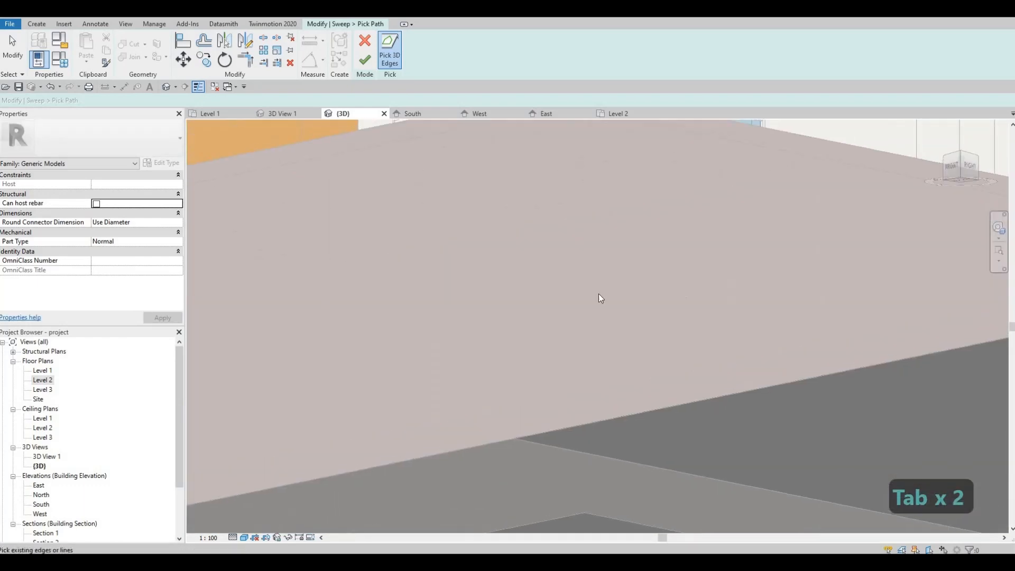
pyautogui.keyDown('shift'); pyautogui.moveTo(599, 294); pyautogui.dragTo(606, 314, button='middle'); pyautogui.keyUp('shift')
pyautogui.scroll(-5, 593, 398)
pyautogui.scroll(7, 515, 409)
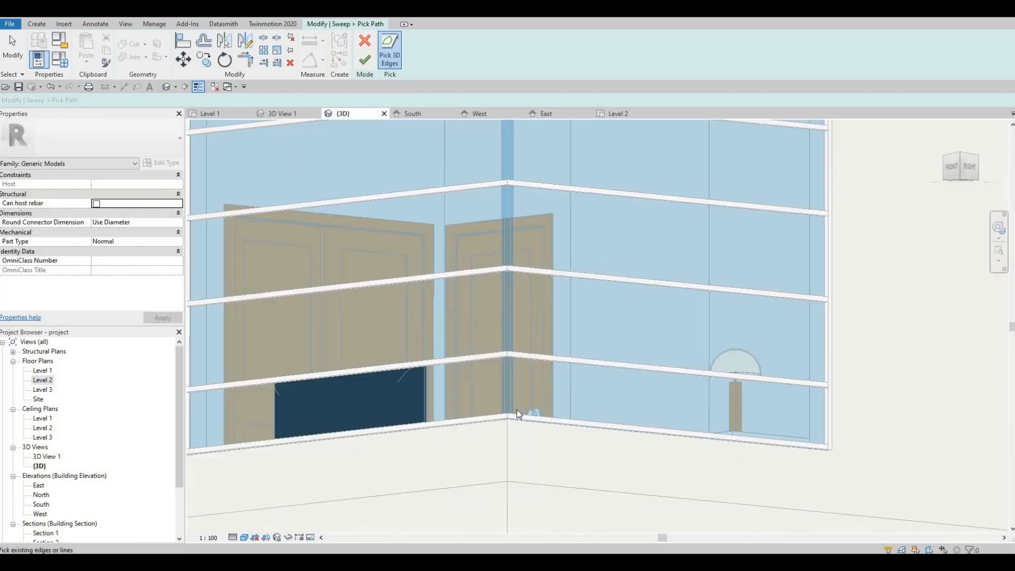
pyautogui.scroll(5, 477, 396)
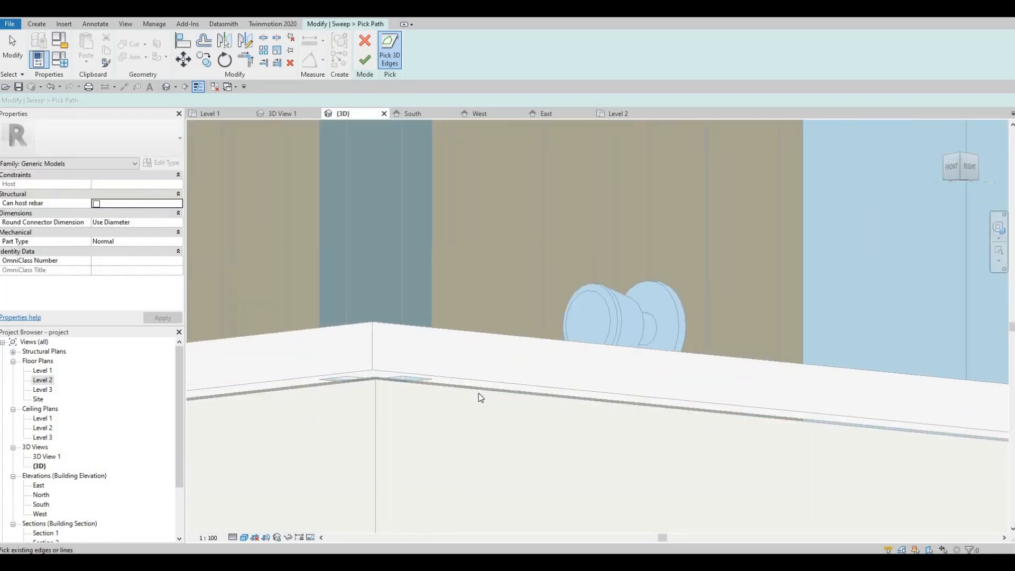
pyautogui.click(354, 386)
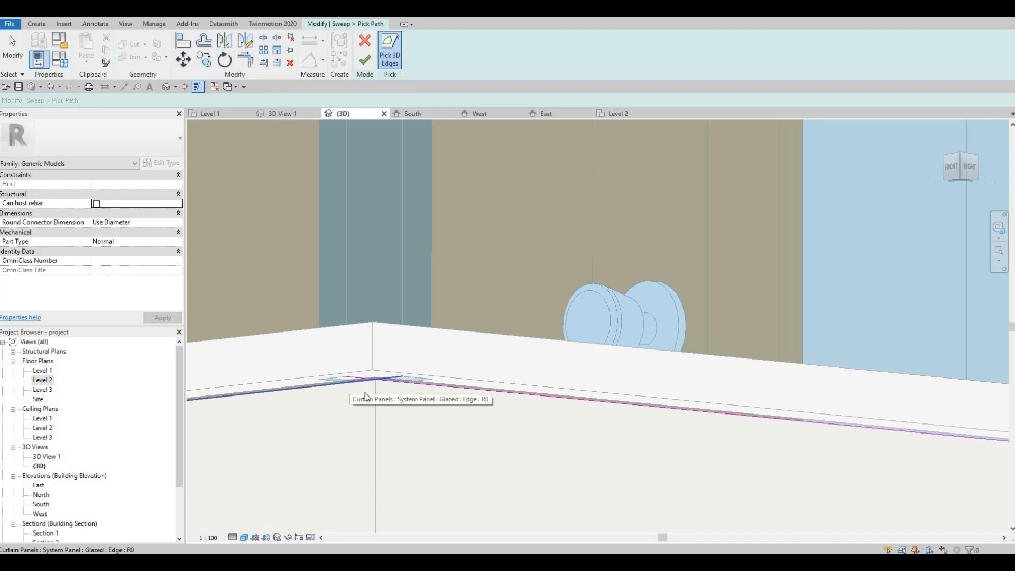
# Step: Trim the two bottom path lines so that they meet at the building corner
pyautogui.press('Escape')
pyautogui.press('Escape')
pyautogui.press('t')
pyautogui.press('r')
pyautogui.click(364, 381)
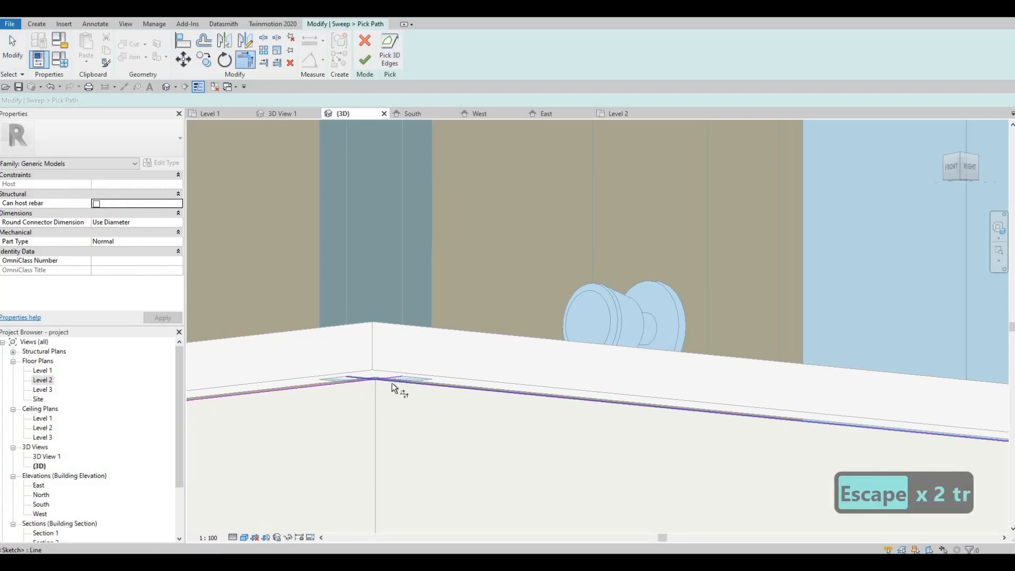
pyautogui.click(392, 383)
pyautogui.press('Escape')
pyautogui.press('Escape')
pyautogui.press('Escape')
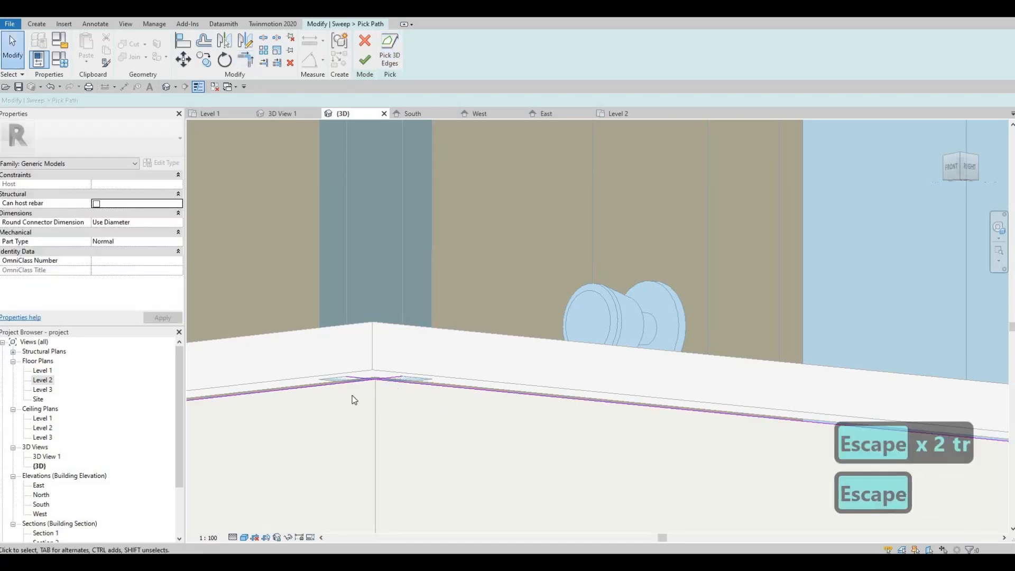
pyautogui.scroll(2, 352, 395)
pyautogui.press('t')
pyautogui.press('r')
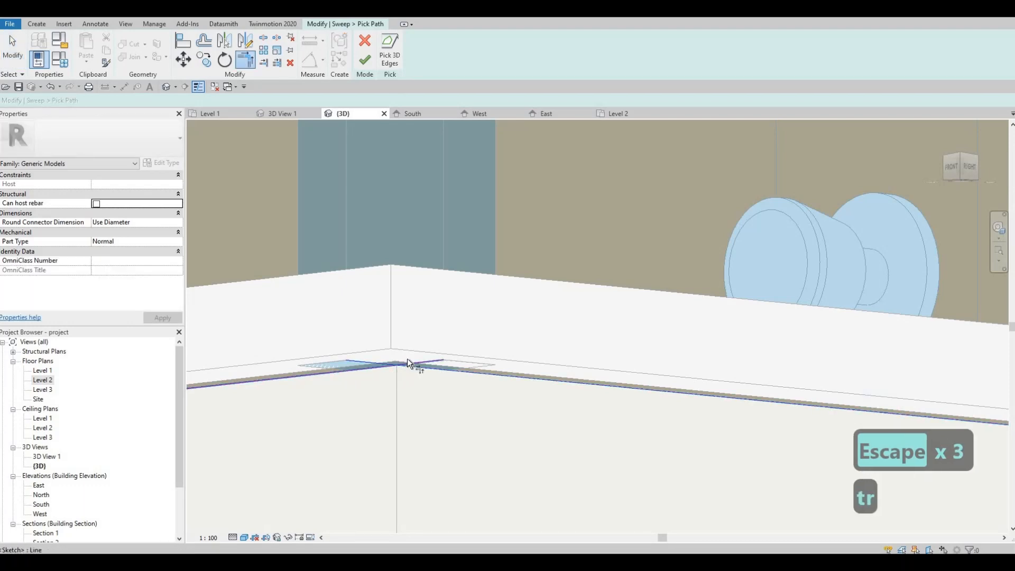
# Step: Trim the side curtain wall's far vertical path line to its bottom path line, forming a corner
pyautogui.scroll(-3, 408, 344)
pyautogui.scroll(-10, 401, 345)
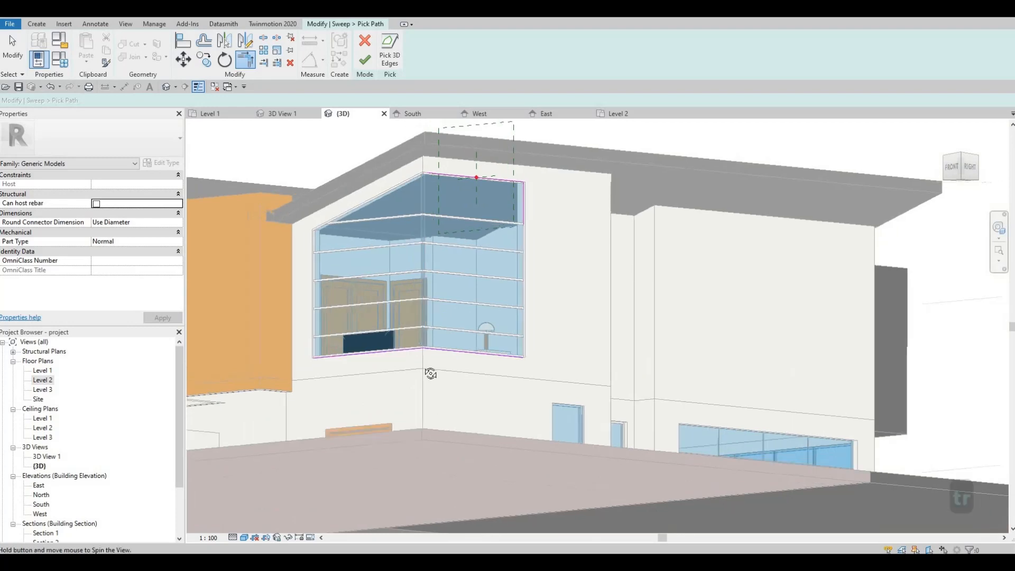
pyautogui.keyDown('shift'); pyautogui.moveTo(429, 372); pyautogui.dragTo(535, 236, button='middle'); pyautogui.keyUp('shift')
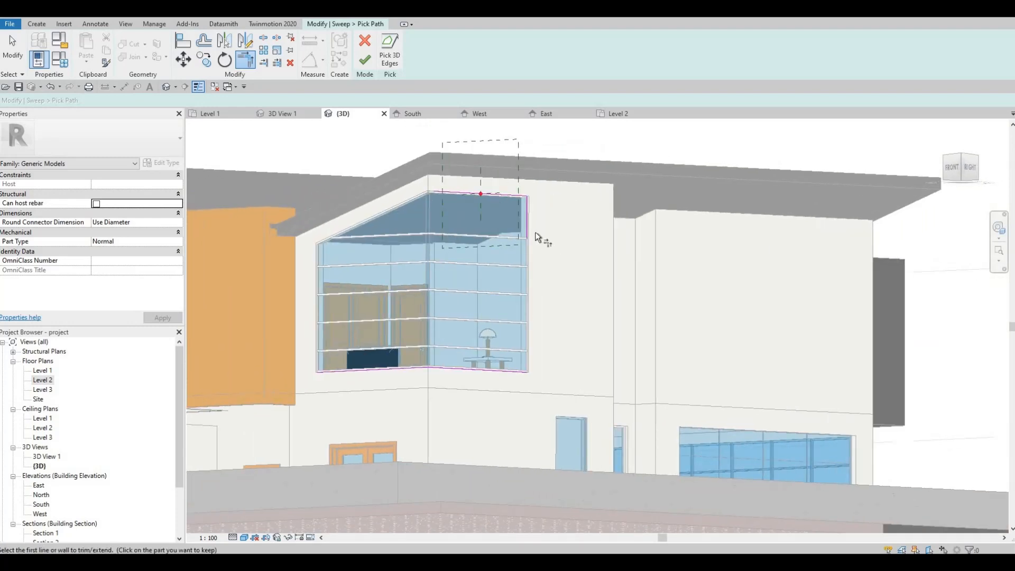
pyautogui.click(528, 224)
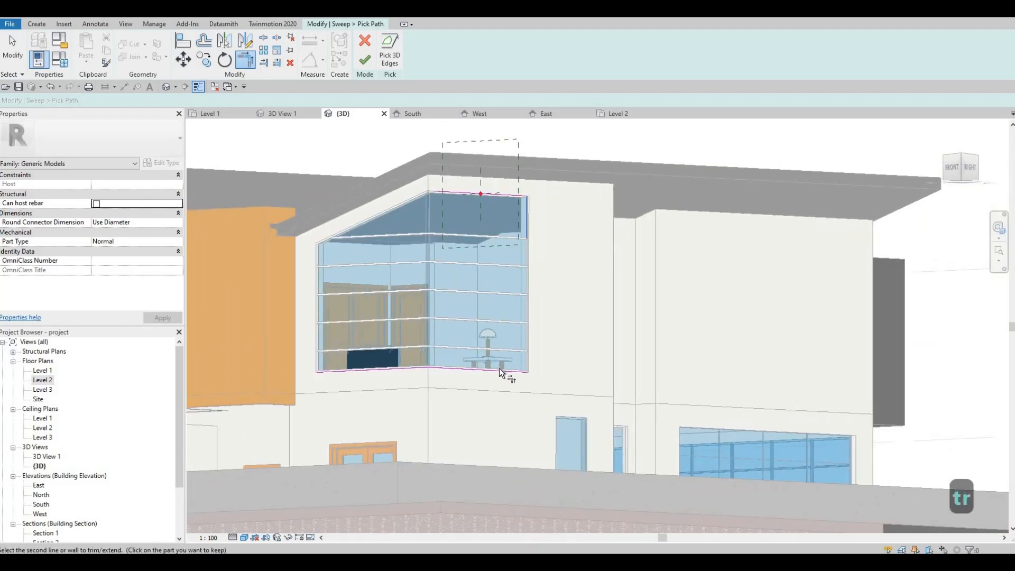
pyautogui.click(483, 369)
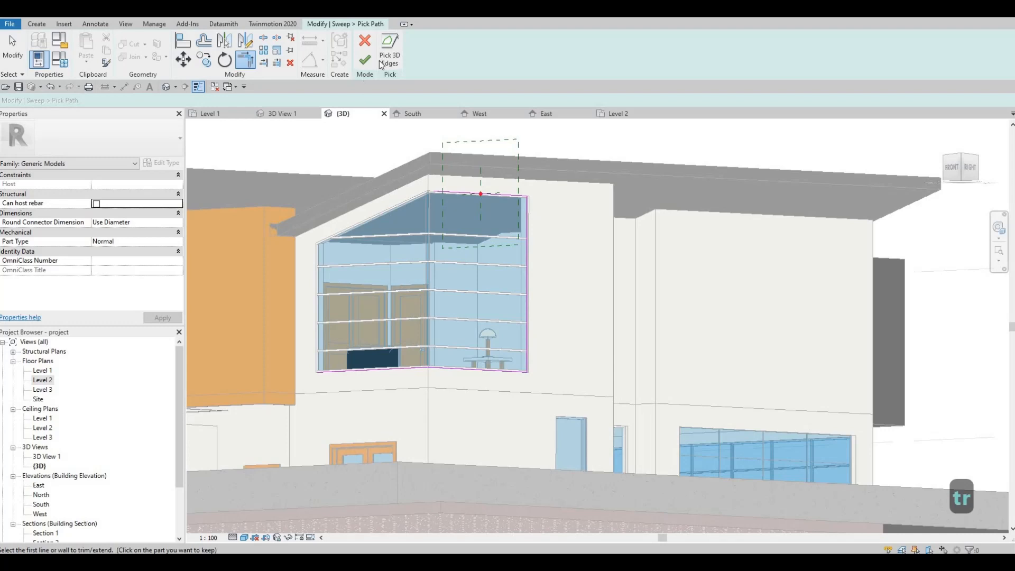
# Step: Pick the edge along the front curtain wall's sloping top as a sweep path line
pyautogui.scroll(6, 403, 229)
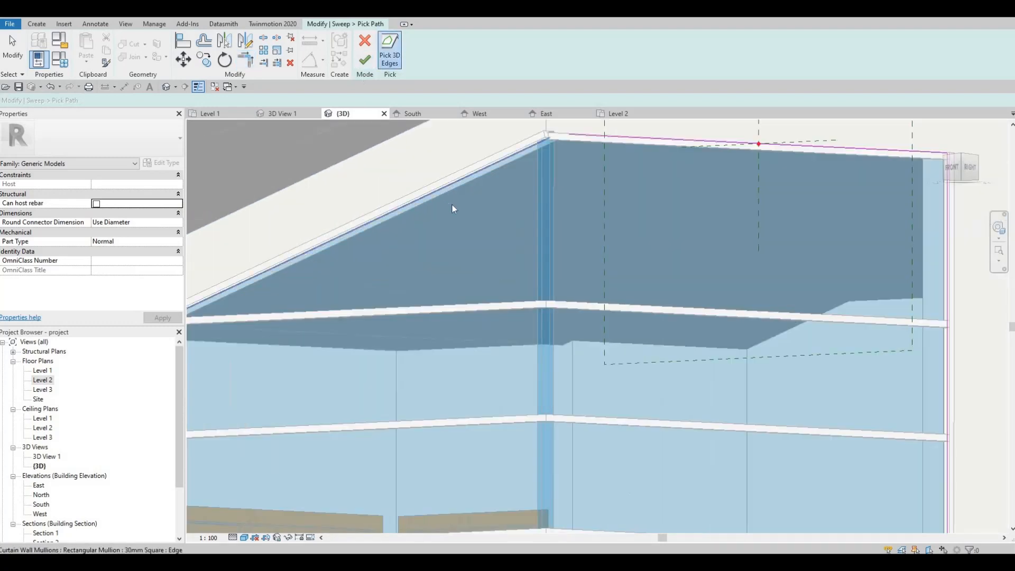
pyautogui.keyDown('shift'); pyautogui.moveTo(507, 342); pyautogui.dragTo(541, 322, button='middle'); pyautogui.keyUp('shift')
pyautogui.scroll(-5, 544, 325)
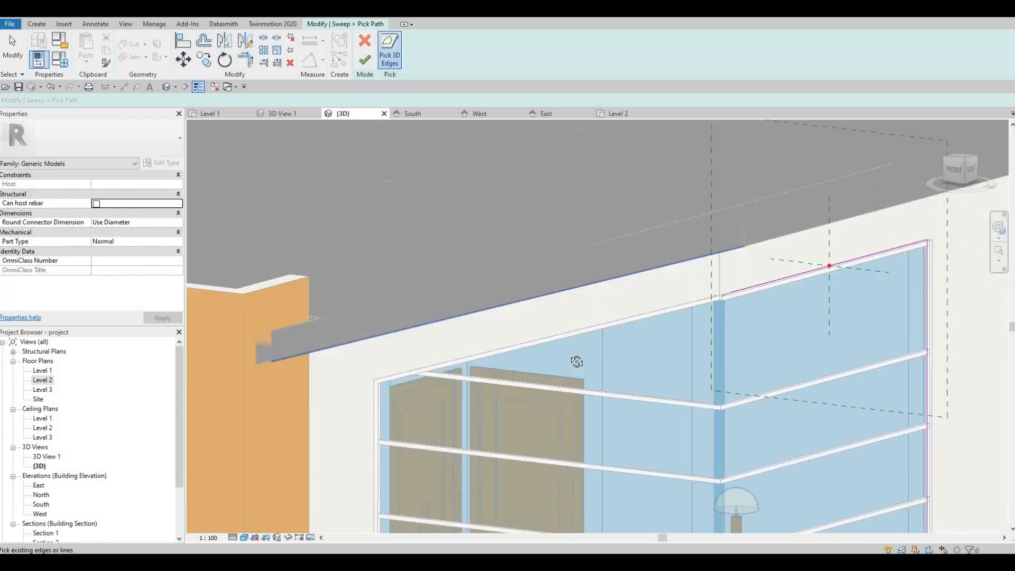
pyautogui.keyDown('shift'); pyautogui.moveTo(691, 381); pyautogui.dragTo(687, 353, button='middle'); pyautogui.keyUp('shift')
pyautogui.scroll(5, 704, 321)
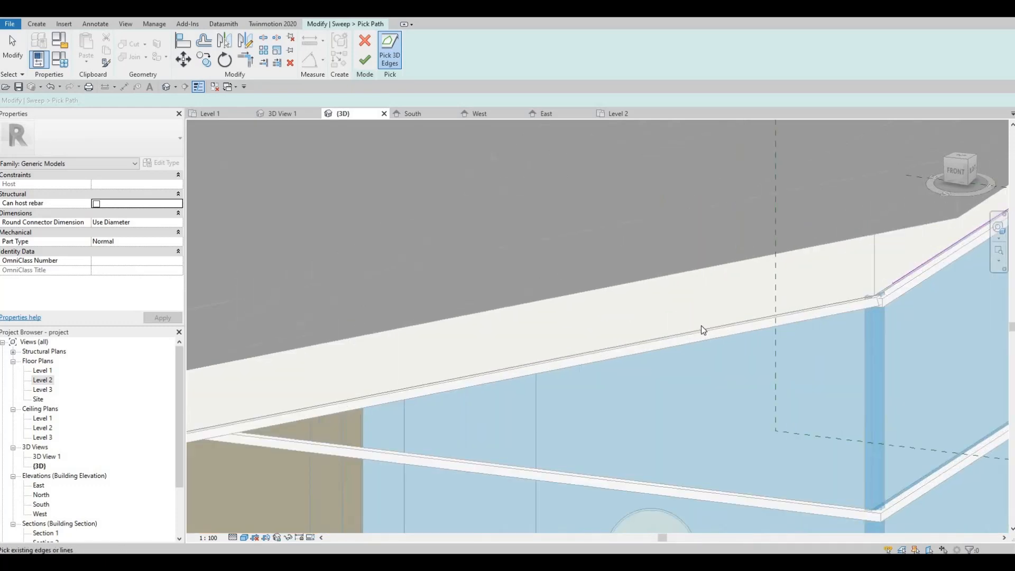
pyautogui.click(657, 337)
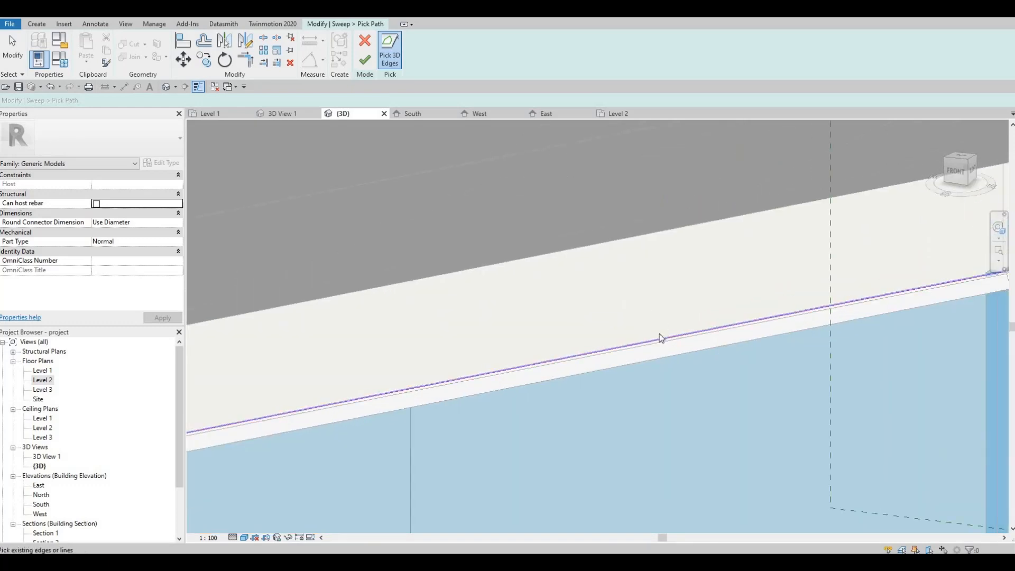
pyautogui.scroll(-2, 659, 334)
pyautogui.scroll(3, 732, 324)
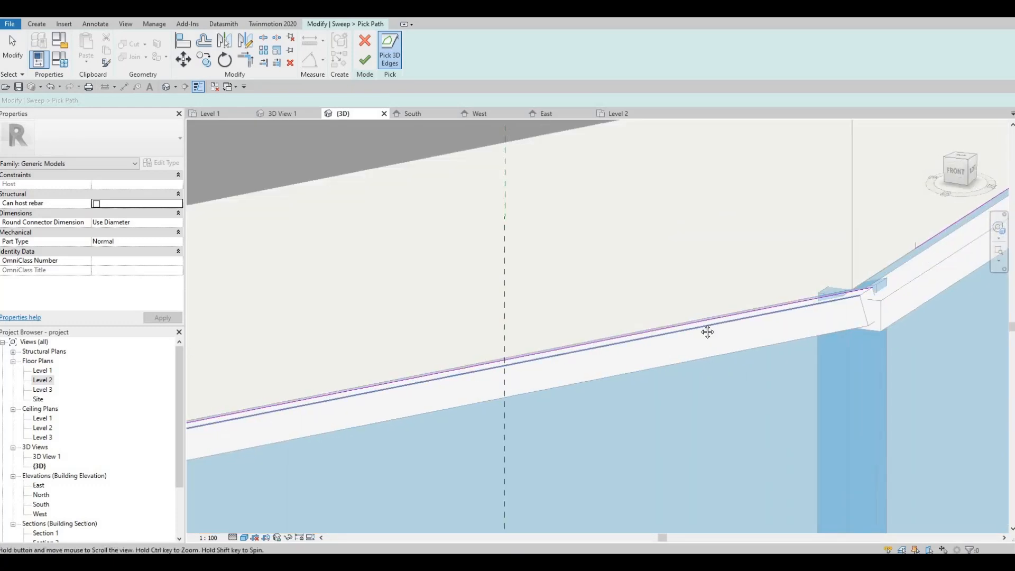
# Step: Delete the picked path line along the front curtain wall's sloping top
pyautogui.press('Escape')
pyautogui.press('Escape')
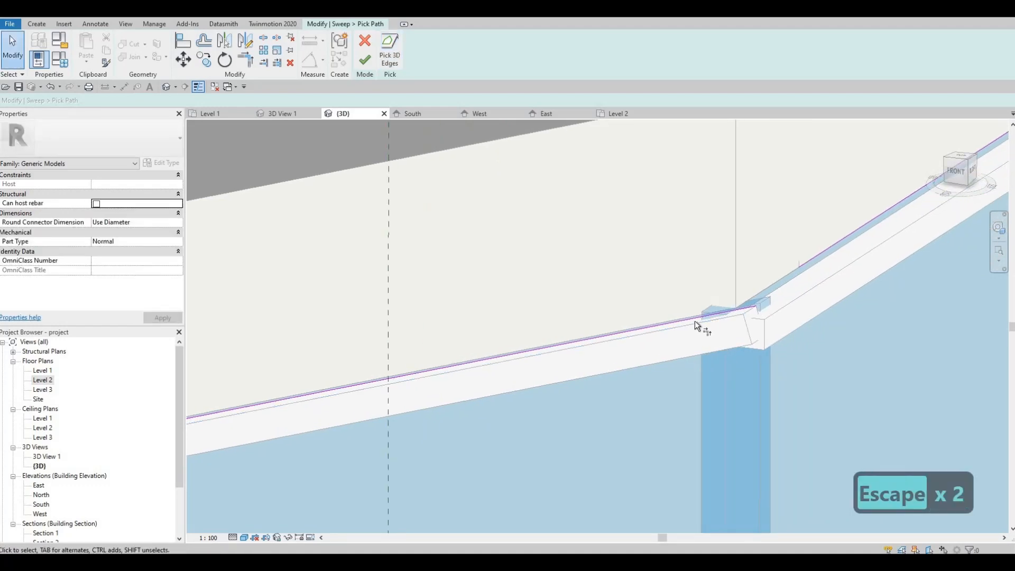
pyautogui.press('t')
pyautogui.press('r')
pyautogui.scroll(5, 731, 312)
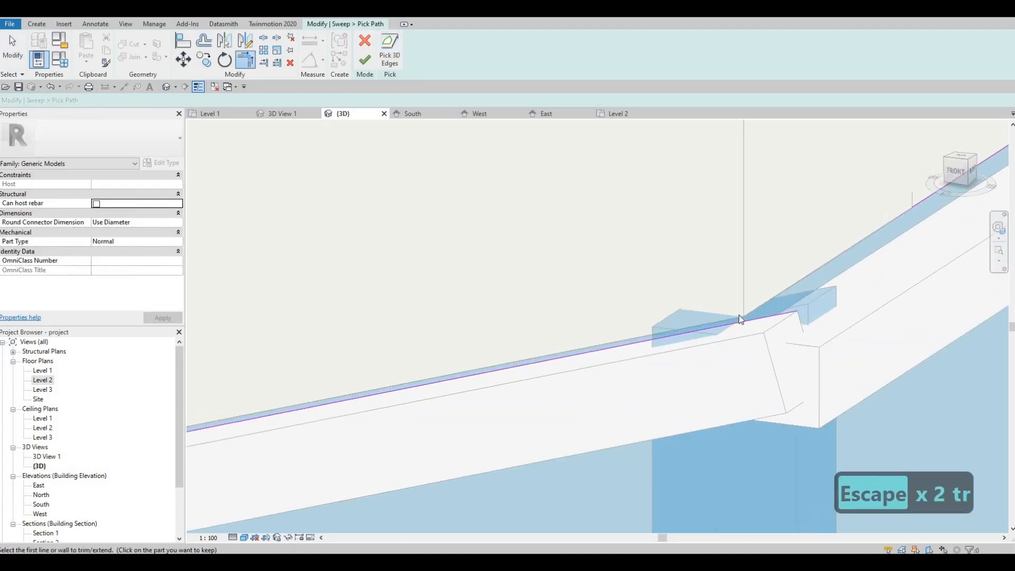
pyautogui.press('Escape')
pyautogui.press('Escape')
pyautogui.click(739, 316)
pyautogui.press('Delete')
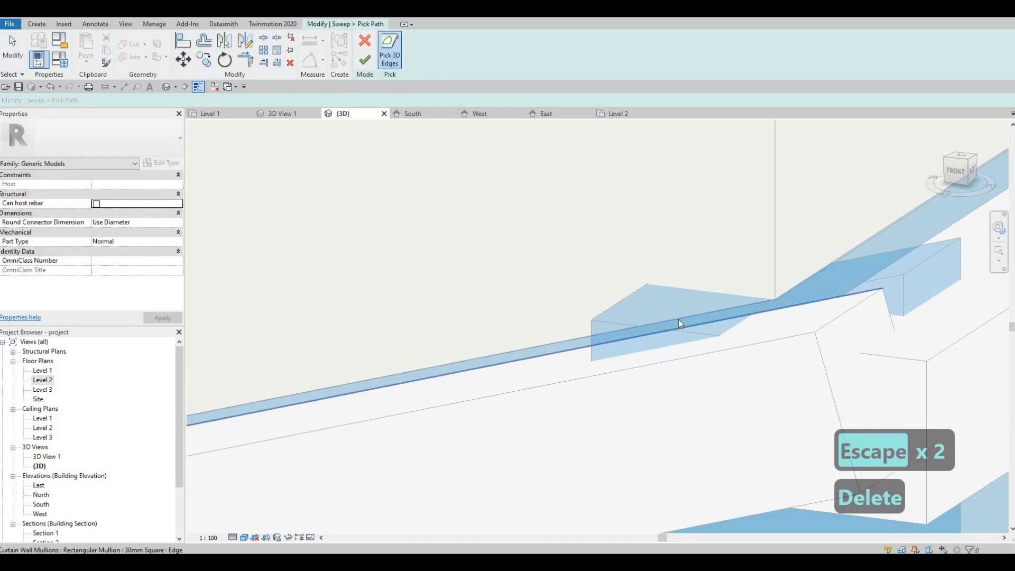
# Step: Pick the glass panel's outer top edge on the front curtain wall and trim it to the side wall's top path line at the corner
pyautogui.scroll(-2, 624, 341)
pyautogui.press('Escape')
pyautogui.press('Escape')
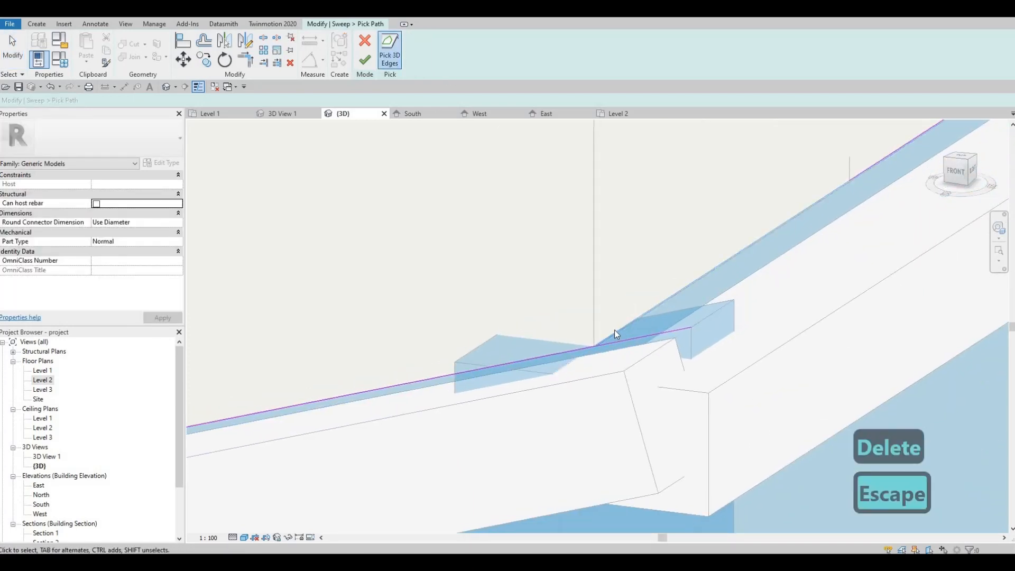
pyautogui.press('t')
pyautogui.press('r')
pyautogui.click(575, 346)
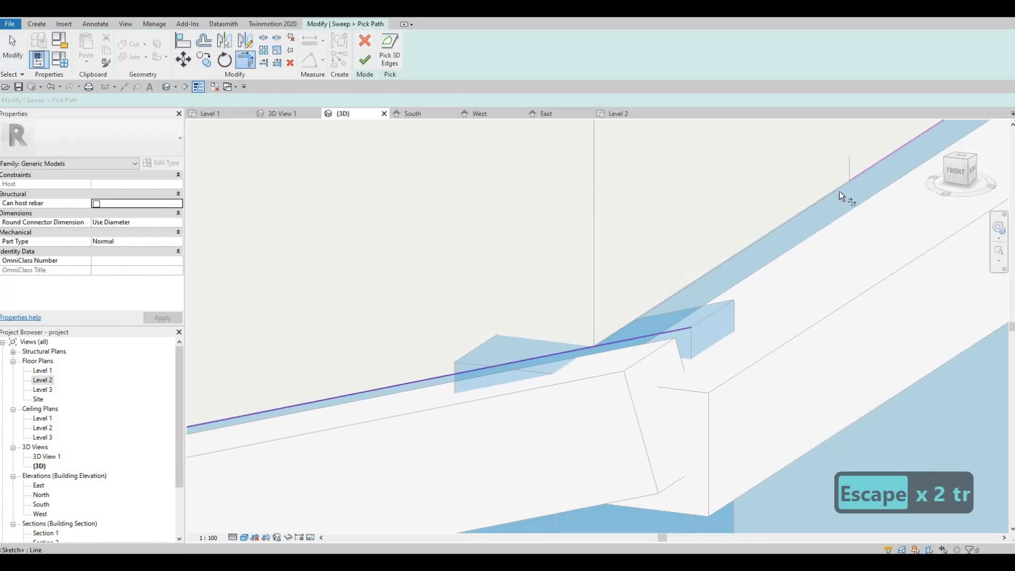
pyautogui.click(860, 174)
pyautogui.scroll(-5, 683, 254)
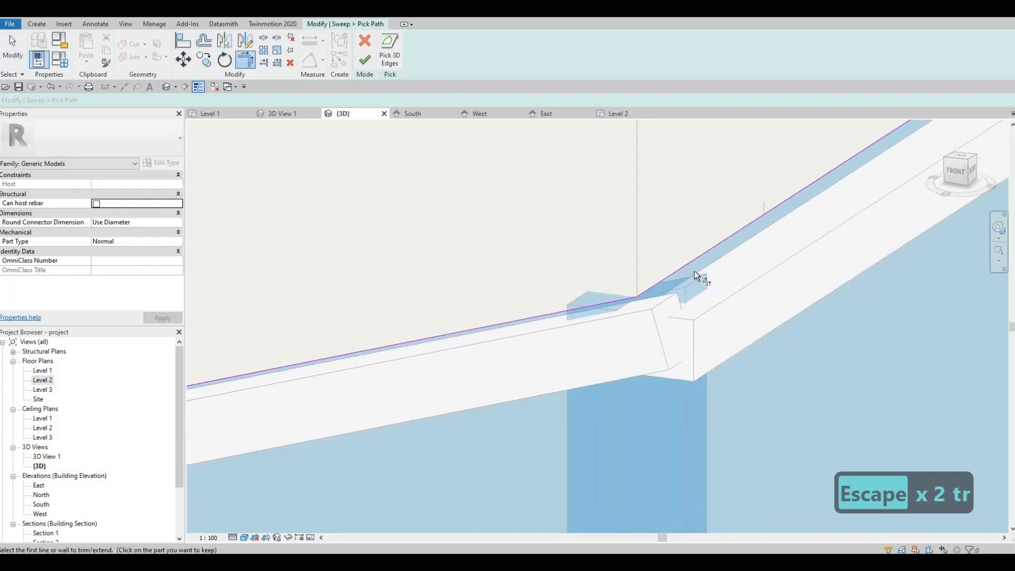
# Step: Add the outer vertical edge at the front curtain wall's far end to the sweep path
pyautogui.moveTo(500, 319); pyautogui.dragTo(838, 234, button='middle')
pyautogui.scroll(-3, 666, 267)
pyautogui.scroll(-1, 510, 311)
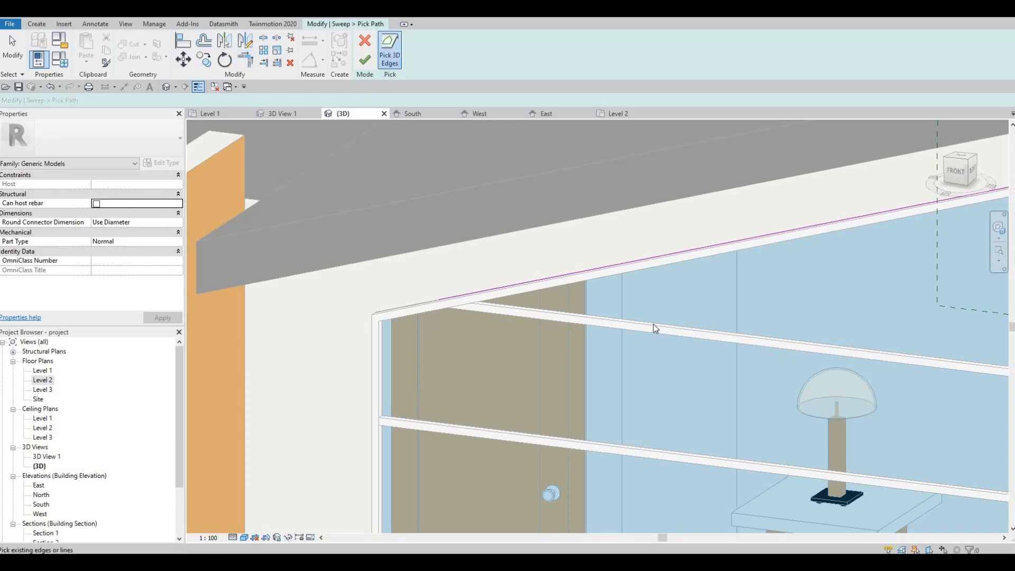
pyautogui.keyDown('shift'); pyautogui.moveTo(653, 325); pyautogui.dragTo(704, 315, button='middle'); pyautogui.keyUp('shift')
pyautogui.keyDown('shift'); pyautogui.moveTo(733, 406); pyautogui.dragTo(781, 328, button='middle'); pyautogui.keyUp('shift')
pyautogui.keyDown('shift'); pyautogui.moveTo(781, 196); pyautogui.dragTo(790, 163, button='middle'); pyautogui.keyUp('shift')
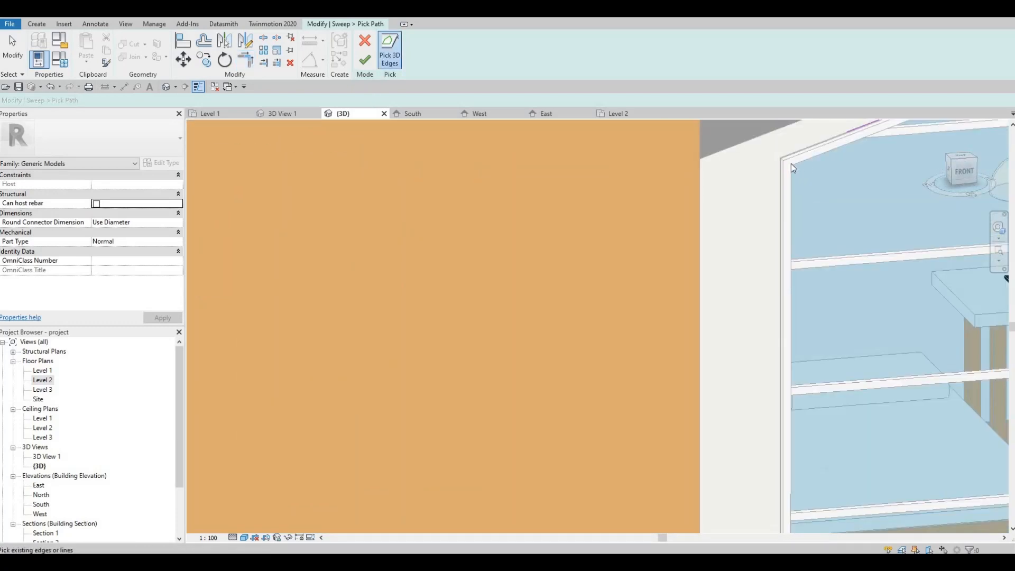
pyautogui.scroll(4, 787, 165)
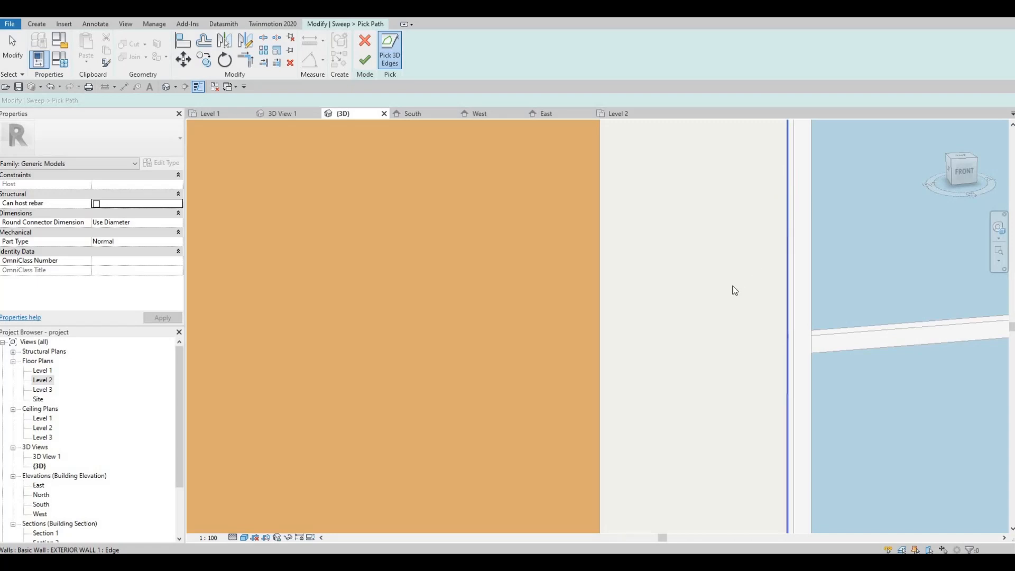
# Step: Try to trim the front curtain wall's far vertical path line to its sloping top path line
pyautogui.scroll(-5, 740, 288)
pyautogui.press('Escape')
pyautogui.press('Escape')
pyautogui.press('t')
pyautogui.press('r')
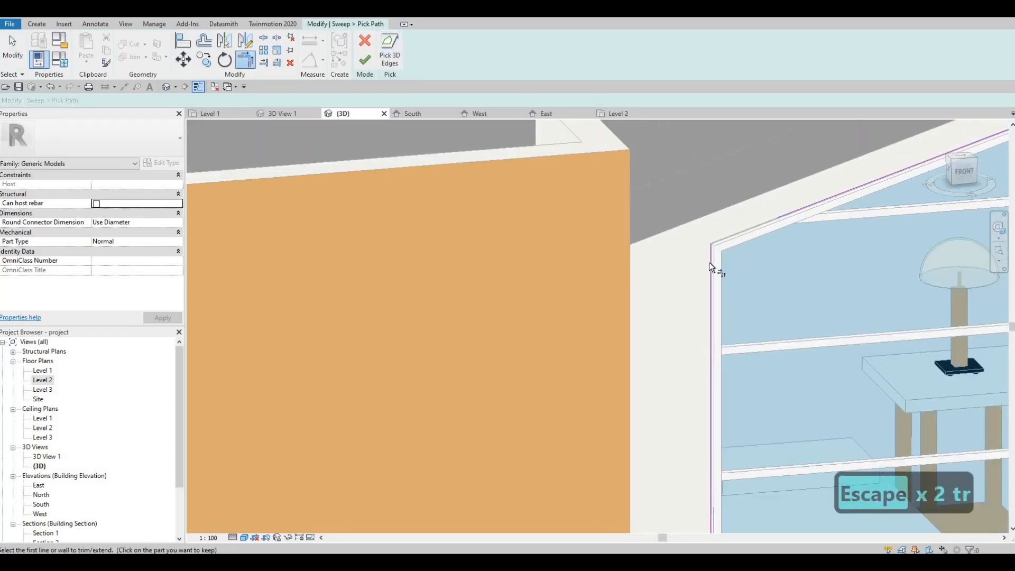
pyautogui.click(709, 264)
pyautogui.click(797, 209)
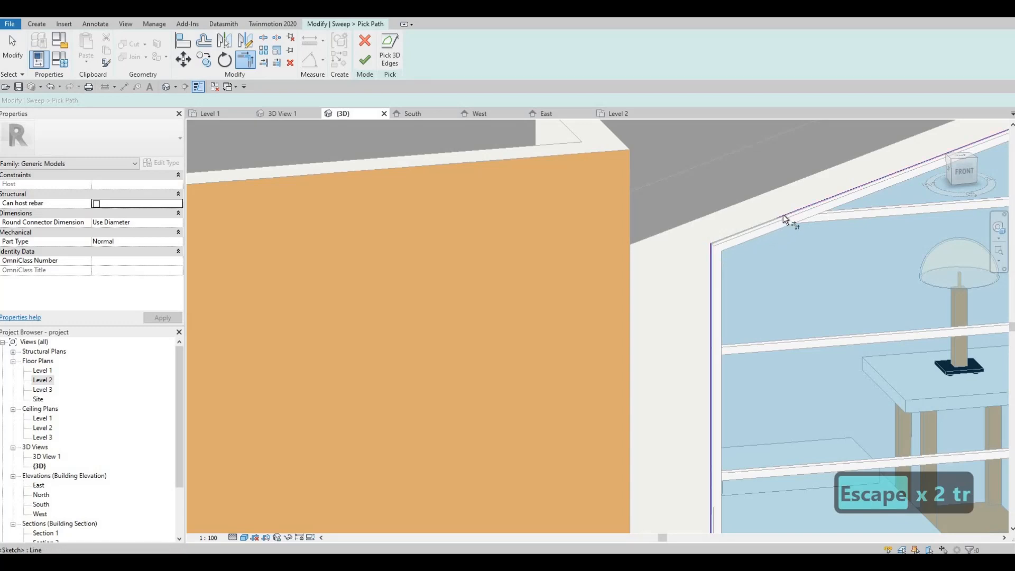
pyautogui.press('Escape')
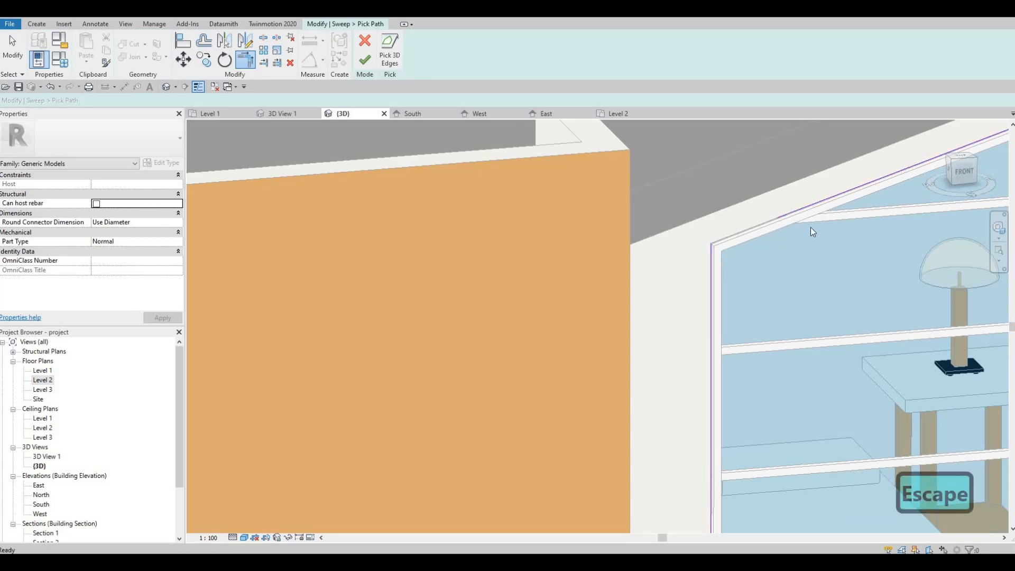
# Step: Extend the front curtain wall's sloping top path line to meet the far vertical path line at the upper corner
pyautogui.scroll(3, 808, 229)
pyautogui.press('Escape')
pyautogui.press('Escape')
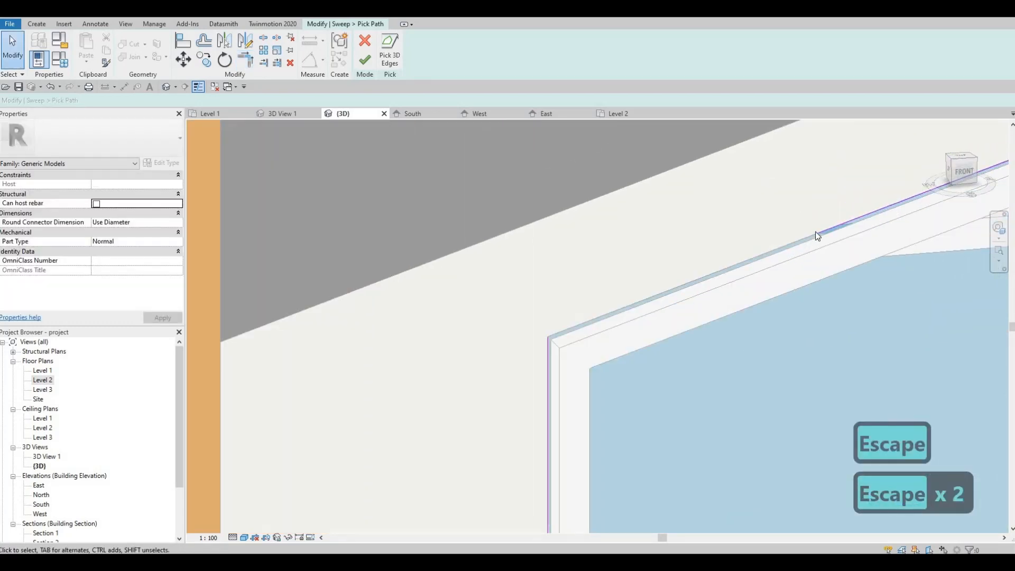
pyautogui.click(815, 233)
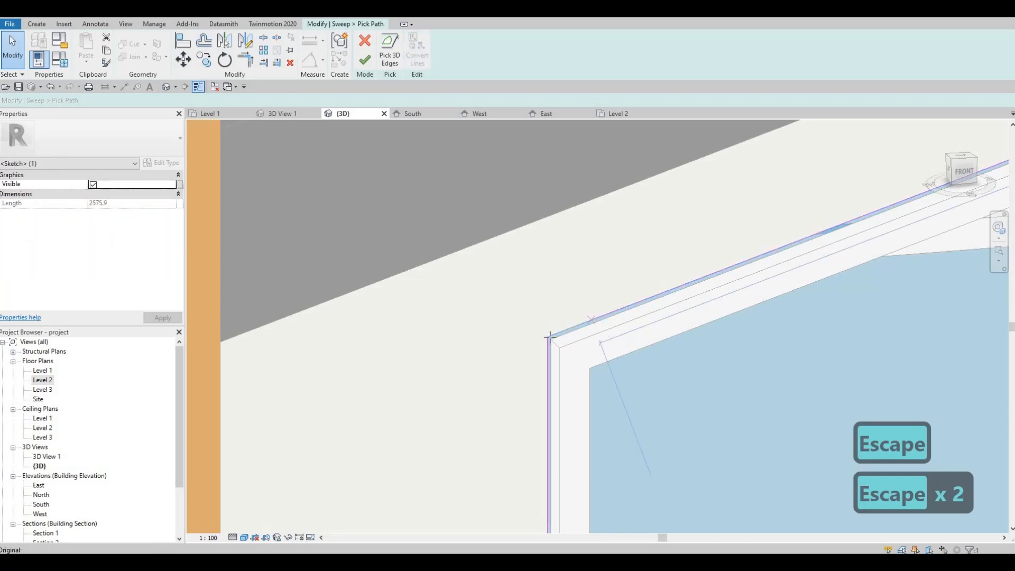
pyautogui.scroll(-4, 574, 344)
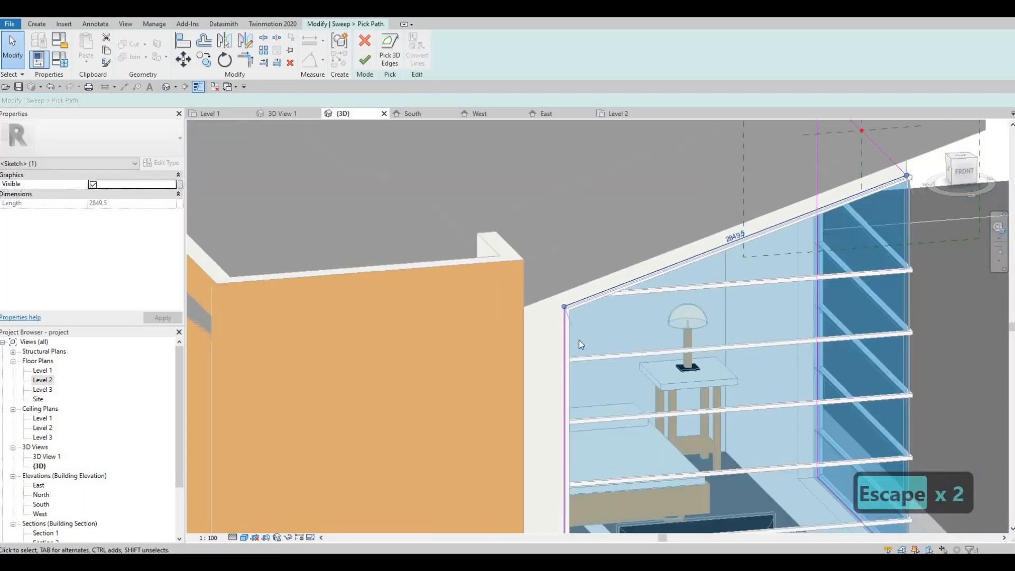
pyautogui.scroll(-3, 578, 340)
pyautogui.press('Escape')
# Step: Try to finish the sweep path around the corner window
pyautogui.scroll(5, 565, 345)
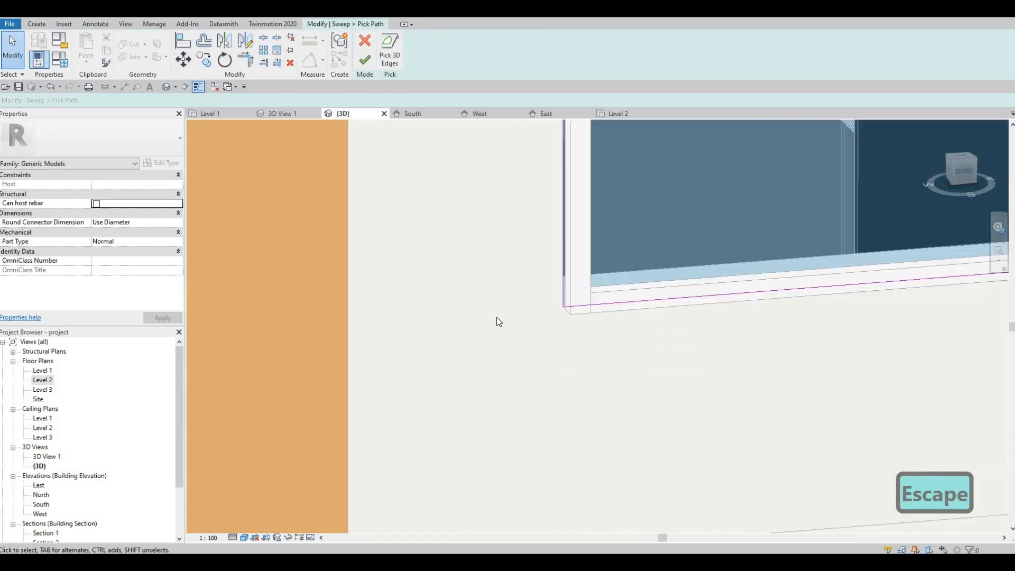
pyautogui.scroll(-8, 693, 344)
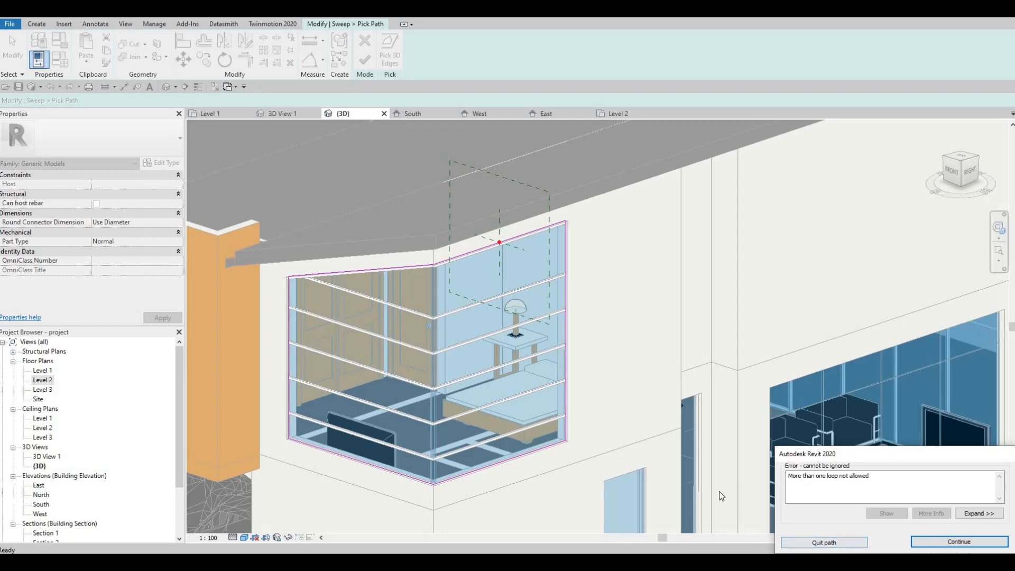
pyautogui.press('Escape')
pyautogui.press('Escape')
# Step: Inspect the picked path along the side curtain wall and the lower corners for gaps or overlaps
pyautogui.scroll(9, 588, 233)
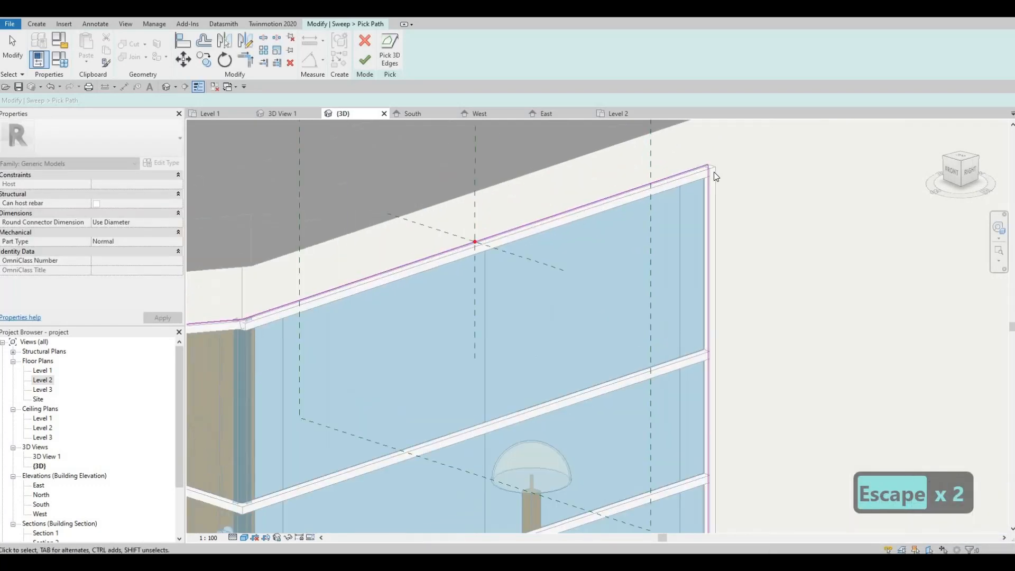
pyautogui.scroll(-5, 696, 338)
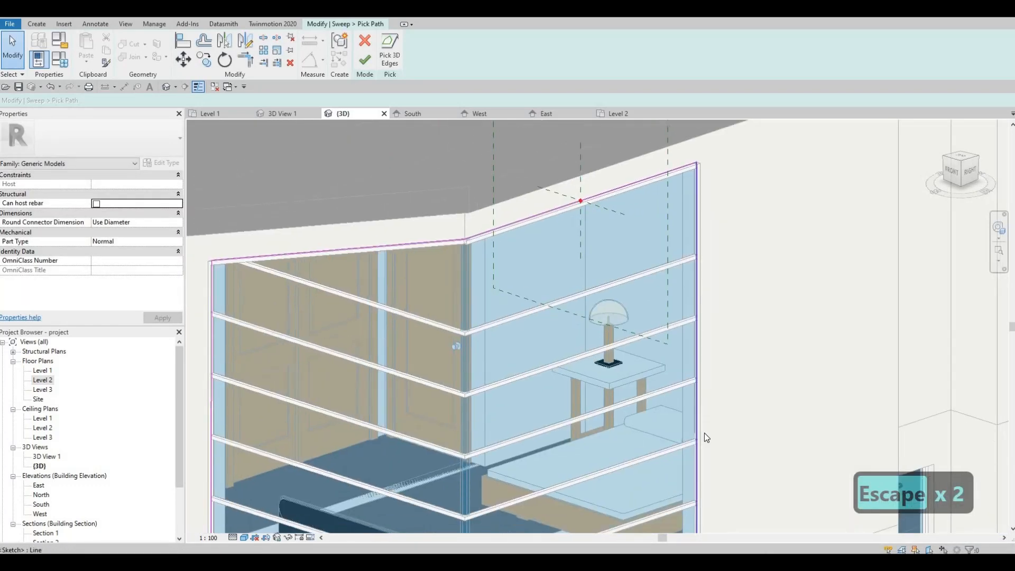
pyautogui.scroll(4, 724, 365)
pyautogui.scroll(3, 722, 402)
pyautogui.scroll(-4, 712, 377)
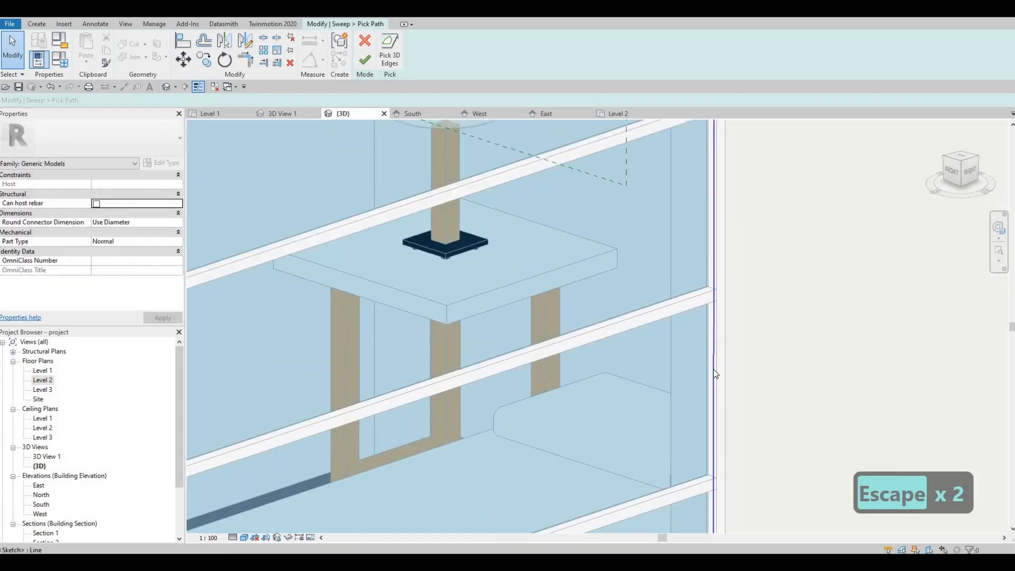
pyautogui.scroll(6, 713, 372)
pyautogui.scroll(-7, 712, 374)
pyautogui.moveTo(712, 374); pyautogui.dragTo(775, 226, button='middle')
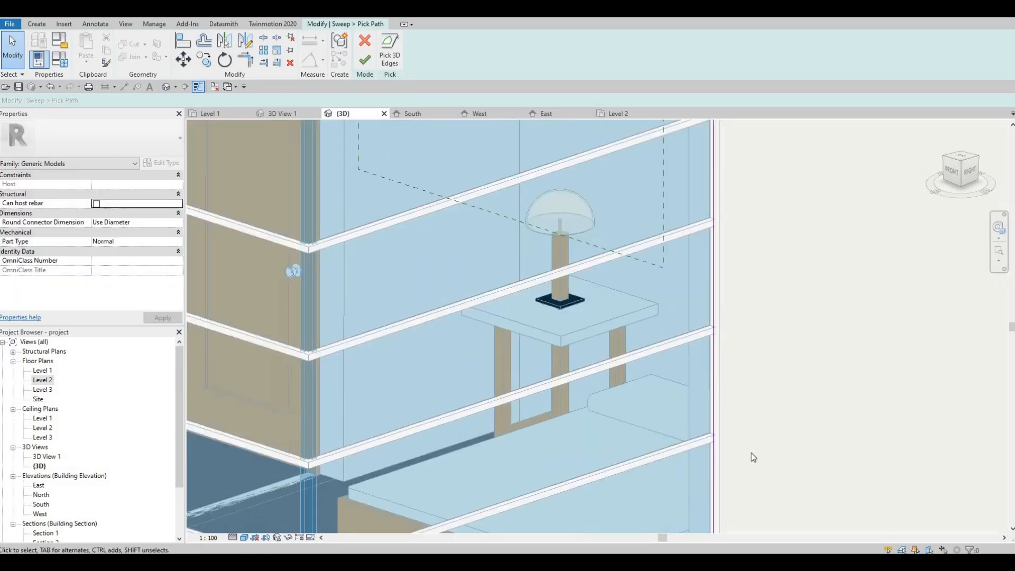
pyautogui.scroll(5, 775, 444)
pyautogui.scroll(-3, 505, 430)
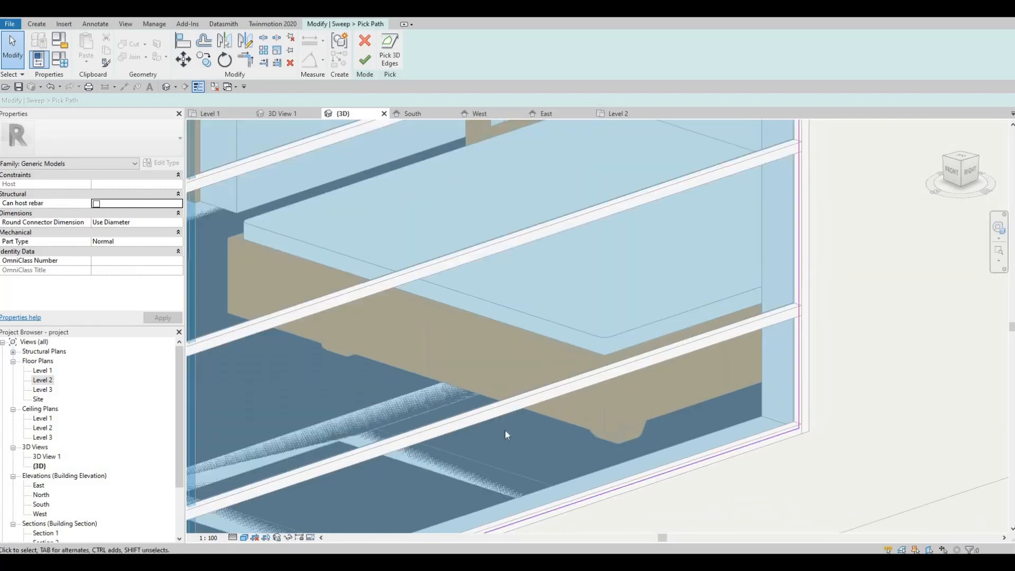
pyautogui.scroll(3, 499, 423)
pyautogui.moveTo(565, 455); pyautogui.dragTo(667, 375, button='middle')
pyautogui.scroll(5, 560, 395)
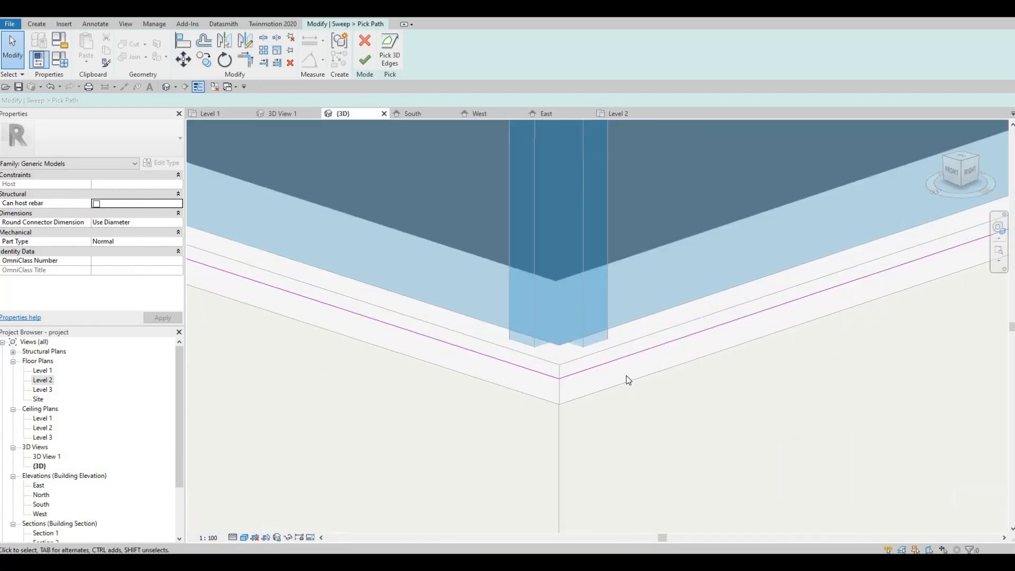
pyautogui.scroll(-3, 627, 379)
pyautogui.moveTo(637, 417); pyautogui.dragTo(812, 481, button='middle')
pyautogui.scroll(-3, 476, 343)
pyautogui.moveTo(466, 350); pyautogui.dragTo(641, 416, button='middle')
pyautogui.scroll(-2, 596, 400)
pyautogui.moveTo(386, 315); pyautogui.dragTo(618, 428, button='middle')
pyautogui.scroll(2, 612, 403)
pyautogui.scroll(3, 610, 405)
pyautogui.moveTo(632, 379); pyautogui.dragTo(622, 413, button='middle')
pyautogui.scroll(5, 584, 420)
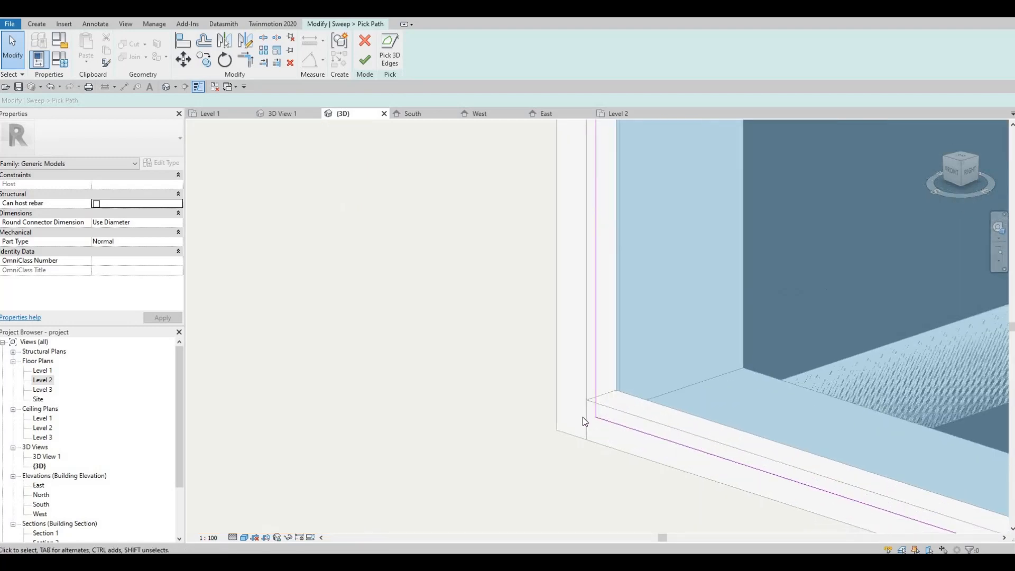
# Step: Trim the front curtain wall's far vertical path line and its bottom path line together at the lower corner
pyautogui.scroll(3, 577, 422)
pyautogui.press('Escape')
pyautogui.press('Escape')
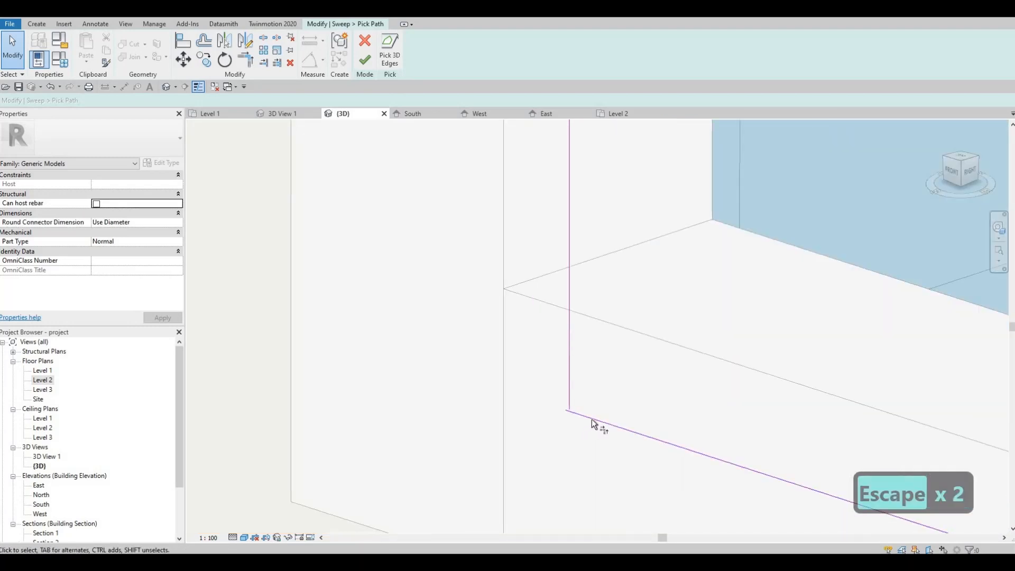
pyautogui.press('t')
pyautogui.press('r')
pyautogui.click(570, 392)
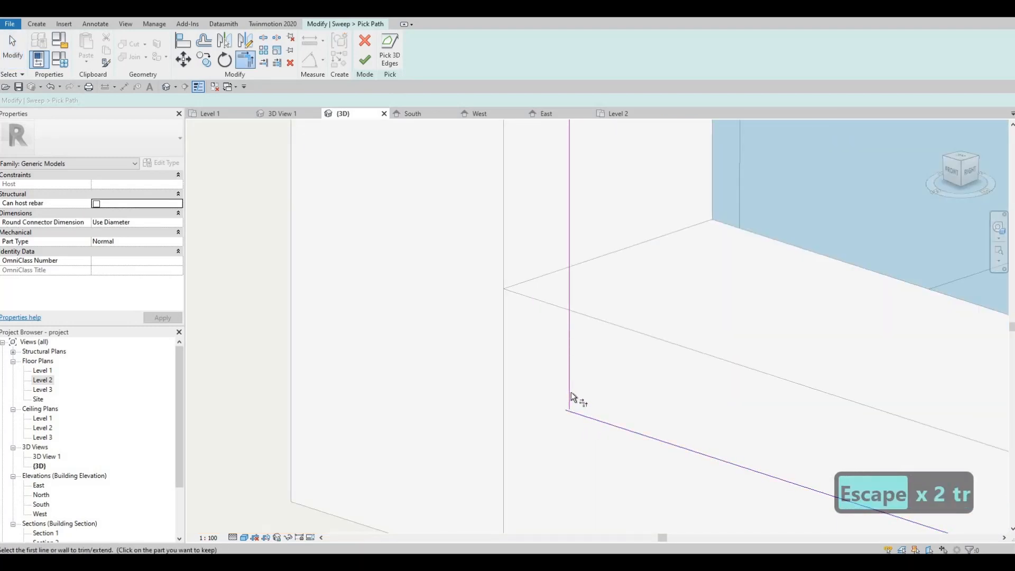
pyautogui.click(581, 418)
pyautogui.press('Escape')
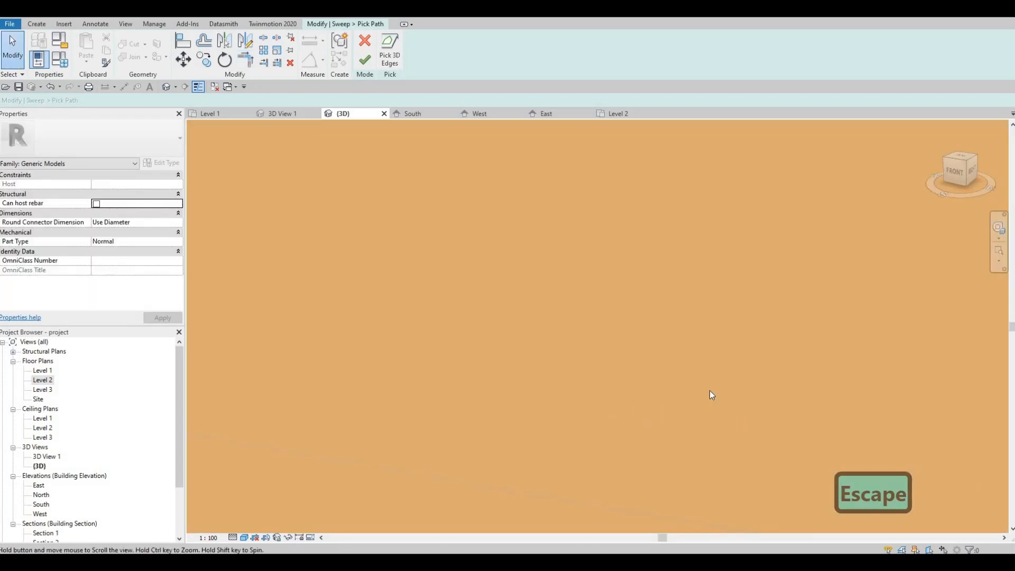
# Step: Delete the picked path line along the bottom of the front curtain wall
pyautogui.scroll(-5, 763, 404)
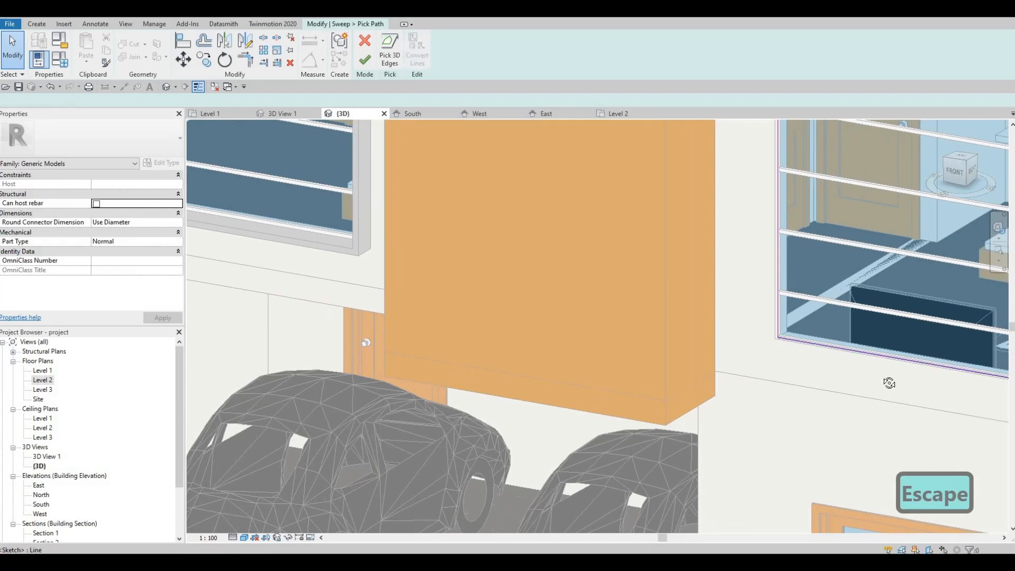
pyautogui.click(917, 362)
pyautogui.keyDown('shift'); pyautogui.moveTo(751, 397); pyautogui.dragTo(840, 408, button='middle'); pyautogui.keyUp('shift')
pyautogui.scroll(3, 696, 353)
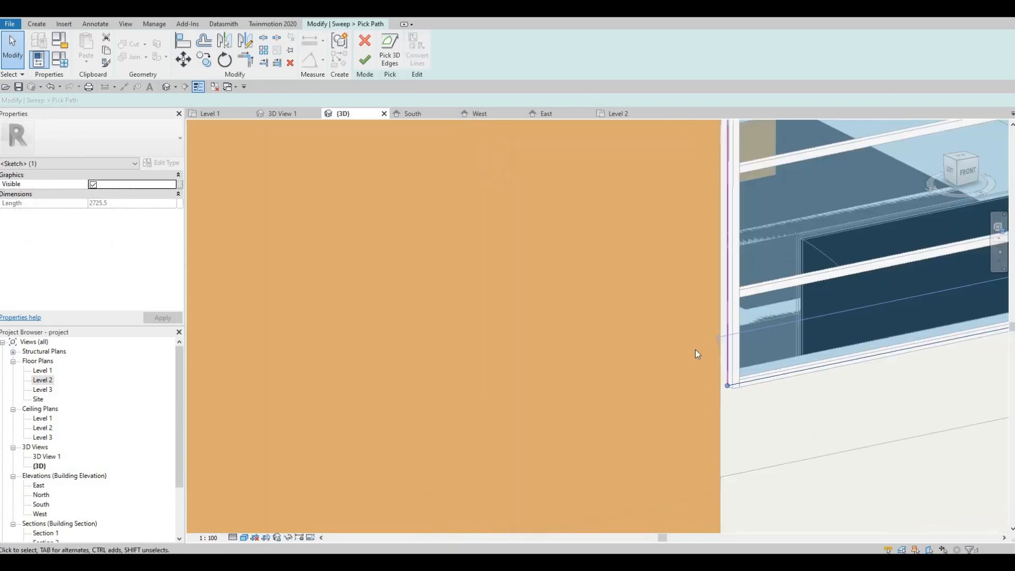
pyautogui.scroll(5, 740, 365)
pyautogui.press('Escape')
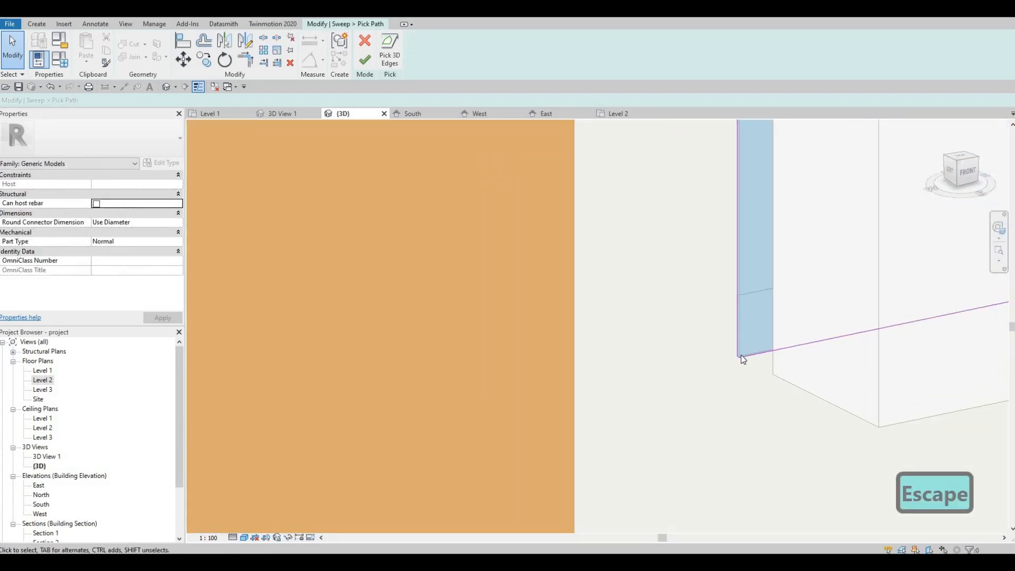
pyautogui.scroll(6, 741, 355)
pyautogui.press('Escape')
pyautogui.click(751, 350)
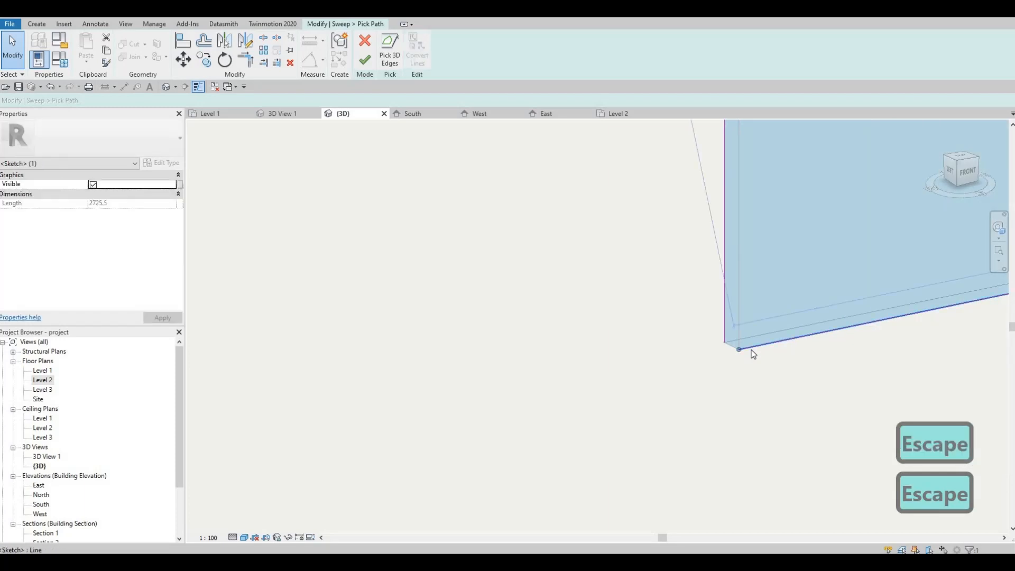
pyautogui.press('Delete')
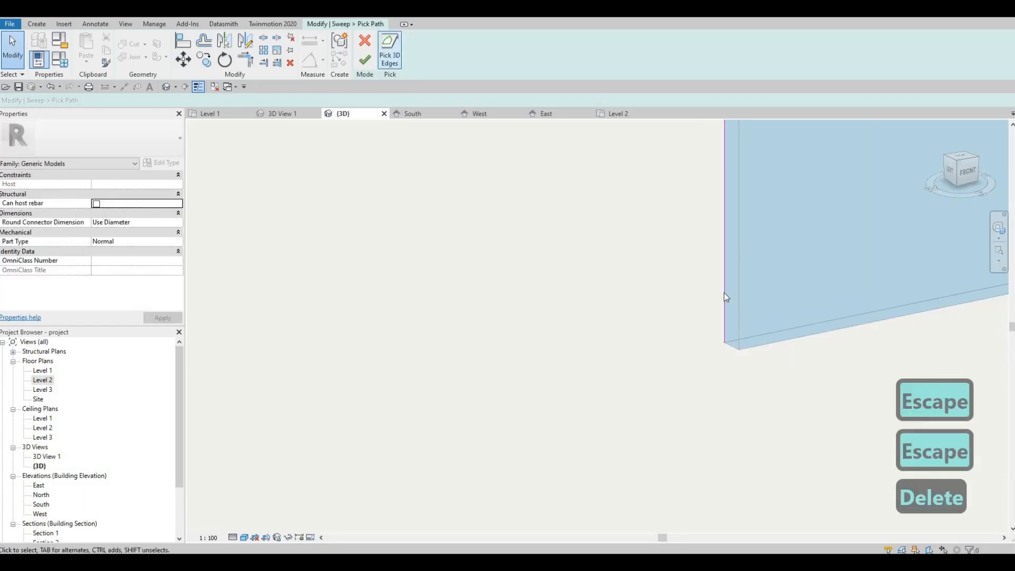
# Step: Pick the front glass panel's bottom edge that lines up with the far vertical path line
pyautogui.click(768, 334)
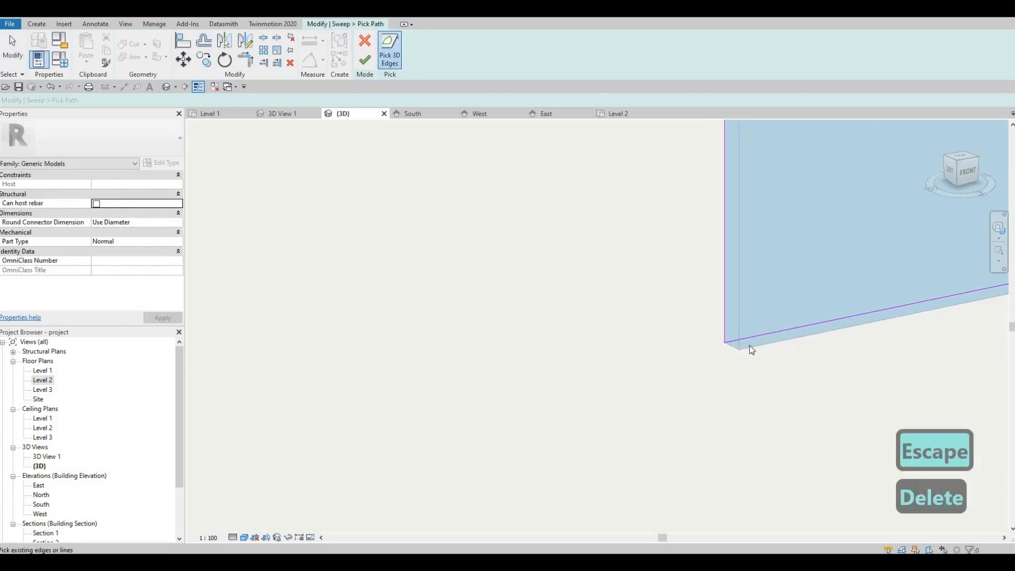
pyautogui.moveTo(725, 345); pyautogui.dragTo(651, 347, button='middle')
pyautogui.press('Escape')
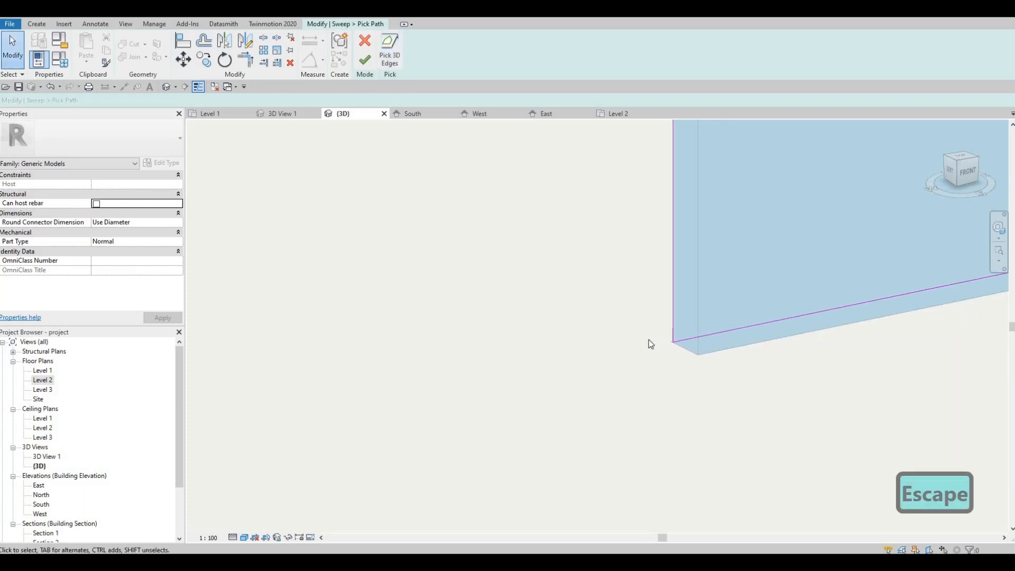
# Step: Trim the front and side curtain walls' bottom path lines together where they meet at the building corner
pyautogui.scroll(-6, 689, 330)
pyautogui.moveTo(834, 313)
pyautogui.mouseDown(button='middle')
pyautogui.moveTo(534, 331)
pyautogui.moveTo(606, 335)
pyautogui.moveTo(554, 331)
pyautogui.mouseUp(button='middle')
pyautogui.scroll(-3, 692, 325)
pyautogui.scroll(-1, 686, 317)
pyautogui.scroll(-4, 550, 327)
pyautogui.scroll(-2, 560, 328)
pyautogui.moveTo(951, 227); pyautogui.dragTo(715, 246, button='middle')
pyautogui.scroll(-1, 715, 247)
pyautogui.moveTo(927, 186); pyautogui.dragTo(725, 215, button='middle')
pyautogui.scroll(4, 725, 215)
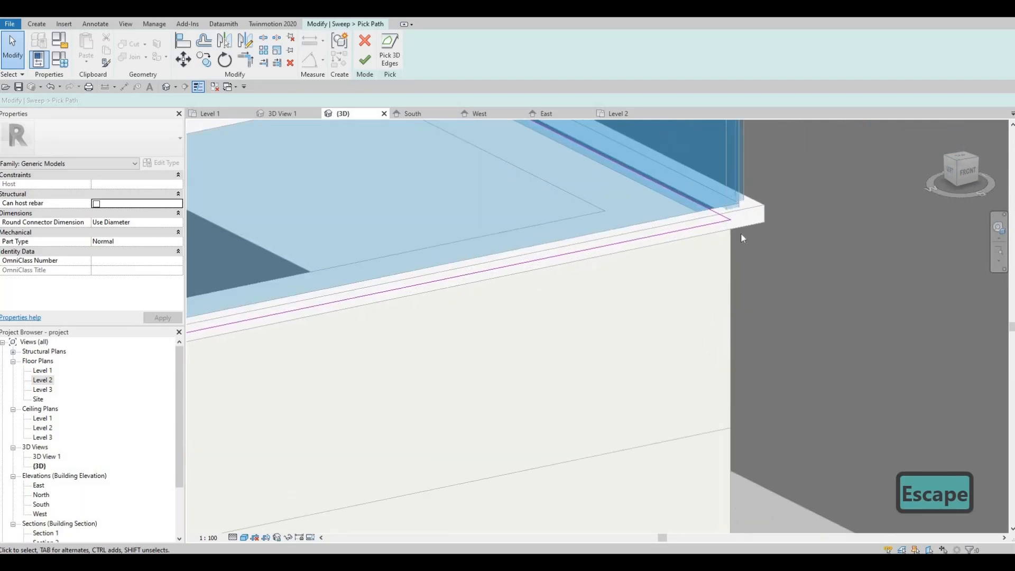
pyautogui.scroll(6, 729, 224)
pyautogui.scroll(4, 735, 232)
pyautogui.press('Escape')
pyautogui.press('Escape')
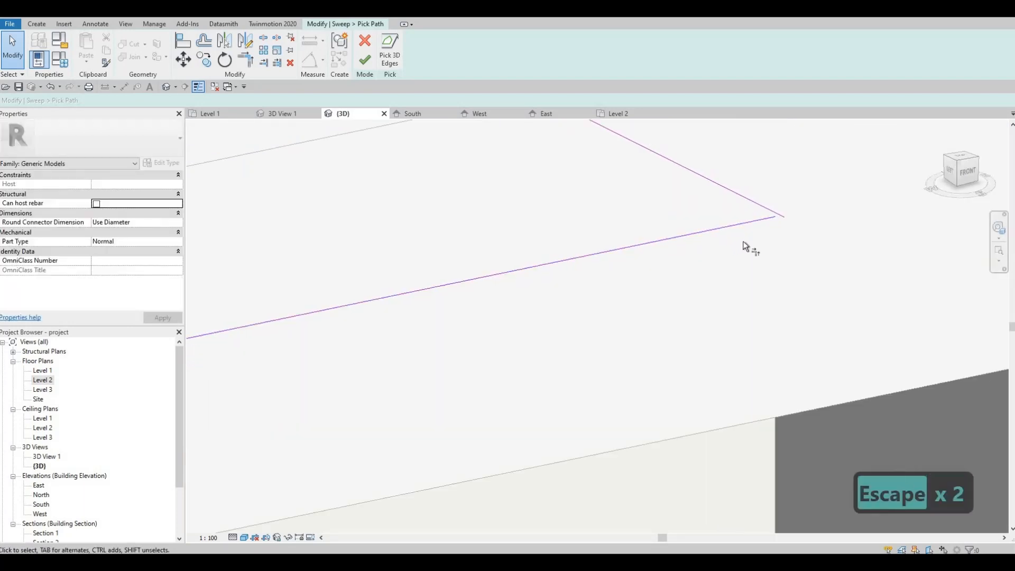
pyautogui.press('t')
pyautogui.press('r')
pyautogui.click(761, 219)
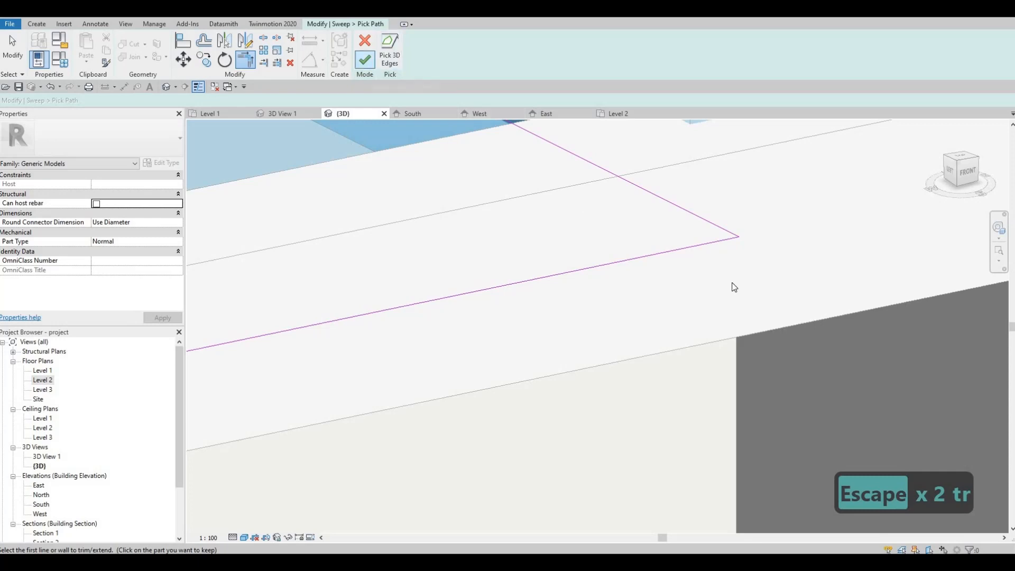
# Step: Try to finish the sweep path, and examine the picked lines around the side curtain wall for gaps
pyautogui.scroll(-5, 736, 348)
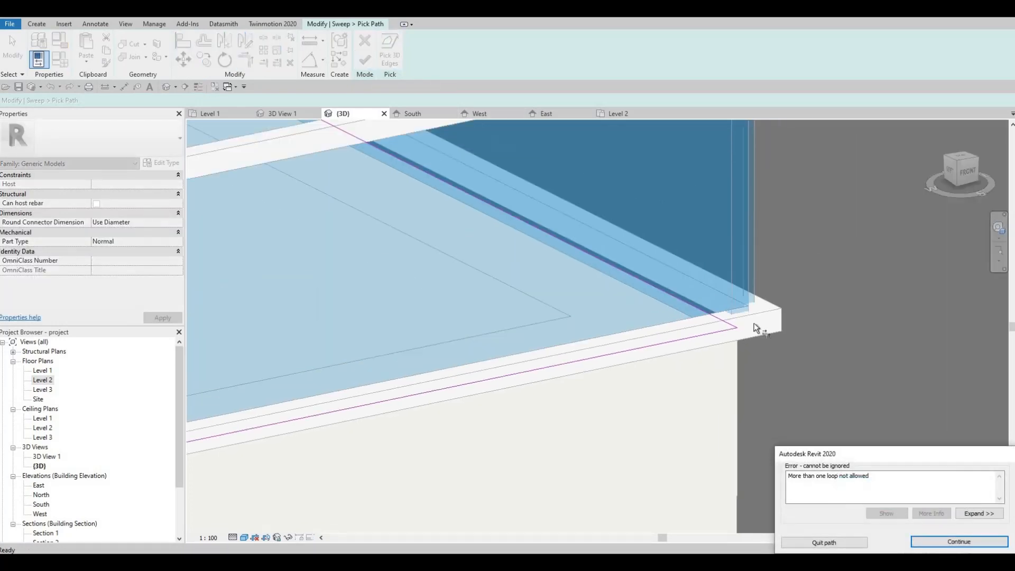
pyautogui.press('Escape')
pyautogui.scroll(-2, 747, 341)
pyautogui.moveTo(697, 374)
pyautogui.keyDown('shift'); pyautogui.mouseDown(button='middle')
pyautogui.moveTo(638, 368)
pyautogui.moveTo(510, 399)
pyautogui.moveTo(709, 368)
pyautogui.mouseUp(button='middle'); pyautogui.keyUp('shift')
pyautogui.scroll(8, 873, 351)
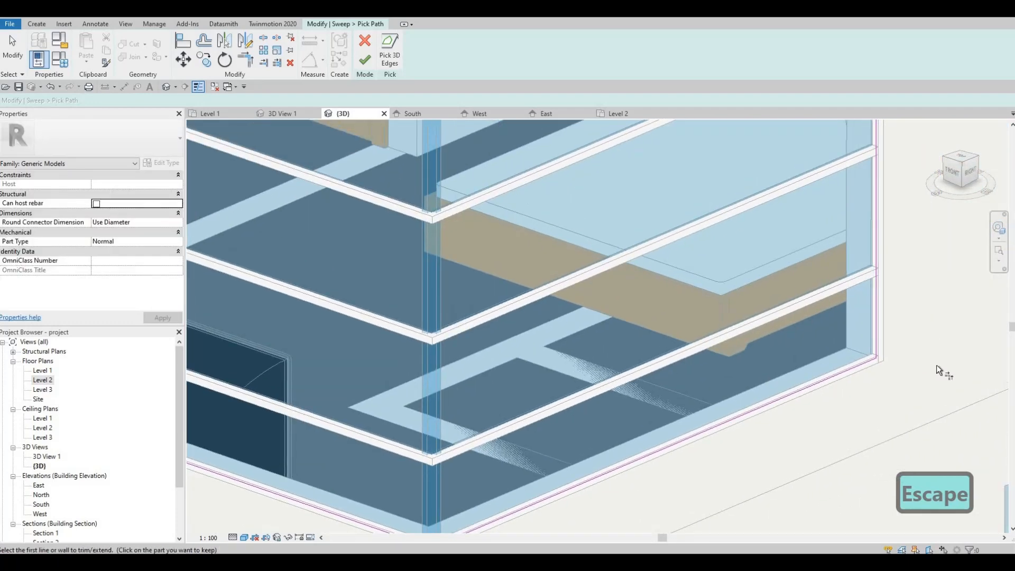
pyautogui.scroll(-7, 898, 380)
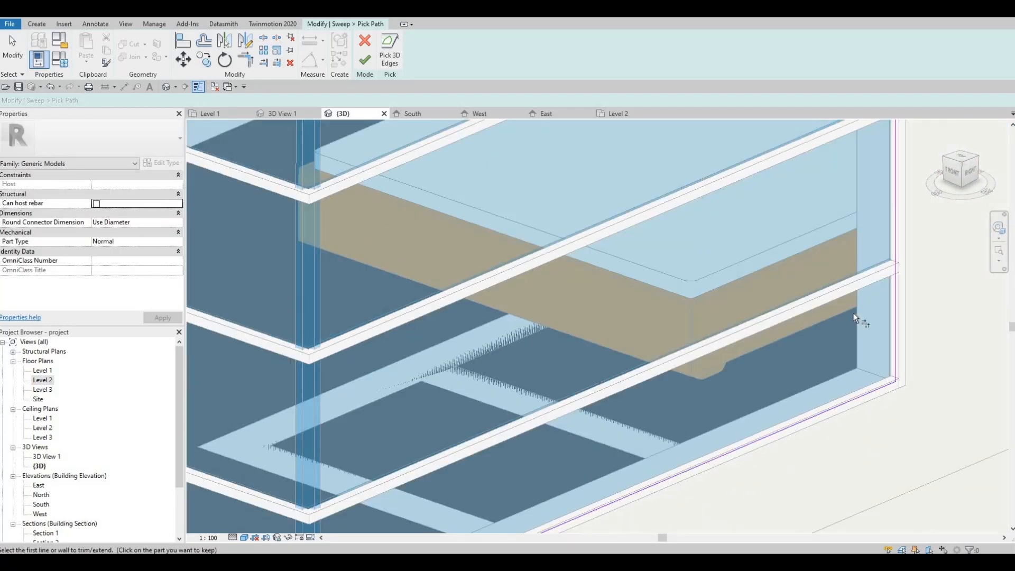
pyautogui.moveTo(853, 313); pyautogui.dragTo(853, 401, button='middle')
pyautogui.scroll(-4, 852, 400)
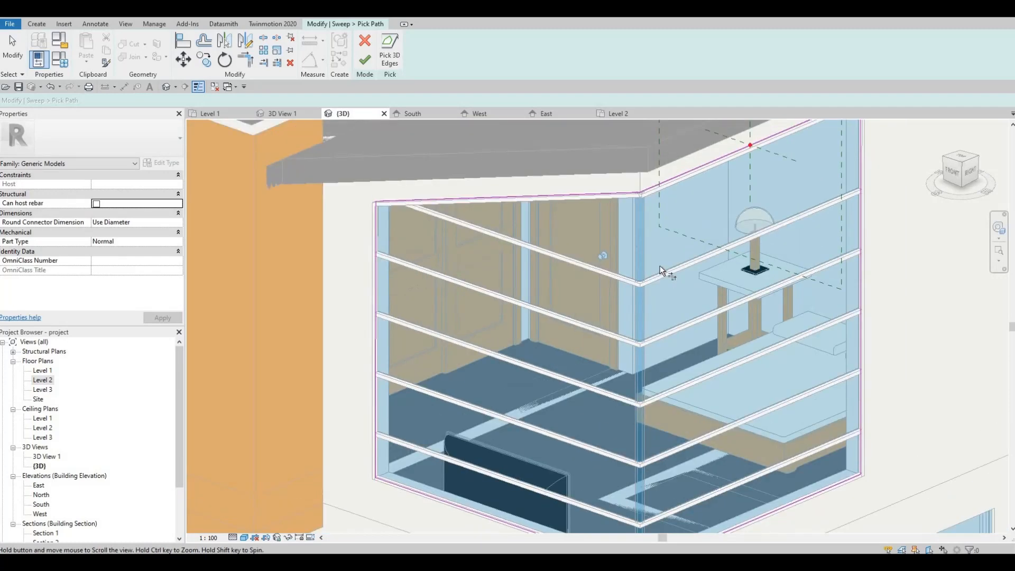
pyautogui.moveTo(659, 265); pyautogui.dragTo(661, 340, button='middle')
pyautogui.scroll(3, 757, 286)
pyautogui.scroll(-2, 927, 147)
pyautogui.scroll(6, 920, 152)
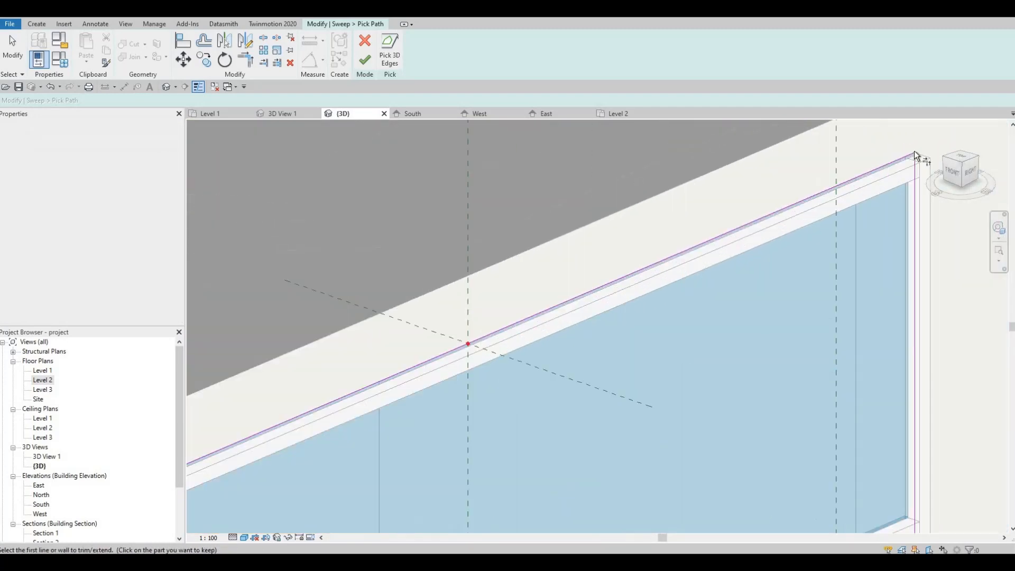
# Step: Delete the vertical path line at the side curtain wall's far end
pyautogui.scroll(5, 858, 175)
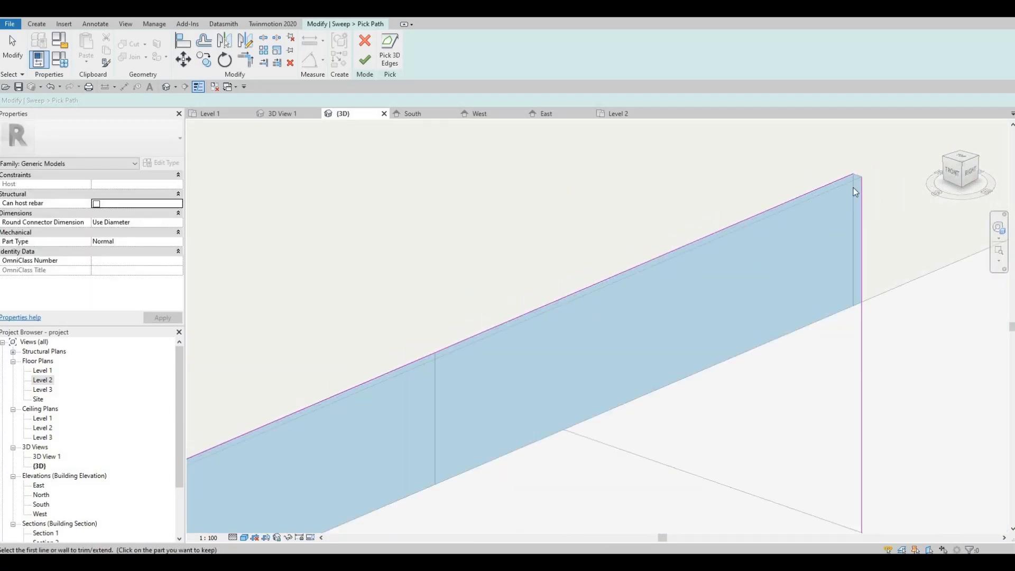
pyautogui.press('Escape')
pyautogui.click(844, 190)
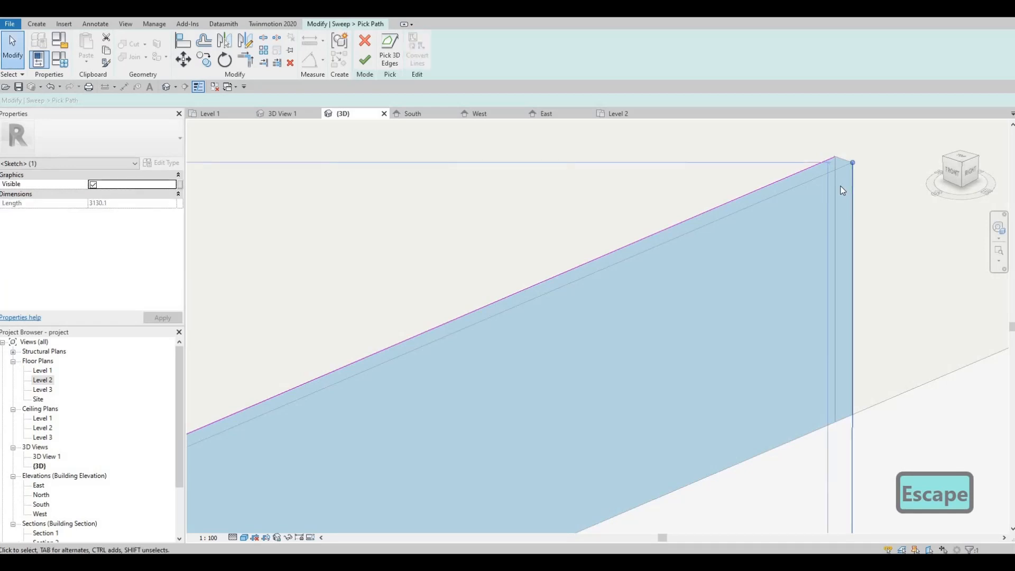
pyautogui.press('Delete')
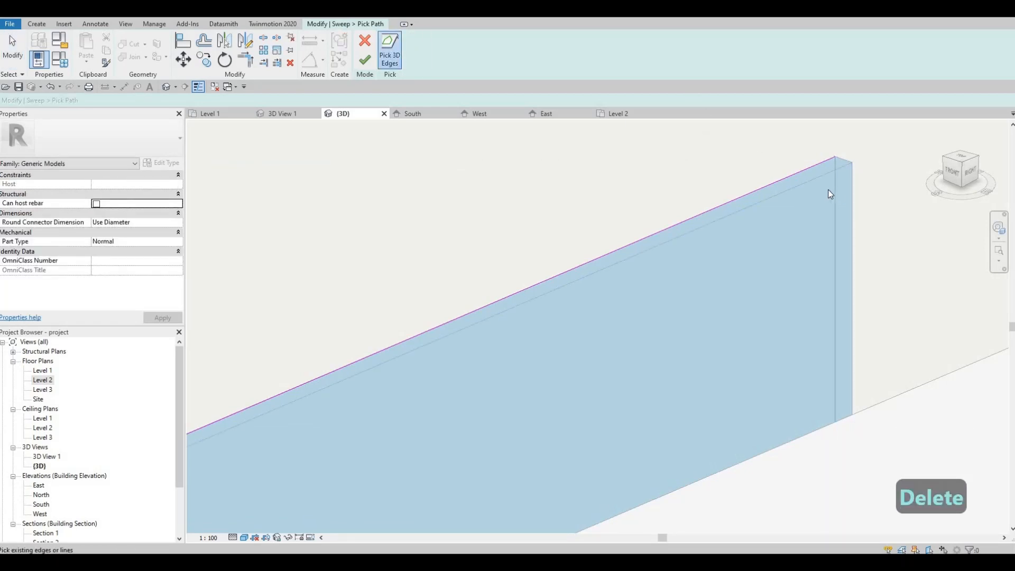
# Step: Pick the glass panel's vertical edge that meets the sloping top path line at the side wall's far end and try to finish the path
pyautogui.scroll(-6, 797, 193)
pyautogui.scroll(-6, 800, 393)
pyautogui.moveTo(801, 307); pyautogui.dragTo(817, 88, button='middle')
pyautogui.scroll(-1, 794, 144)
pyautogui.scroll(-2, 798, 396)
pyautogui.moveTo(798, 397); pyautogui.dragTo(807, 101, button='middle')
pyautogui.moveTo(828, 402); pyautogui.dragTo(842, 52, button='middle')
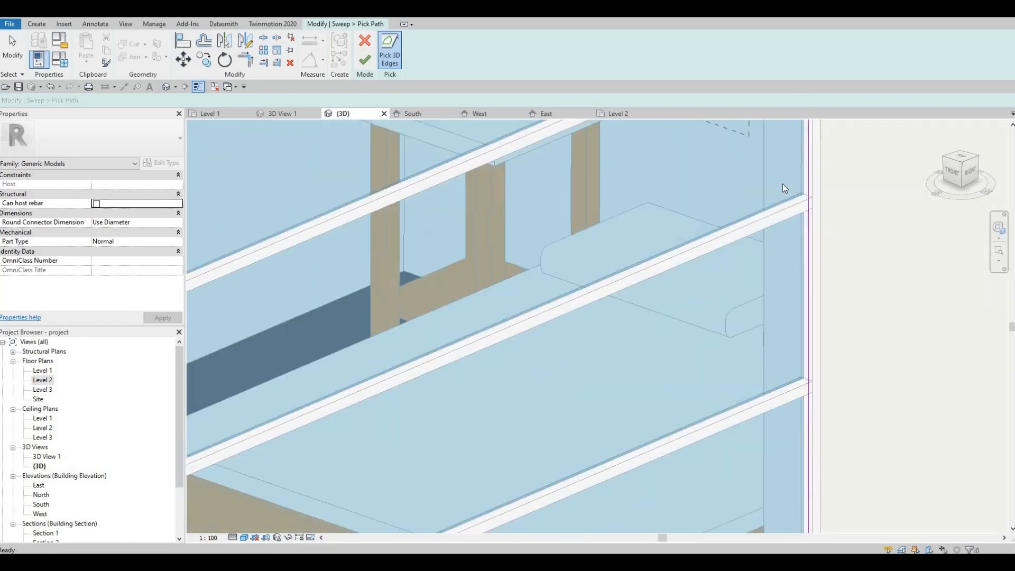
pyautogui.moveTo(835, 438); pyautogui.dragTo(825, 129, button='middle')
pyautogui.moveTo(816, 421); pyautogui.dragTo(818, 446, button='middle')
pyautogui.scroll(5, 818, 446)
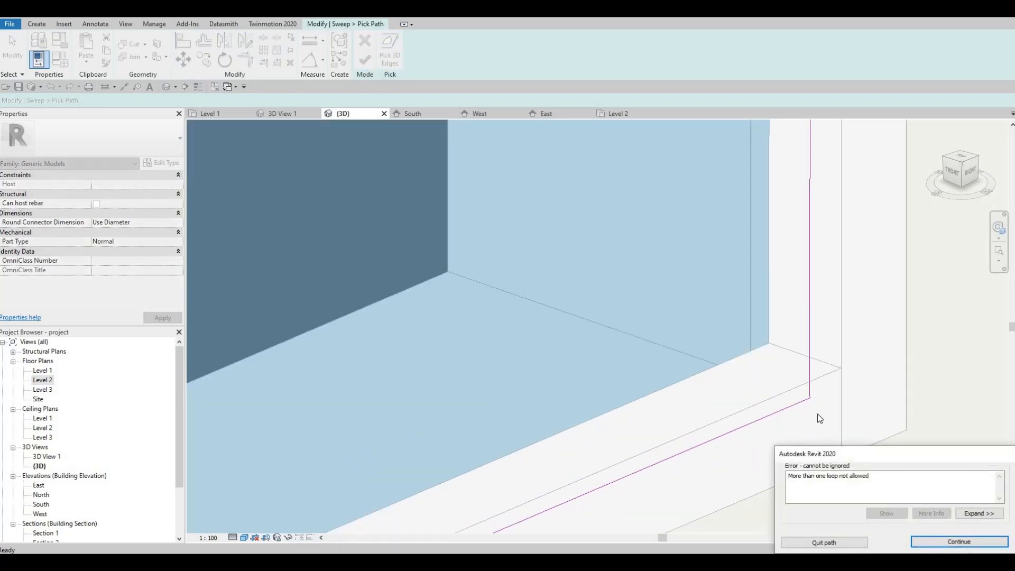
# Step: Try to trim the side curtain wall's bottom path line against the vertical path line at the wall's far end
pyautogui.press('Escape')
pyautogui.press('Escape')
pyautogui.press('t')
pyautogui.press('r')
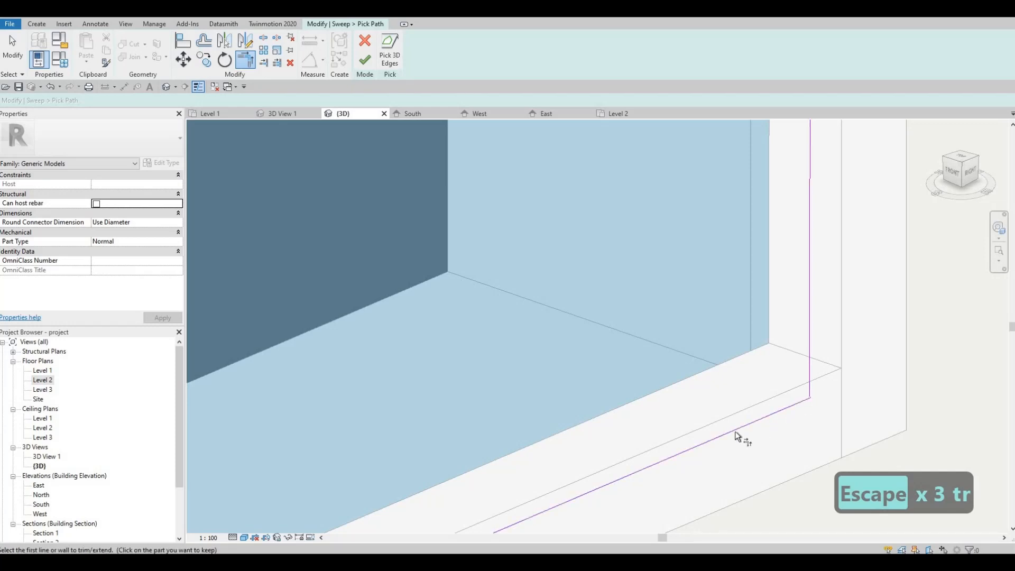
pyautogui.moveTo(785, 436)
pyautogui.keyDown('shift'); pyautogui.mouseDown(button='middle')
pyautogui.moveTo(745, 401)
pyautogui.moveTo(912, 444)
pyautogui.moveTo(781, 389)
pyautogui.moveTo(826, 394)
pyautogui.moveTo(718, 358)
pyautogui.moveTo(768, 363)
pyautogui.moveTo(874, 421)
pyautogui.moveTo(845, 389)
pyautogui.moveTo(757, 133)
pyautogui.mouseUp(button='middle'); pyautogui.keyUp('shift')
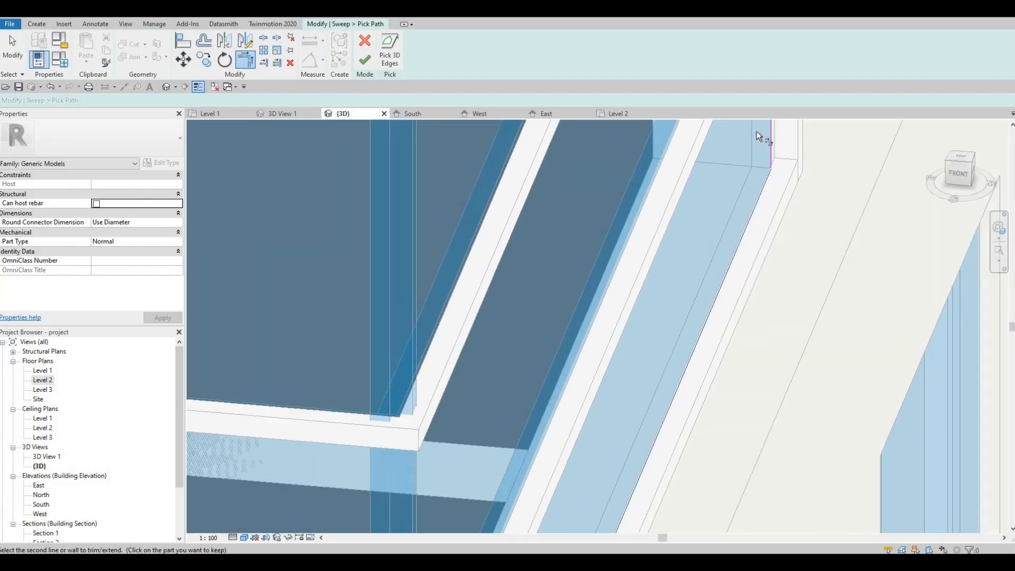
pyautogui.scroll(4, 759, 148)
pyautogui.scroll(3, 750, 233)
pyautogui.press('Escape')
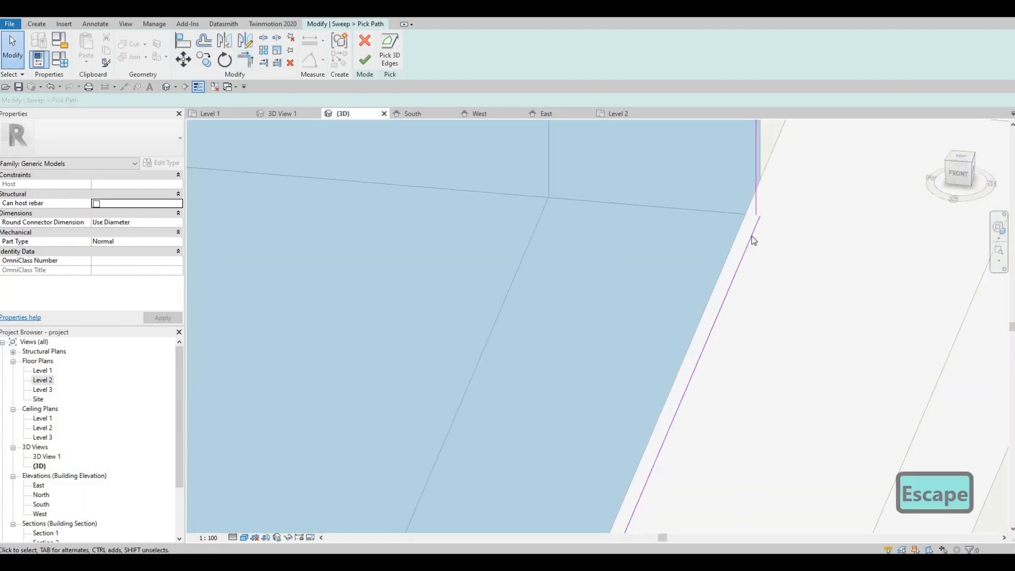
# Step: Delete the side curtain wall's bottom path line that does not meet the vertical path line at the far end
pyautogui.click(749, 237)
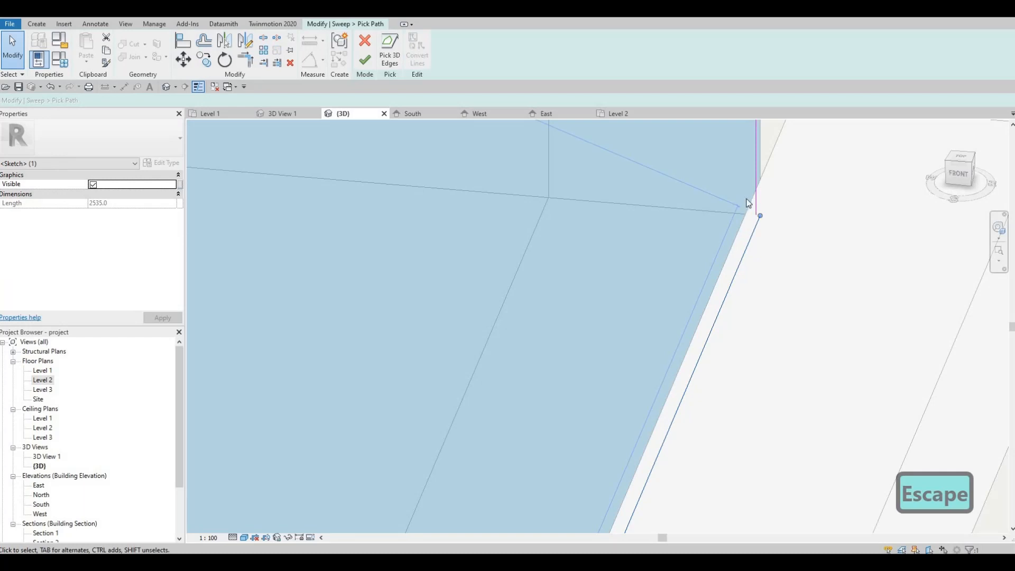
pyautogui.press('Delete')
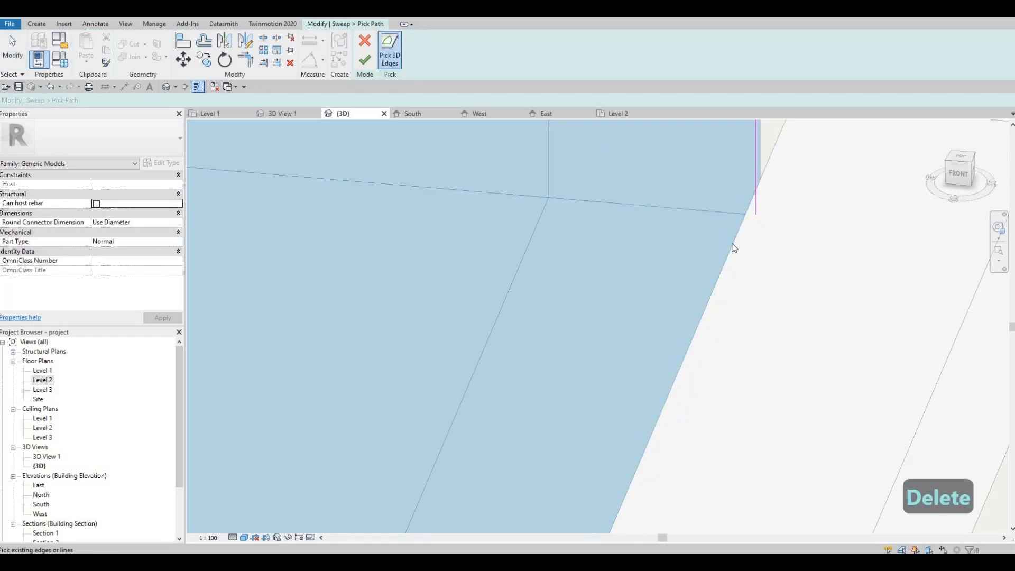
# Step: Pick the glass panel's bottom edge along the side curtain wall, starting at the building corner, as the replacement path line
pyautogui.scroll(-2, 718, 288)
pyautogui.keyDown('shift'); pyautogui.moveTo(672, 246); pyautogui.dragTo(652, 281, button='middle'); pyautogui.keyUp('shift')
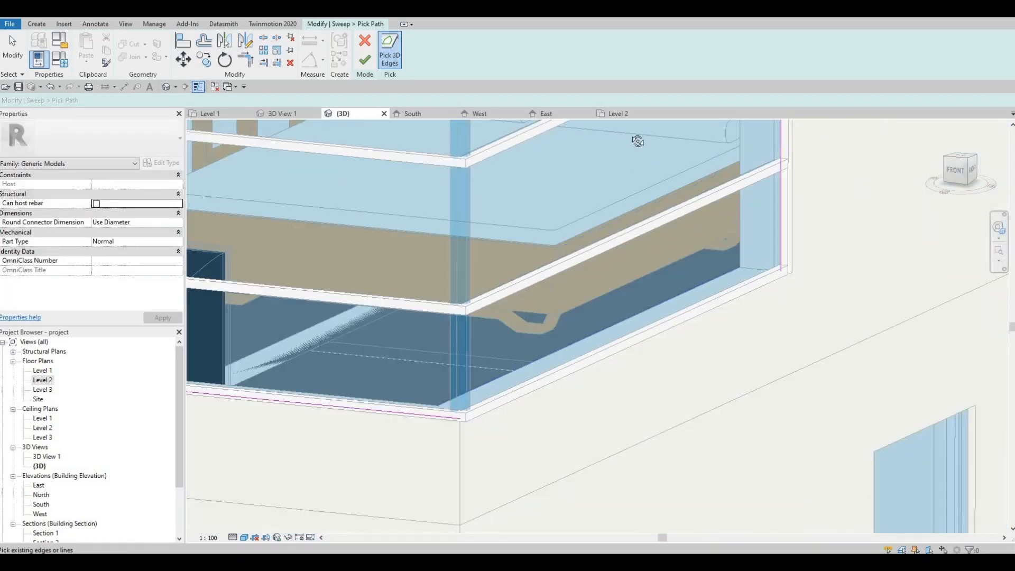
pyautogui.keyDown('shift'); pyautogui.moveTo(637, 141); pyautogui.dragTo(437, 333, button='middle'); pyautogui.keyUp('shift')
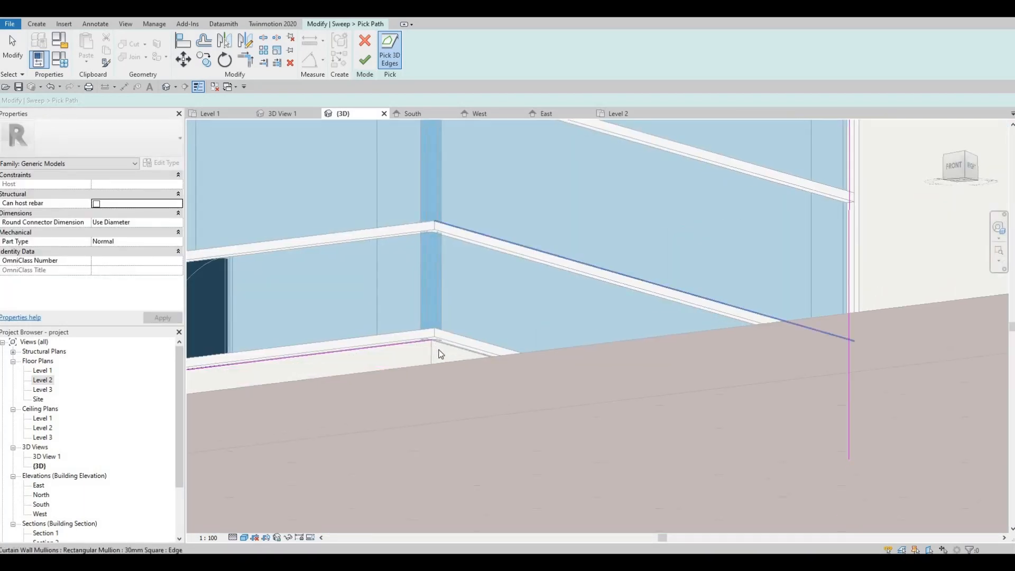
pyautogui.scroll(3, 446, 301)
pyautogui.scroll(3, 434, 368)
pyautogui.moveTo(434, 368); pyautogui.dragTo(456, 264, button='middle')
pyautogui.scroll(2, 427, 291)
pyautogui.scroll(3, 430, 302)
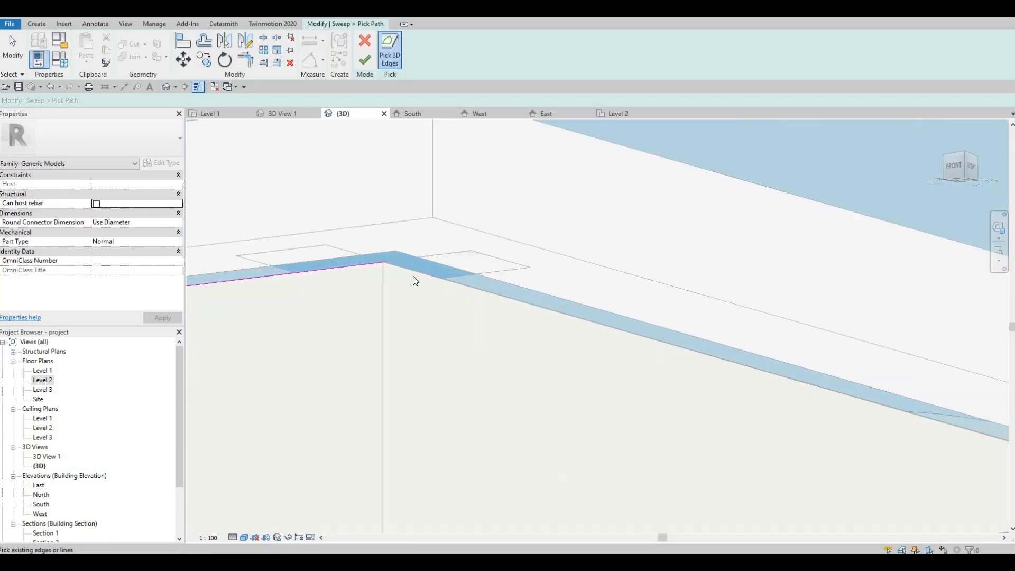
# Step: Add the sloping upper edge of the corner window to the sweep path and trim the path lines at the upper corner
pyautogui.scroll(3, 398, 277)
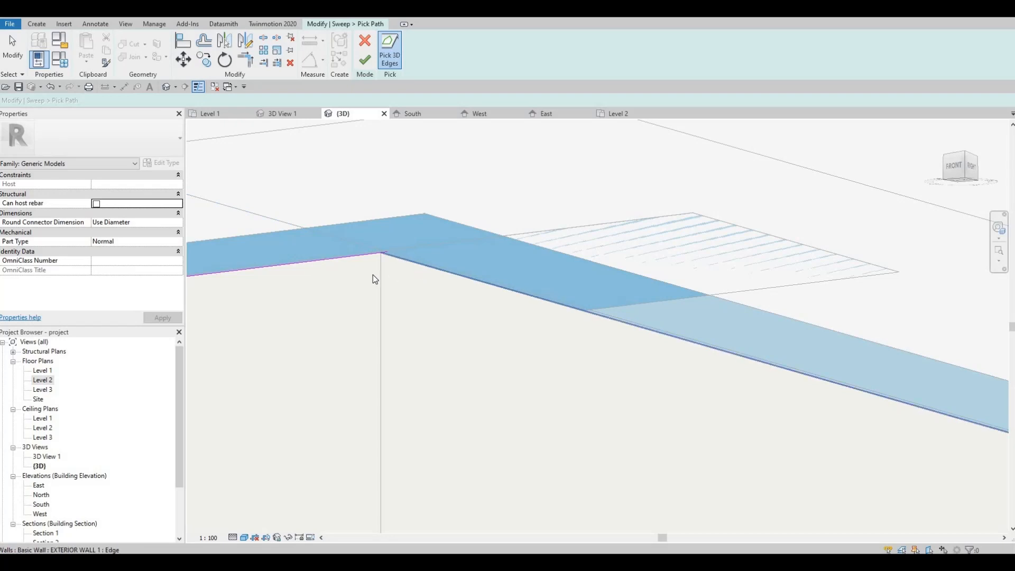
pyautogui.scroll(4, 372, 273)
pyautogui.press('Escape')
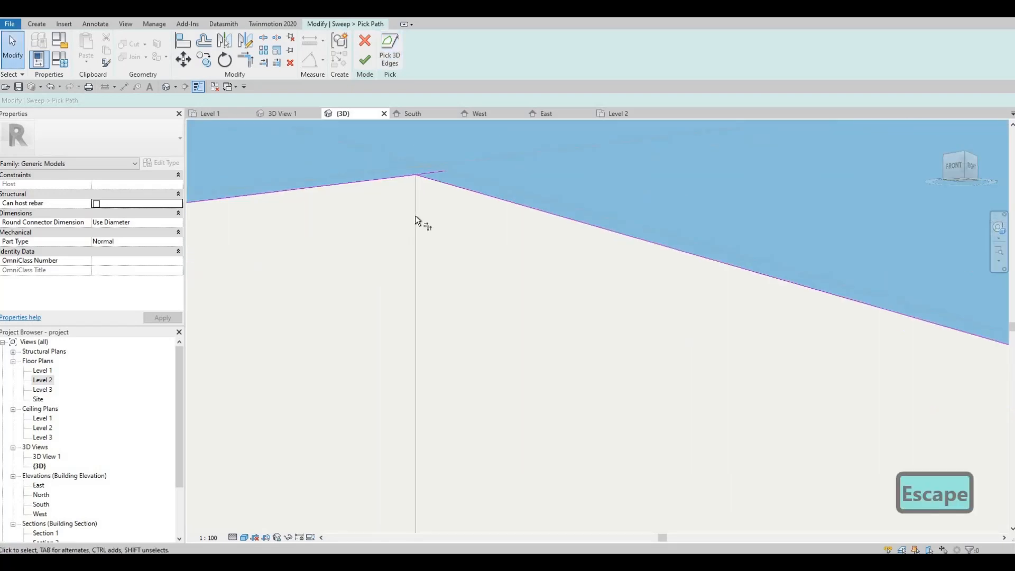
pyautogui.press('t')
pyautogui.press('r')
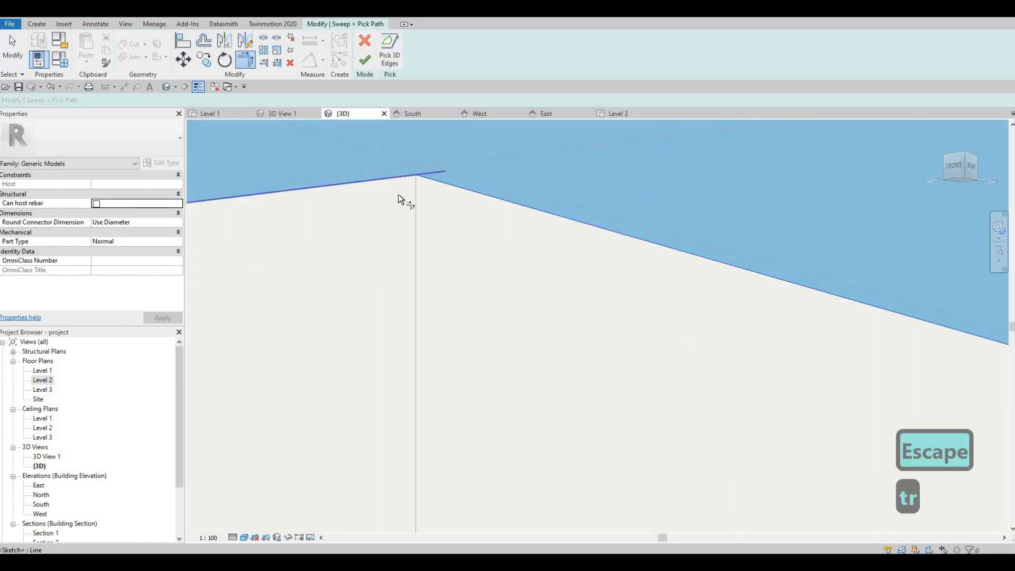
# Step: Trim the overlapping path lines at the window's lower corner and finish the sweep path
pyautogui.moveTo(664, 236)
pyautogui.keyDown('shift'); pyautogui.mouseDown(button='middle')
pyautogui.moveTo(350, 199)
pyautogui.moveTo(575, 224)
pyautogui.moveTo(540, 213)
pyautogui.moveTo(591, 217)
pyautogui.moveTo(536, 249)
pyautogui.moveTo(626, 316)
pyautogui.moveTo(453, 230)
pyautogui.moveTo(663, 294)
pyautogui.moveTo(700, 290)
pyautogui.moveTo(575, 270)
pyautogui.moveTo(542, 311)
pyautogui.moveTo(563, 304)
pyautogui.mouseUp(button='middle'); pyautogui.keyUp('shift')
pyautogui.press('Escape')
pyautogui.press('Escape')
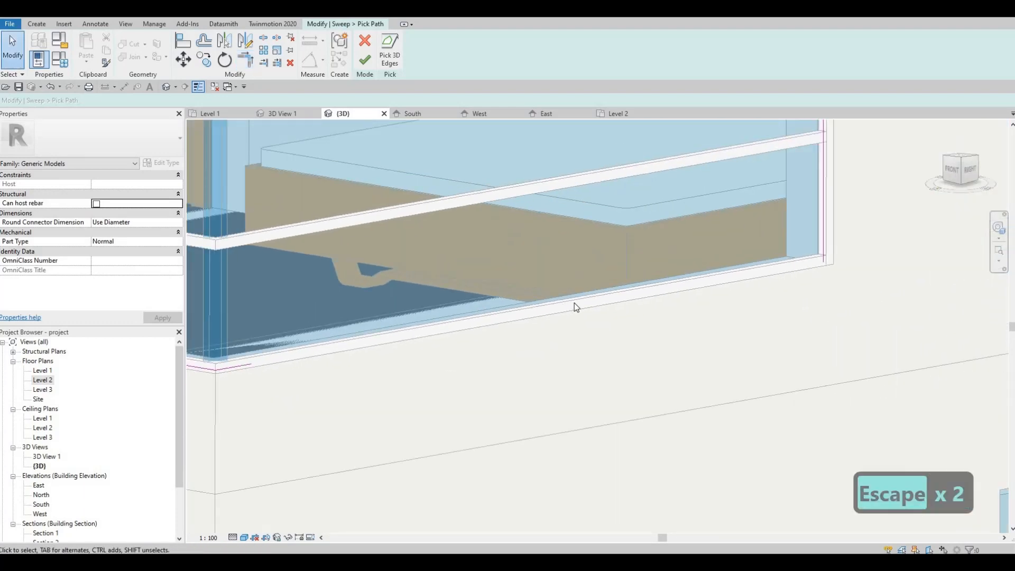
pyautogui.press('t')
pyautogui.press('r')
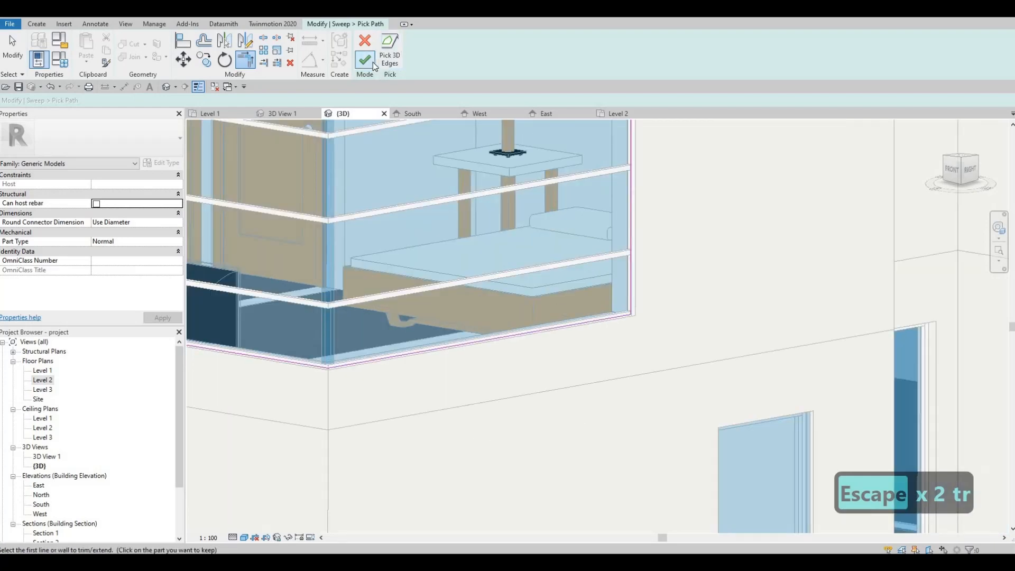
pyautogui.click(373, 62)
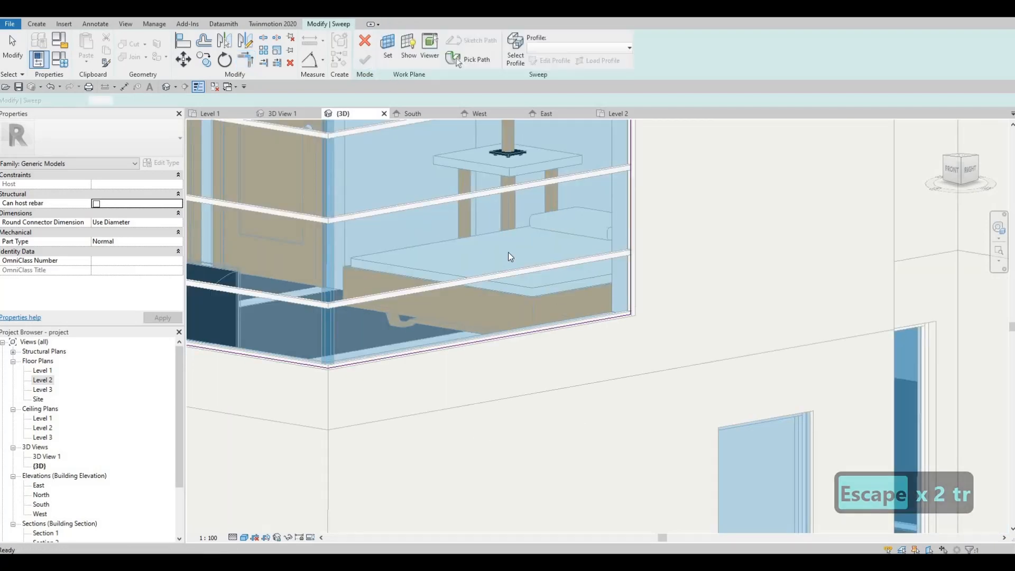
# Step: Sketch a rectangular sweep profile about 175 mm wide and 45 mm high from the path's reference point
pyautogui.keyDown('shift'); pyautogui.moveTo(605, 331); pyautogui.dragTo(700, 288, button='middle'); pyautogui.keyUp('shift')
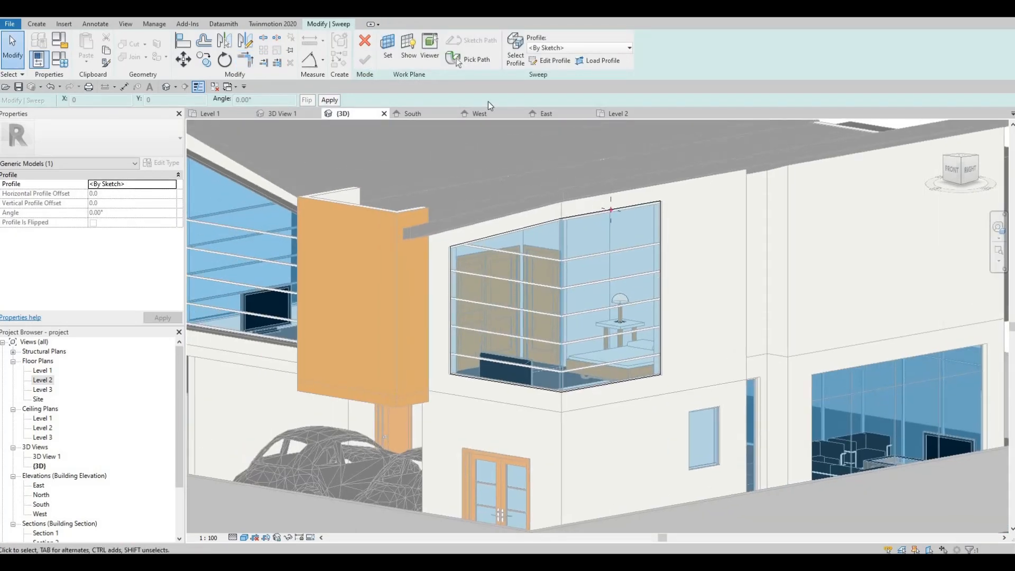
pyautogui.click(223, 24)
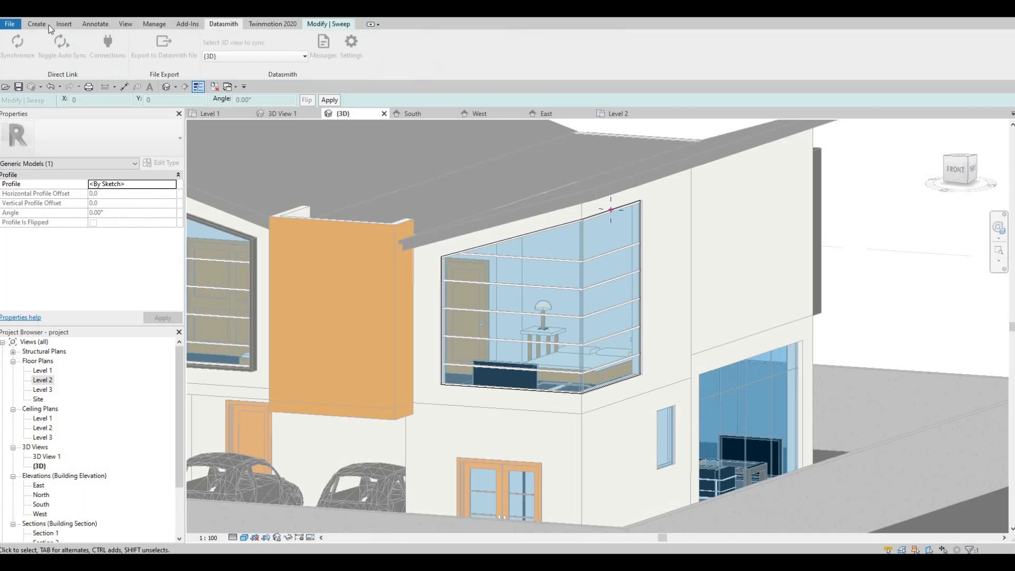
pyautogui.click(330, 26)
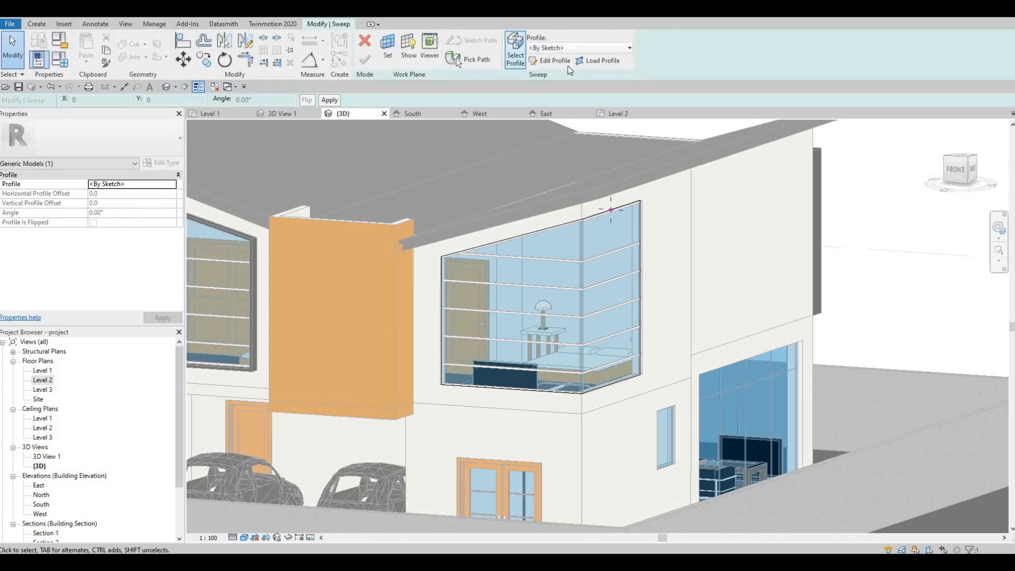
pyautogui.click(552, 60)
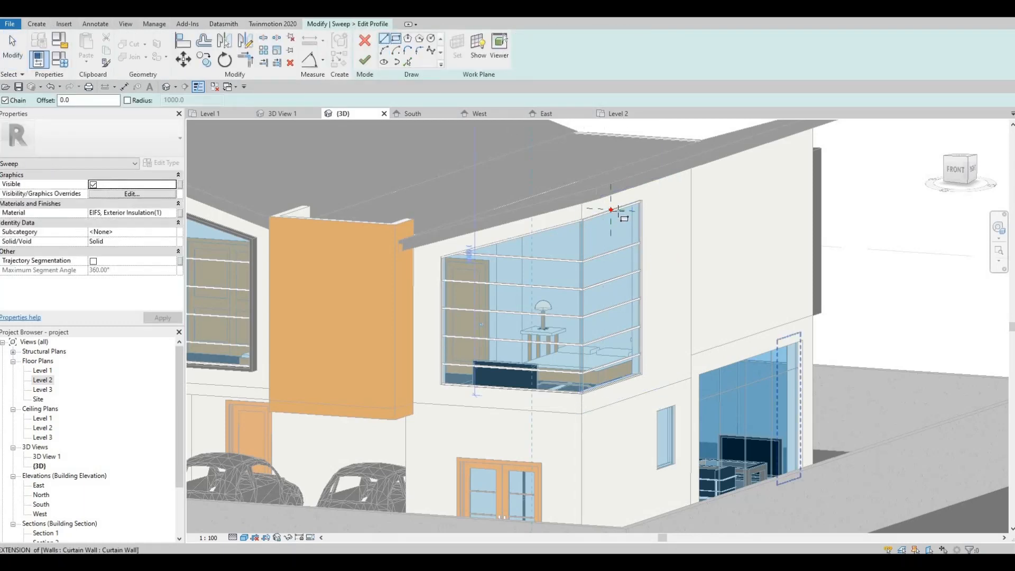
pyautogui.scroll(6, 611, 210)
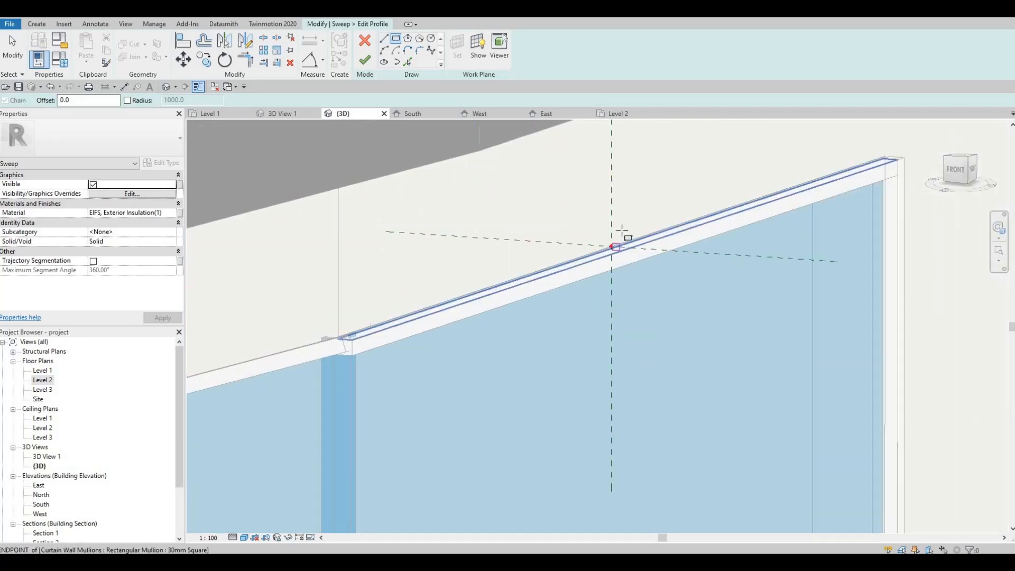
pyautogui.click(696, 229)
pyautogui.click(623, 235)
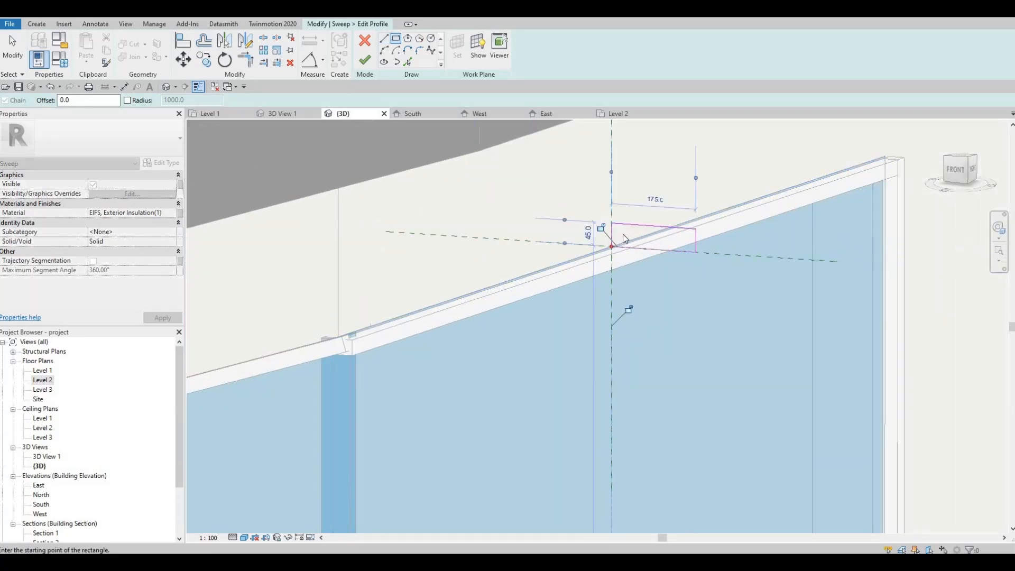
# Step: Set the profile rectangle's height to 50 mm and width to 200 mm, and finish the profile and the sweep
pyautogui.press('Escape')
pyautogui.press('Escape')
pyautogui.click(629, 225)
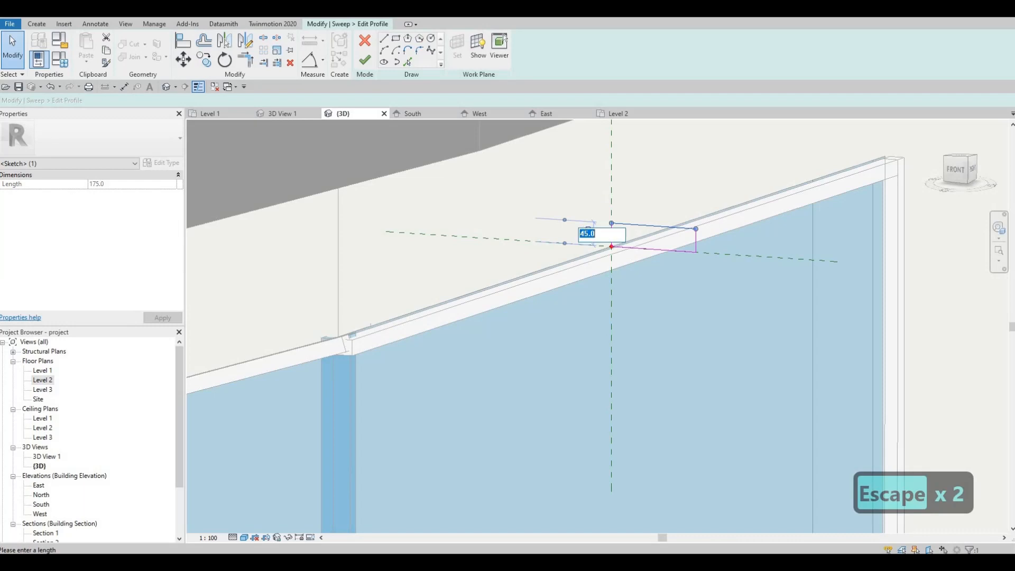
pyautogui.write('50')
pyautogui.press('Return')
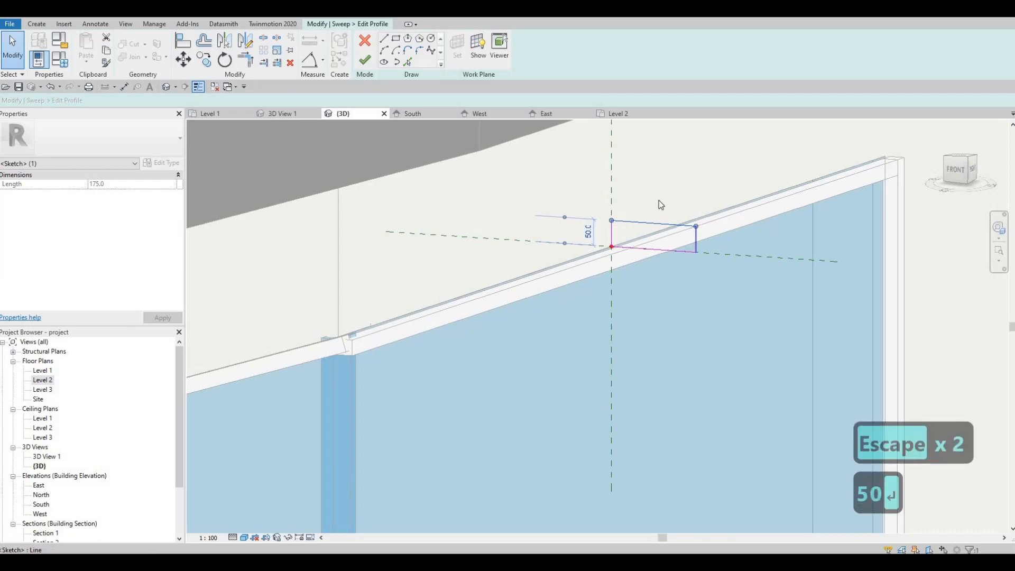
pyautogui.write('200')
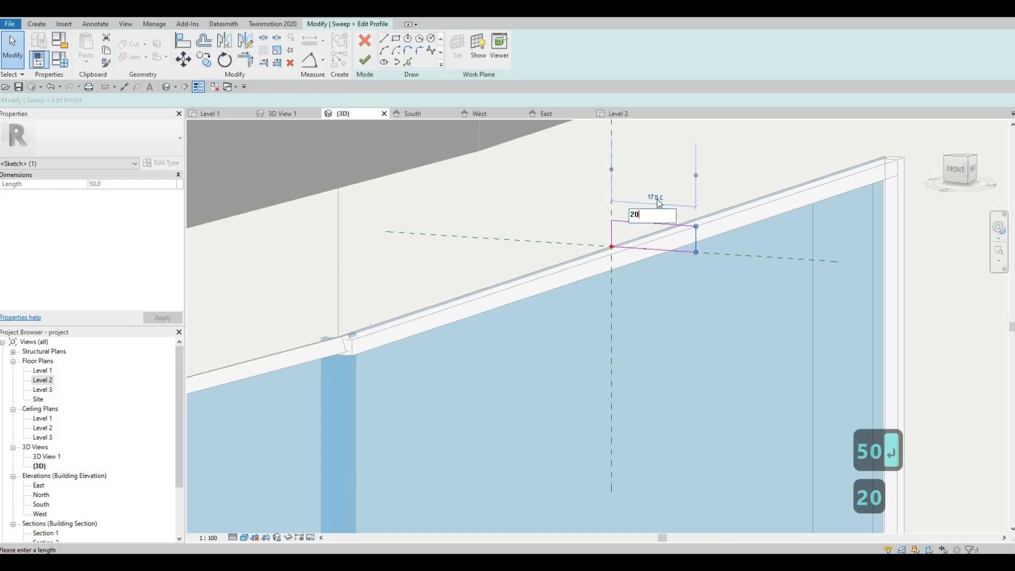
pyautogui.press('Return')
pyautogui.click(365, 60)
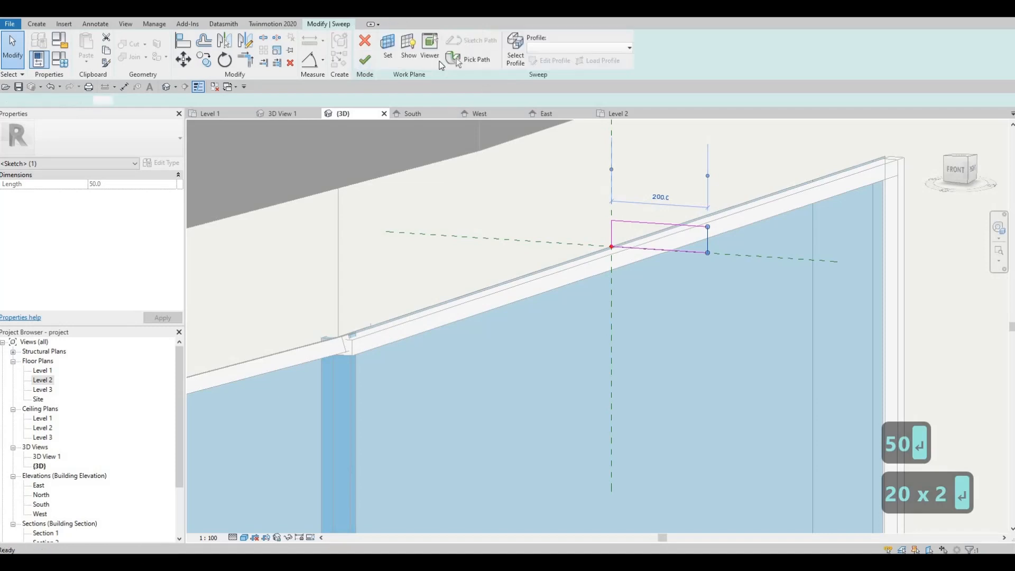
pyautogui.scroll(-8, 548, 214)
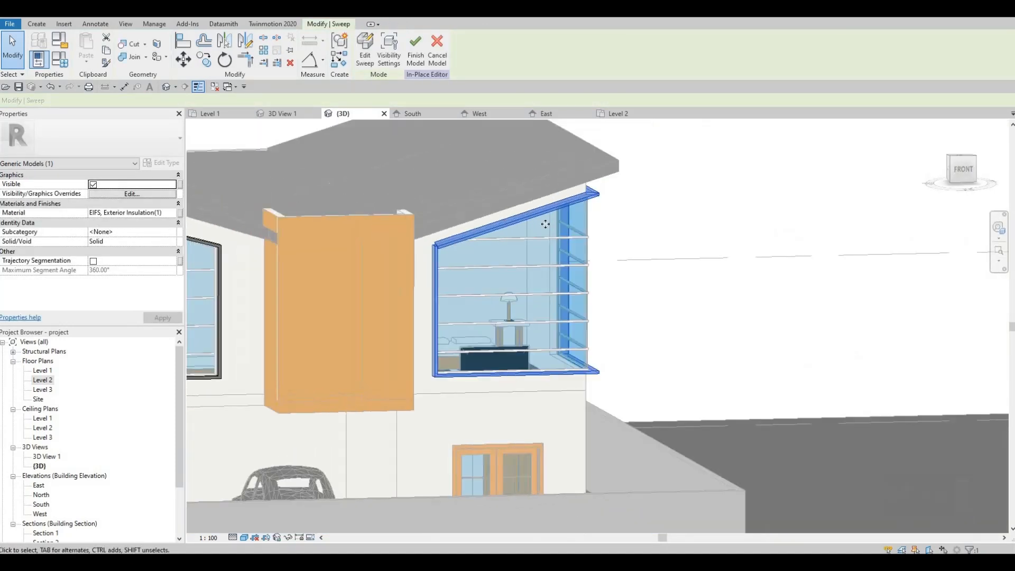
pyautogui.keyDown('shift'); pyautogui.moveTo(545, 224); pyautogui.dragTo(565, 305, button='middle'); pyautogui.keyUp('shift')
pyautogui.press('Escape')
# Step: Examine the corners of the swept frame around the corner window from several angles
pyautogui.scroll(8, 565, 303)
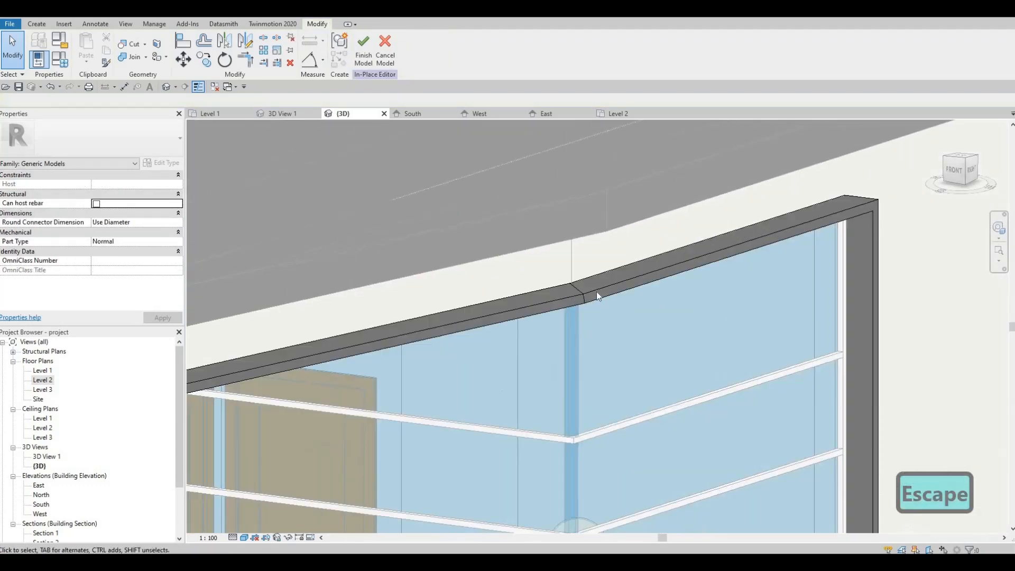
pyautogui.scroll(-6, 596, 290)
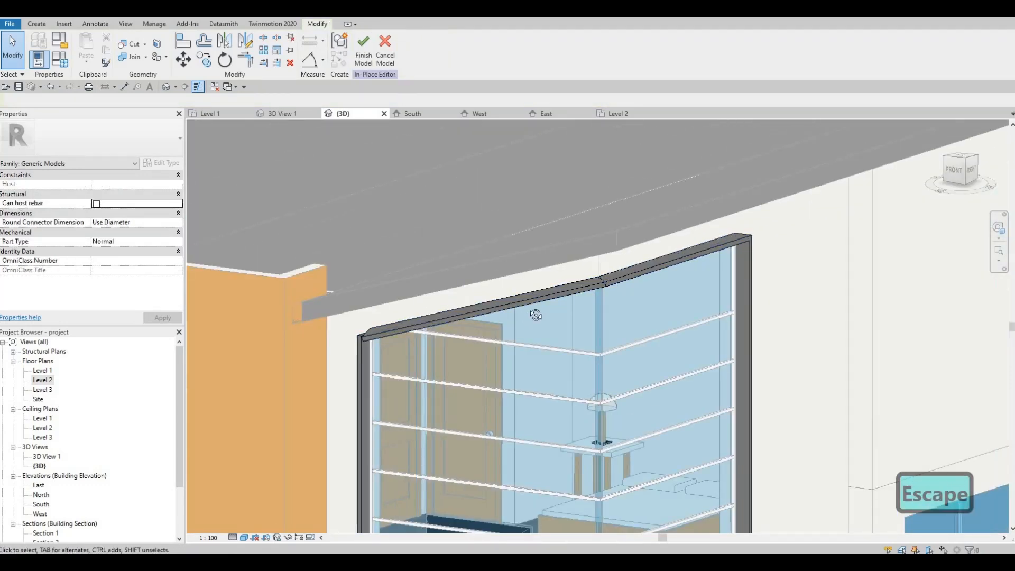
pyautogui.keyDown('shift'); pyautogui.moveTo(494, 328); pyautogui.dragTo(452, 341, button='middle'); pyautogui.keyUp('shift')
pyautogui.scroll(6, 469, 320)
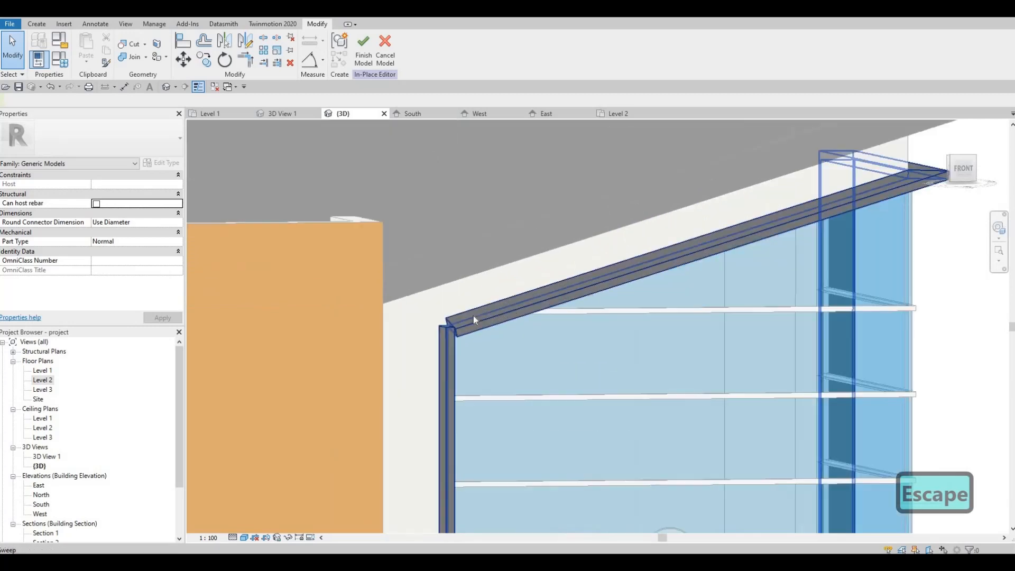
pyautogui.scroll(-3, 452, 298)
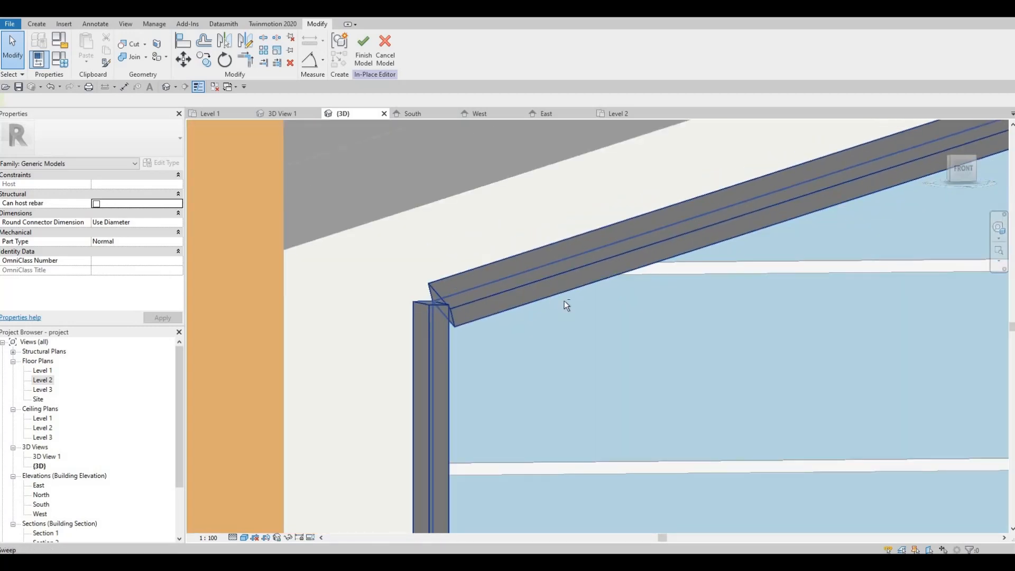
pyautogui.keyDown('shift'); pyautogui.moveTo(563, 301); pyautogui.dragTo(586, 296, button='middle'); pyautogui.keyUp('shift')
pyautogui.scroll(-4, 665, 310)
pyautogui.keyDown('shift'); pyautogui.moveTo(659, 335); pyautogui.dragTo(615, 308, button='middle'); pyautogui.keyUp('shift')
pyautogui.scroll(5, 572, 294)
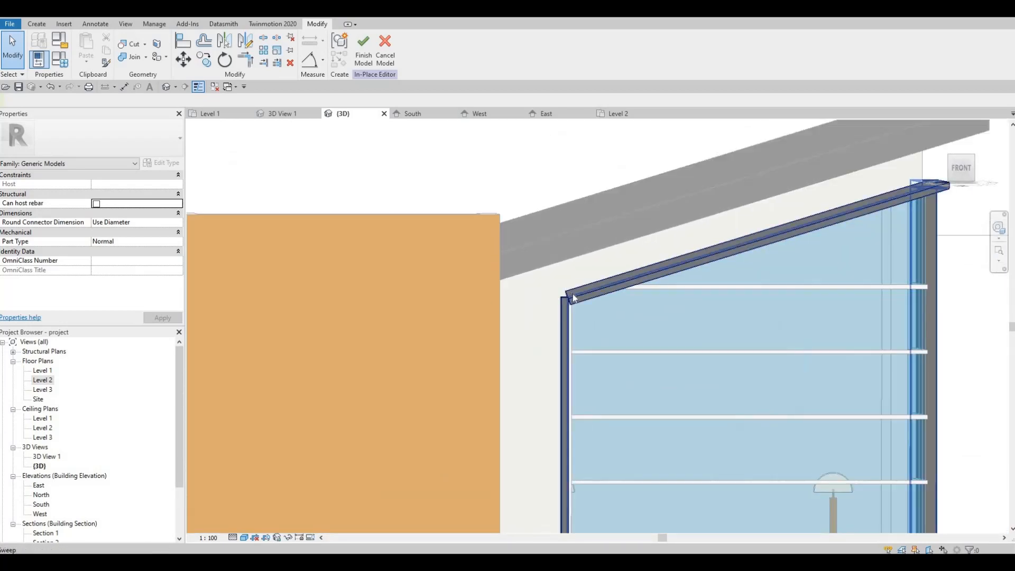
pyautogui.keyDown('shift'); pyautogui.moveTo(391, 346); pyautogui.dragTo(573, 275, button='middle'); pyautogui.keyUp('shift')
pyautogui.scroll(-4, 573, 280)
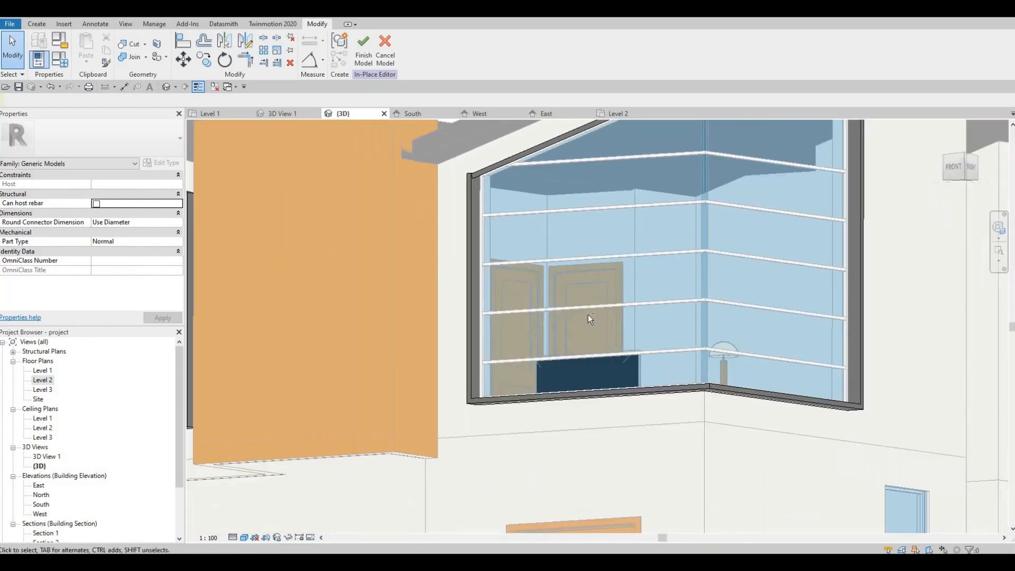
pyautogui.keyDown('shift'); pyautogui.moveTo(588, 314); pyautogui.dragTo(597, 319, button='middle'); pyautogui.keyUp('shift')
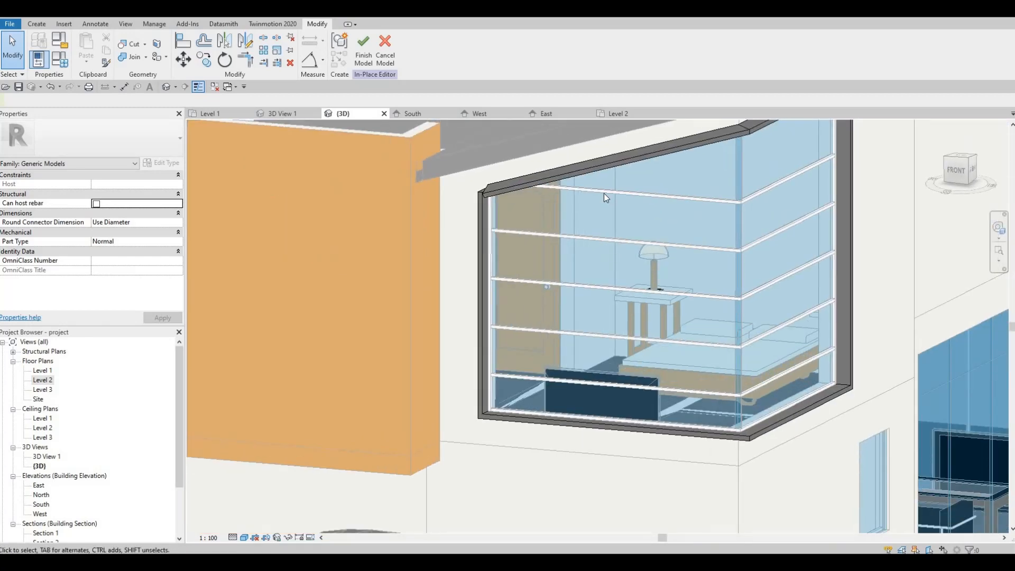
pyautogui.keyDown('shift'); pyautogui.moveTo(604, 192); pyautogui.dragTo(592, 222, button='middle'); pyautogui.keyUp('shift')
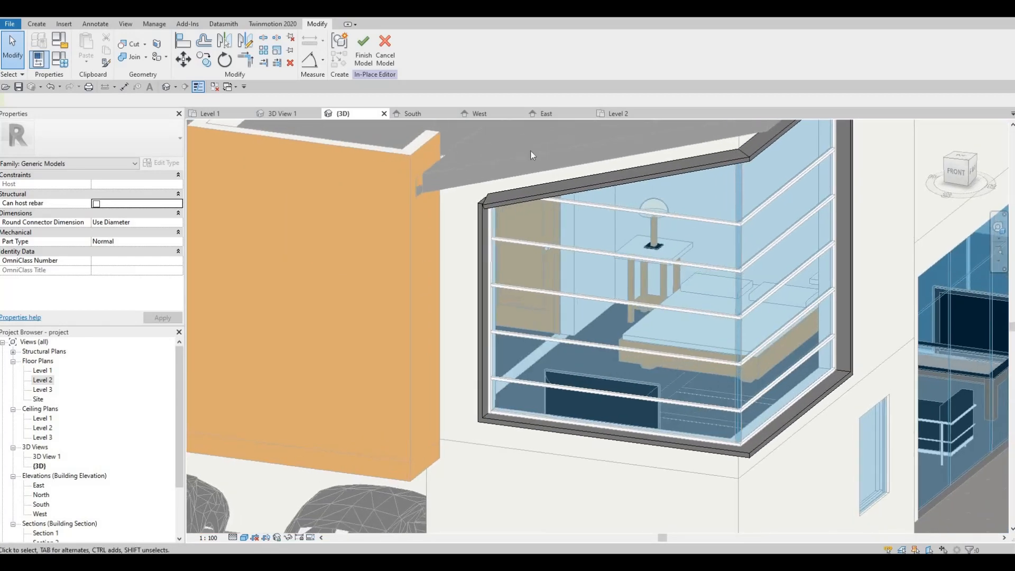
# Step: Reopen the corner window's frame sweep and its path for editing
pyautogui.doubleClick(607, 168)
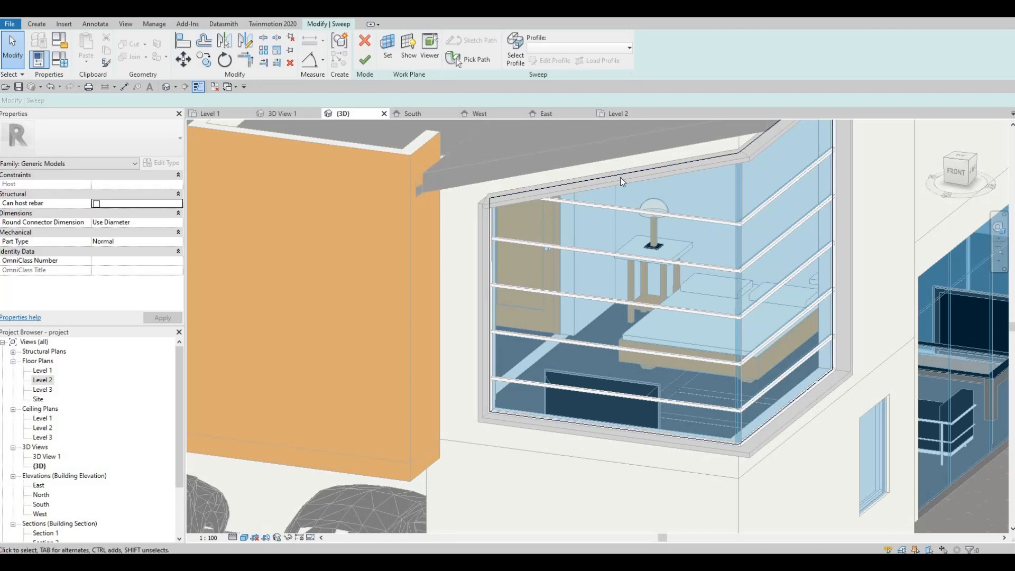
pyautogui.click(479, 60)
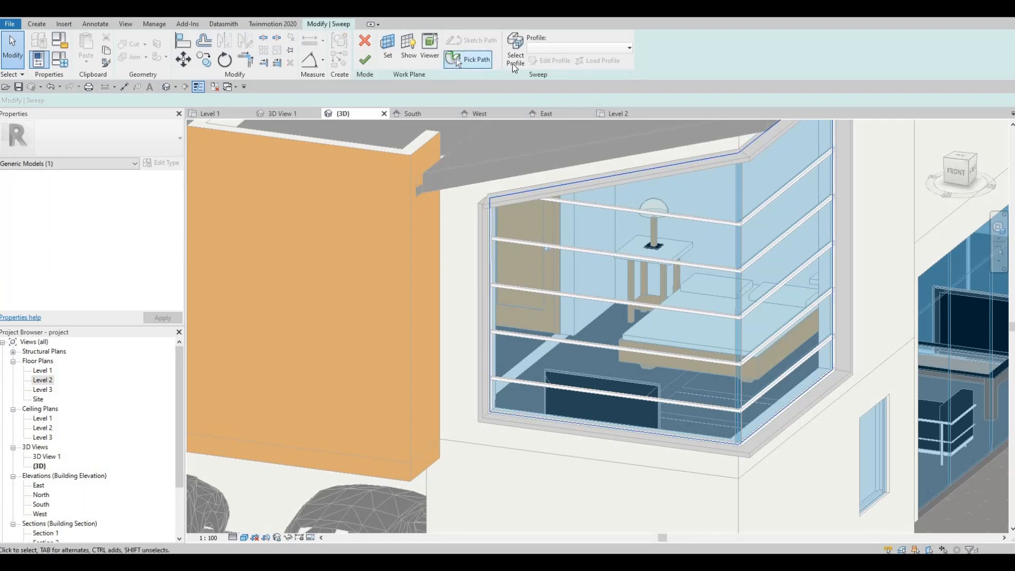
pyautogui.click(471, 60)
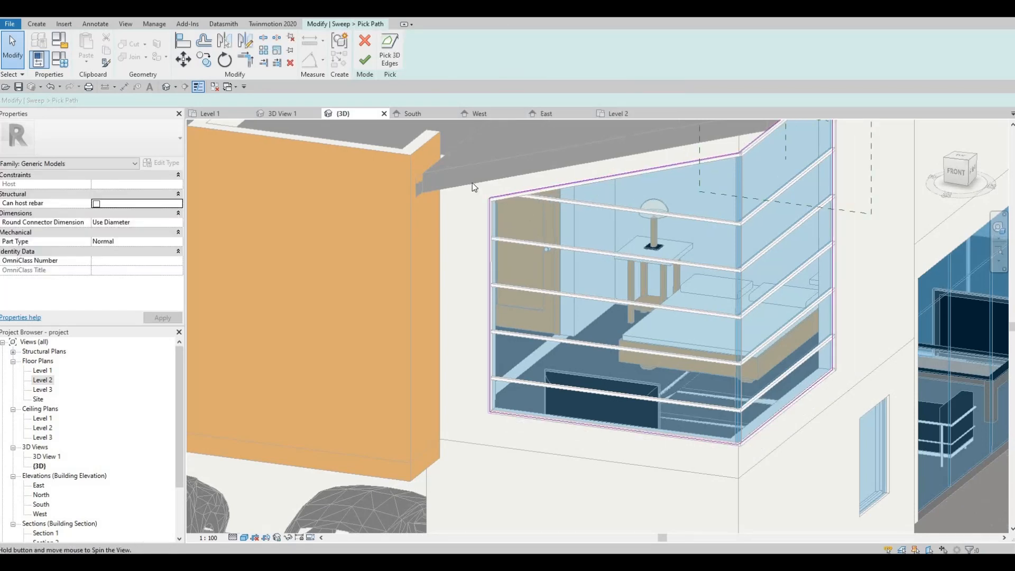
# Step: Examine how the path lines meet at the upper corners of the corner window
pyautogui.scroll(5, 471, 182)
pyautogui.scroll(5, 515, 236)
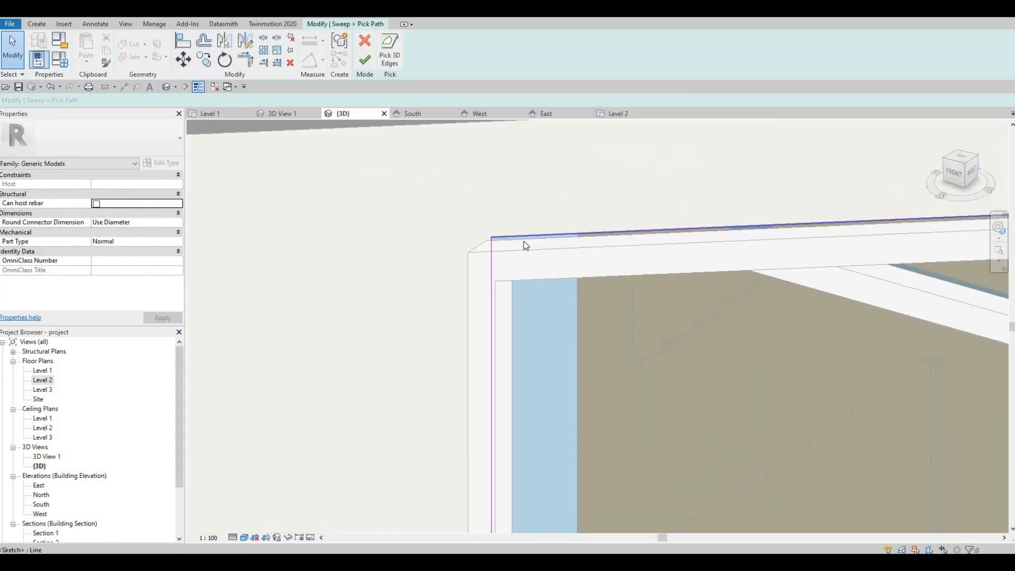
pyautogui.scroll(-6, 510, 227)
pyautogui.moveTo(376, 255); pyautogui.dragTo(288, 250, button='middle')
pyautogui.moveTo(761, 284); pyautogui.dragTo(235, 261, button='middle')
pyautogui.moveTo(892, 172); pyautogui.dragTo(809, 188, button='middle')
pyautogui.scroll(2, 803, 183)
pyautogui.scroll(3, 801, 183)
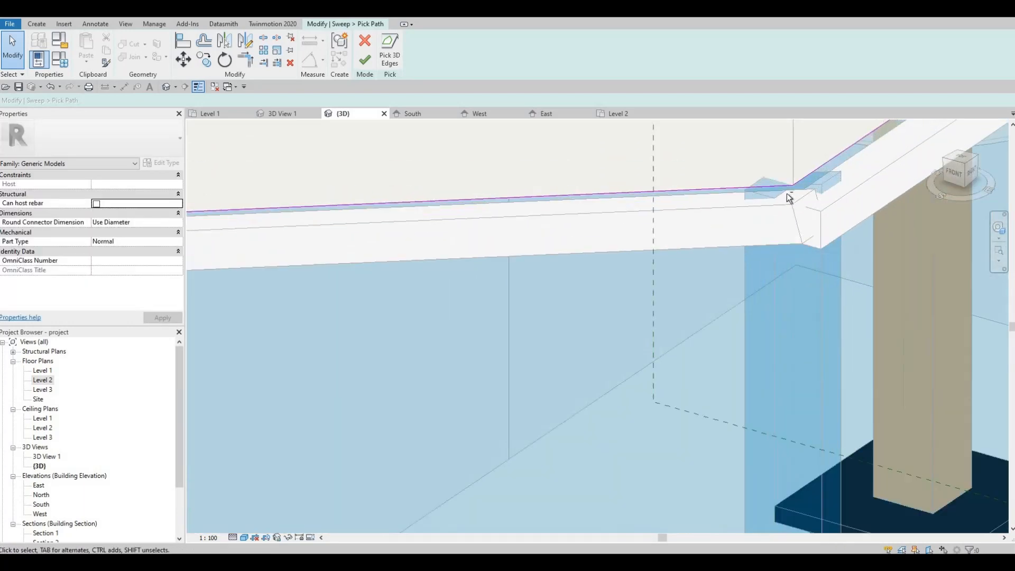
pyautogui.scroll(-5, 736, 218)
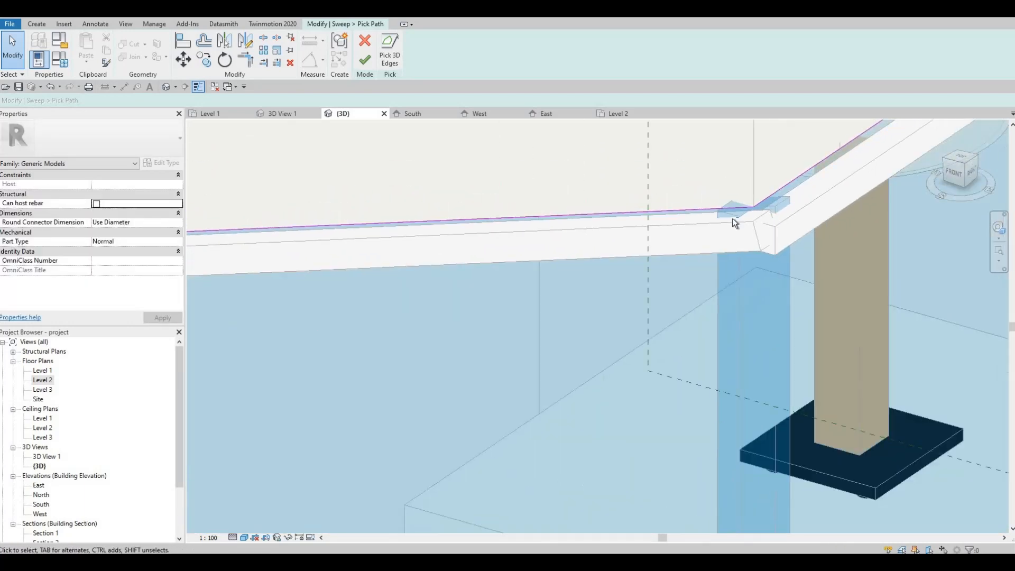
pyautogui.keyDown('shift'); pyautogui.moveTo(687, 186); pyautogui.dragTo(546, 271, button='middle'); pyautogui.keyUp('shift')
pyautogui.moveTo(365, 140); pyautogui.dragTo(471, 205, button='middle')
pyautogui.scroll(3, 471, 205)
pyautogui.scroll(4, 489, 249)
pyautogui.keyDown('shift'); pyautogui.moveTo(496, 283); pyautogui.dragTo(653, 234, button='middle'); pyautogui.keyUp('shift')
pyautogui.scroll(-6, 653, 229)
pyautogui.scroll(4, 565, 209)
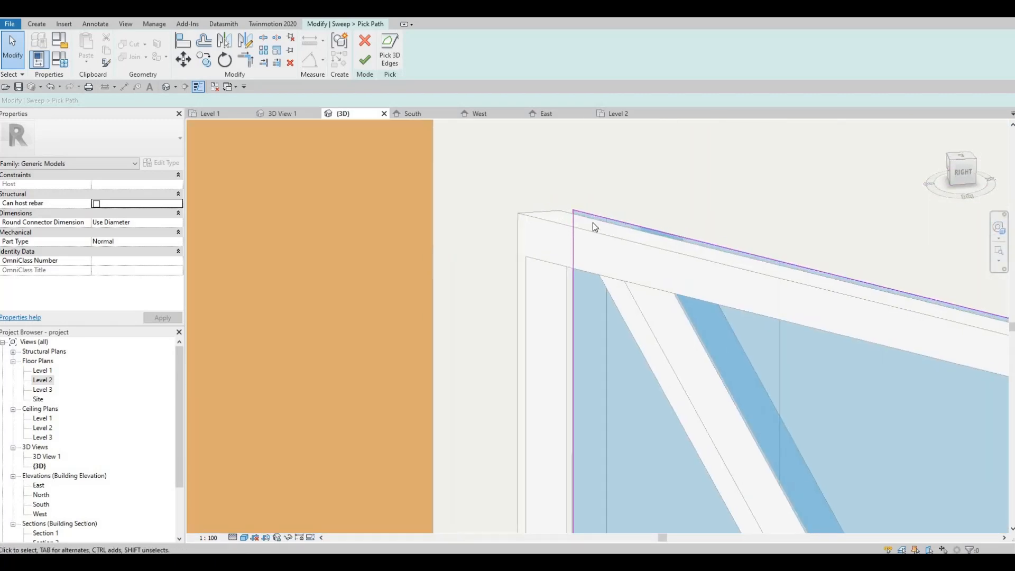
pyautogui.scroll(8, 592, 223)
pyautogui.scroll(4, 559, 229)
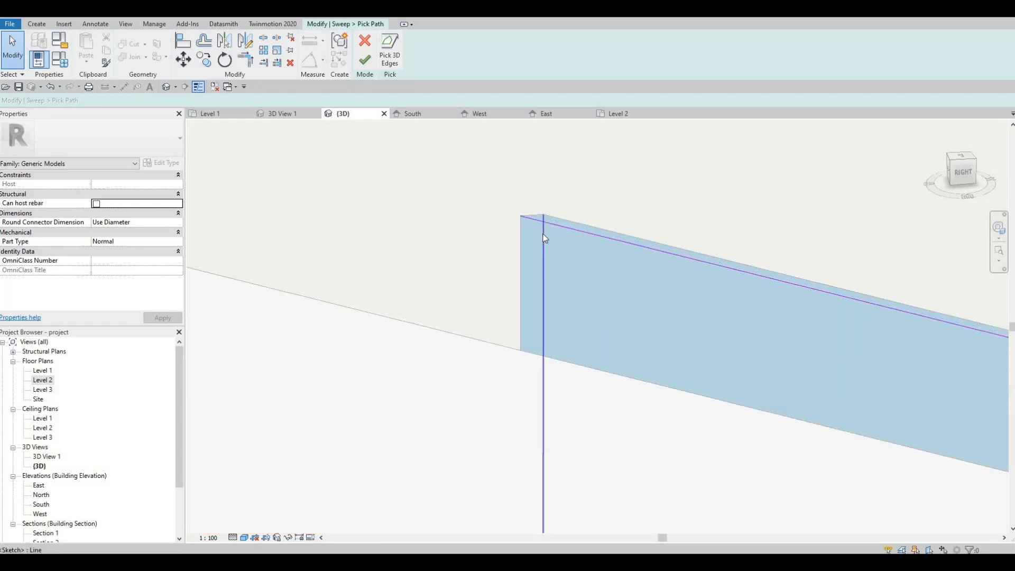
# Step: Delete the upper path line on the window's front face and re-pick that upper edge as a 3D edge
pyautogui.press('Escape')
pyautogui.click(541, 234)
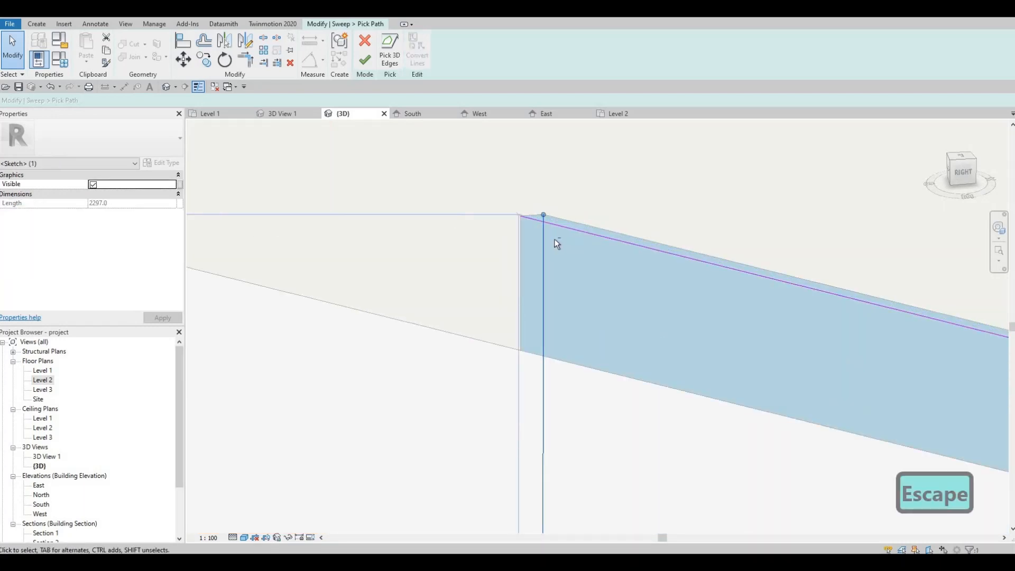
pyautogui.scroll(-5, 489, 296)
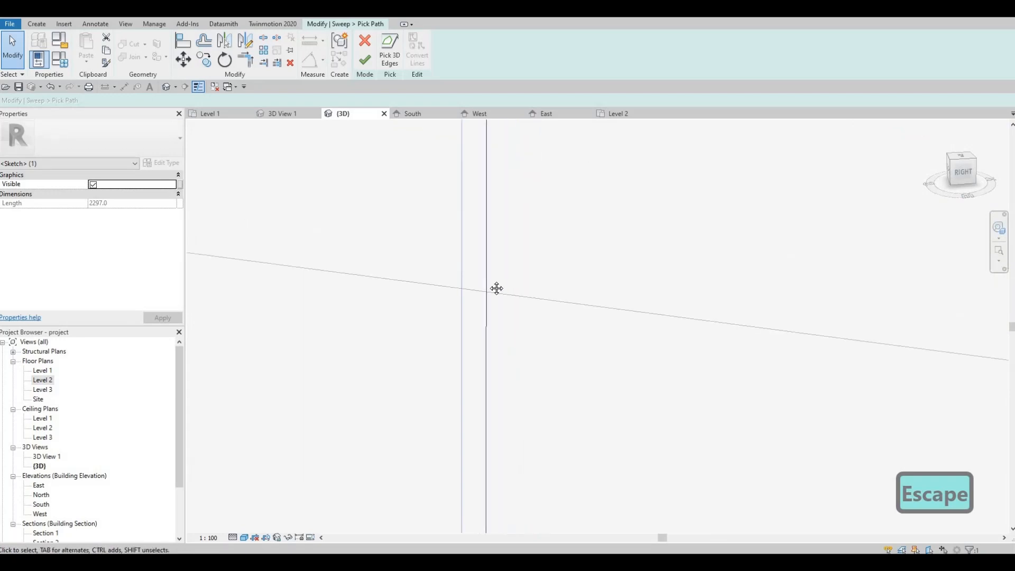
pyautogui.press('Escape')
pyautogui.click(493, 227)
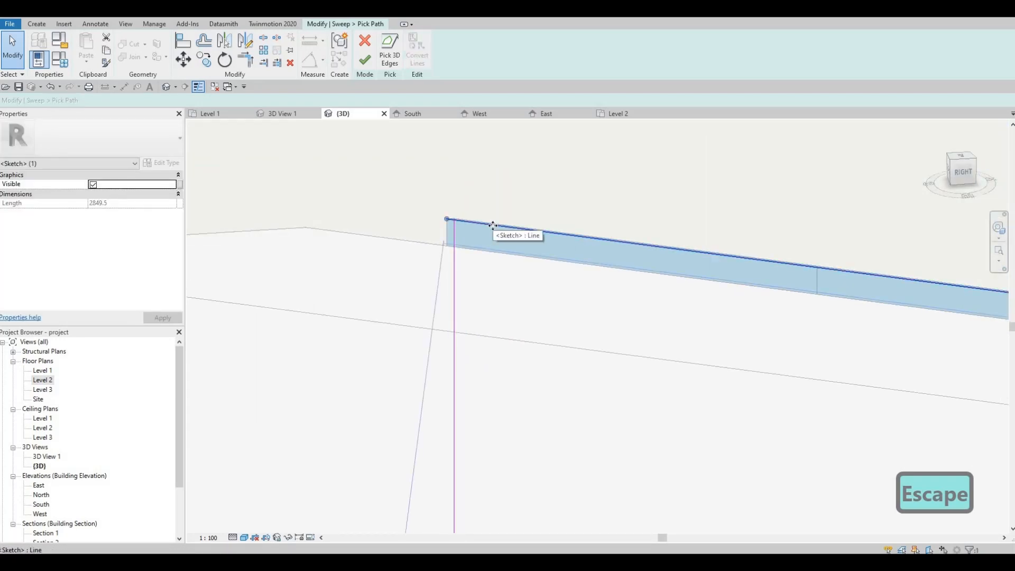
pyautogui.press('Delete')
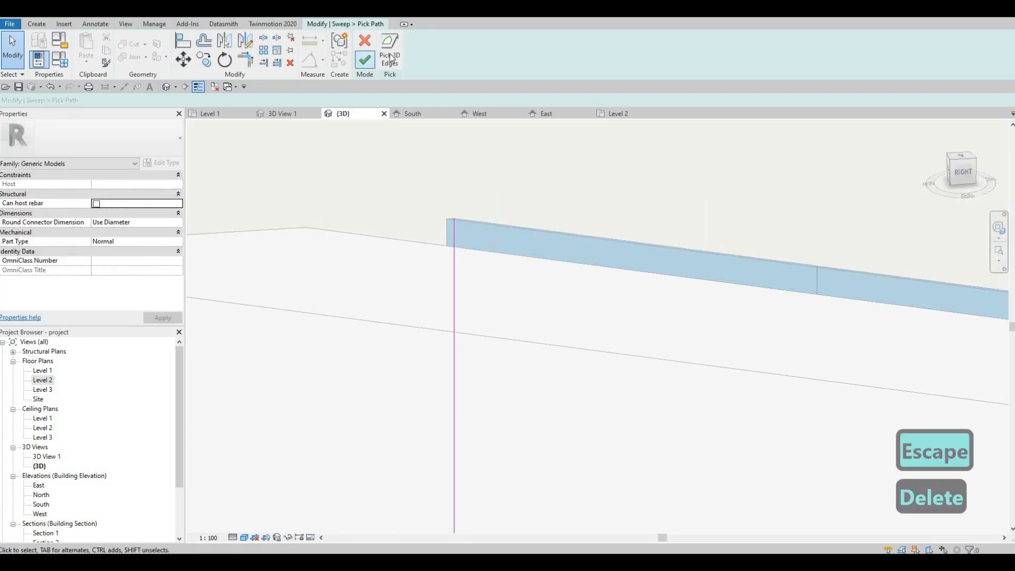
pyautogui.scroll(3, 467, 217)
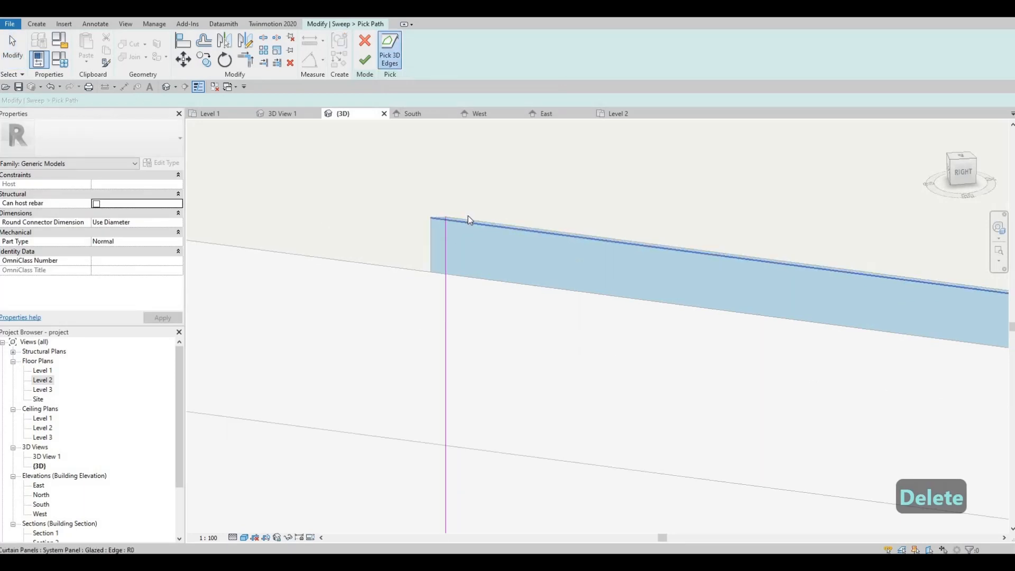
pyautogui.click(451, 216)
# Step: Trim the front and side upper path lines to each other at the window's corner, removing the overshoot
pyautogui.scroll(-7, 465, 217)
pyautogui.moveTo(712, 259); pyautogui.dragTo(191, 203, button='middle')
pyautogui.scroll(-2, 492, 240)
pyautogui.moveTo(910, 278); pyautogui.dragTo(500, 227, button='middle')
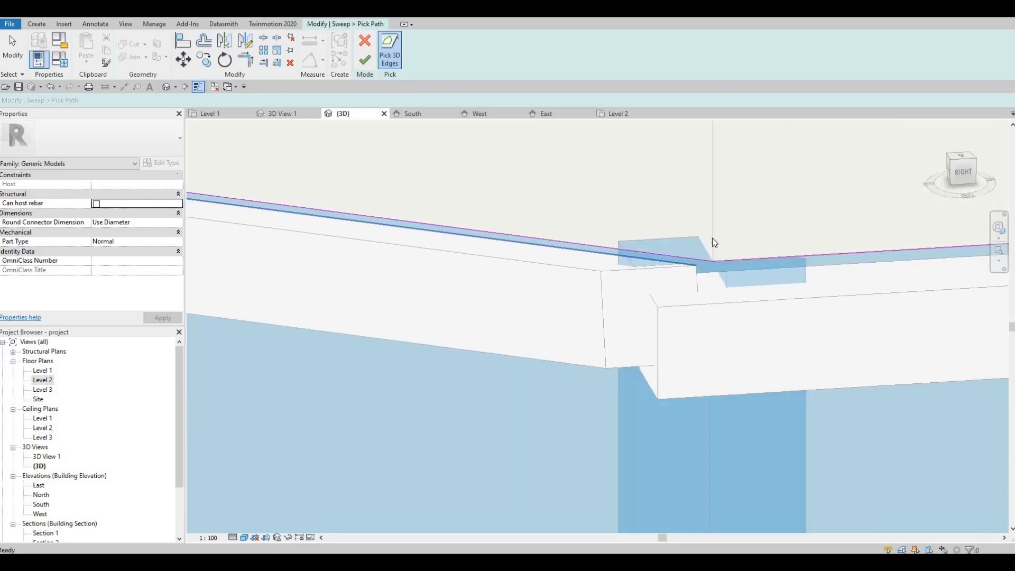
pyautogui.scroll(8, 712, 307)
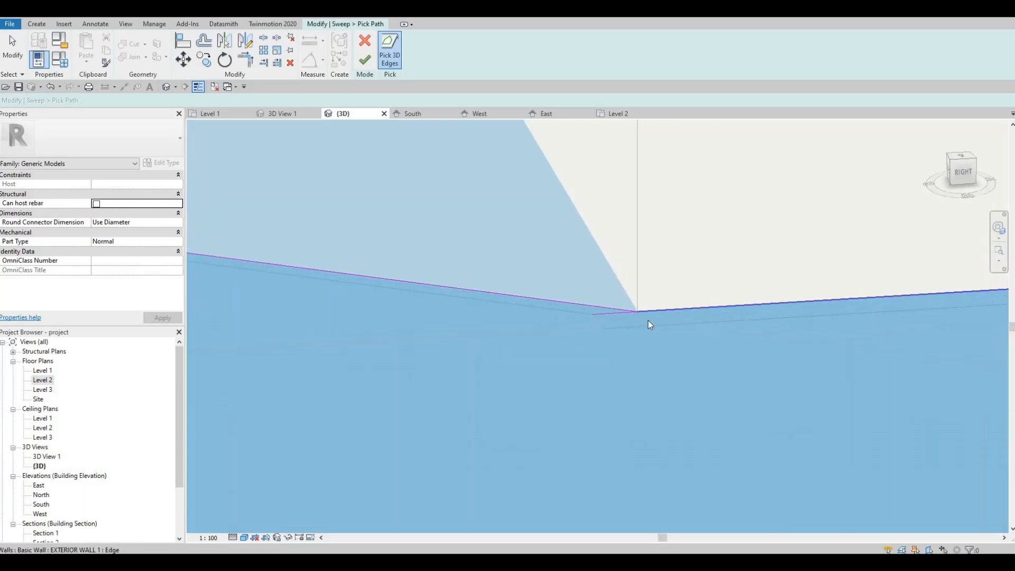
pyautogui.press('Escape')
pyautogui.press('t')
pyautogui.press('r')
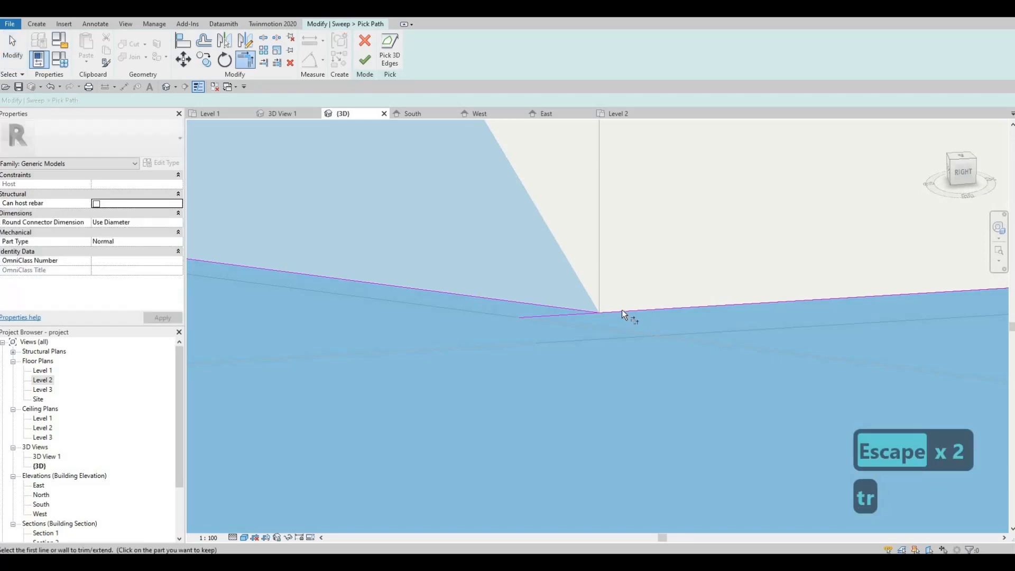
pyautogui.click(588, 299)
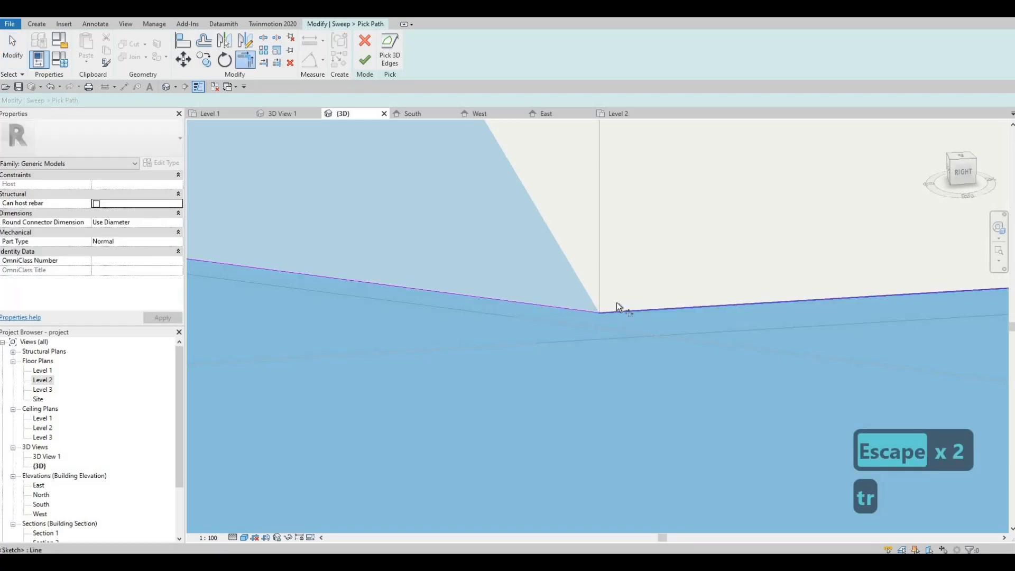
# Step: Try to finish the path and the sweep, and delete the sweep element that causes the error
pyautogui.scroll(-7, 435, 296)
pyautogui.moveTo(436, 295); pyautogui.dragTo(409, 303, button='middle')
pyautogui.scroll(-5, 423, 296)
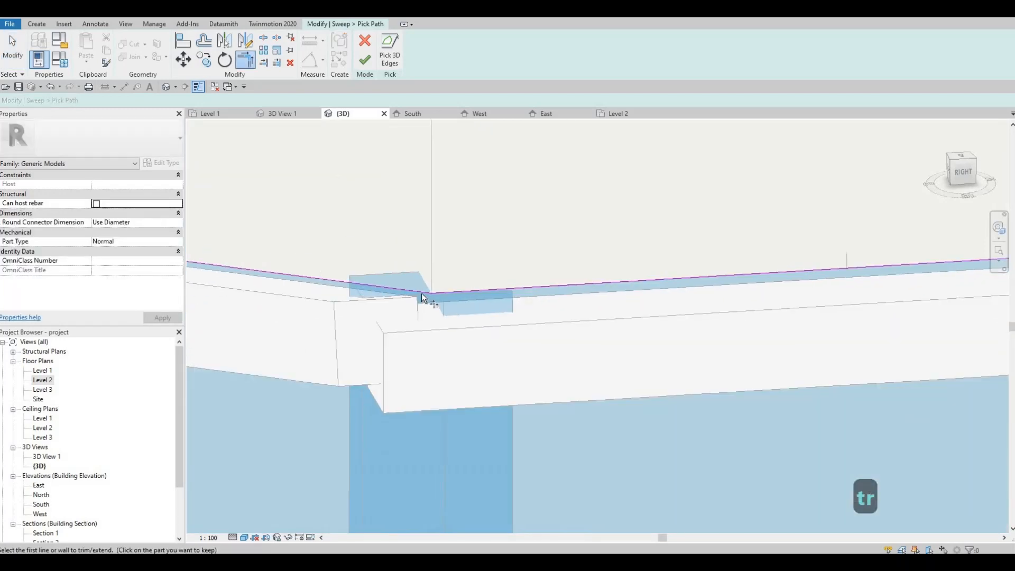
pyautogui.moveTo(524, 301); pyautogui.dragTo(428, 295, button='middle')
pyautogui.scroll(-5, 428, 296)
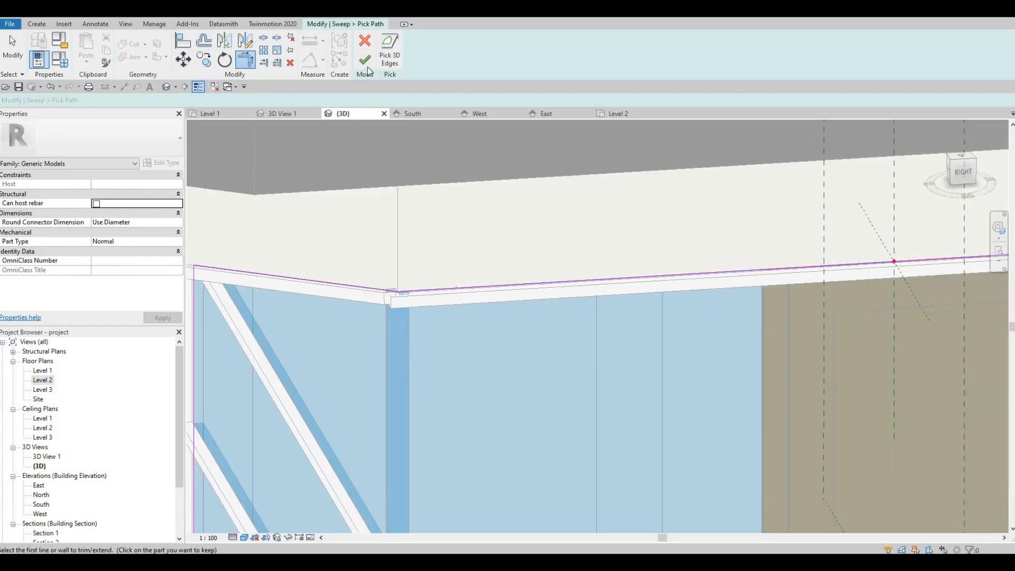
pyautogui.click(366, 65)
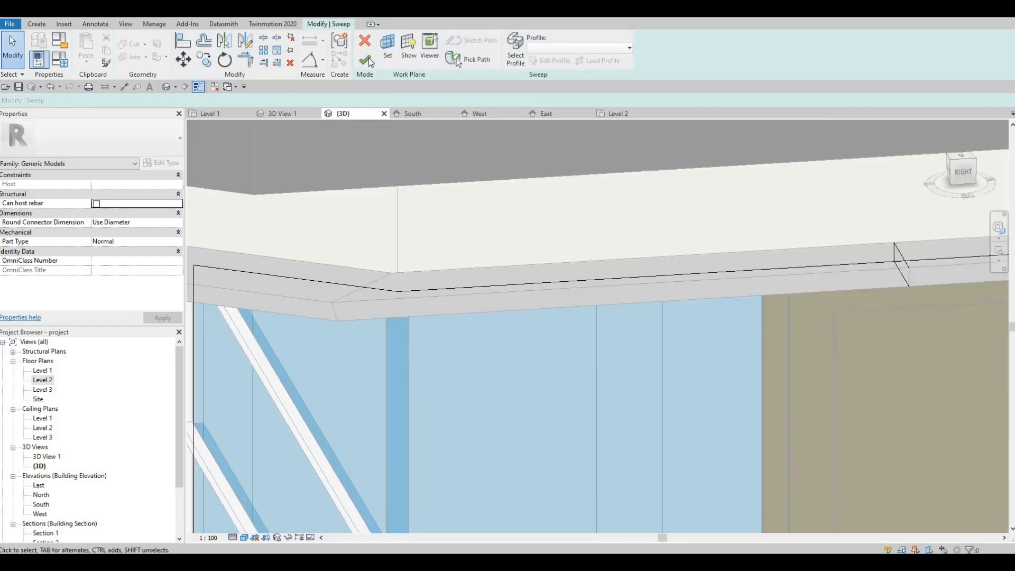
pyautogui.click(368, 61)
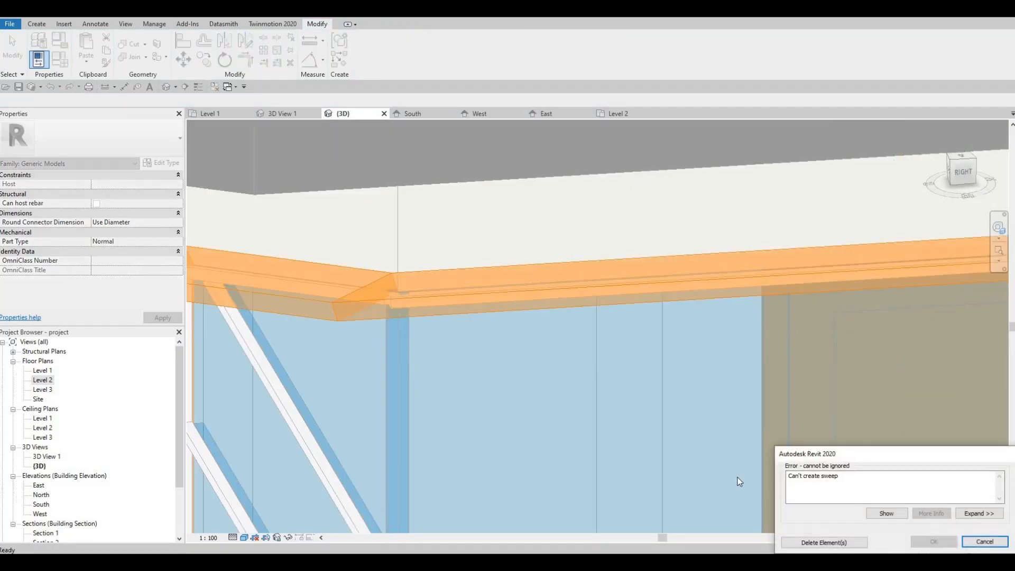
pyautogui.click(824, 542)
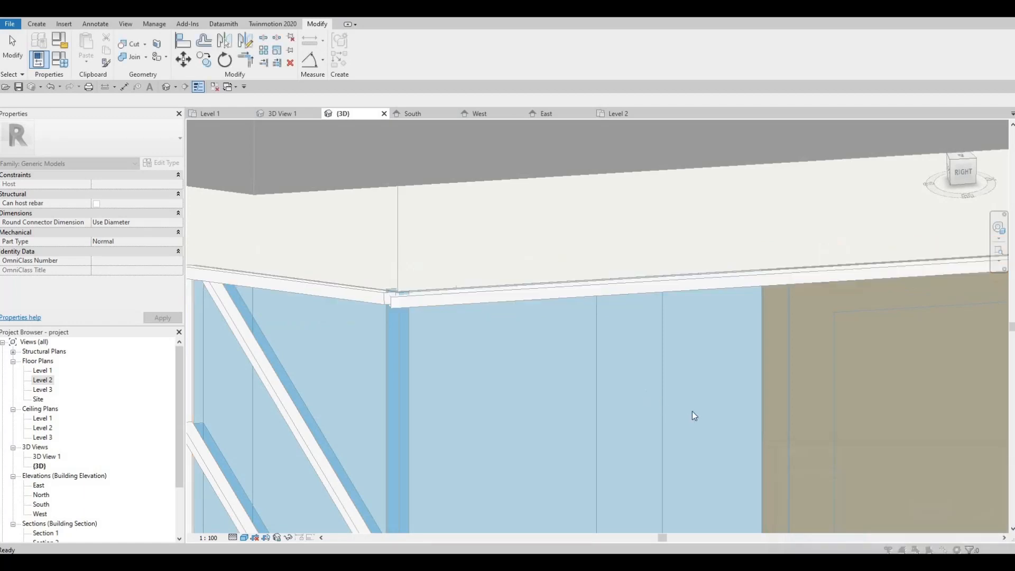
# Step: Undo the deletion of the sweep to return to sweep editing
pyautogui.scroll(-5, 693, 413)
pyautogui.keyDown('shift'); pyautogui.moveTo(822, 419); pyautogui.dragTo(738, 363, button='middle'); pyautogui.keyUp('shift')
pyautogui.moveTo(783, 389); pyautogui.dragTo(731, 354, button='middle')
pyautogui.hotkey('ctrl', 'z')
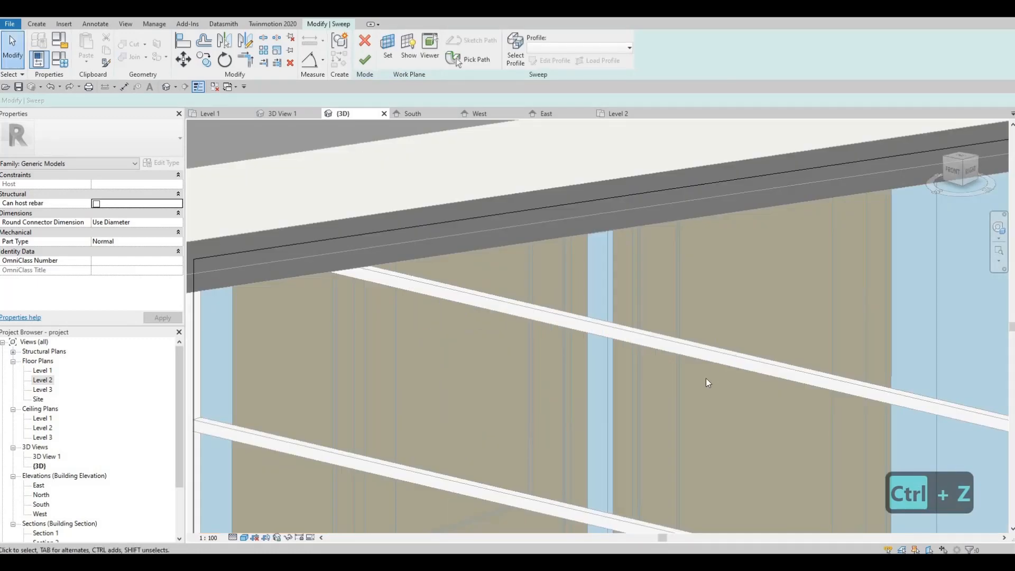
# Step: Examine the sweep's profile and path around the upper window corner, and try to finish the sweep again
pyautogui.scroll(-4, 706, 365)
pyautogui.moveTo(521, 206); pyautogui.dragTo(405, 195, button='middle')
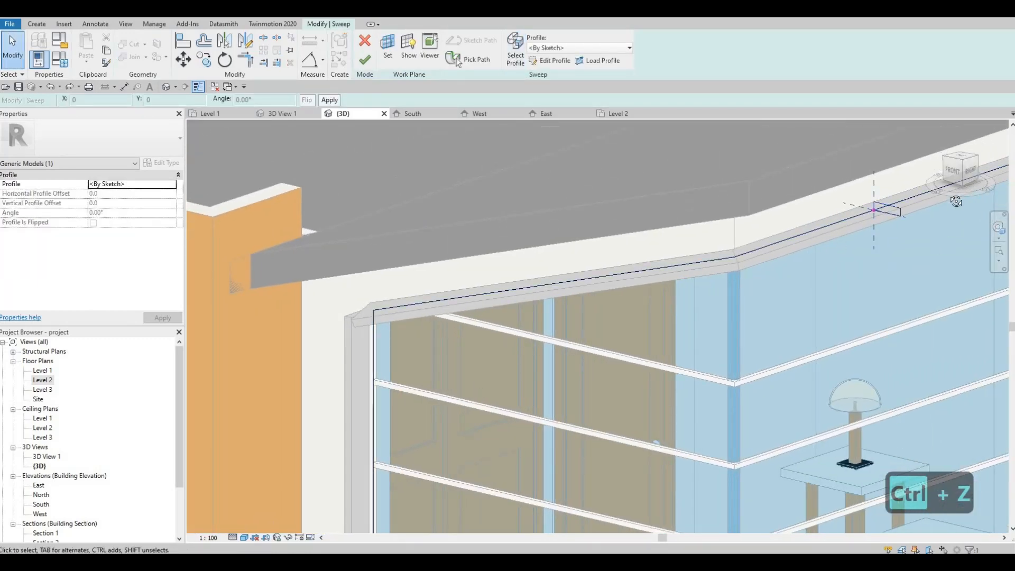
pyautogui.keyDown('shift'); pyautogui.moveTo(955, 201); pyautogui.dragTo(988, 169, button='middle'); pyautogui.keyUp('shift')
pyautogui.scroll(2, 901, 197)
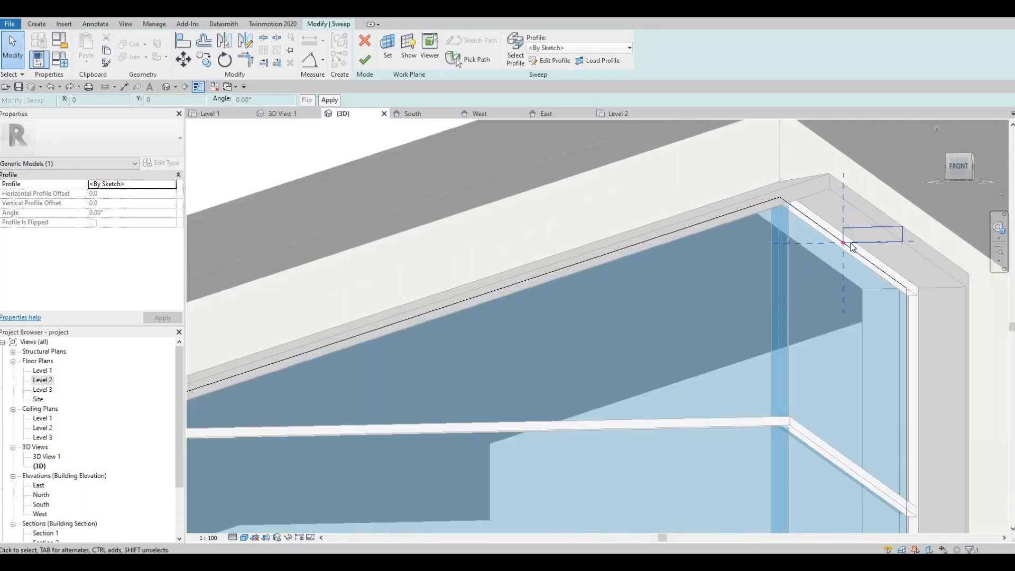
pyautogui.scroll(2, 850, 247)
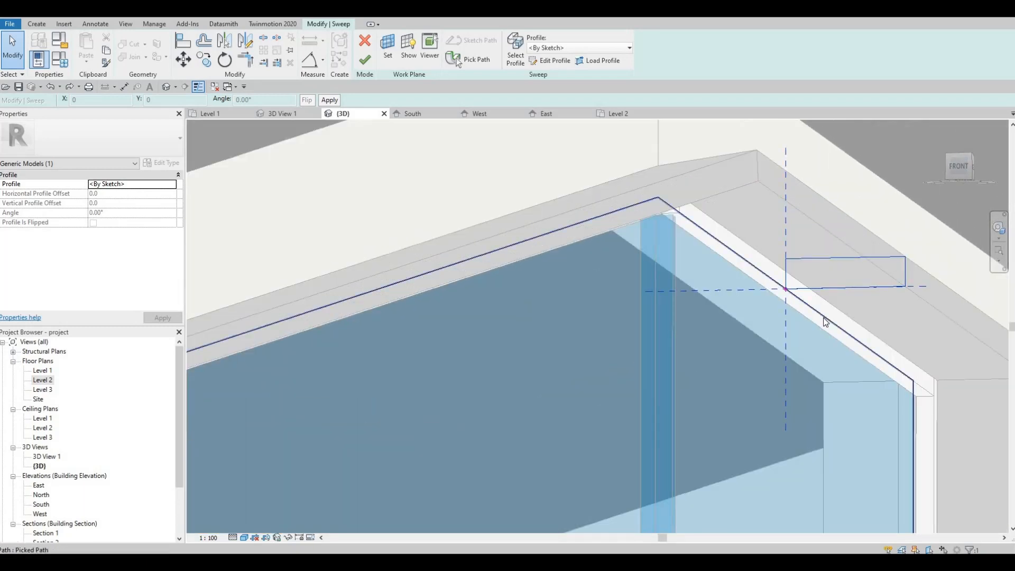
pyautogui.scroll(1, 825, 321)
pyautogui.keyDown('shift'); pyautogui.moveTo(812, 343); pyautogui.dragTo(856, 287, button='middle'); pyautogui.keyUp('shift')
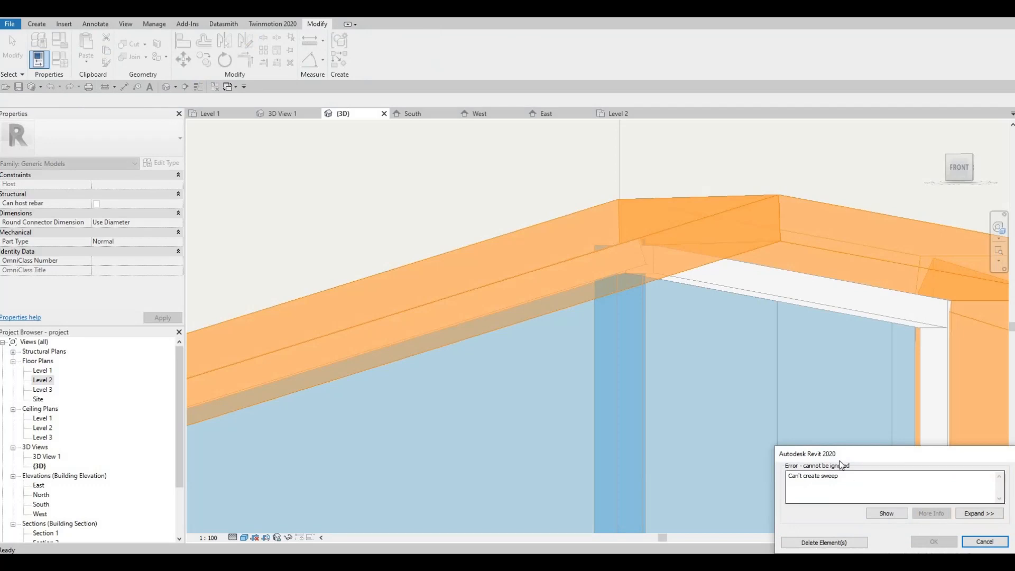
# Step: Cancel the attempted sweep and undo the path completion to resume editing the path
pyautogui.press('Escape')
pyautogui.press('Escape')
pyautogui.scroll(4, 736, 400)
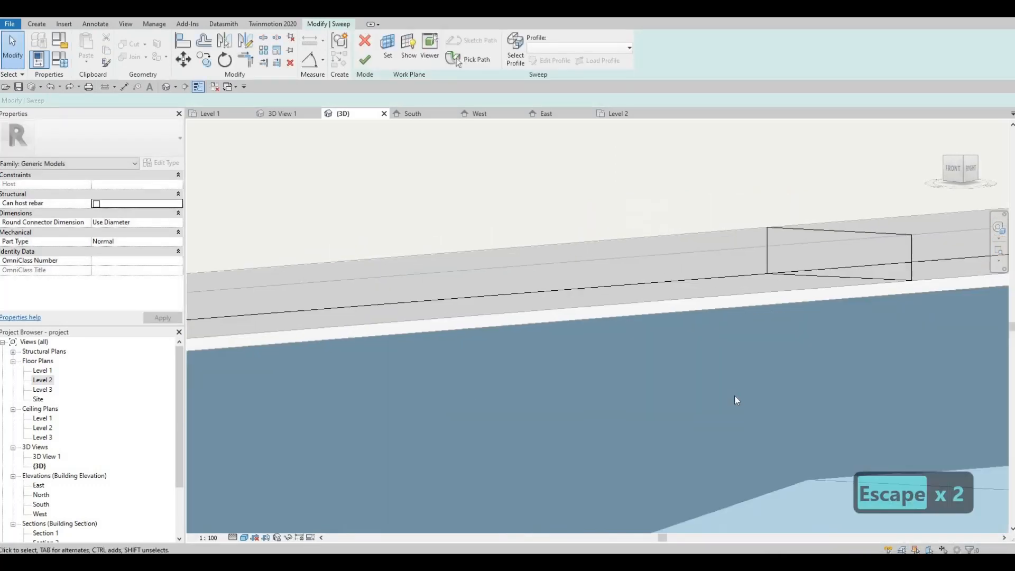
pyautogui.scroll(-4, 734, 400)
pyautogui.hotkey('ctrl', 'z')
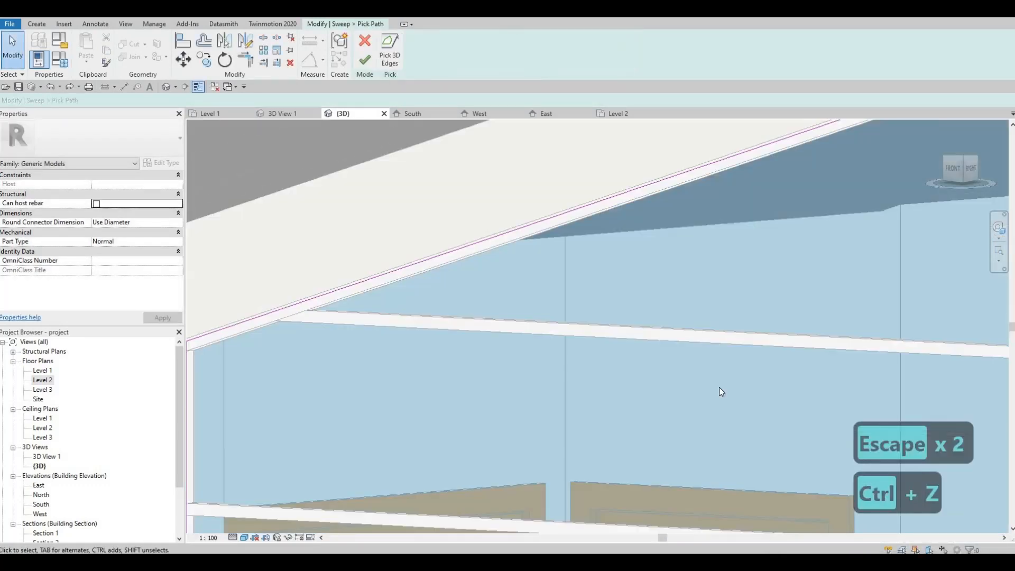
# Step: Examine how the upper path lines meet at the corner and compare it with the other corner window's existing frame
pyautogui.scroll(-5, 719, 391)
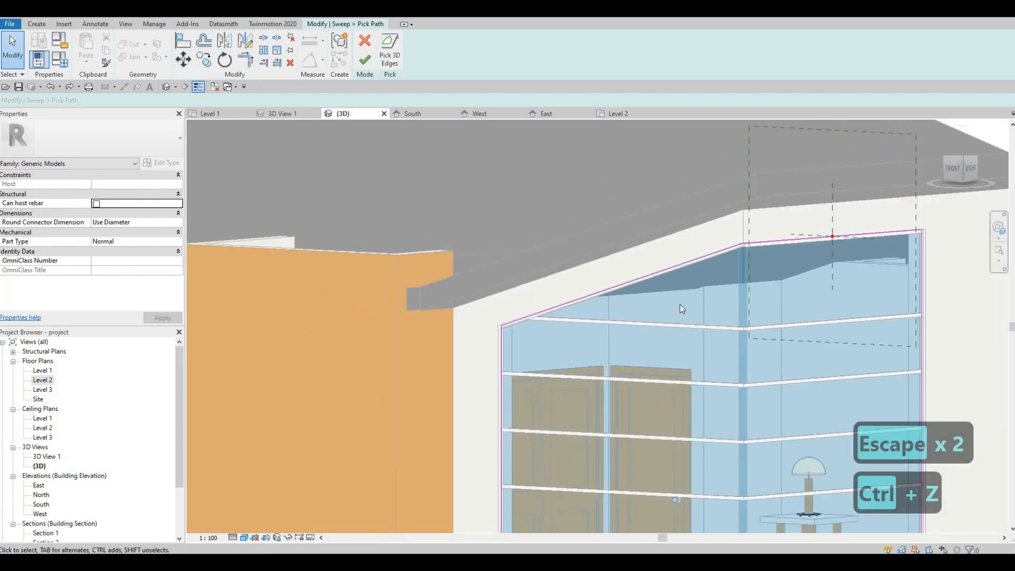
pyautogui.scroll(-3, 680, 304)
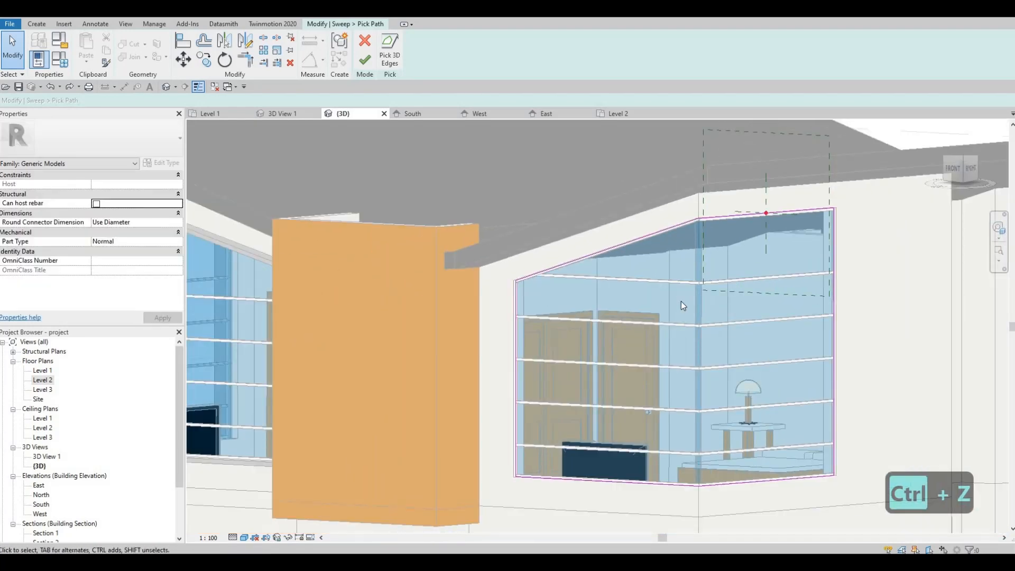
pyautogui.keyDown('shift'); pyautogui.moveTo(778, 360); pyautogui.dragTo(828, 404, button='middle'); pyautogui.keyUp('shift')
pyautogui.scroll(5, 735, 228)
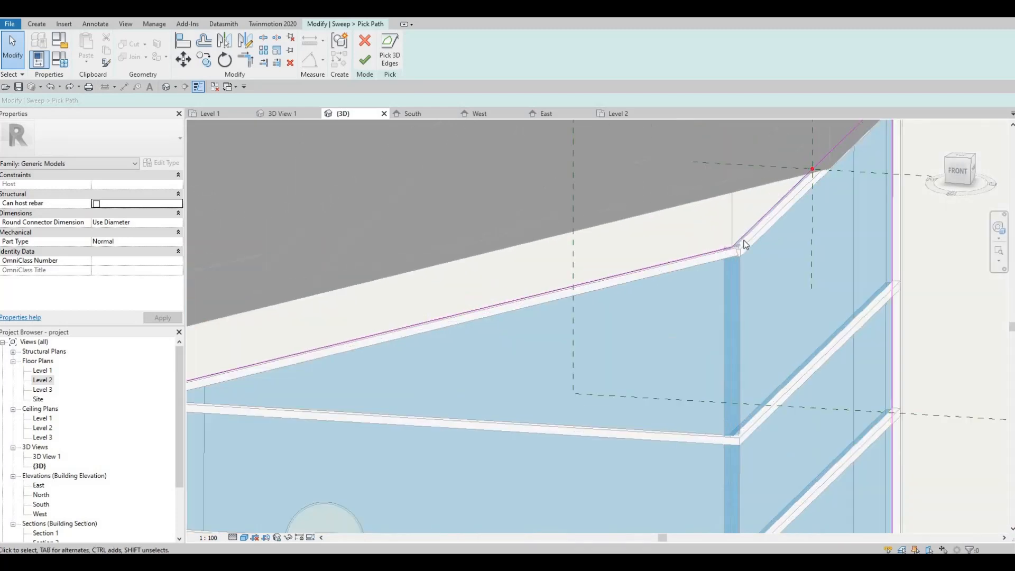
pyautogui.scroll(6, 744, 244)
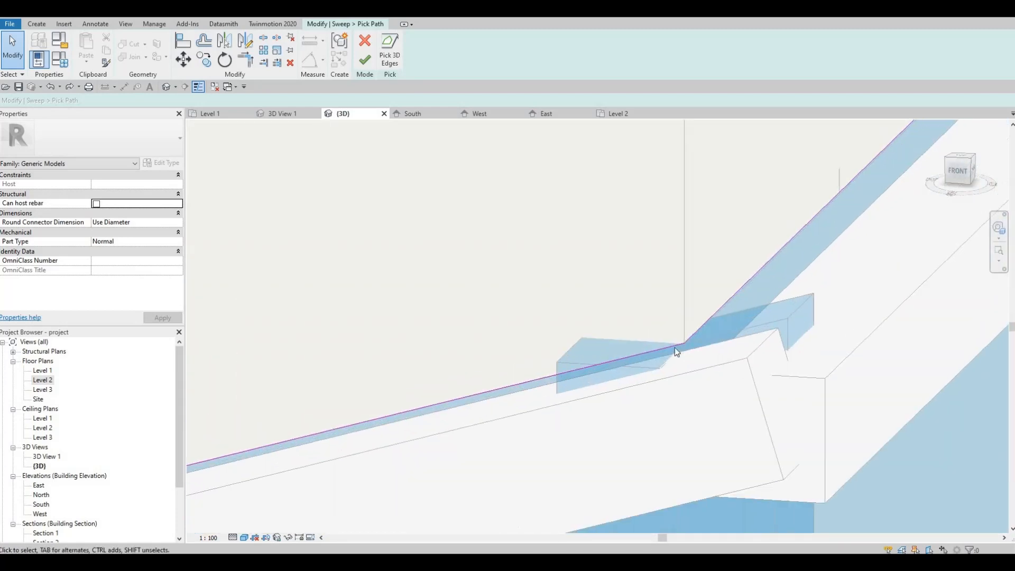
pyautogui.keyDown('shift'); pyautogui.moveTo(674, 347); pyautogui.dragTo(745, 264, button='middle'); pyautogui.keyUp('shift')
pyautogui.scroll(-2, 742, 260)
pyautogui.scroll(-2, 756, 259)
pyautogui.scroll(-1, 751, 270)
pyautogui.moveTo(725, 327); pyautogui.dragTo(420, 225, button='middle')
pyautogui.scroll(6, 443, 246)
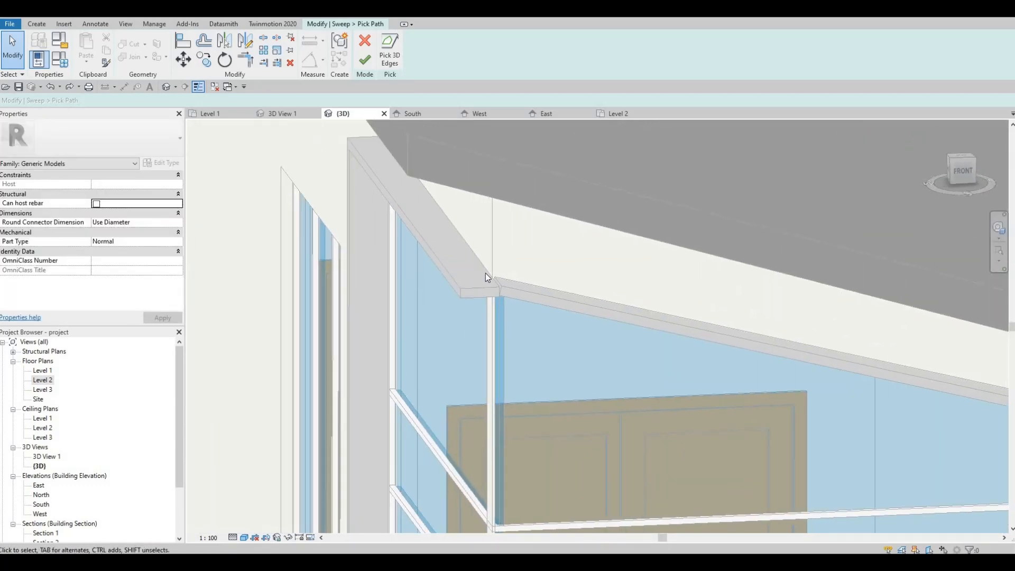
pyautogui.scroll(-4, 465, 268)
pyautogui.moveTo(759, 326); pyautogui.dragTo(475, 280, button='middle')
# Step: Pull the front upper path line's end back from the corner to a length of 2840 mm, and finish the path and sweep
pyautogui.scroll(-1, 861, 204)
pyautogui.moveTo(860, 202); pyautogui.dragTo(832, 219, button='middle')
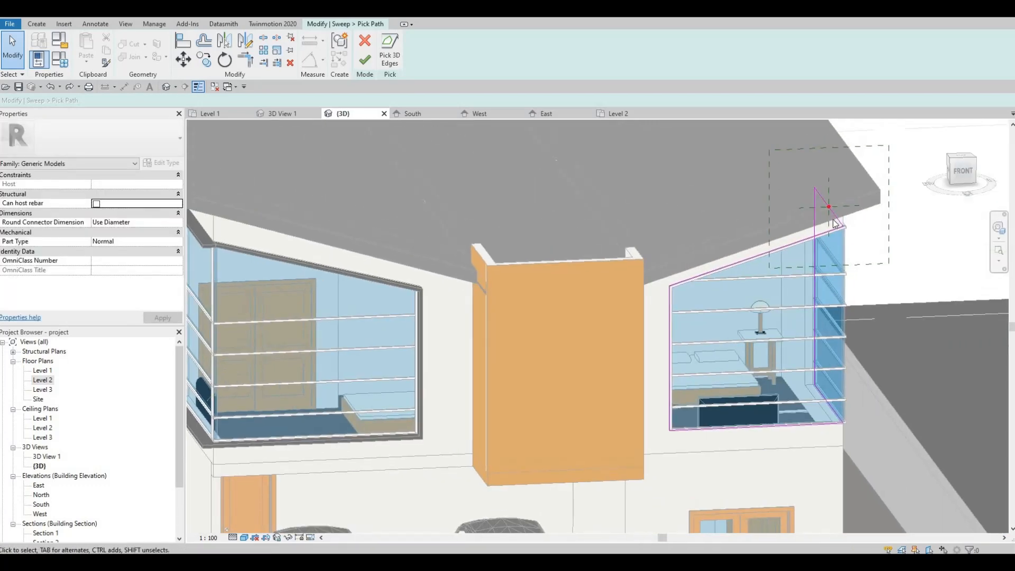
pyautogui.scroll(5, 834, 223)
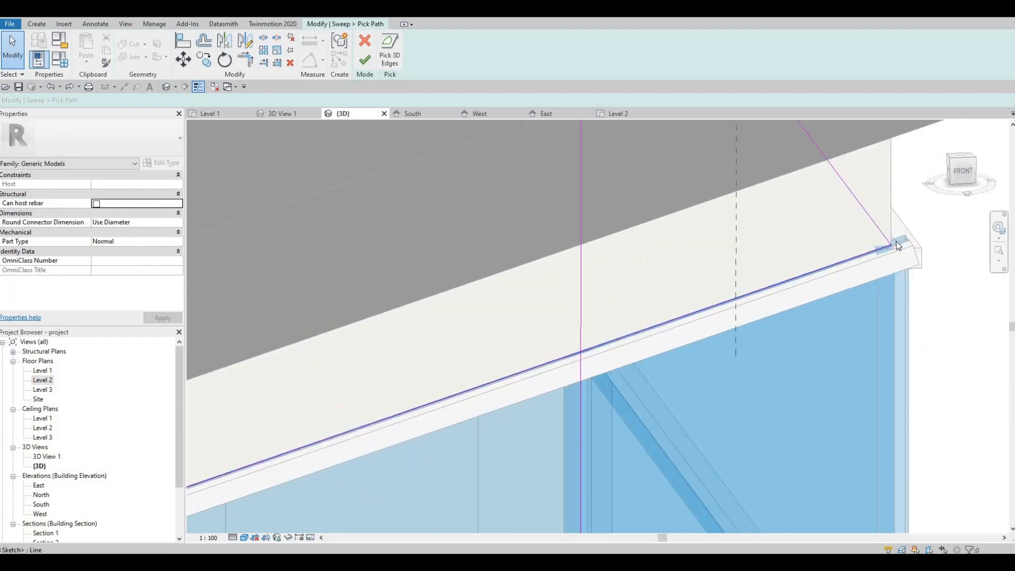
pyautogui.click(896, 241)
pyautogui.scroll(3, 893, 243)
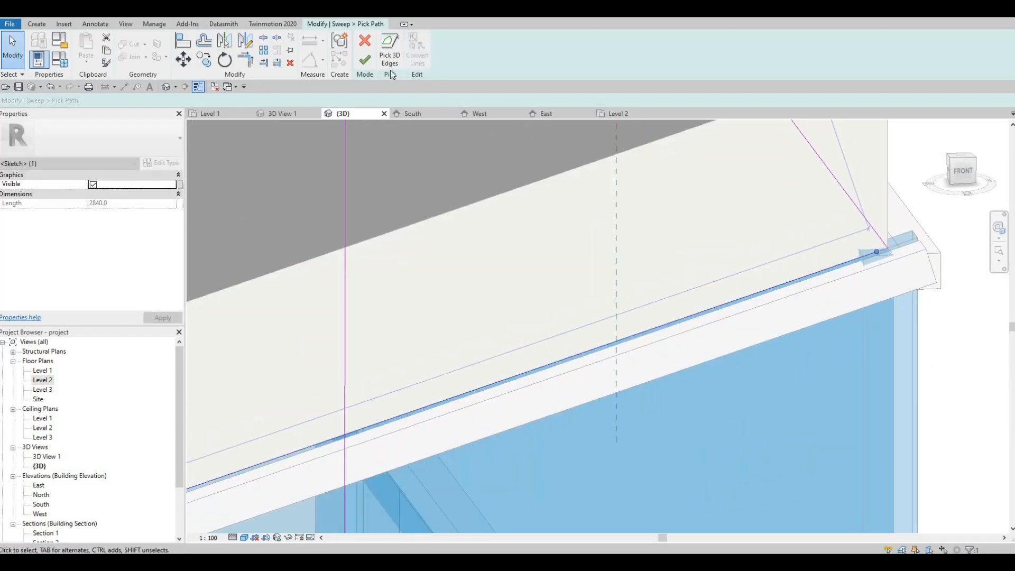
pyautogui.click(365, 59)
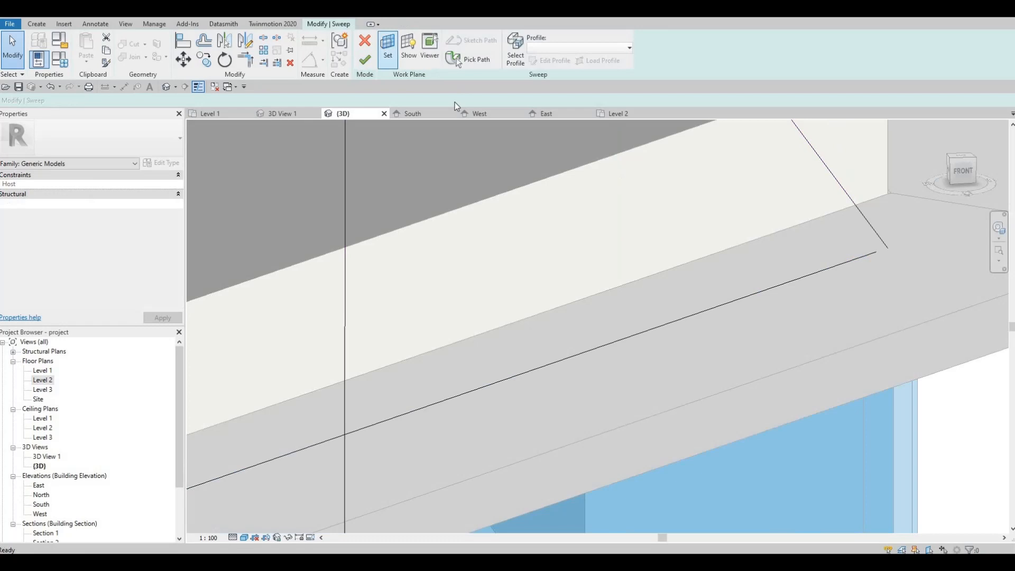
pyautogui.click(364, 59)
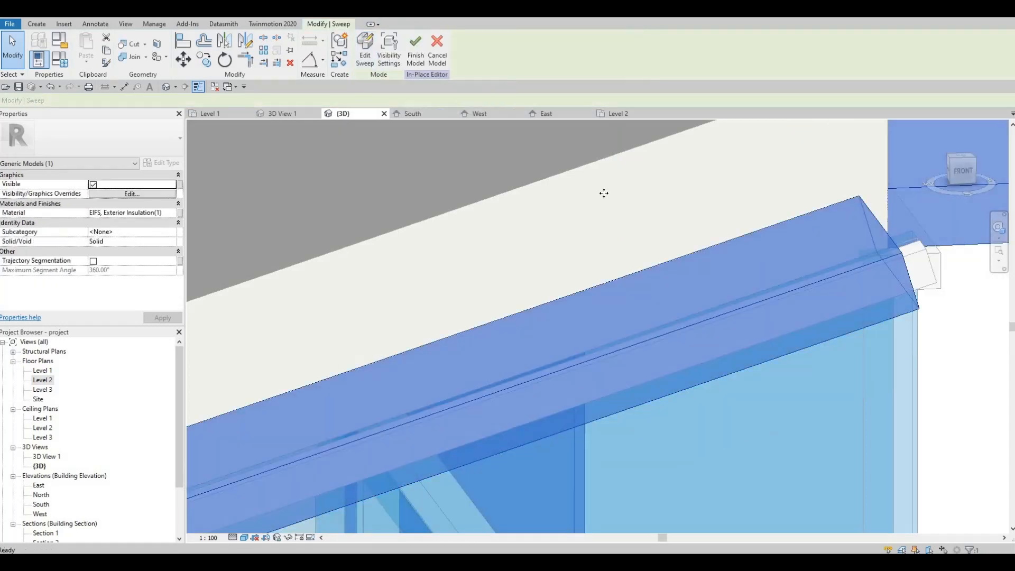
# Step: Examine the rebuilt frame from several angles and inspect the upper corner where its front and side pieces meet
pyautogui.scroll(-5, 597, 192)
pyautogui.scroll(-3, 559, 218)
pyautogui.moveTo(591, 233); pyautogui.dragTo(716, 226, button='middle')
pyautogui.scroll(-1, 716, 225)
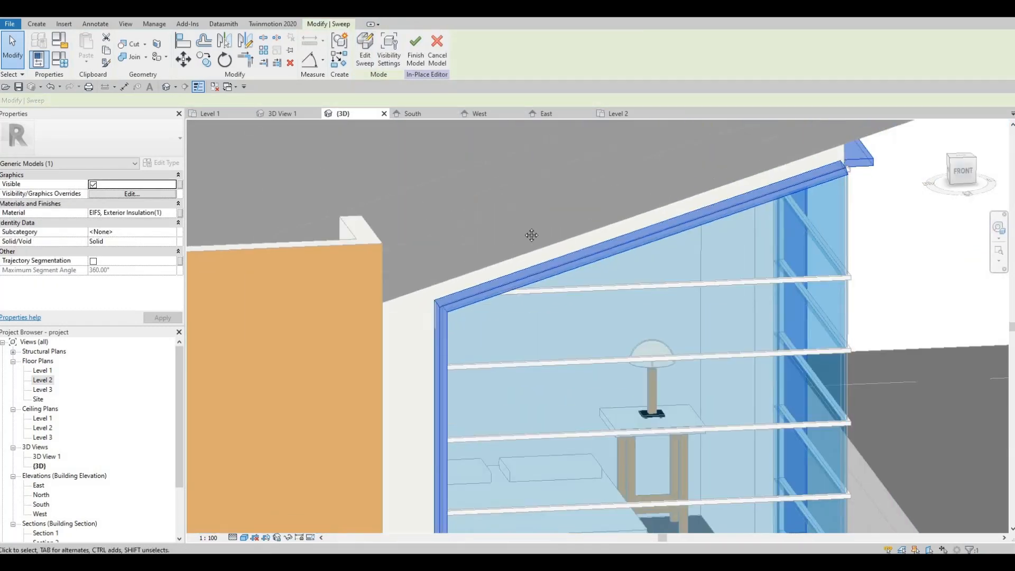
pyautogui.moveTo(532, 233); pyautogui.dragTo(599, 243, button='middle')
pyautogui.scroll(-2, 735, 199)
pyautogui.scroll(-3, 537, 233)
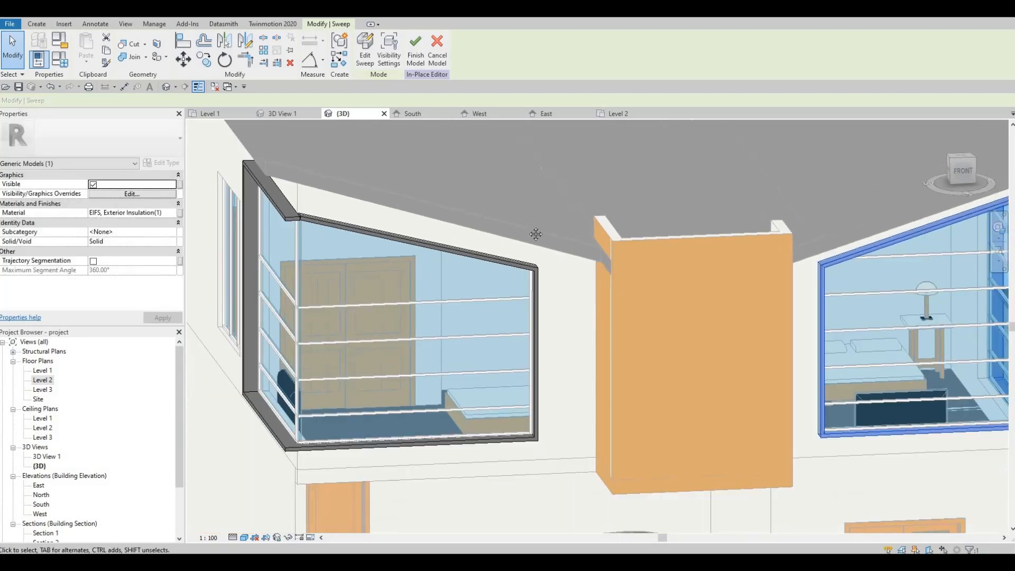
pyautogui.moveTo(691, 244); pyautogui.dragTo(490, 233, button='middle')
pyautogui.keyDown('shift'); pyautogui.moveTo(671, 193); pyautogui.dragTo(521, 190, button='middle'); pyautogui.keyUp('shift')
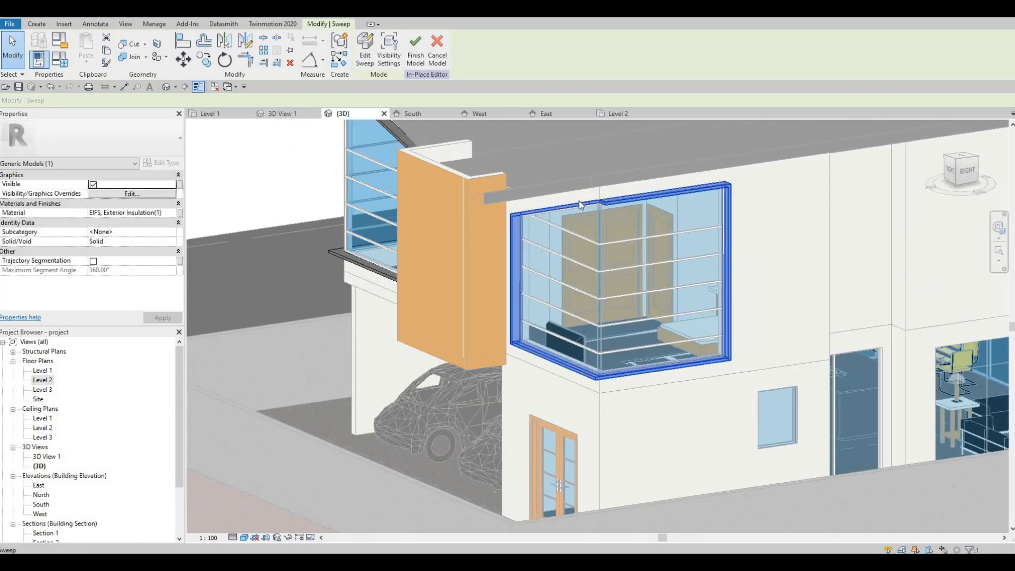
pyautogui.scroll(8, 591, 205)
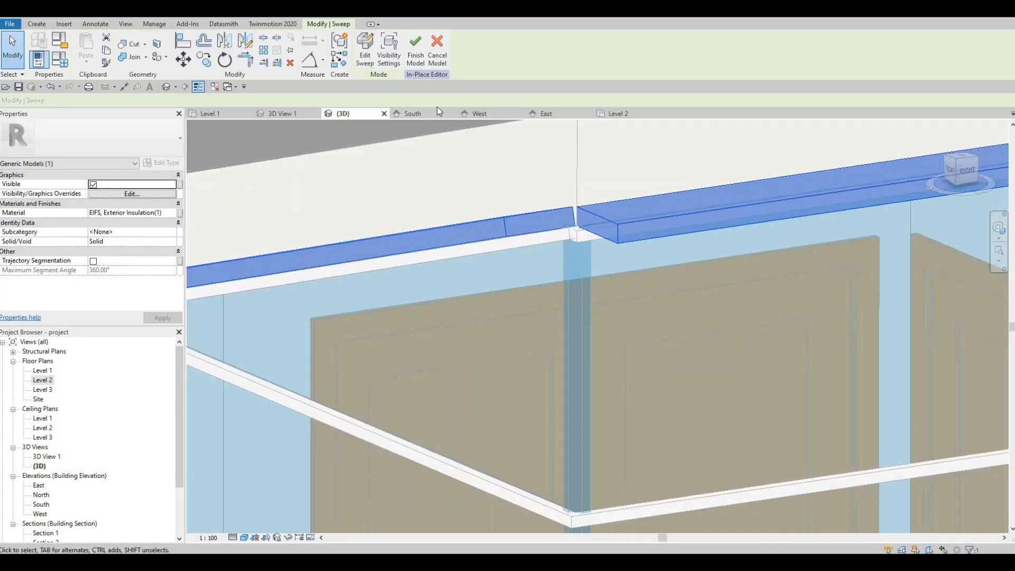
# Step: Extend the side upper path line's end past the corner to a length of 2600 mm, and finish the path and sweep
pyautogui.doubleClick(574, 224)
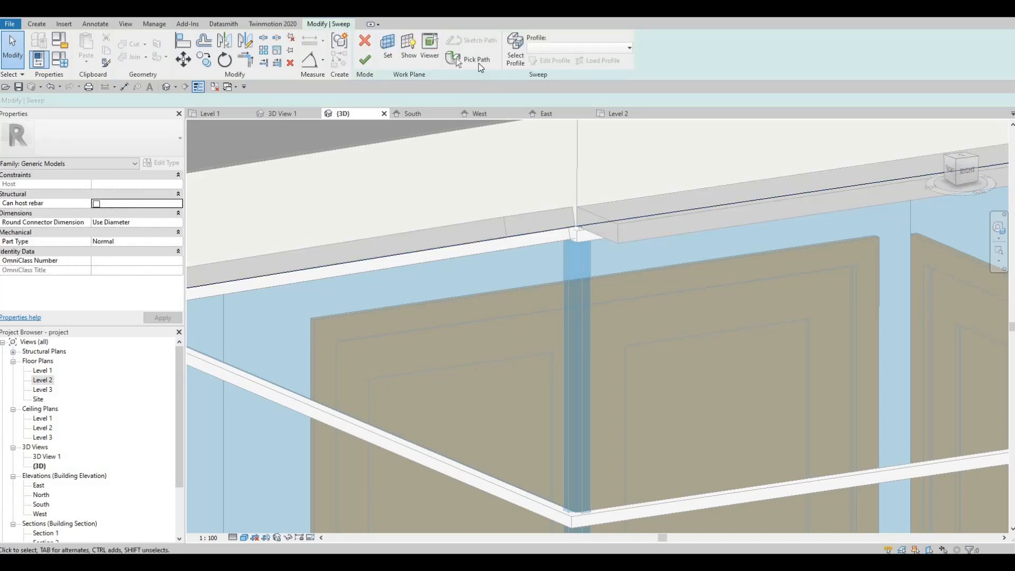
pyautogui.click(455, 58)
pyautogui.click(562, 225)
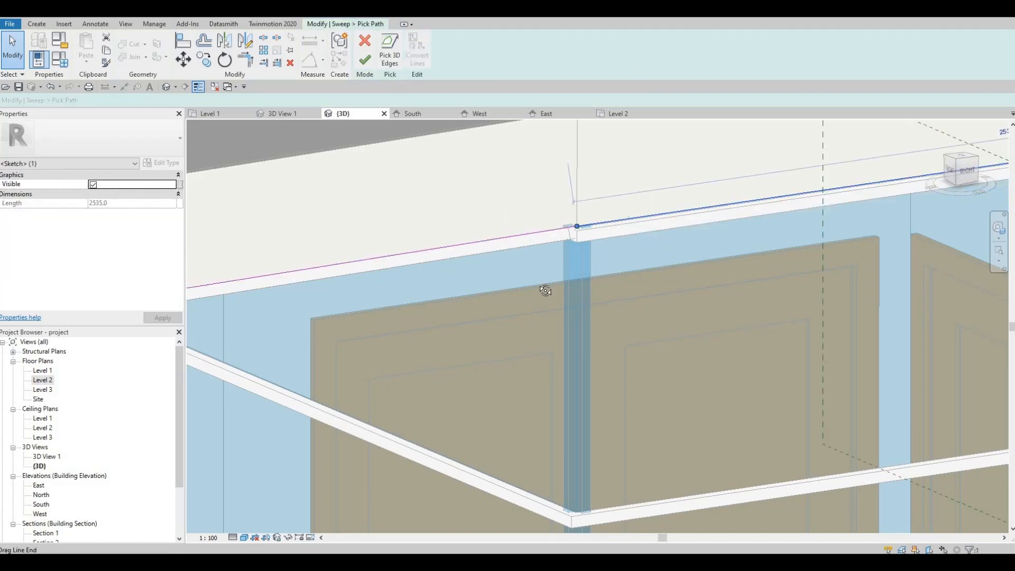
pyautogui.scroll(3, 490, 273)
pyautogui.moveTo(544, 289)
pyautogui.keyDown('shift'); pyautogui.mouseDown(button='middle')
pyautogui.moveTo(490, 274)
pyautogui.moveTo(513, 268)
pyautogui.moveTo(509, 222)
pyautogui.moveTo(428, 225)
pyautogui.mouseUp(button='middle'); pyautogui.keyUp('shift')
pyautogui.moveTo(428, 225); pyautogui.dragTo(410, 223)
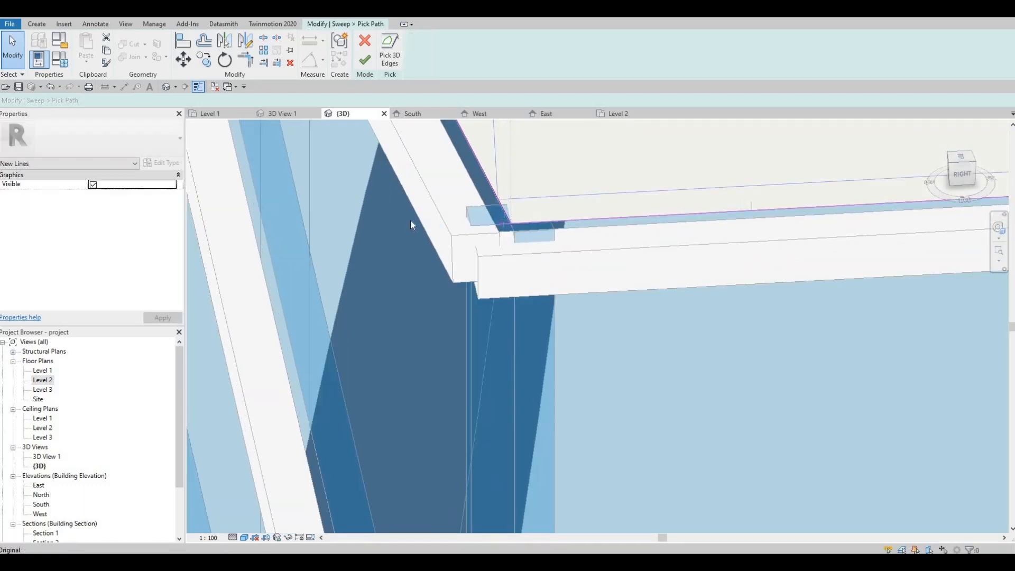
pyautogui.click(365, 59)
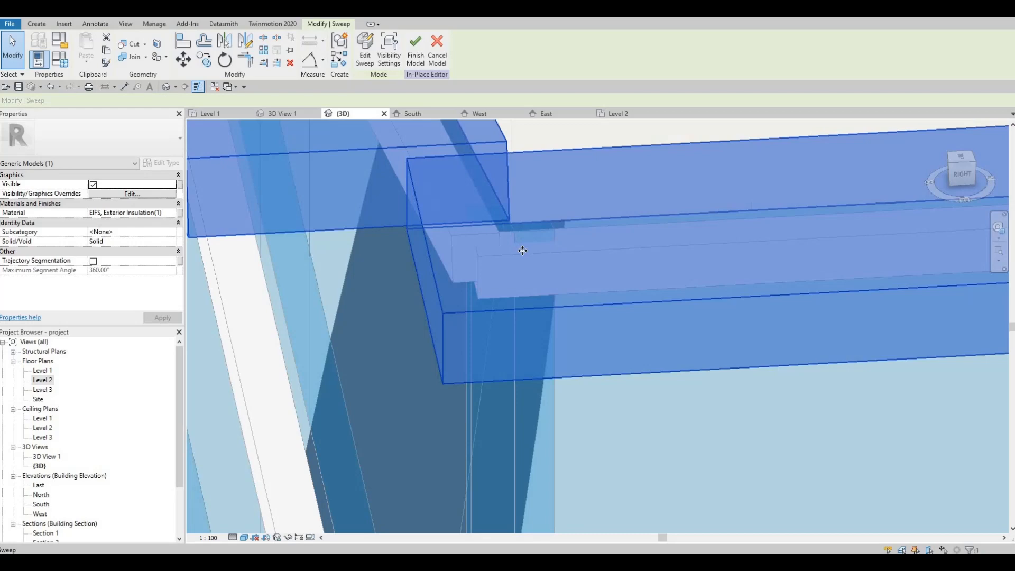
# Step: Extend the side upper path line further beyond the corner to a length of 2790 mm, and finish the path and sweep
pyautogui.keyDown('shift'); pyautogui.moveTo(523, 249); pyautogui.dragTo(417, 141, button='middle'); pyautogui.keyUp('shift')
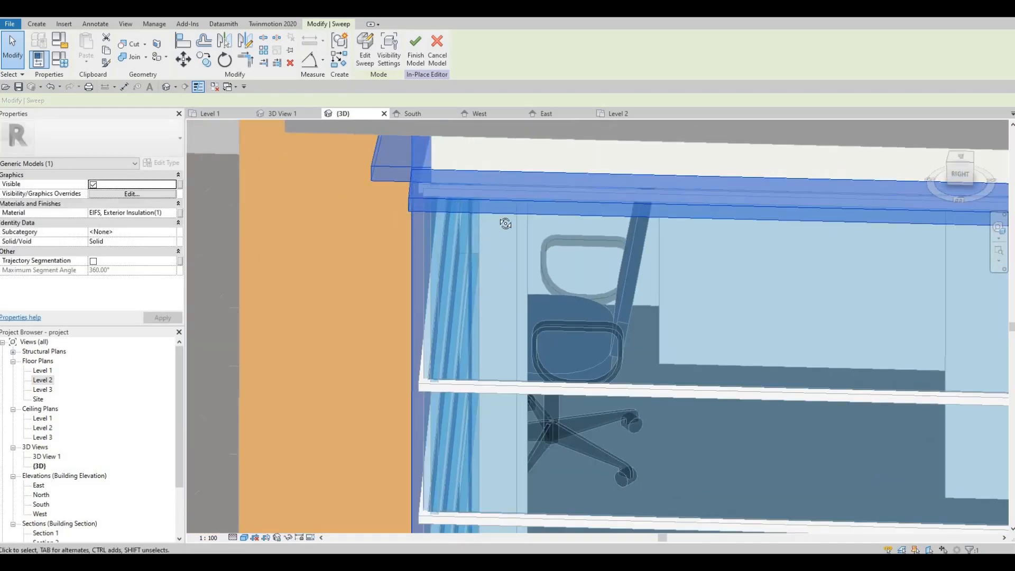
pyautogui.moveTo(506, 223)
pyautogui.keyDown('shift'); pyautogui.mouseDown(button='middle')
pyautogui.moveTo(545, 224)
pyautogui.moveTo(526, 230)
pyautogui.mouseUp(button='middle'); pyautogui.keyUp('shift')
pyautogui.doubleClick(487, 213)
pyautogui.click(471, 62)
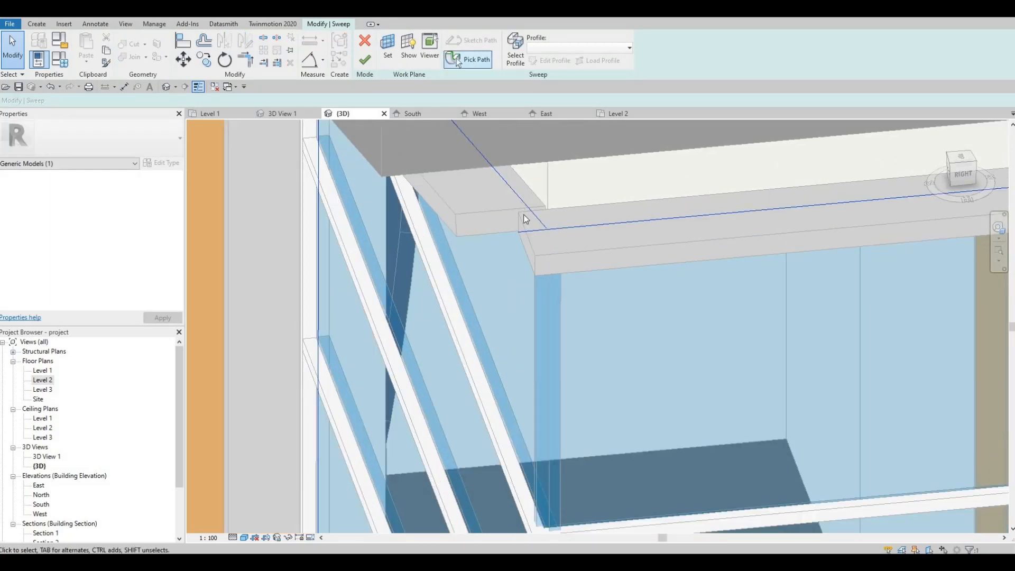
pyautogui.click(518, 233)
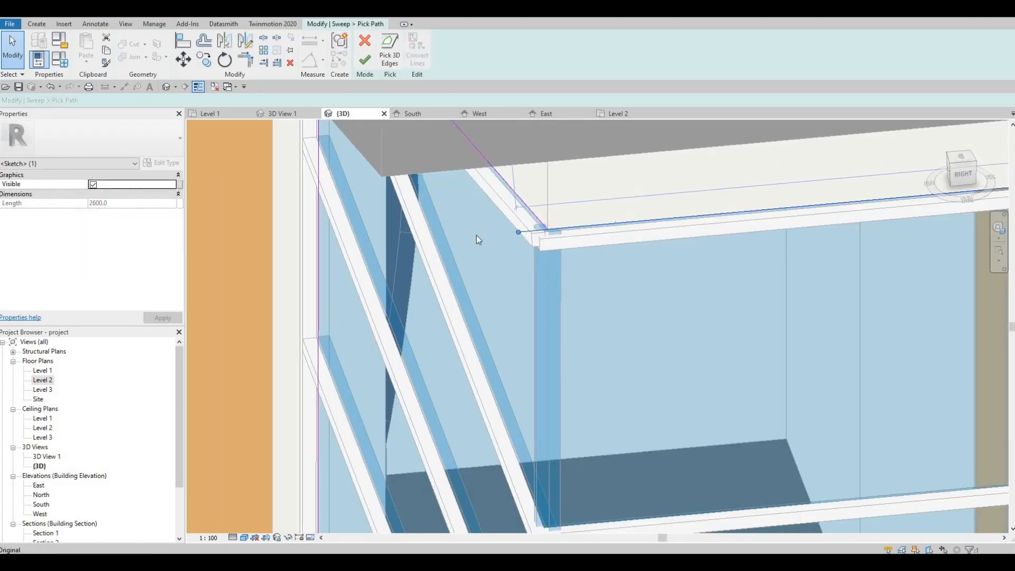
pyautogui.moveTo(519, 232); pyautogui.dragTo(442, 233)
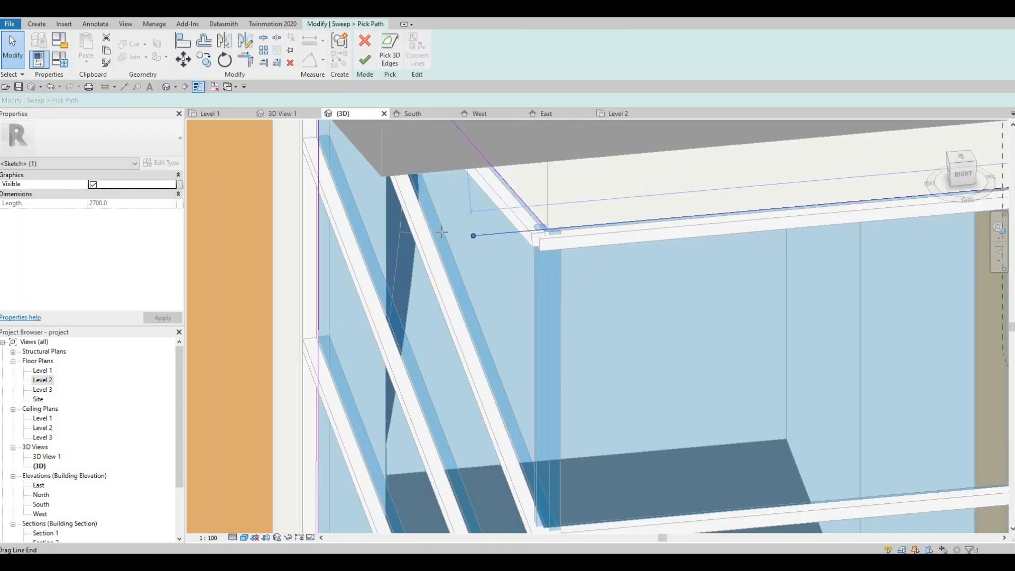
pyautogui.click(364, 61)
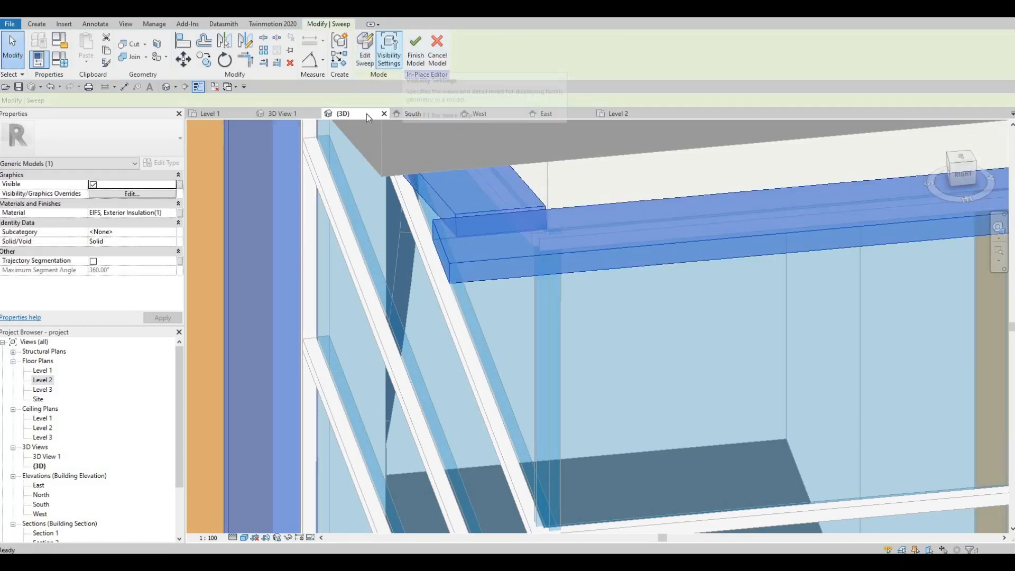
# Step: Pull the side upper path line's outer end partway back toward the corner, and finish the path and sweep
pyautogui.click(365, 50)
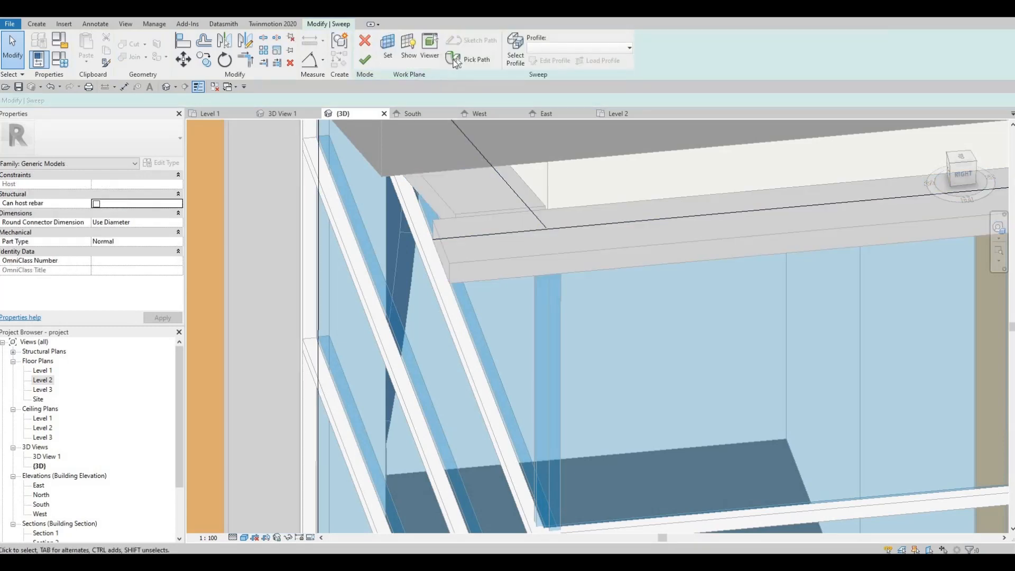
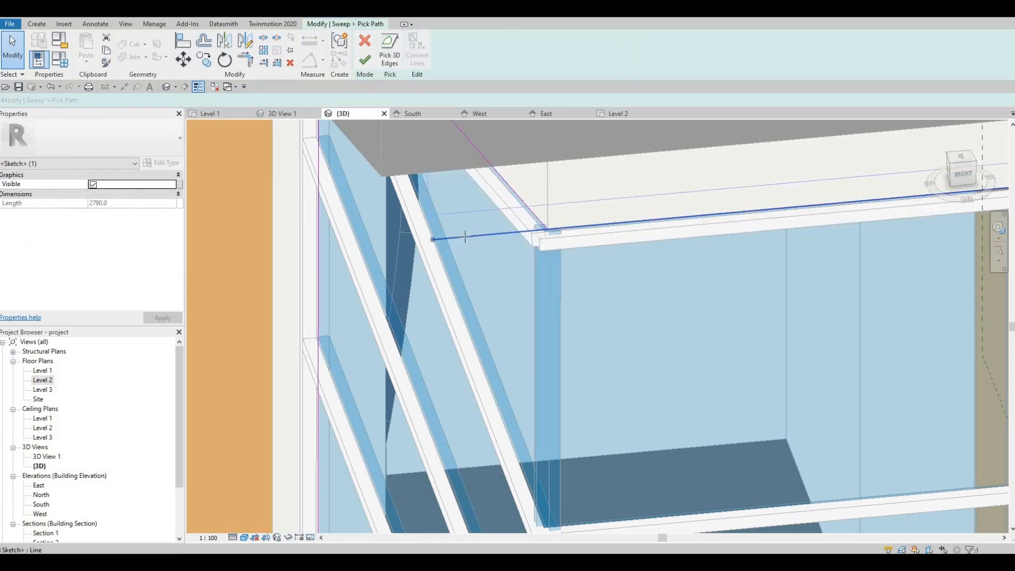
pyautogui.click(370, 67)
pyautogui.click(371, 65)
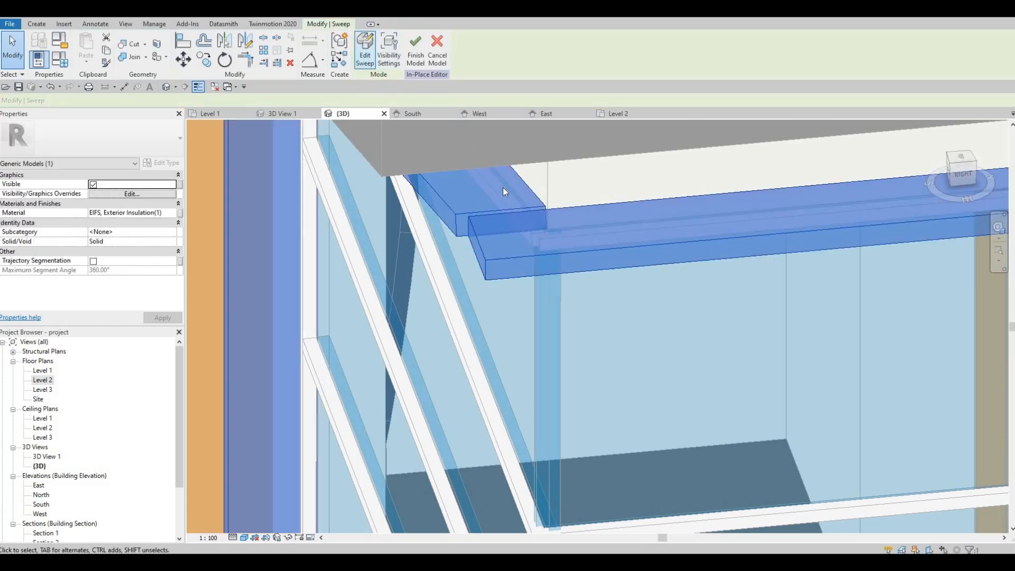
# Step: Lengthen the side upper path line slightly to align its frame piece with the front piece's outer corner, and finish the sweep and in-place model
pyautogui.click(364, 49)
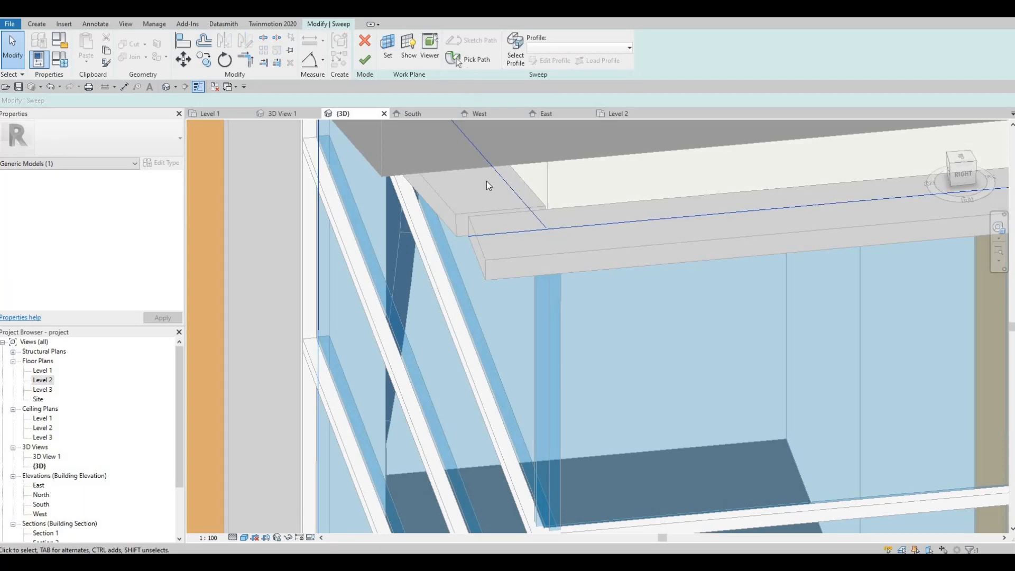
pyautogui.click(467, 60)
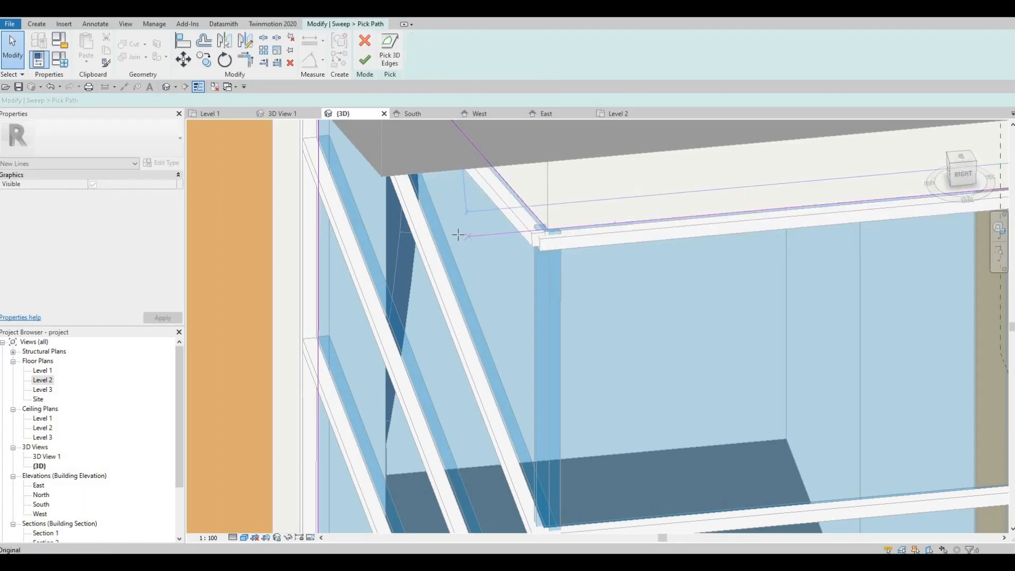
pyautogui.click(365, 62)
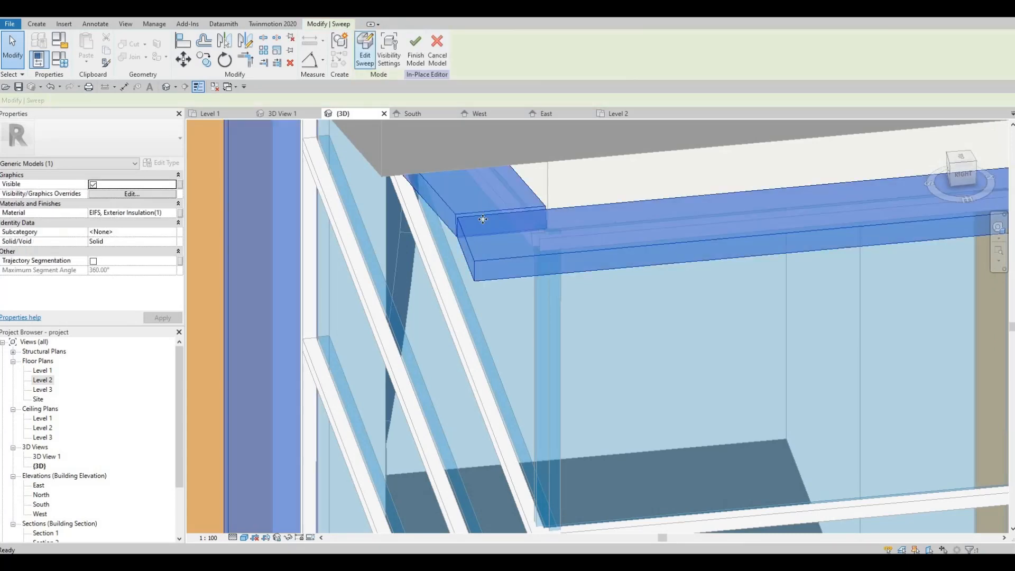
pyautogui.scroll(-3, 485, 229)
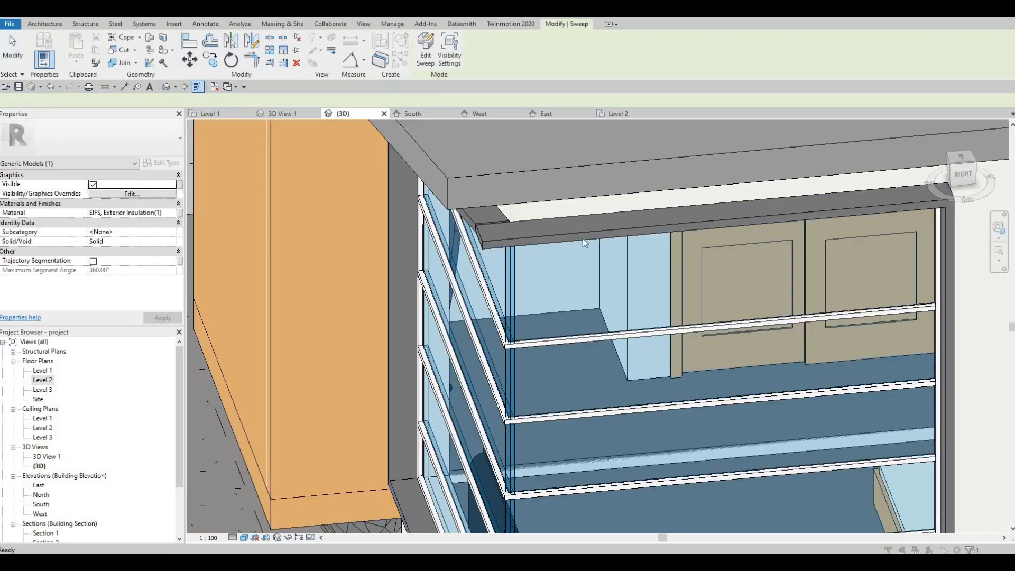
pyautogui.press('Escape')
pyautogui.press('Escape')
# Step: Examine the finished corner window frames and their upper corner joints from the front and both sides of the house
pyautogui.keyDown('shift'); pyautogui.moveTo(698, 253); pyautogui.dragTo(668, 247, button='middle'); pyautogui.keyUp('shift')
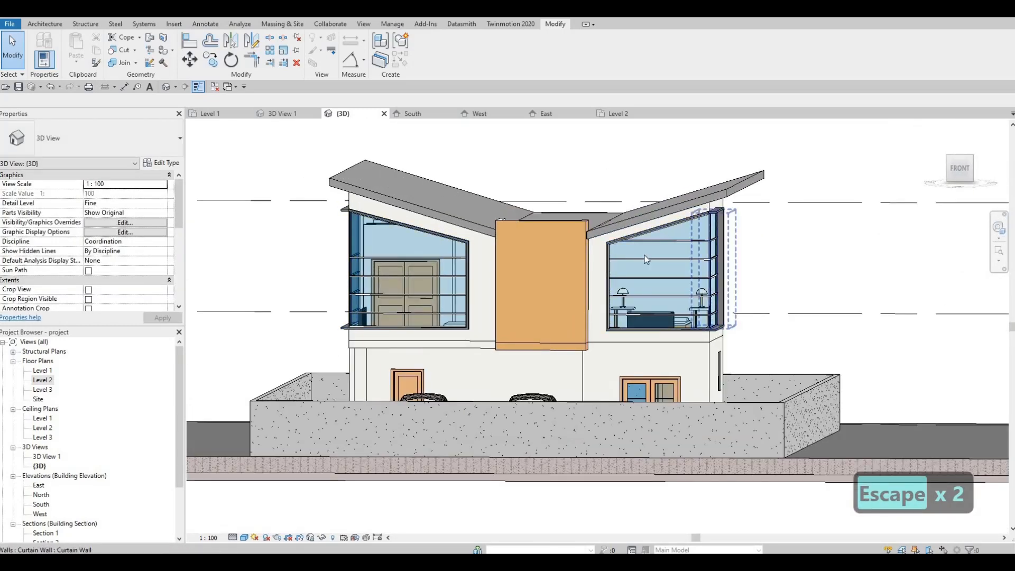
pyautogui.scroll(5, 738, 212)
pyautogui.keyDown('shift'); pyautogui.moveTo(659, 287); pyautogui.dragTo(686, 288, button='middle'); pyautogui.keyUp('shift')
pyautogui.scroll(-2, 356, 210)
pyautogui.scroll(10, 344, 214)
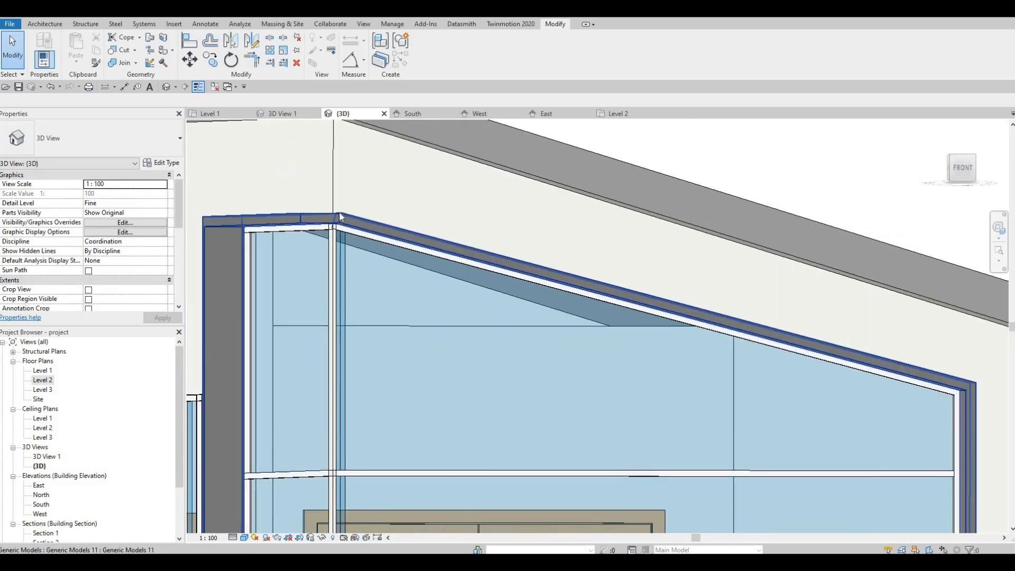
pyautogui.scroll(-10, 349, 222)
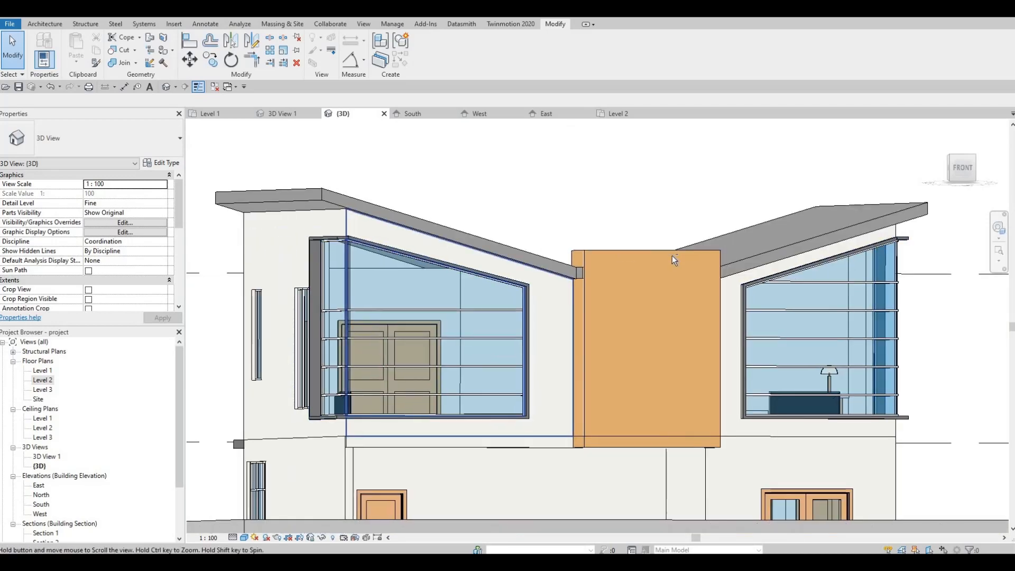
pyautogui.keyDown('shift'); pyautogui.moveTo(674, 259); pyautogui.dragTo(507, 283, button='middle'); pyautogui.keyUp('shift')
pyautogui.keyDown('shift'); pyautogui.moveTo(703, 312); pyautogui.dragTo(509, 273, button='middle'); pyautogui.keyUp('shift')
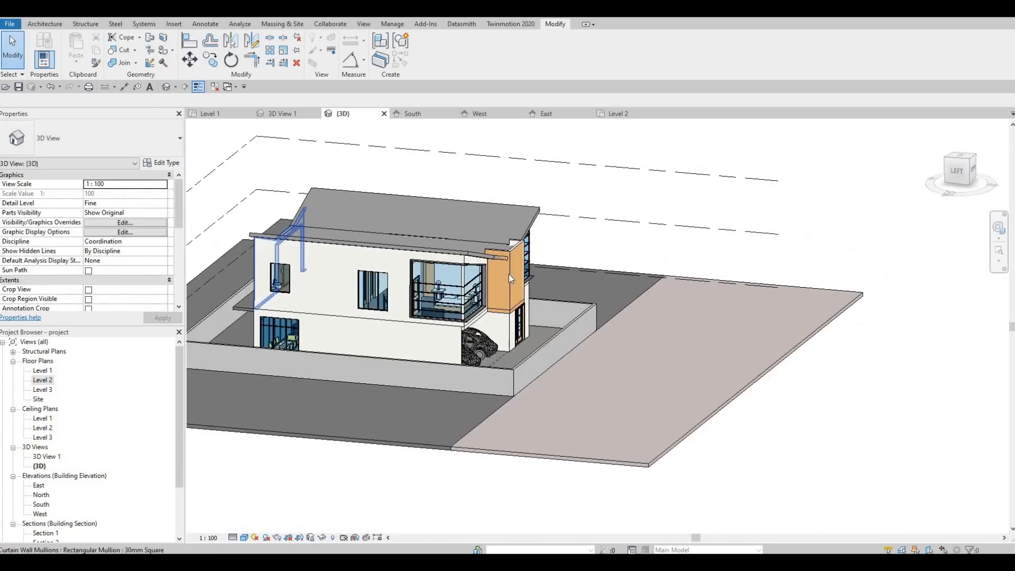
pyautogui.scroll(2, 508, 274)
pyautogui.keyDown('shift'); pyautogui.moveTo(517, 227); pyautogui.dragTo(484, 232, button='middle'); pyautogui.keyUp('shift')
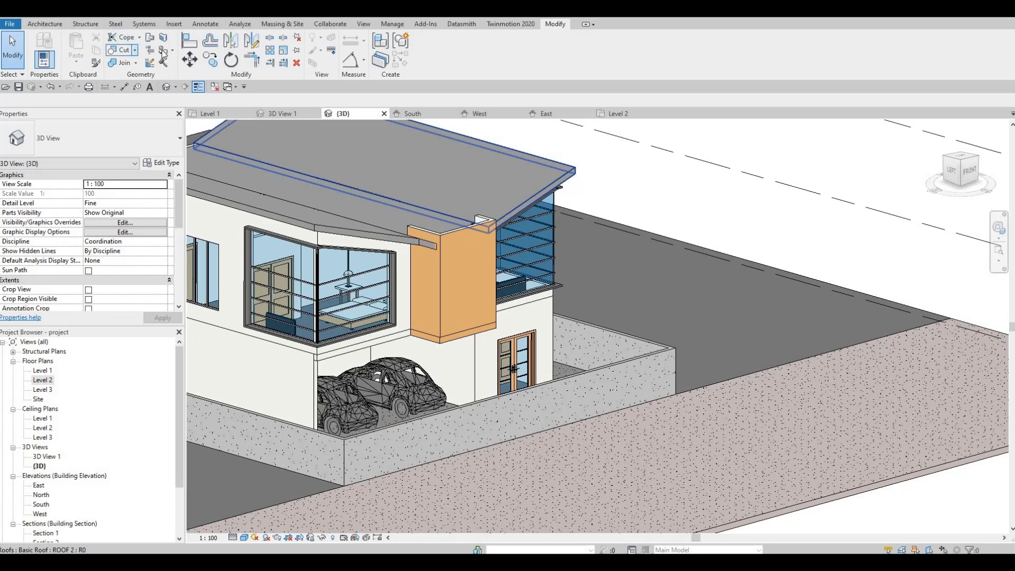
# Step: Start the Paint tool and choose the Sash material from the project materials
pyautogui.scroll(1, 260, 364)
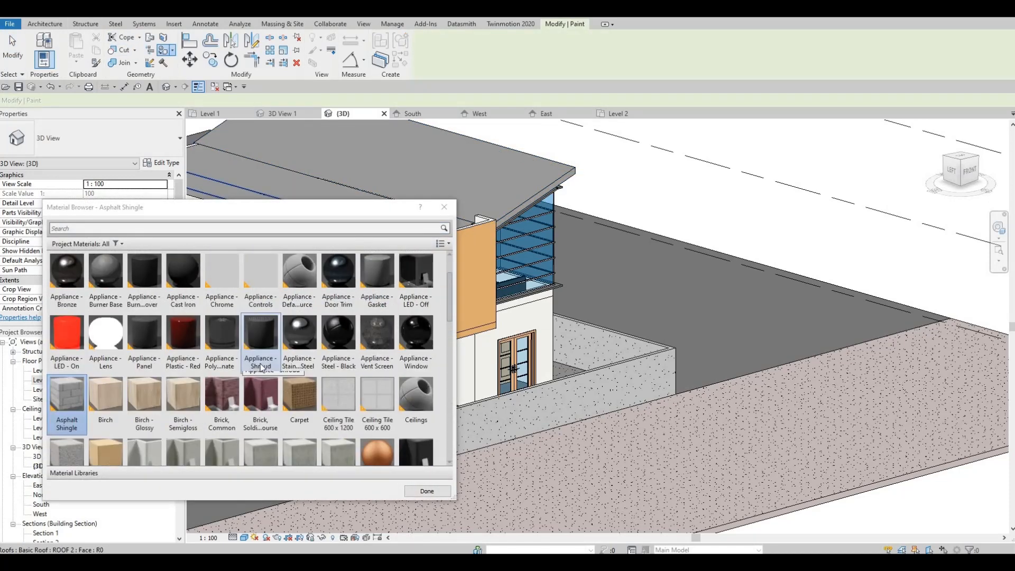
pyautogui.scroll(-10, 260, 366)
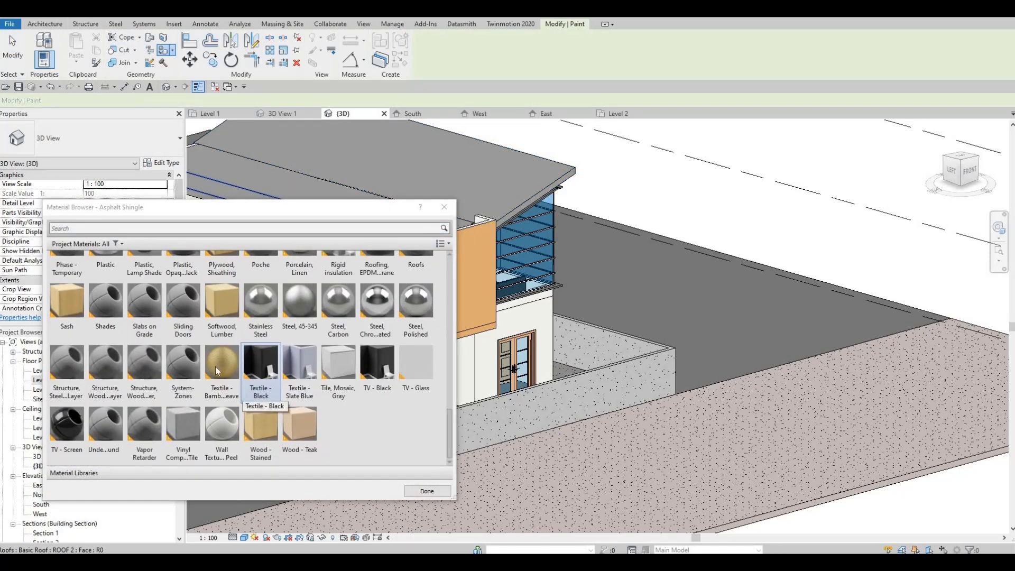
pyautogui.click(300, 425)
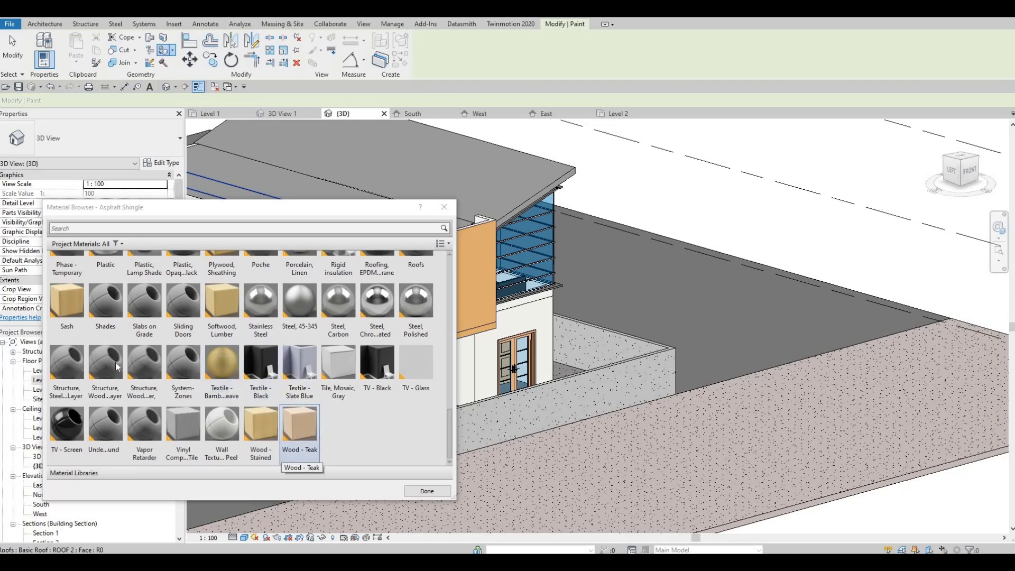
pyautogui.click(84, 322)
pyautogui.scroll(10, 234, 367)
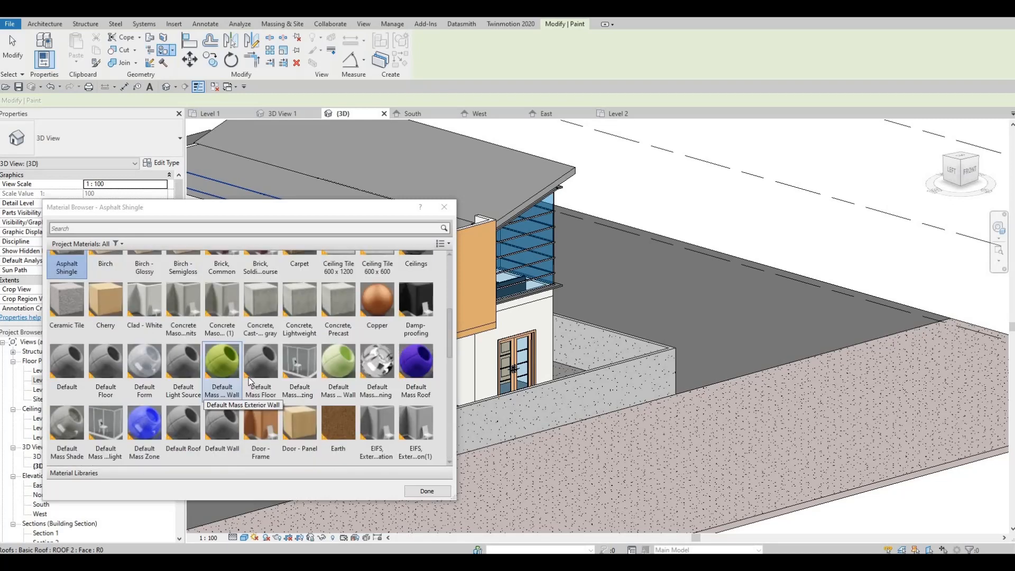
pyautogui.scroll(-5, 246, 384)
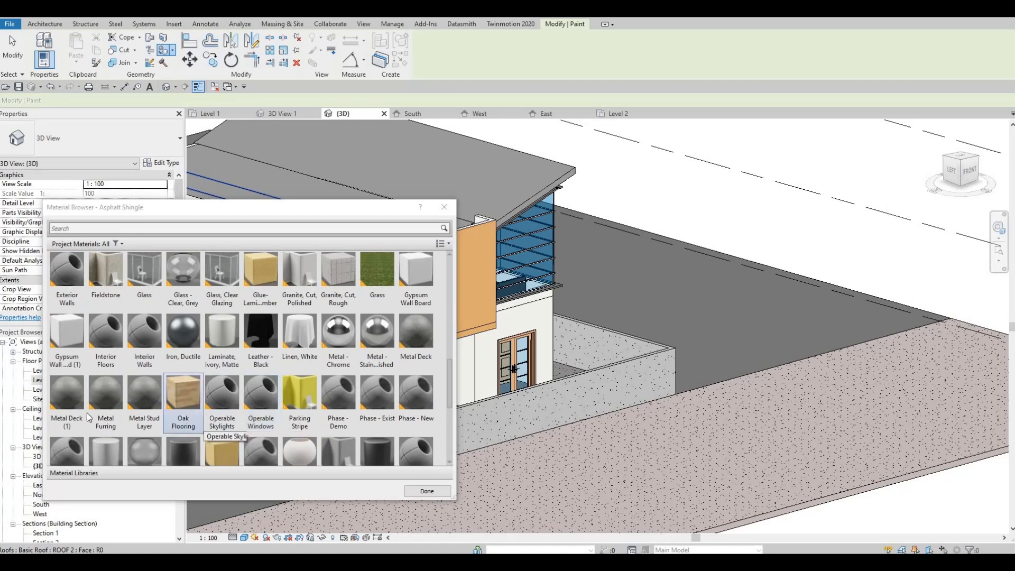
pyautogui.scroll(-5, 87, 402)
pyautogui.click(74, 314)
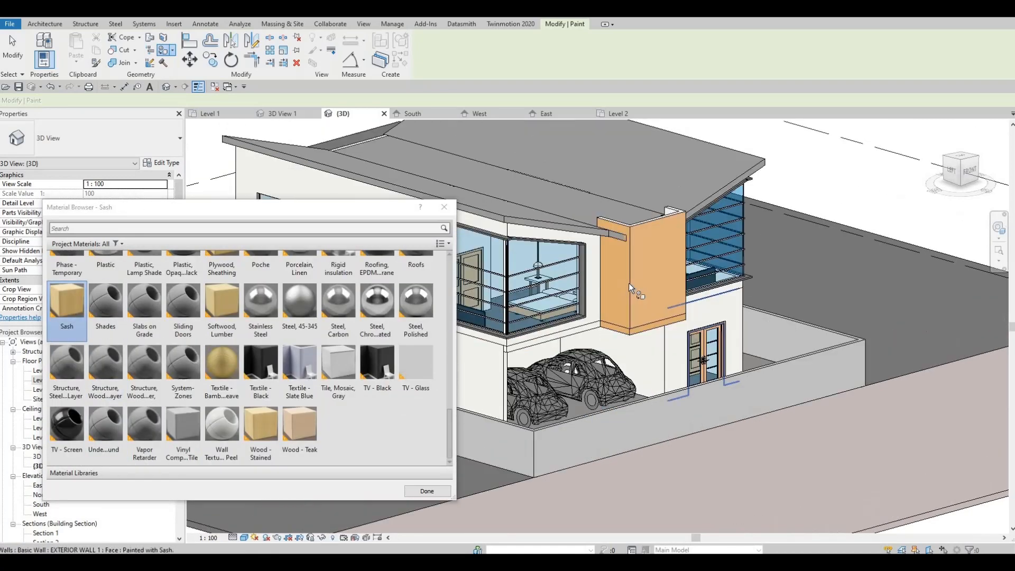
# Step: Examine the selectable faces along the lower edge and corners of the orange projecting wall box for painting with Sash
pyautogui.scroll(5, 633, 322)
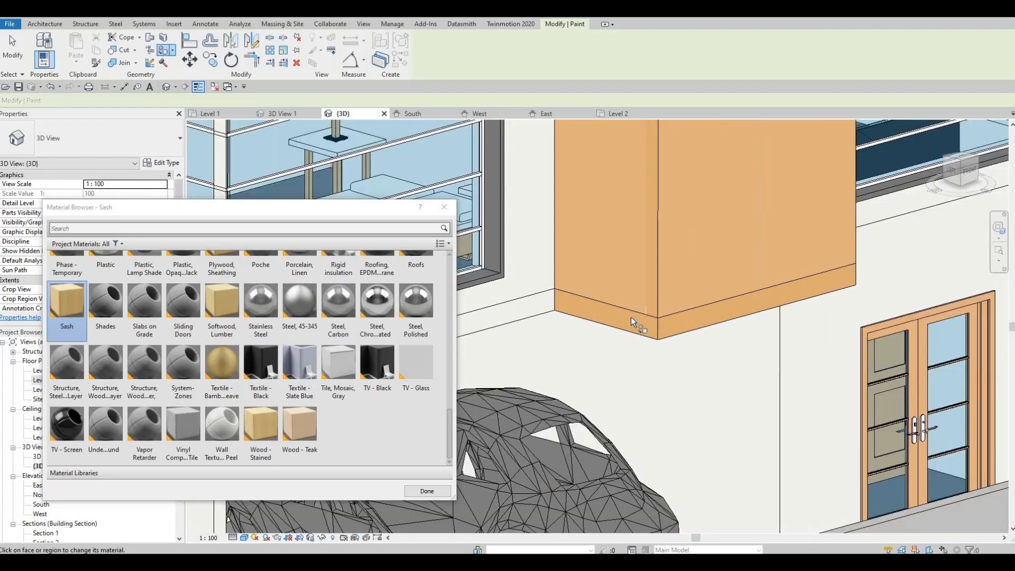
pyautogui.press('Tab')
pyautogui.press('Tab')
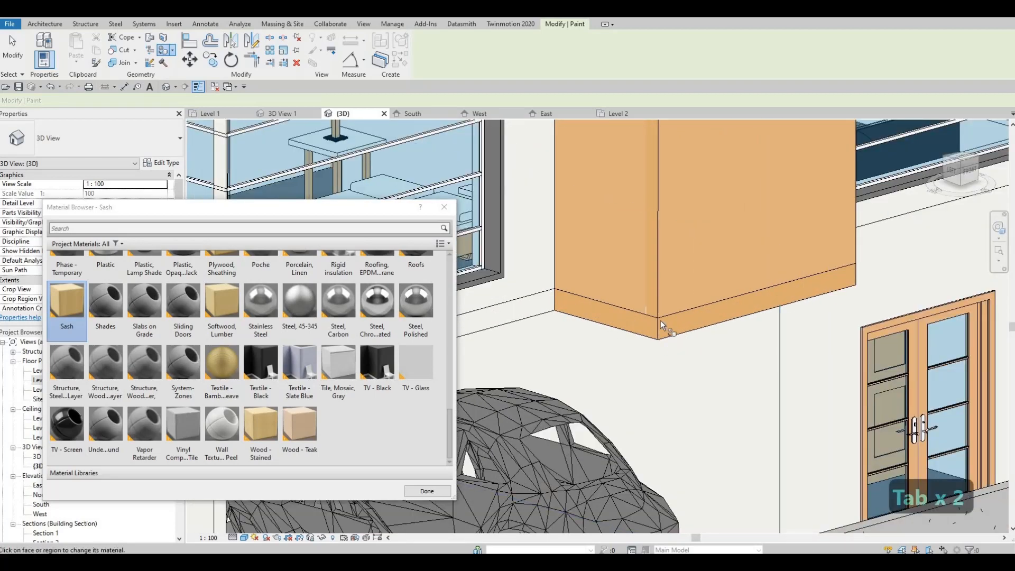
pyautogui.scroll(-3, 537, 342)
pyautogui.moveTo(703, 264)
pyautogui.keyDown('shift'); pyautogui.mouseDown(button='middle')
pyautogui.moveTo(605, 280)
pyautogui.moveTo(581, 303)
pyautogui.mouseUp(button='middle'); pyautogui.keyUp('shift')
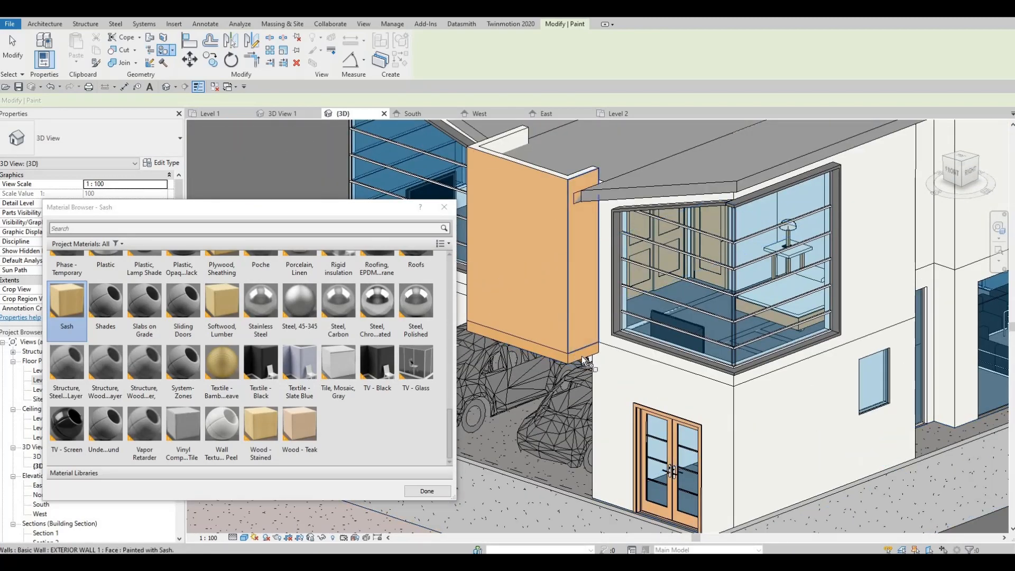
pyautogui.scroll(2, 582, 359)
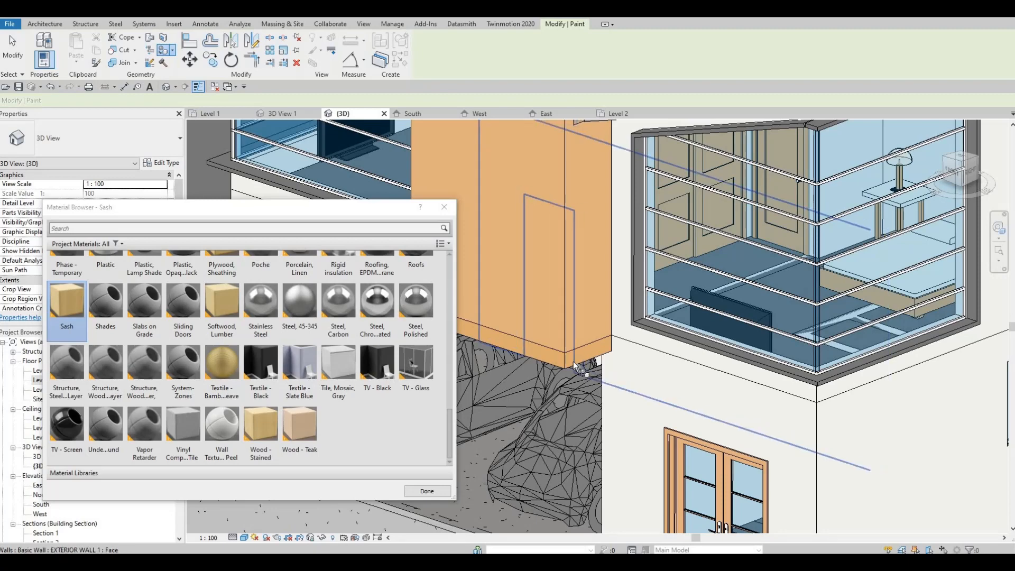
pyautogui.press('Tab')
pyautogui.press('Tab')
pyautogui.press('Tab')
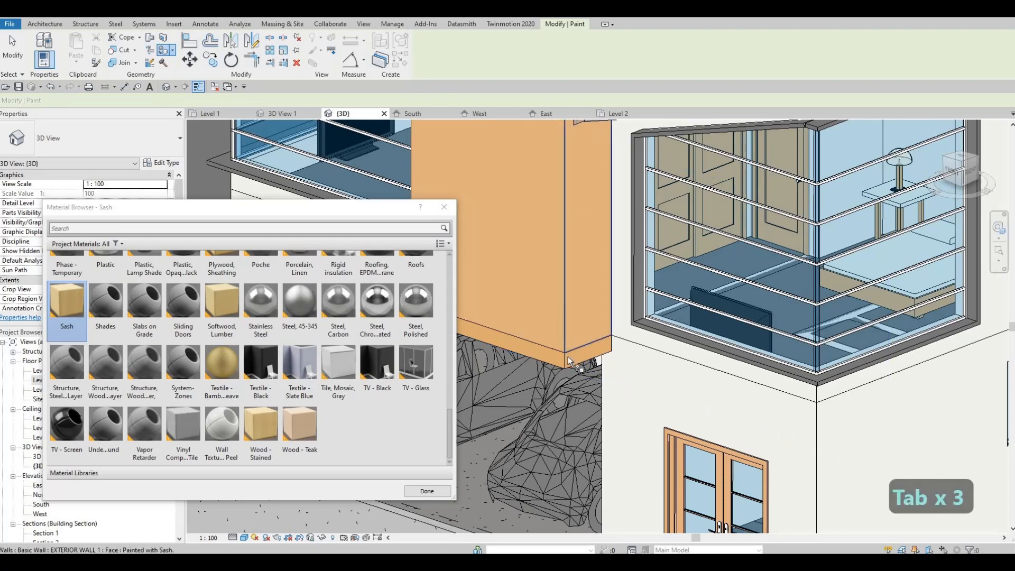
pyautogui.press('Tab')
pyautogui.press('Tab')
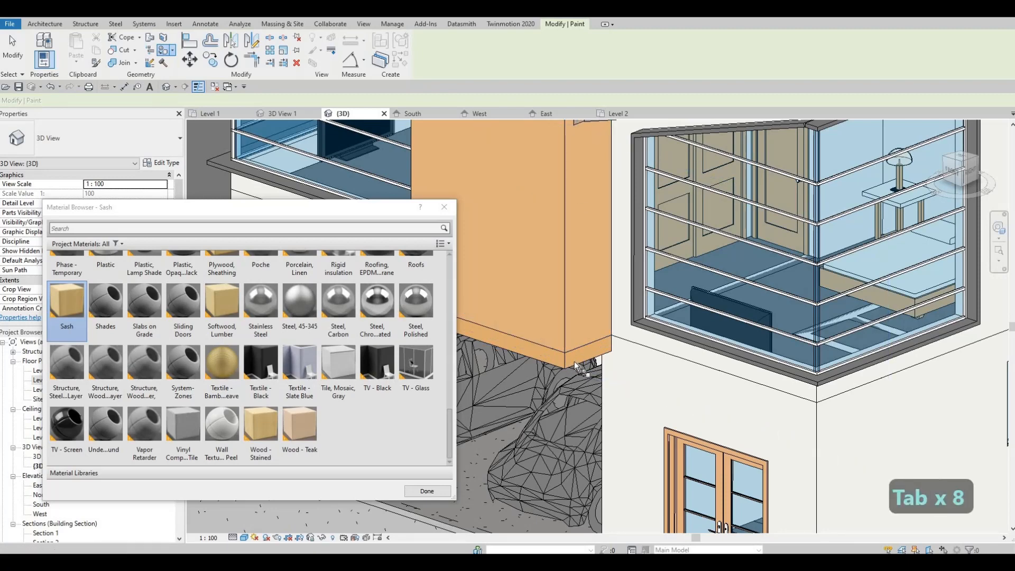
# Step: Examine the Sash-painted accent walls and projecting wall box from all sides of the house, and finish painting
pyautogui.scroll(-3, 576, 364)
pyautogui.moveTo(598, 366)
pyautogui.keyDown('shift'); pyautogui.mouseDown(button='middle')
pyautogui.moveTo(763, 379)
pyautogui.moveTo(646, 386)
pyautogui.moveTo(689, 357)
pyautogui.moveTo(691, 370)
pyautogui.moveTo(646, 394)
pyautogui.moveTo(666, 391)
pyautogui.moveTo(611, 389)
pyautogui.moveTo(830, 373)
pyautogui.mouseUp(button='middle'); pyautogui.keyUp('shift')
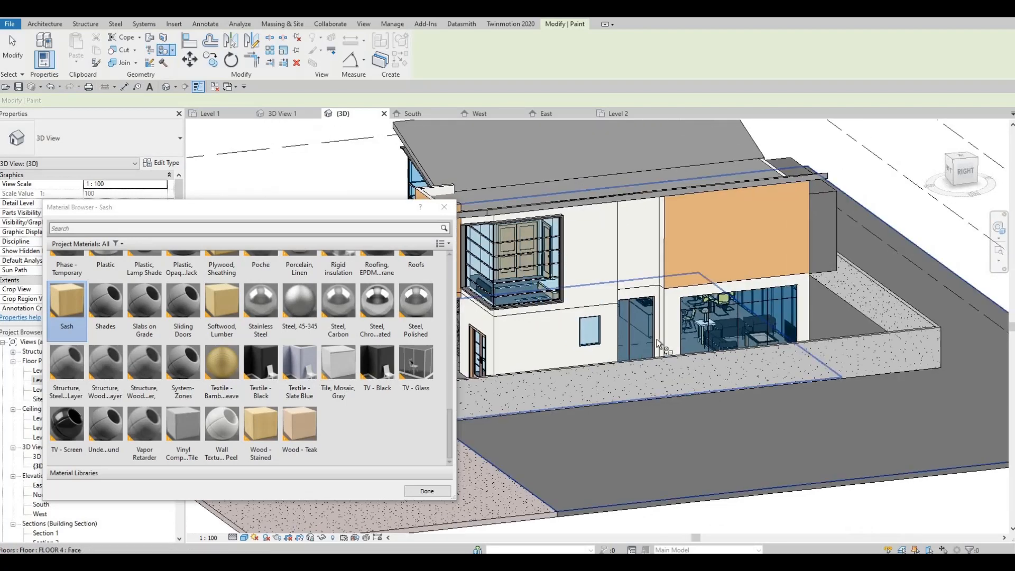
pyautogui.keyDown('shift'); pyautogui.moveTo(654, 247); pyautogui.dragTo(614, 232, button='middle'); pyautogui.keyUp('shift')
pyautogui.scroll(2, 605, 230)
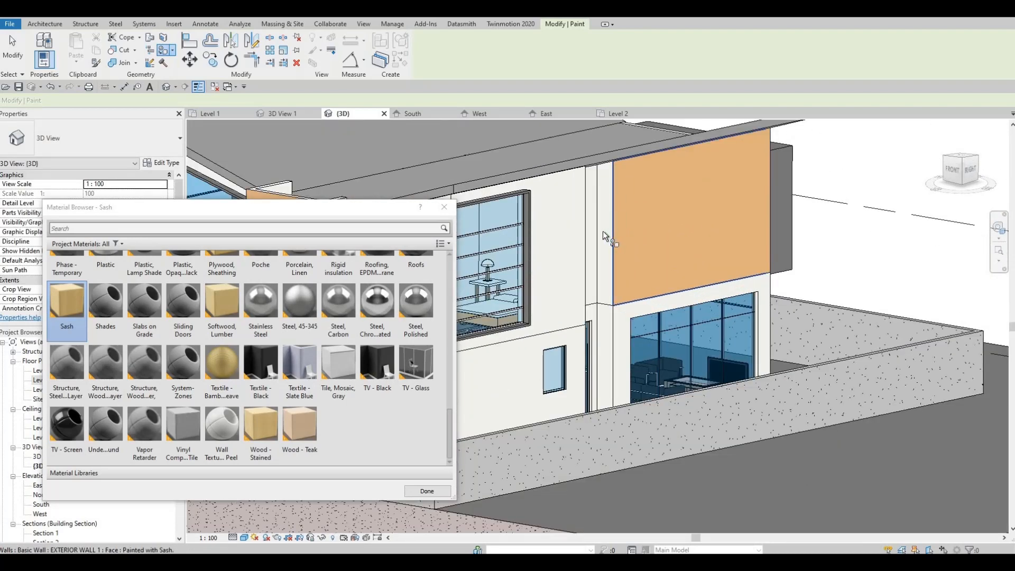
pyautogui.scroll(-4, 537, 310)
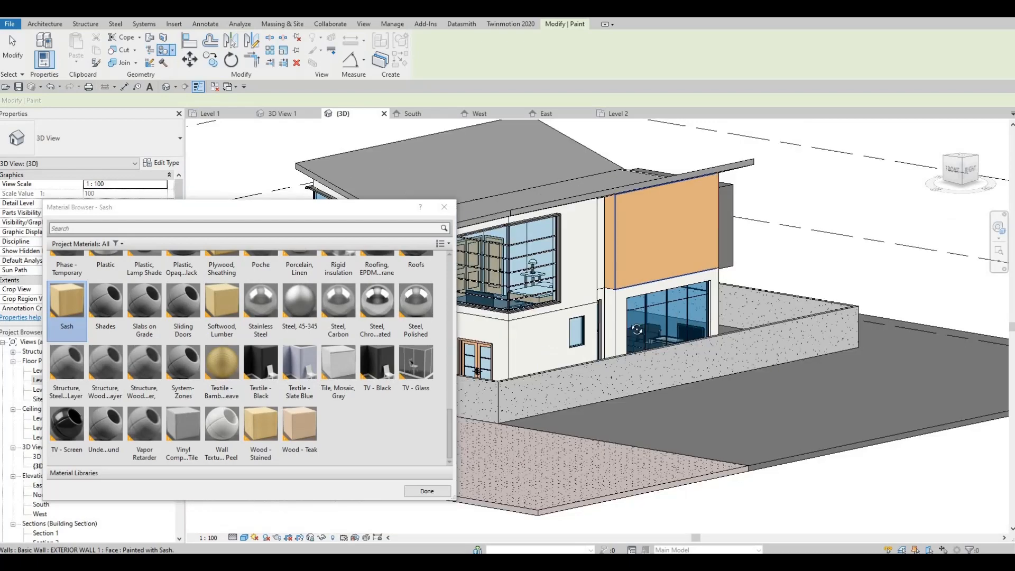
pyautogui.moveTo(538, 310)
pyautogui.keyDown('shift'); pyautogui.mouseDown(button='middle')
pyautogui.moveTo(584, 337)
pyautogui.moveTo(607, 471)
pyautogui.moveTo(581, 402)
pyautogui.moveTo(624, 328)
pyautogui.moveTo(943, 259)
pyautogui.mouseUp(button='middle'); pyautogui.keyUp('shift')
pyautogui.scroll(5, 637, 304)
pyautogui.scroll(3, 748, 240)
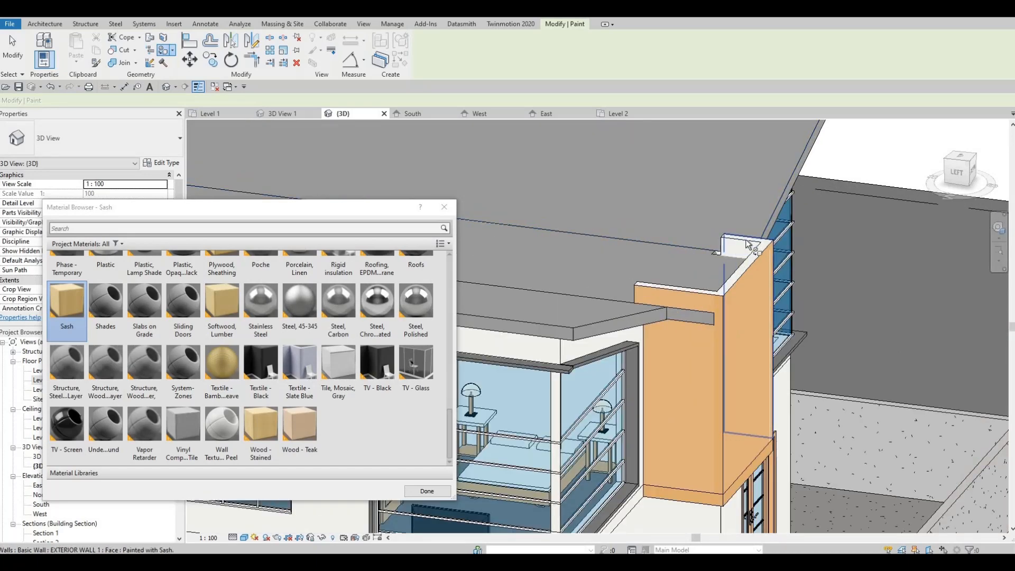
pyautogui.keyDown('shift'); pyautogui.moveTo(696, 189); pyautogui.dragTo(651, 241, button='middle'); pyautogui.keyUp('shift')
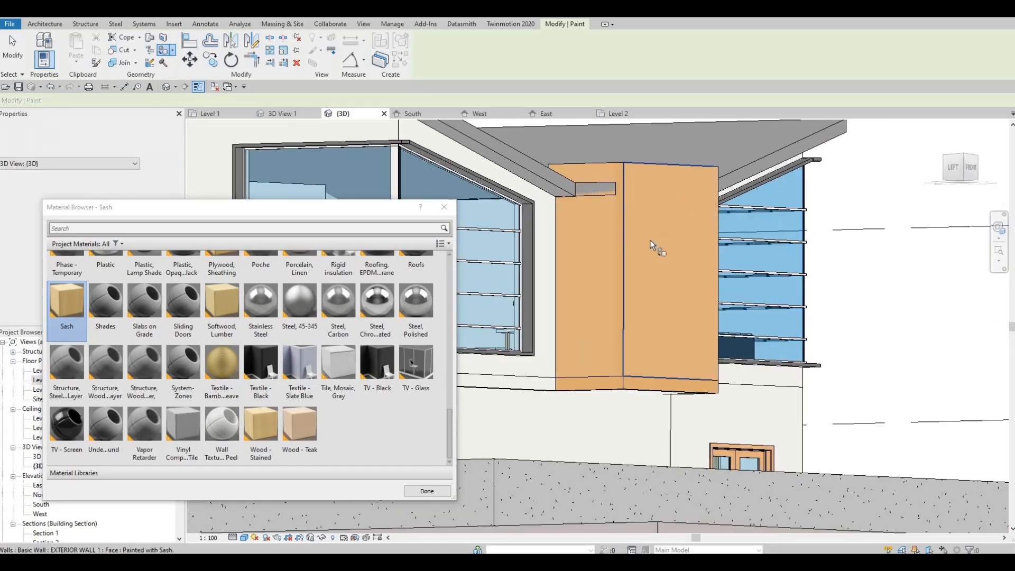
pyautogui.scroll(-1, 650, 240)
pyautogui.moveTo(591, 224)
pyautogui.keyDown('shift'); pyautogui.mouseDown(button='middle')
pyautogui.moveTo(623, 339)
pyautogui.moveTo(702, 407)
pyautogui.moveTo(763, 344)
pyautogui.moveTo(774, 363)
pyautogui.moveTo(761, 340)
pyautogui.moveTo(544, 303)
pyautogui.moveTo(476, 275)
pyautogui.moveTo(537, 214)
pyautogui.moveTo(607, 216)
pyautogui.mouseUp(button='middle'); pyautogui.keyUp('shift')
pyautogui.scroll(-1, 598, 254)
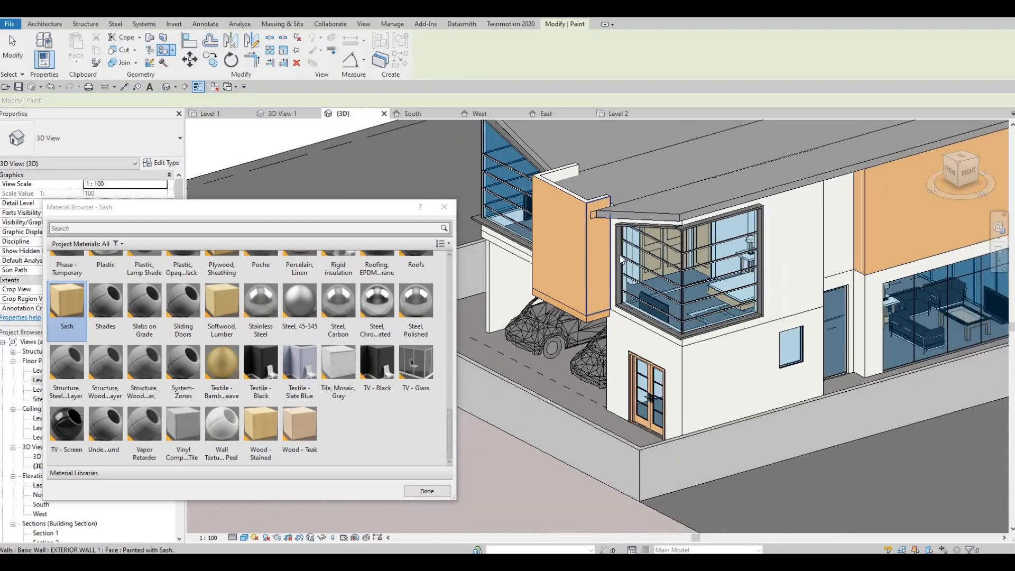
pyautogui.moveTo(766, 264)
pyautogui.keyDown('shift'); pyautogui.mouseDown(button='middle')
pyautogui.moveTo(700, 302)
pyautogui.moveTo(492, 280)
pyautogui.moveTo(582, 299)
pyautogui.moveTo(513, 290)
pyautogui.moveTo(536, 292)
pyautogui.mouseUp(button='middle'); pyautogui.keyUp('shift')
pyautogui.keyDown('shift'); pyautogui.moveTo(633, 296); pyautogui.dragTo(792, 302, button='middle'); pyautogui.keyUp('shift')
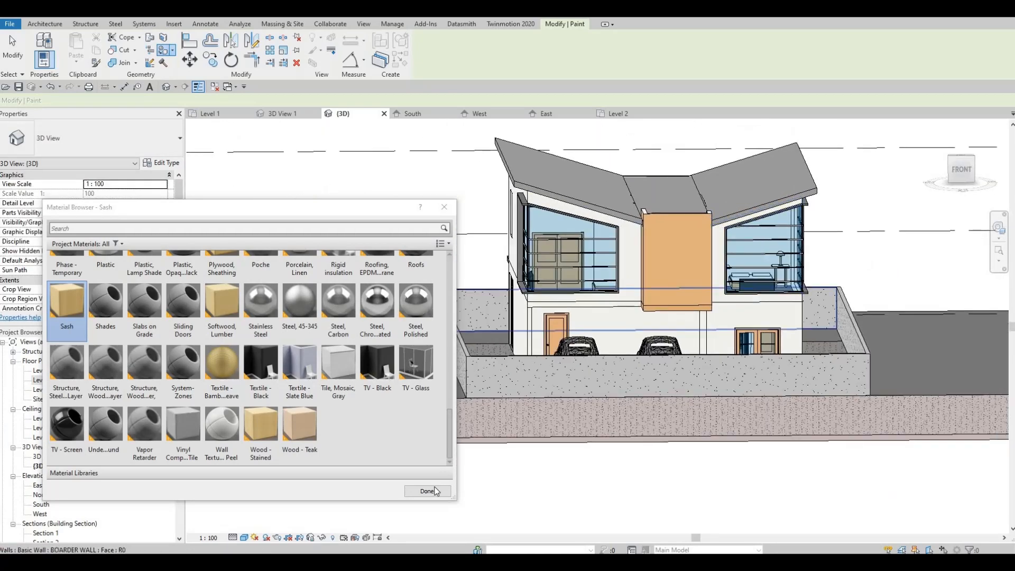
pyautogui.click(427, 491)
# Step: Open the central flat roof's footprint sketch for editing and show its front end in the Level 2 floor plan
pyautogui.keyDown('shift'); pyautogui.moveTo(663, 177); pyautogui.dragTo(681, 280, button='middle'); pyautogui.keyUp('shift')
pyautogui.click(667, 169)
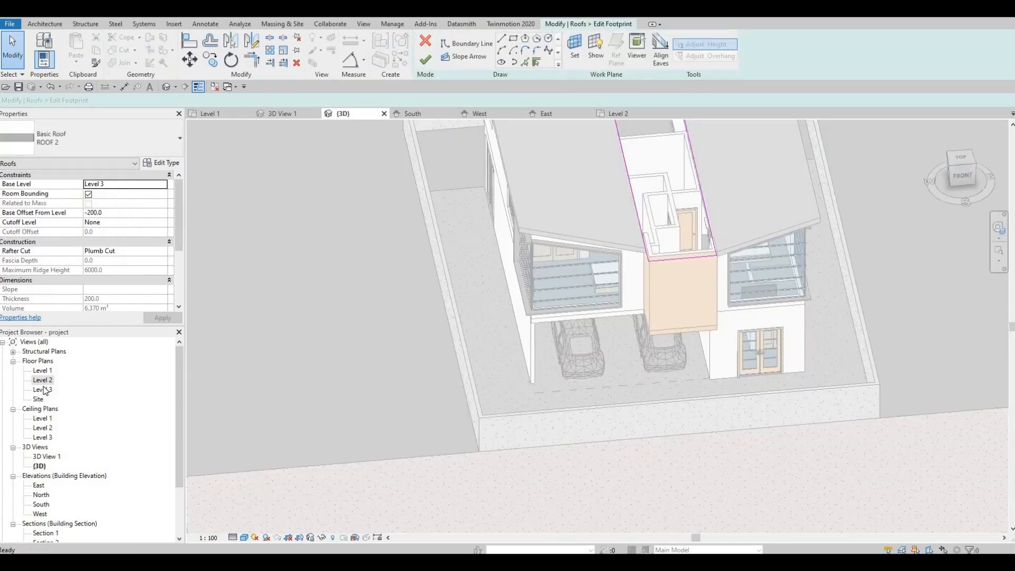
pyautogui.click(618, 114)
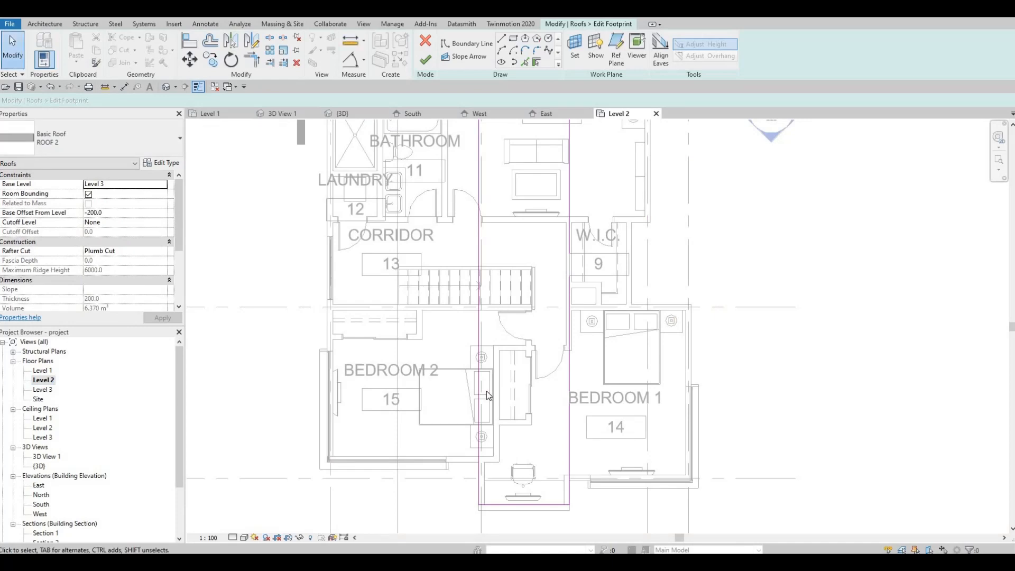
pyautogui.moveTo(489, 483); pyautogui.dragTo(501, 378, button='middle')
pyautogui.scroll(3, 501, 378)
# Step: Draw a roof boundary line about 1225 mm long along the left wall's centreline at the front projection, with a short jog to the existing boundary
pyautogui.click(501, 379)
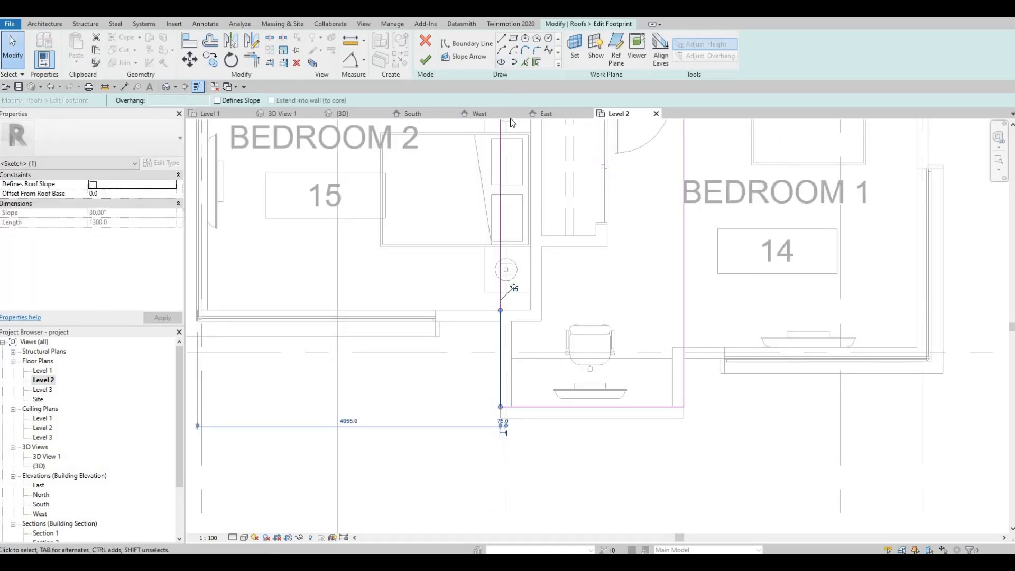
pyautogui.press('l')
pyautogui.press('i')
pyautogui.click(505, 407)
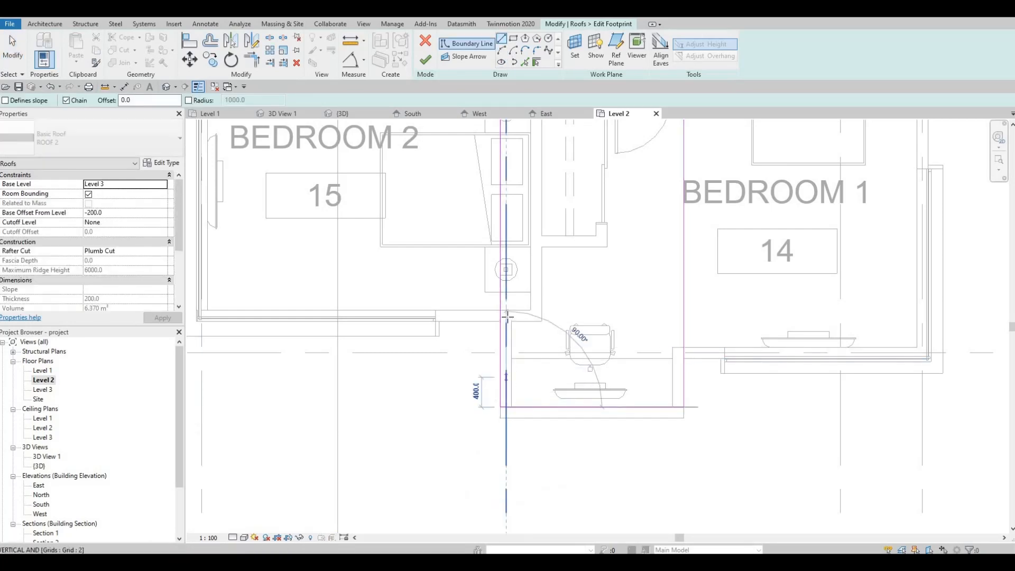
pyautogui.click(507, 316)
pyautogui.press('Escape')
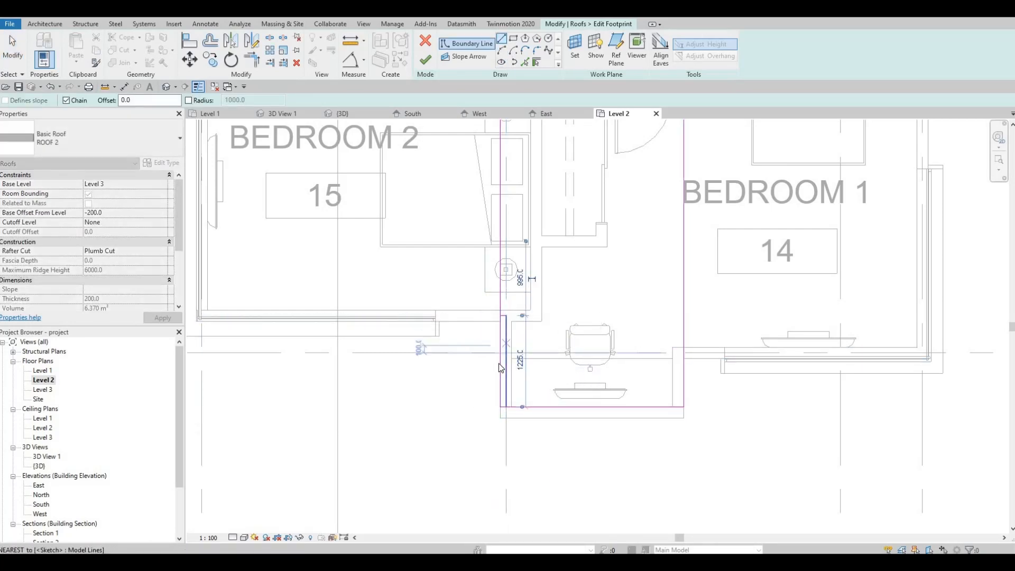
pyautogui.press('Escape')
pyautogui.press('Escape')
# Step: Trim the left boundary lines to the new jog and join the wall-centreline segment to the front boundary line as a corner
pyautogui.press('t')
pyautogui.press('r')
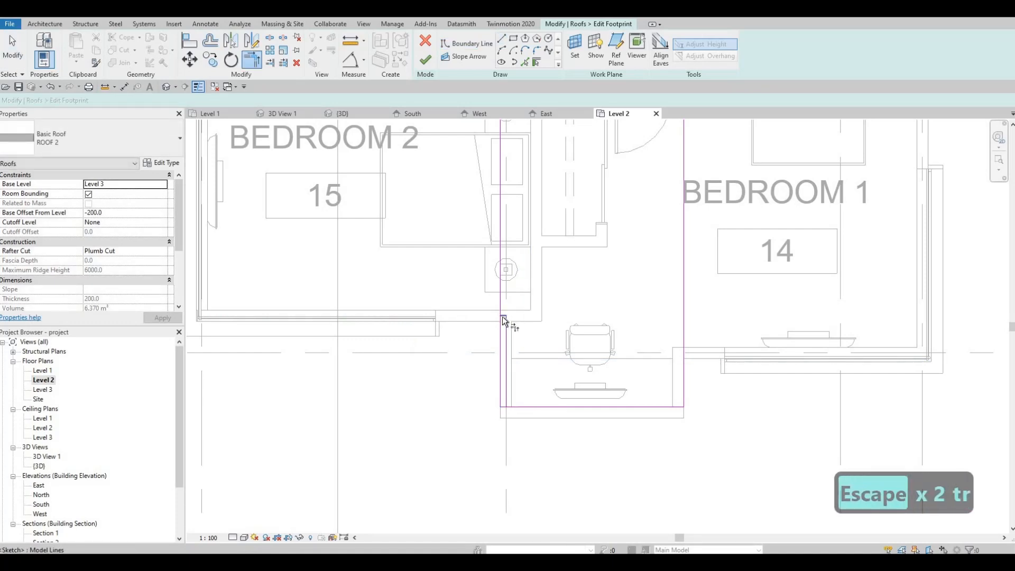
pyautogui.scroll(2, 502, 316)
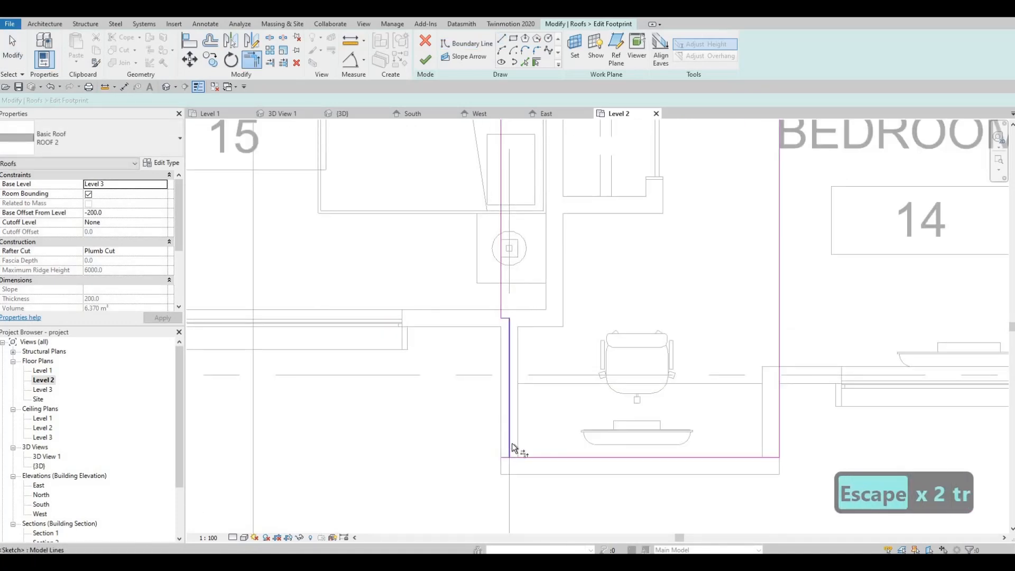
pyautogui.click(510, 443)
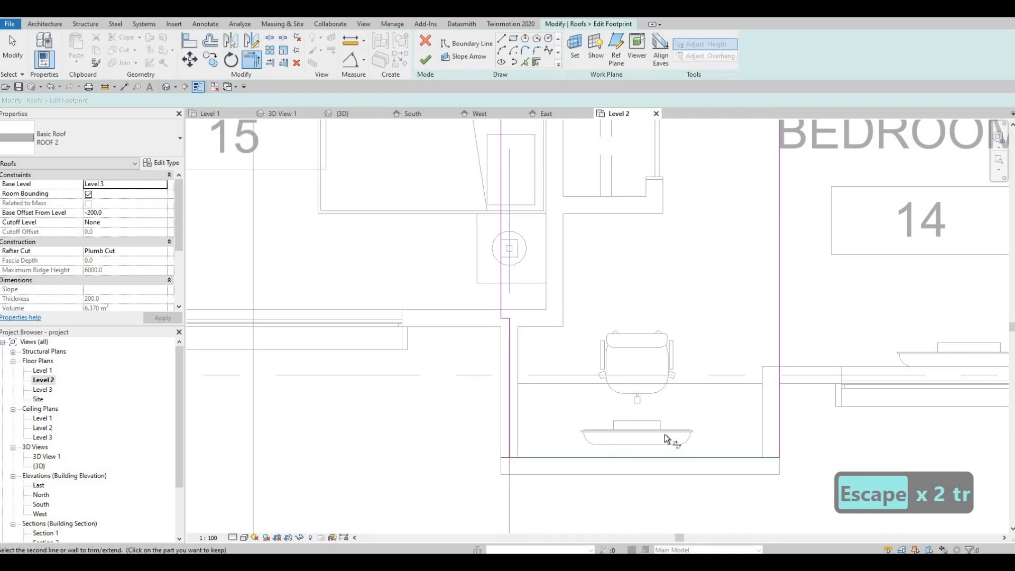
pyautogui.click(510, 425)
pyautogui.moveTo(694, 370); pyautogui.dragTo(602, 354, button='middle')
pyautogui.press('Escape')
pyautogui.press('Escape')
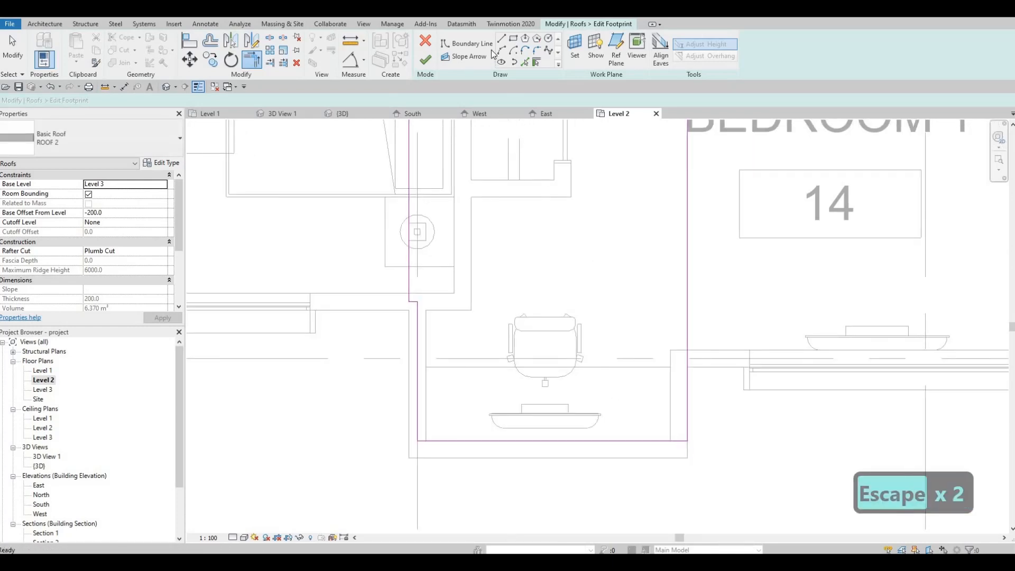
# Step: Draw a 725 mm roof boundary line along the right wall's centreline at the front projection, with a short jog to the existing right boundary
pyautogui.press('l')
pyautogui.press('i')
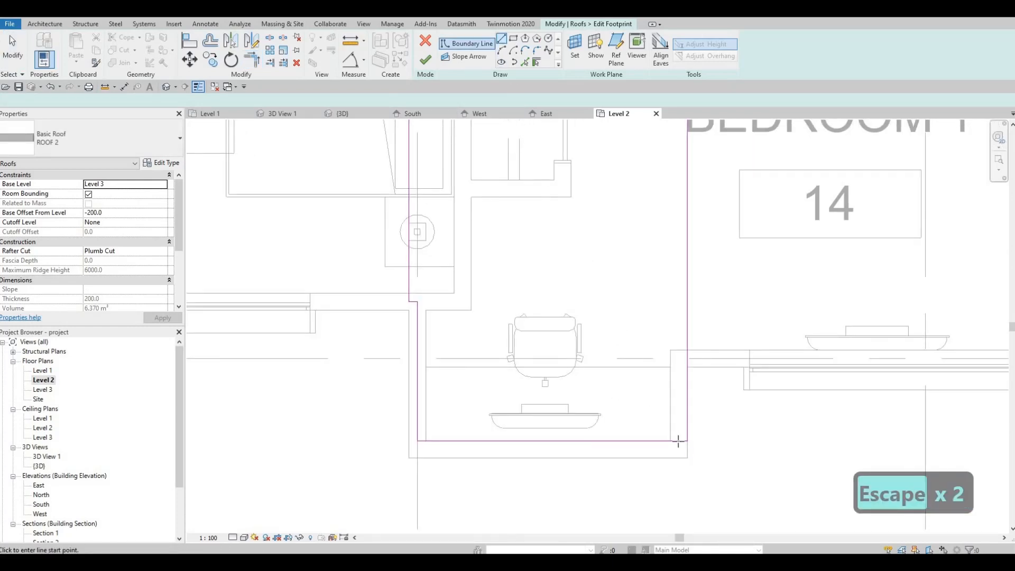
pyautogui.click(687, 440)
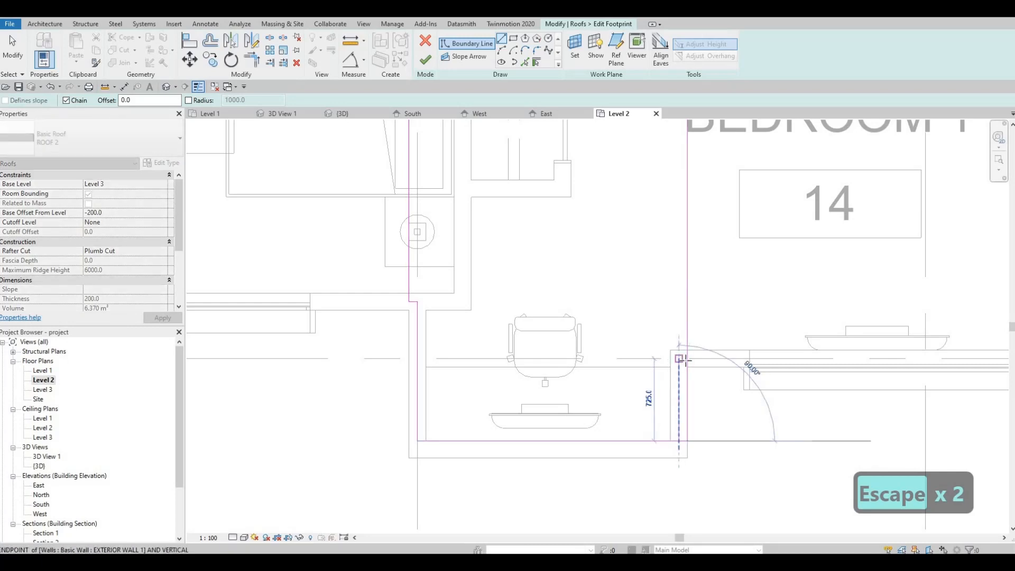
pyautogui.click(679, 359)
pyautogui.click(687, 358)
pyautogui.press('Escape')
pyautogui.press('Escape')
# Step: Trim the right roof boundary at the new jog and delete the leftover segment along the wall's outer face
pyautogui.press('t')
pyautogui.press('r')
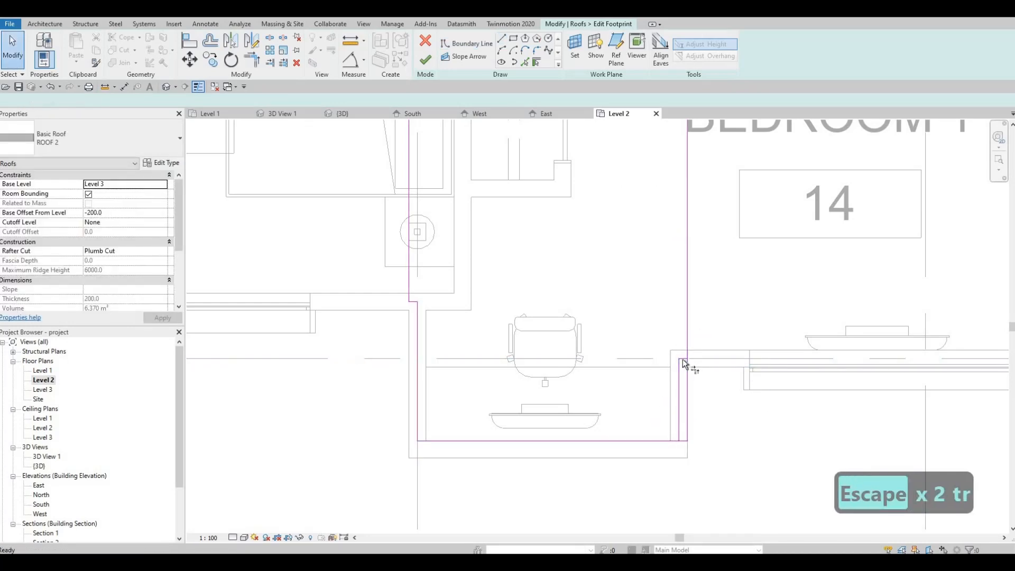
pyautogui.click(689, 345)
pyautogui.click(683, 427)
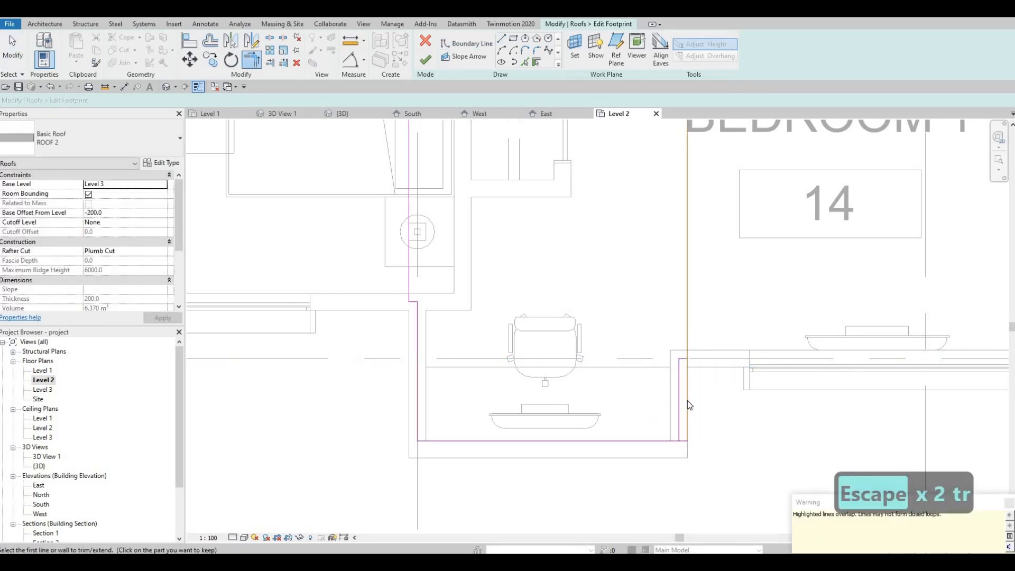
pyautogui.press('Escape')
pyautogui.press('Escape')
pyautogui.press('Escape')
pyautogui.scroll(2, 690, 370)
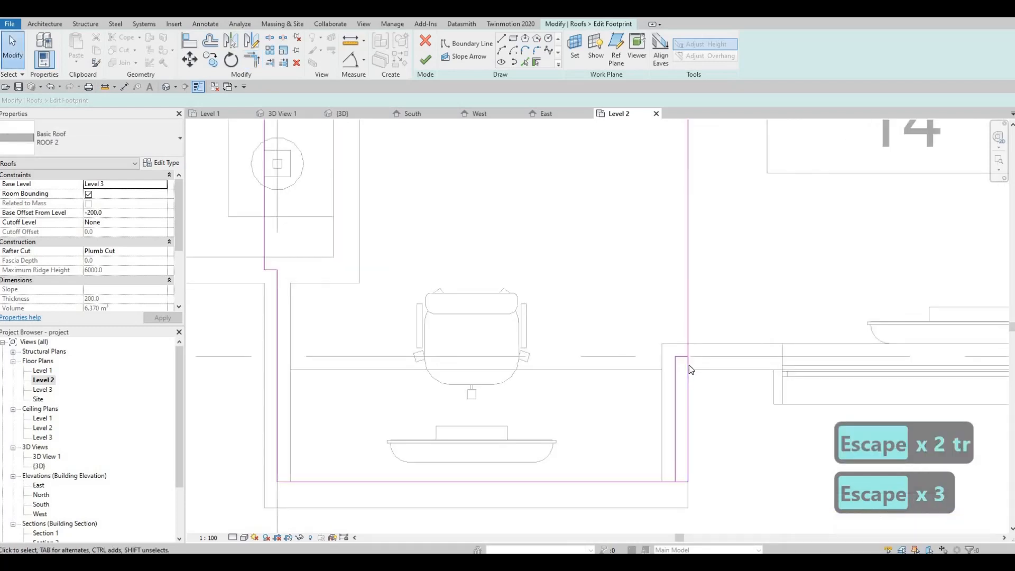
pyautogui.click(688, 364)
pyautogui.press('Delete')
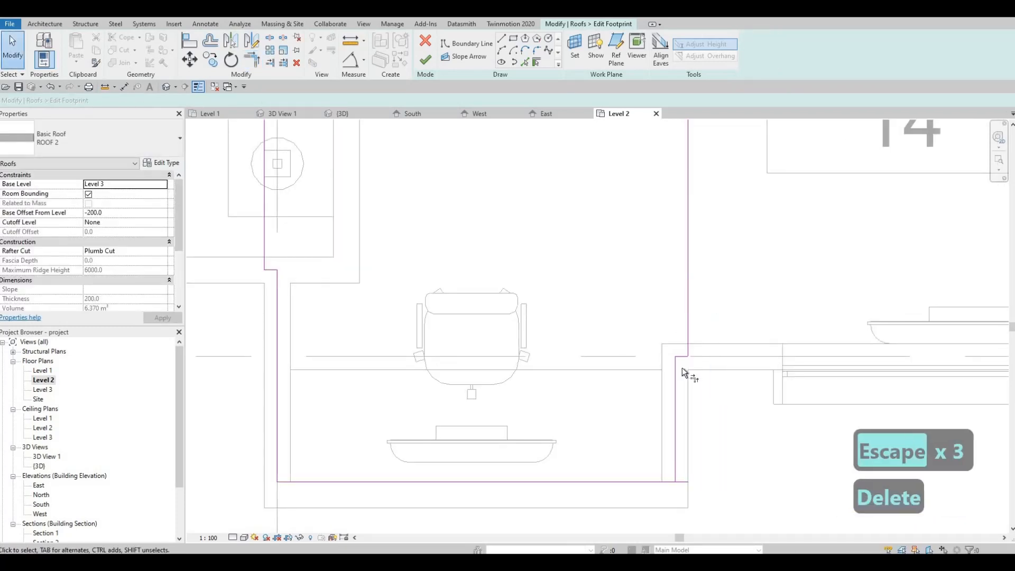
# Step: Trim the right wall-centreline segment and the front boundary line to a corner, and finish the roof footprint
pyautogui.press('t')
pyautogui.press('r')
pyautogui.click(675, 434)
pyautogui.click(649, 482)
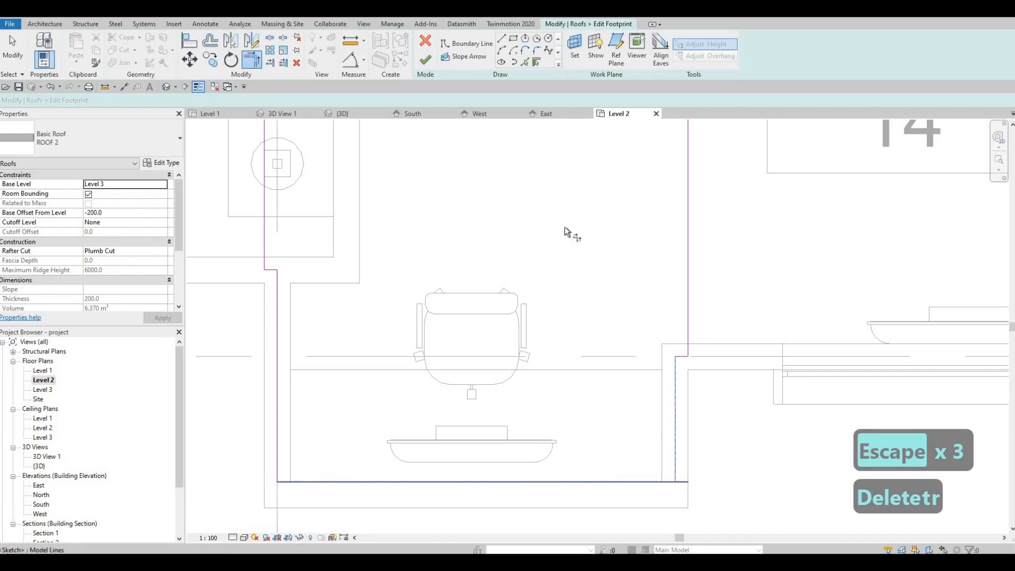
pyautogui.press('Escape')
pyautogui.press('Escape')
pyautogui.click(425, 59)
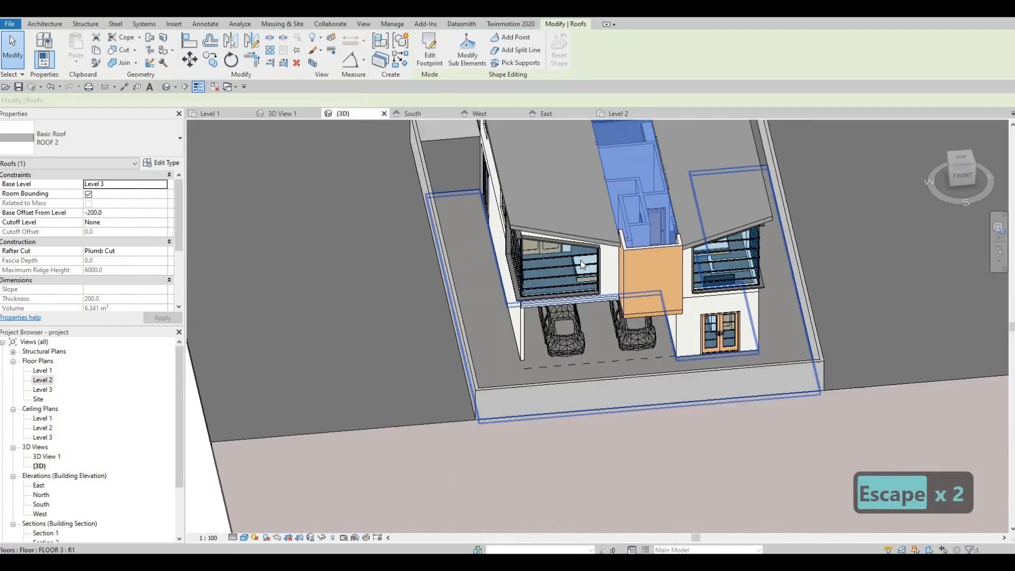
# Step: Examine the revised central roof behind the orange wall box and the exterior walls from the front, left and rear of the house
pyautogui.scroll(-1, 581, 258)
pyautogui.press('Escape')
pyautogui.press('Escape')
pyautogui.keyDown('shift'); pyautogui.moveTo(591, 231); pyautogui.dragTo(629, 219, button='middle'); pyautogui.keyUp('shift')
pyautogui.scroll(2, 630, 219)
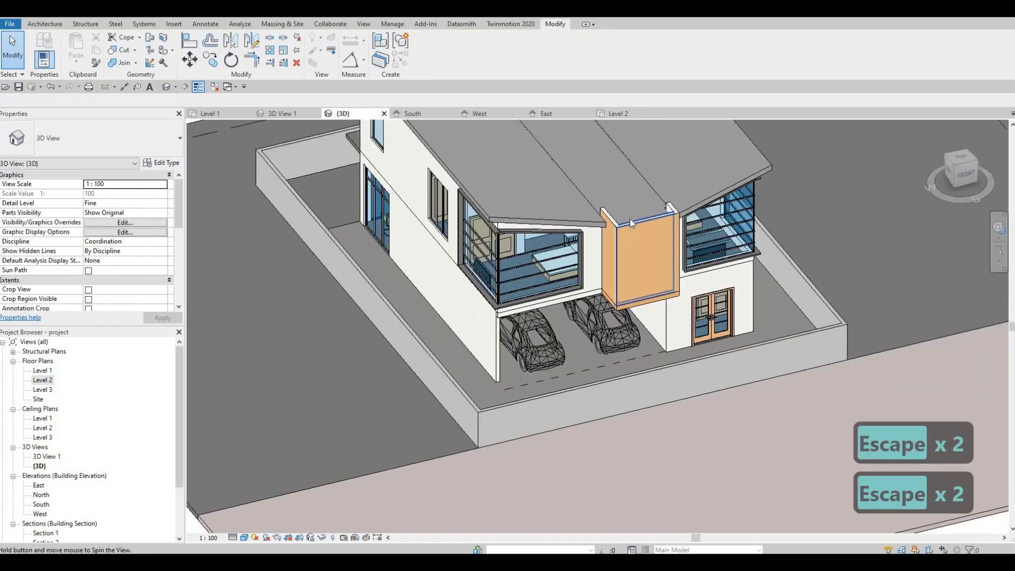
pyautogui.scroll(2, 629, 218)
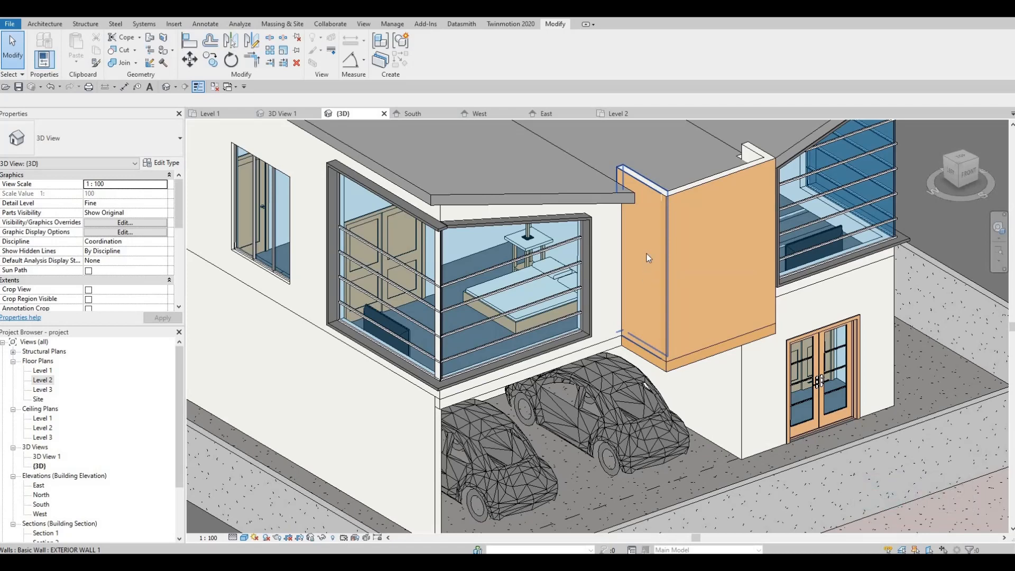
pyautogui.keyDown('shift'); pyautogui.moveTo(580, 299); pyautogui.dragTo(509, 335, button='middle'); pyautogui.keyUp('shift')
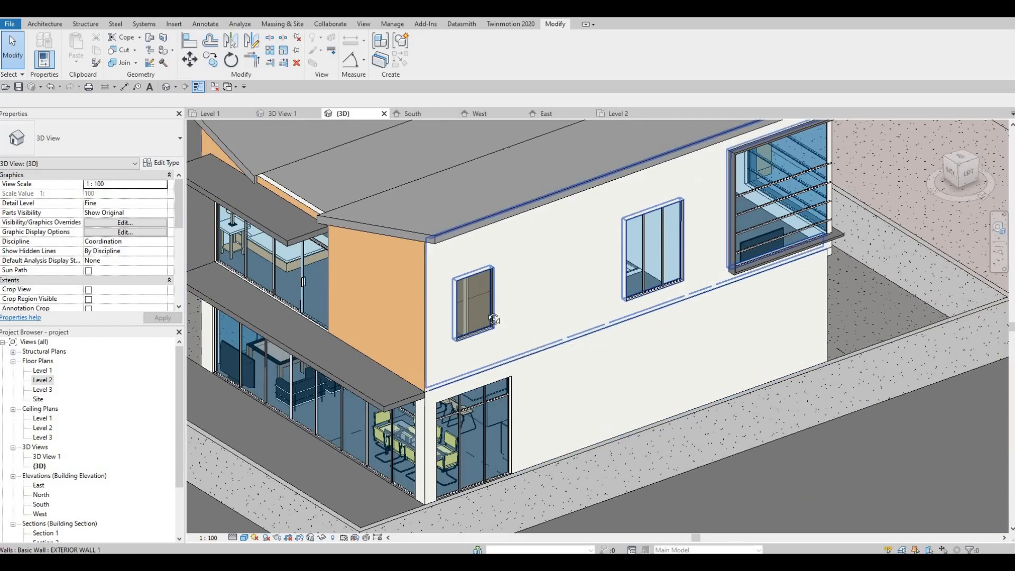
pyautogui.keyDown('shift'); pyautogui.moveTo(493, 319); pyautogui.dragTo(461, 330, button='middle'); pyautogui.keyUp('shift')
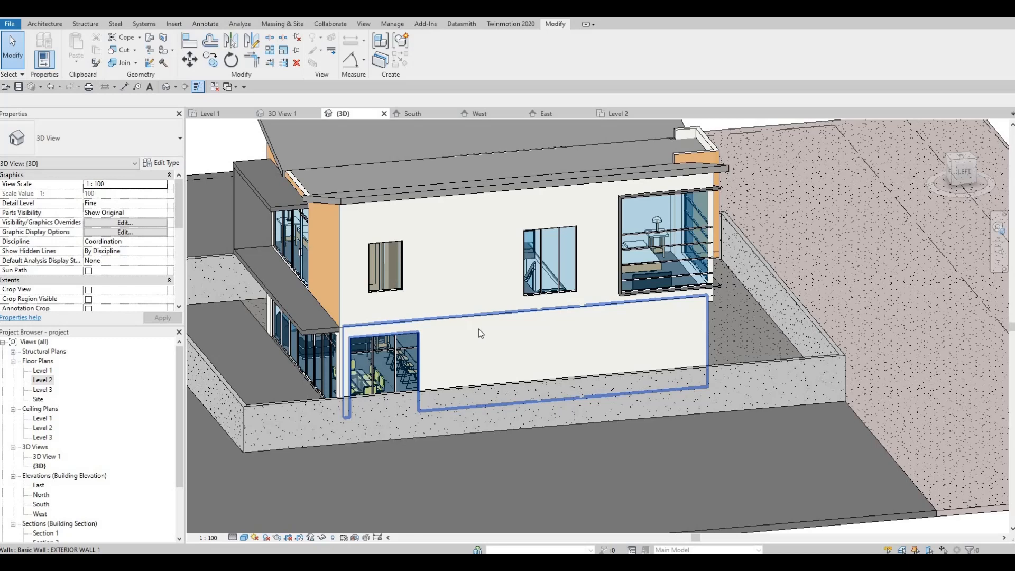
# Step: Paint the upper and lower exterior wall faces on the left side of the house with the Parking Stripe material
pyautogui.click(170, 51)
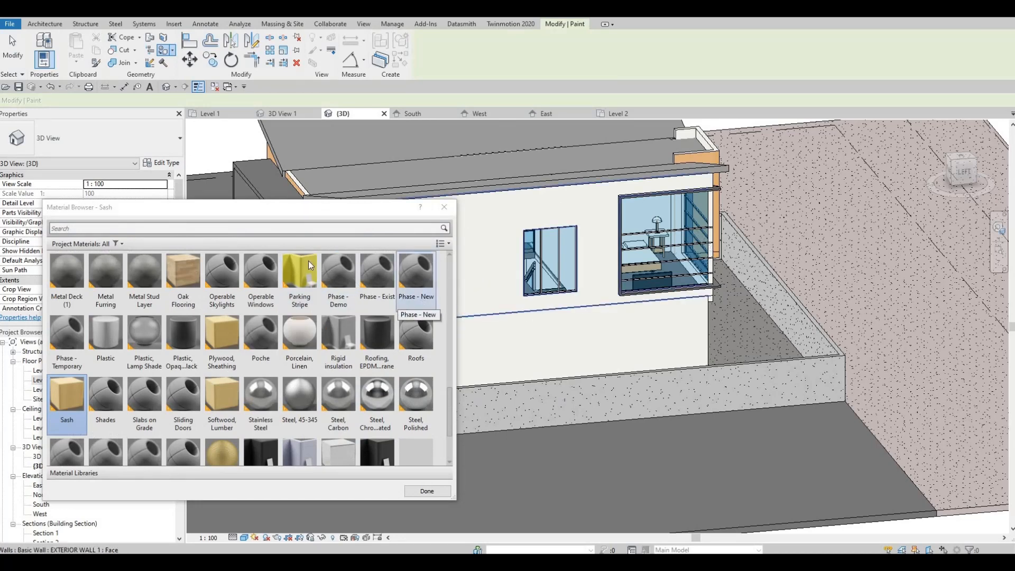
pyautogui.click(305, 269)
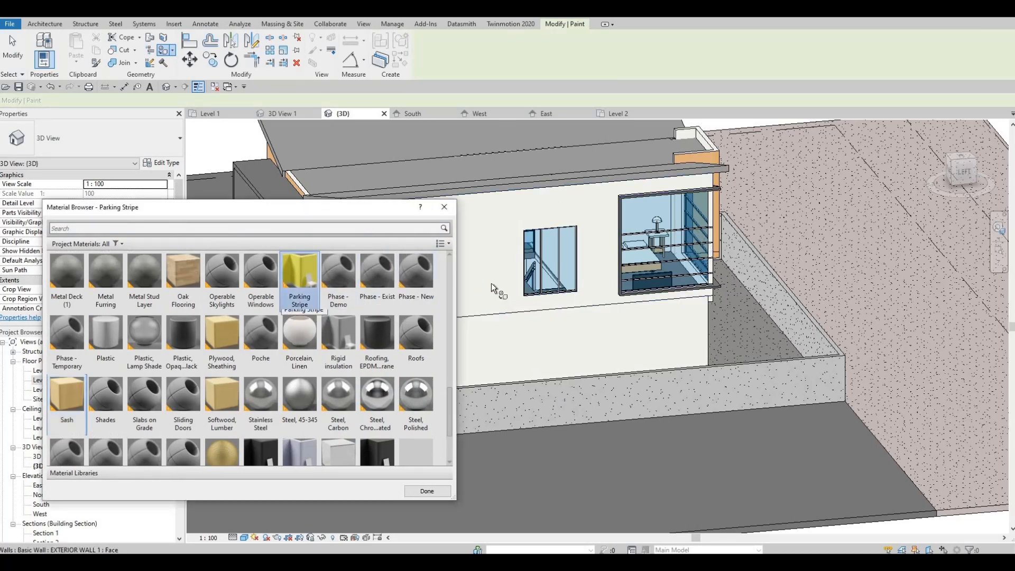
pyautogui.click(656, 295)
pyautogui.moveTo(563, 342)
pyautogui.mouseDown(button='middle')
pyautogui.moveTo(633, 291)
pyautogui.moveTo(709, 296)
pyautogui.moveTo(793, 241)
pyautogui.mouseUp(button='middle')
pyautogui.click(722, 294)
# Step: Paint the rear ground-floor wall and the right-side wall around the ground-floor glazing with Parking Stripe
pyautogui.keyDown('shift'); pyautogui.moveTo(719, 281); pyautogui.dragTo(787, 275, button='middle'); pyautogui.keyUp('shift')
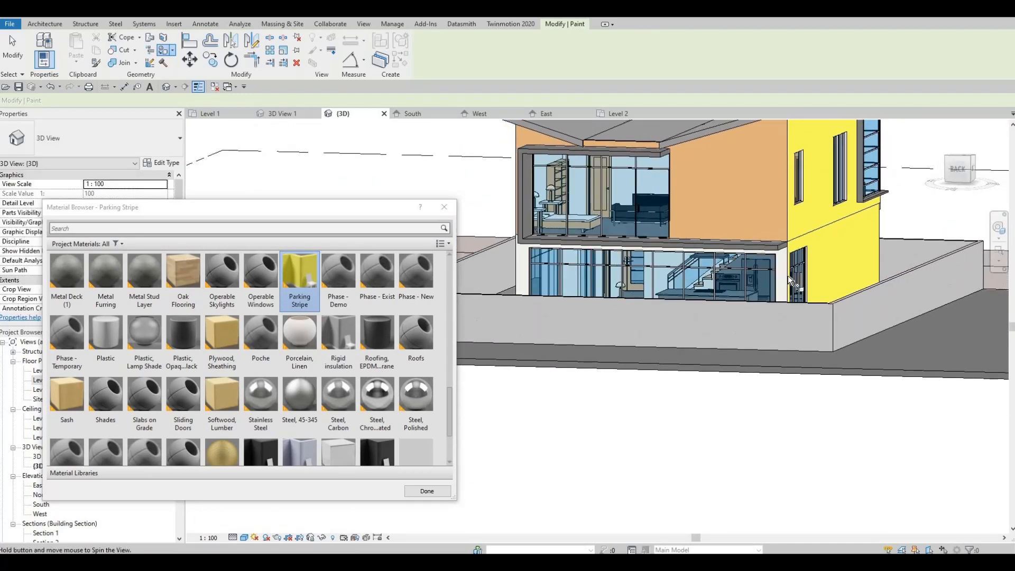
pyautogui.scroll(3, 789, 275)
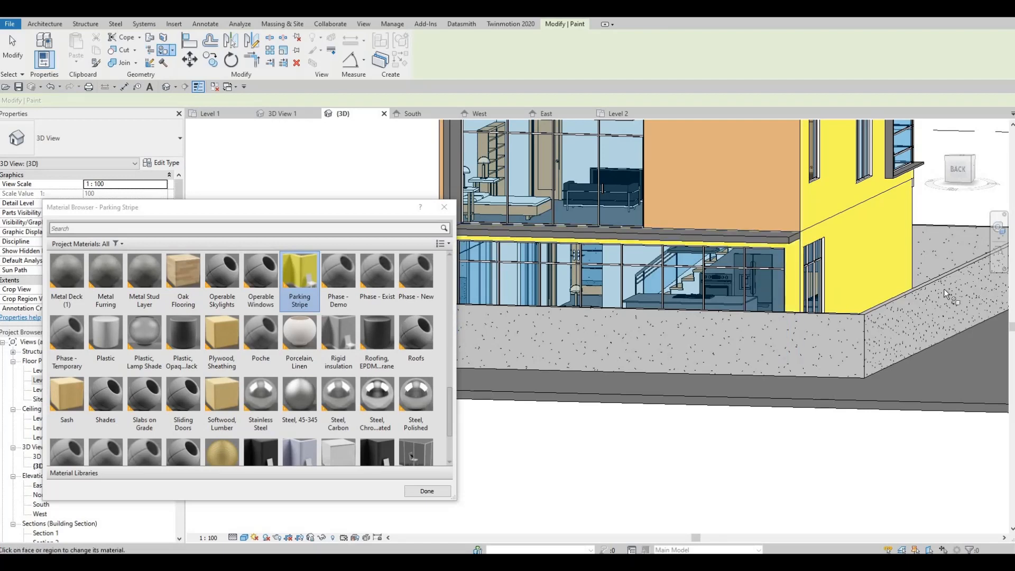
pyautogui.keyDown('shift'); pyautogui.moveTo(943, 288); pyautogui.dragTo(692, 234, button='middle'); pyautogui.keyUp('shift')
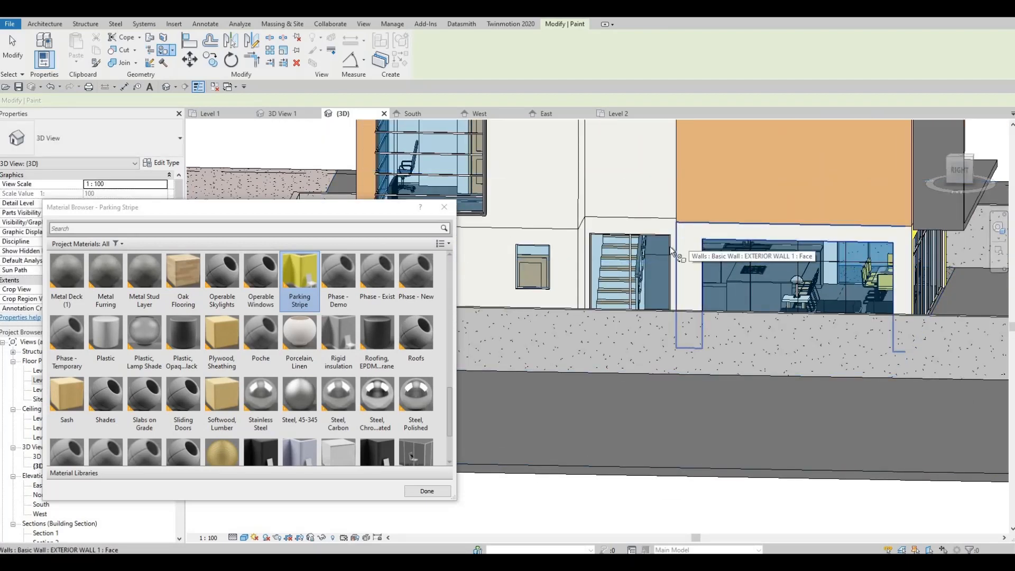
pyautogui.click(689, 235)
# Step: Examine the front-left wall corner, the front facade and the right side of the house for exterior faces still unpainted
pyautogui.moveTo(689, 235)
pyautogui.keyDown('shift'); pyautogui.mouseDown(button='middle')
pyautogui.moveTo(772, 272)
pyautogui.moveTo(846, 278)
pyautogui.moveTo(845, 265)
pyautogui.mouseUp(button='middle'); pyautogui.keyUp('shift')
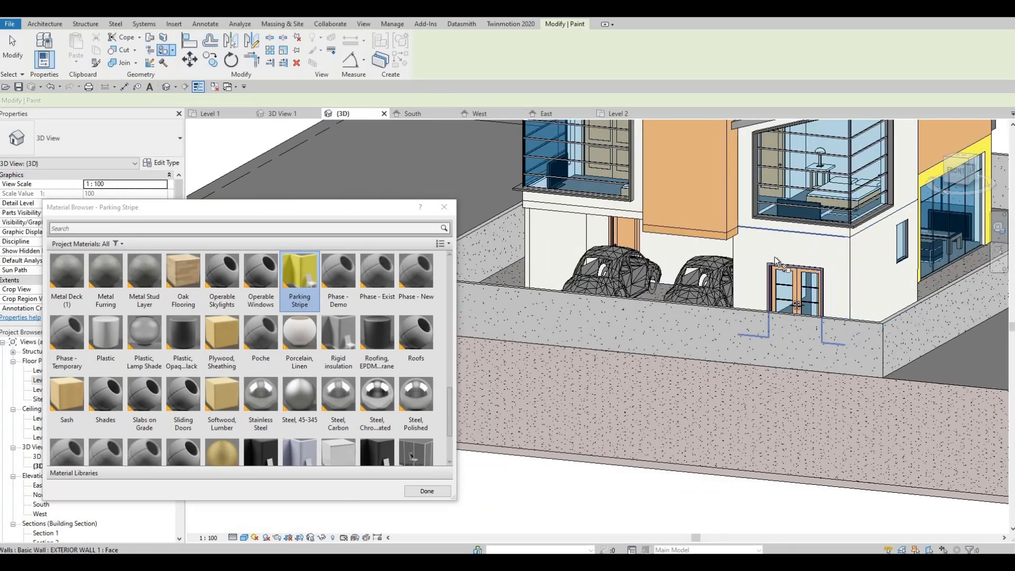
pyautogui.moveTo(915, 271)
pyautogui.keyDown('shift'); pyautogui.mouseDown(button='middle')
pyautogui.moveTo(892, 237)
pyautogui.moveTo(831, 204)
pyautogui.moveTo(708, 174)
pyautogui.moveTo(907, 242)
pyautogui.mouseUp(button='middle'); pyautogui.keyUp('shift')
pyautogui.moveTo(713, 166)
pyautogui.keyDown('shift'); pyautogui.mouseDown(button='middle')
pyautogui.moveTo(856, 222)
pyautogui.moveTo(846, 211)
pyautogui.mouseUp(button='middle'); pyautogui.keyUp('shift')
pyautogui.scroll(3, 709, 170)
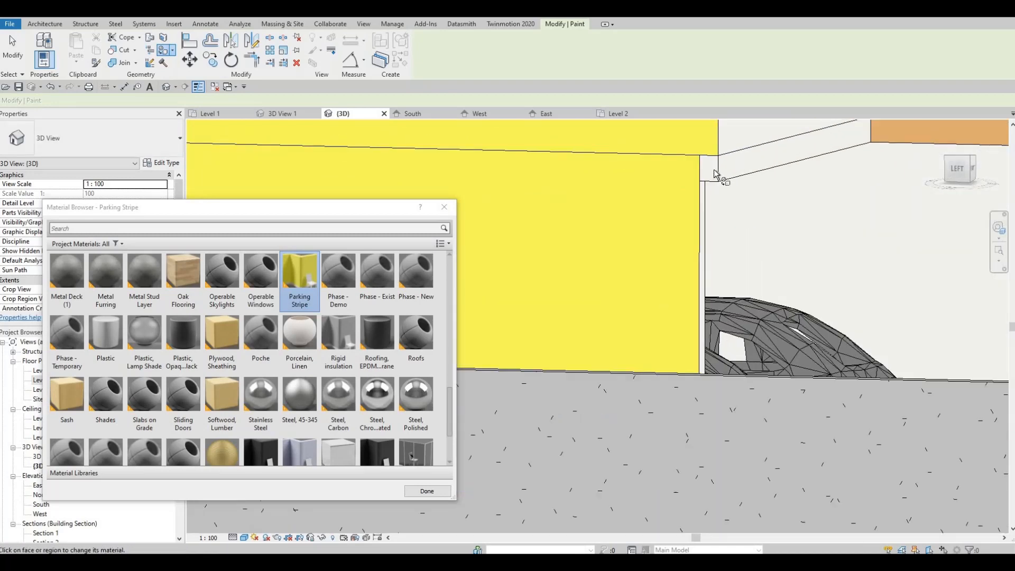
pyautogui.press('Tab')
pyautogui.press('Tab')
pyautogui.keyDown('shift'); pyautogui.moveTo(709, 172); pyautogui.dragTo(648, 268, button='middle'); pyautogui.keyUp('shift')
pyautogui.scroll(-1, 623, 218)
pyautogui.scroll(-2, 838, 233)
pyautogui.scroll(-2, 626, 263)
pyautogui.keyDown('shift'); pyautogui.moveTo(740, 227); pyautogui.dragTo(766, 216, button='middle'); pyautogui.keyUp('shift')
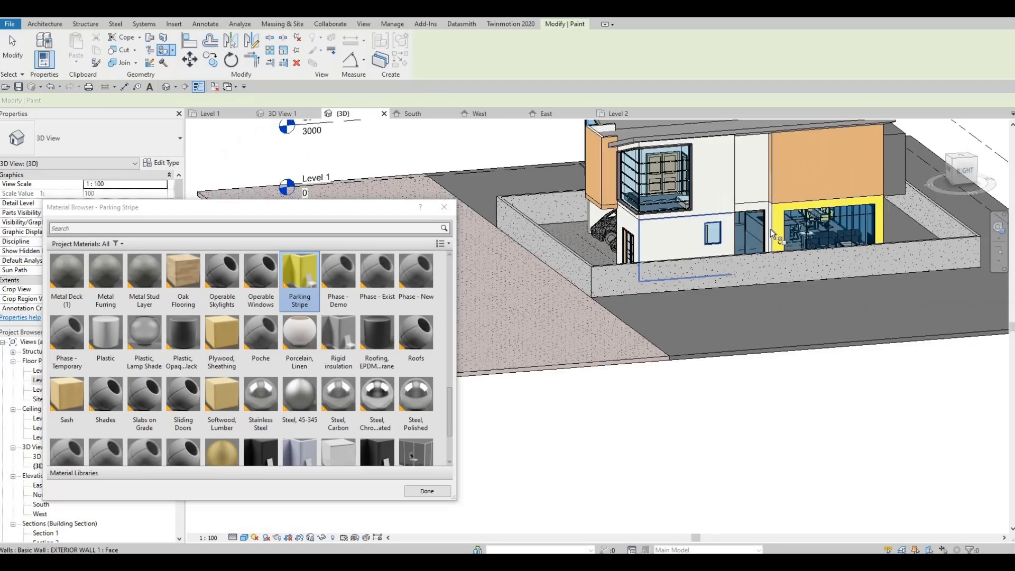
# Step: Paint the narrow wall return between the right-side door and the large ground-floor glazing with Parking Stripe
pyautogui.scroll(3, 772, 218)
pyautogui.scroll(2, 767, 211)
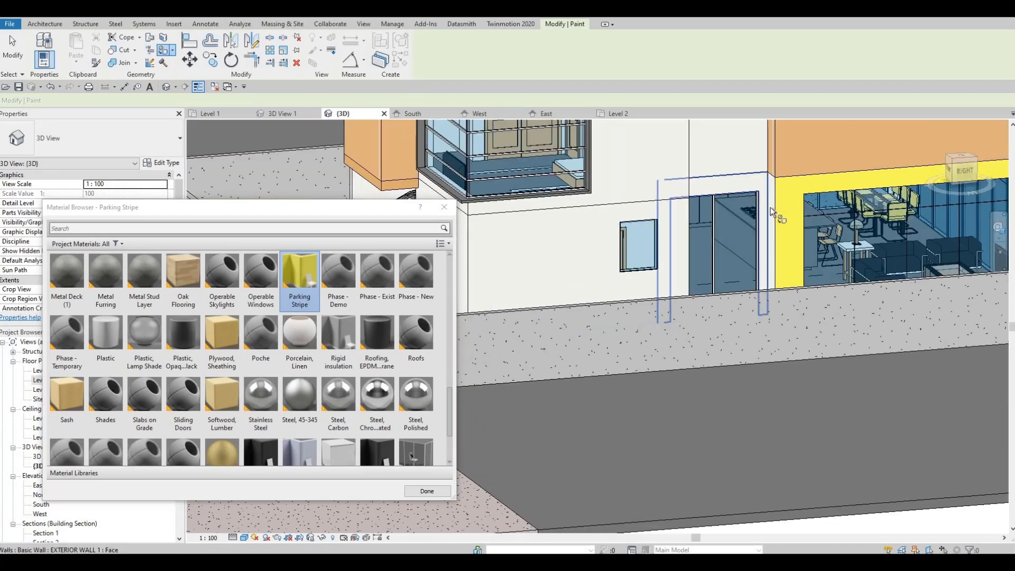
pyautogui.press('Tab')
pyautogui.press('Tab')
pyautogui.press('Tab')
pyautogui.press('Tab')
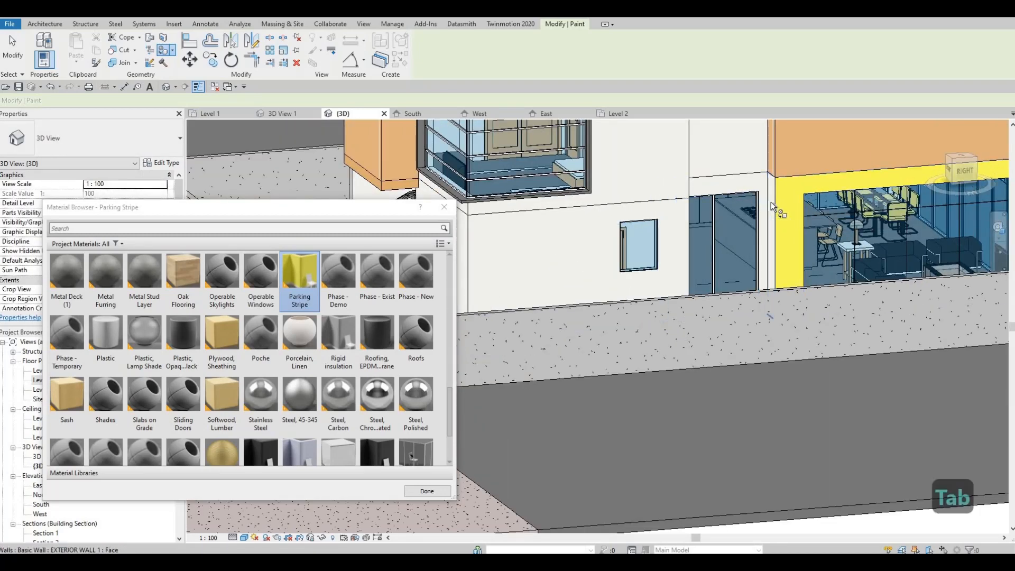
pyautogui.press('Tab')
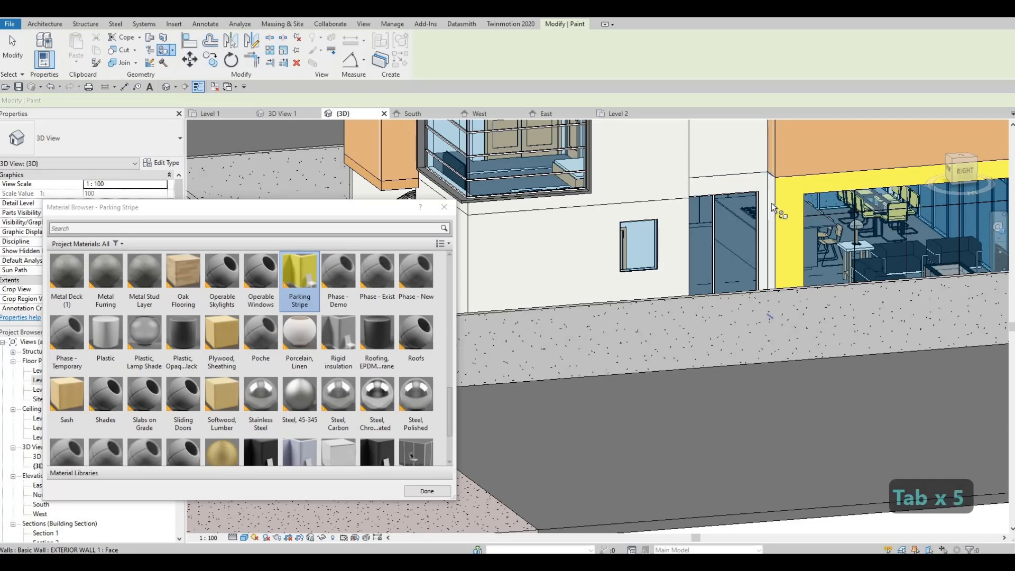
pyautogui.click(760, 219)
pyautogui.scroll(-3, 753, 236)
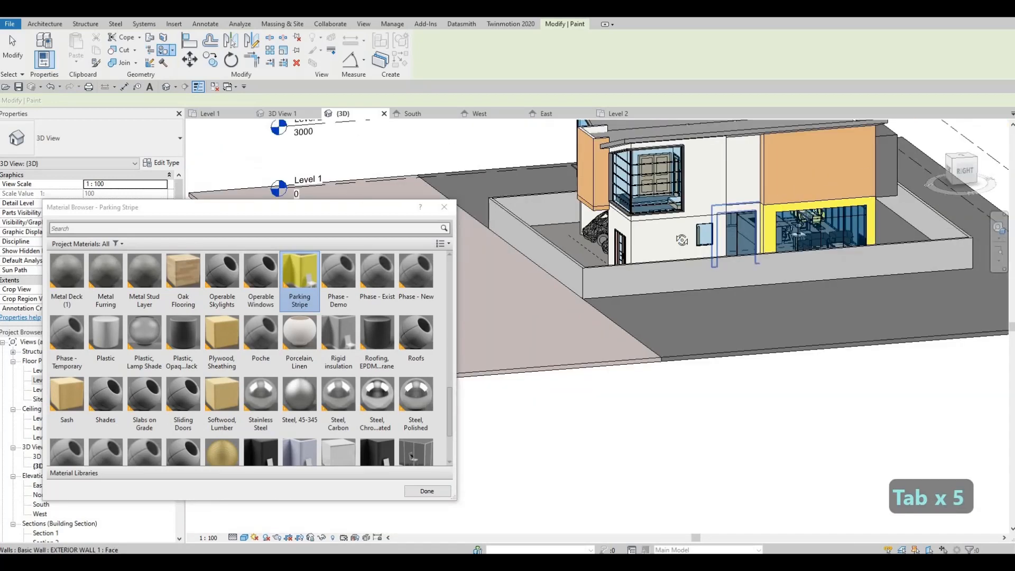
# Step: Paint the front upper wall face around the corner window above the garage with Parking Stripe and end painting
pyautogui.keyDown('shift'); pyautogui.moveTo(752, 236); pyautogui.dragTo(1006, 222, button='middle'); pyautogui.keyUp('shift')
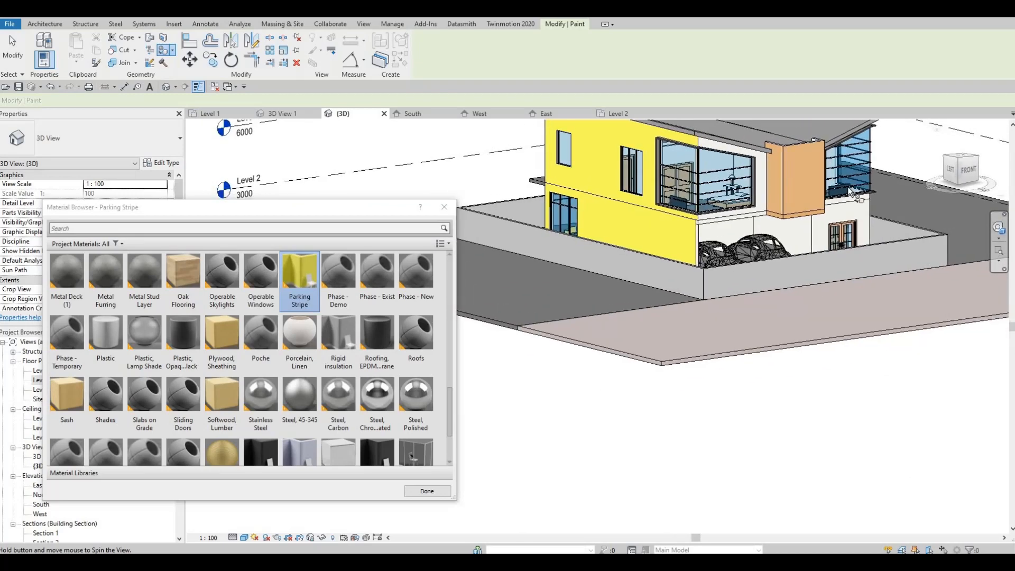
pyautogui.scroll(3, 746, 173)
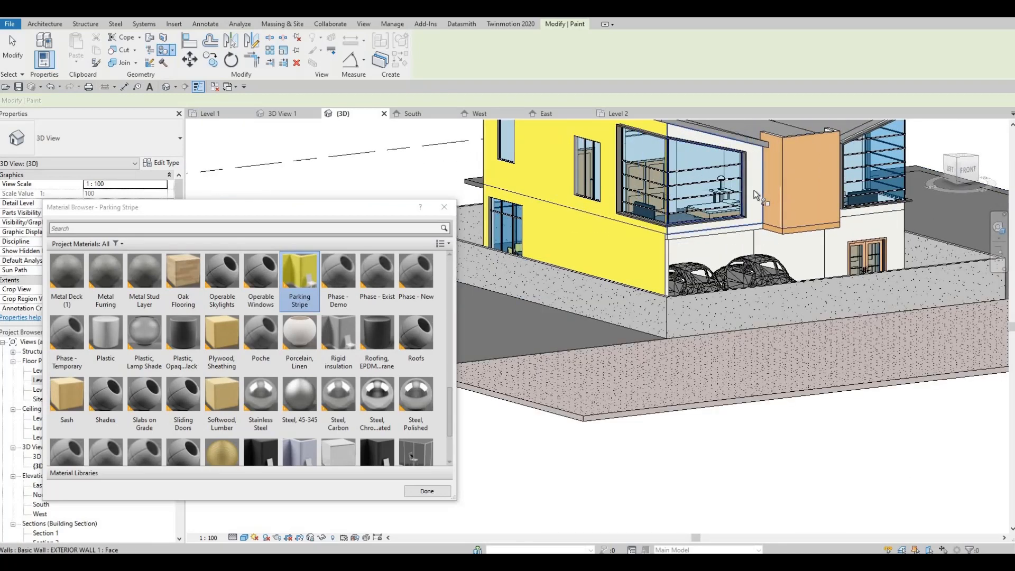
pyautogui.scroll(4, 686, 239)
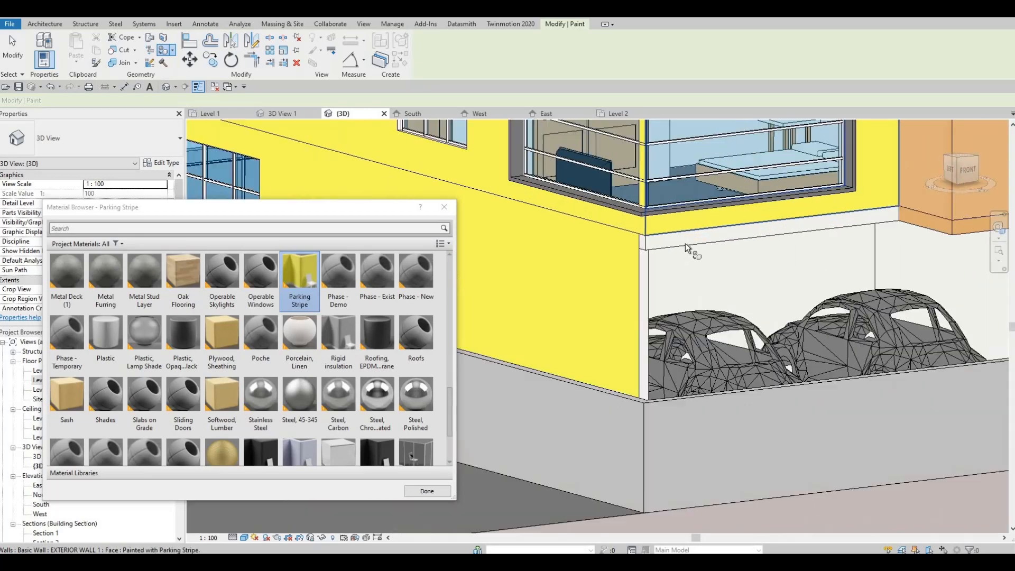
pyautogui.scroll(-2, 420, 417)
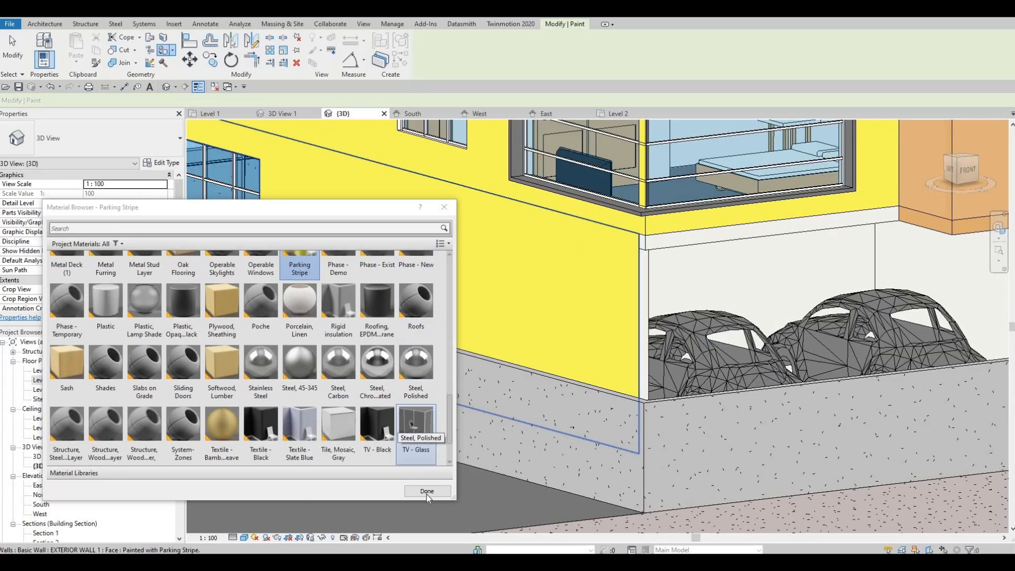
pyautogui.click(426, 490)
pyautogui.press('Escape')
pyautogui.press('Escape')
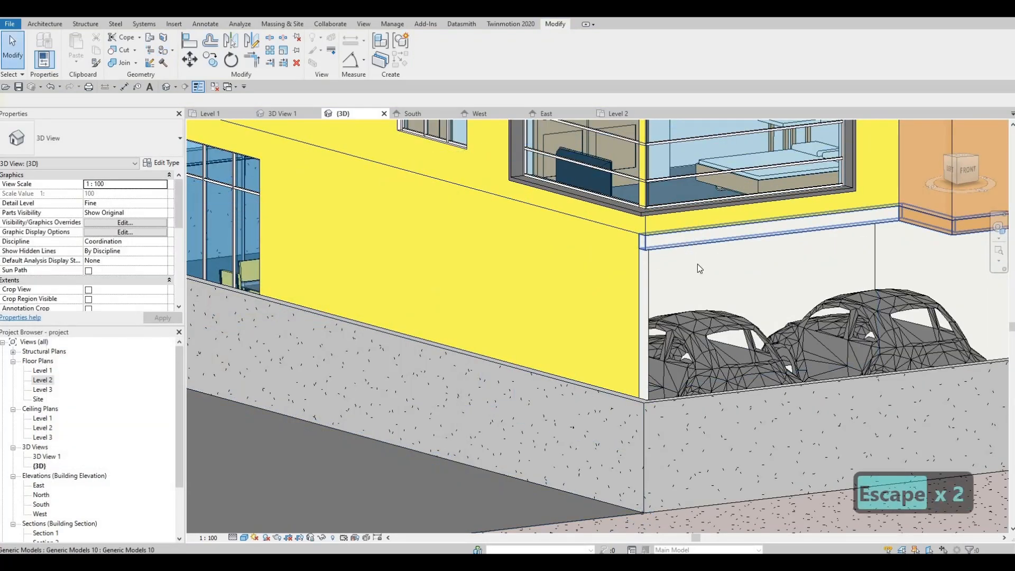
# Step: Open the in-place generic model band beneath the front upper wall for editing
pyautogui.click(692, 240)
pyautogui.scroll(-4, 607, 273)
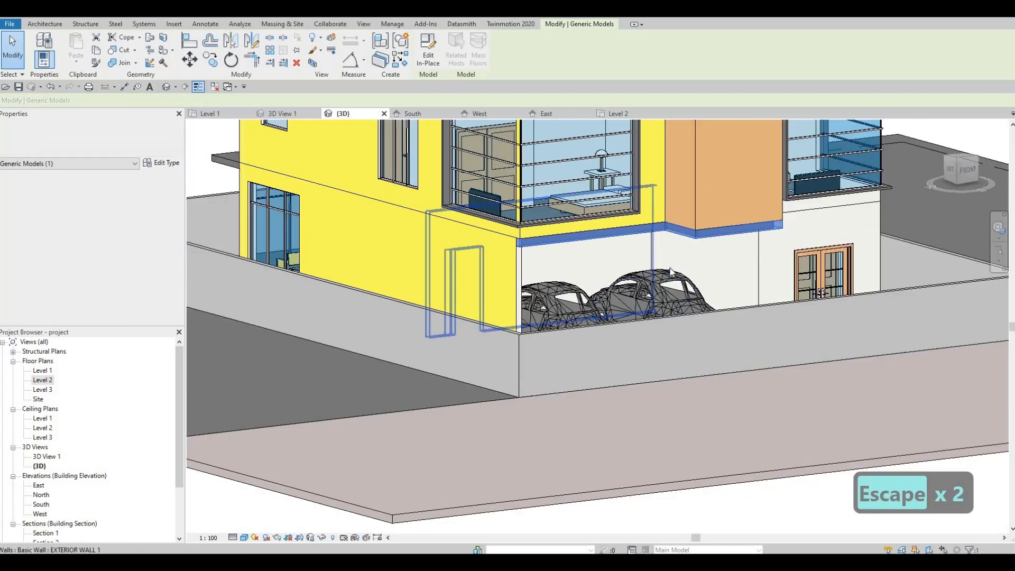
pyautogui.press('Escape')
pyautogui.press('Escape')
pyautogui.click(628, 232)
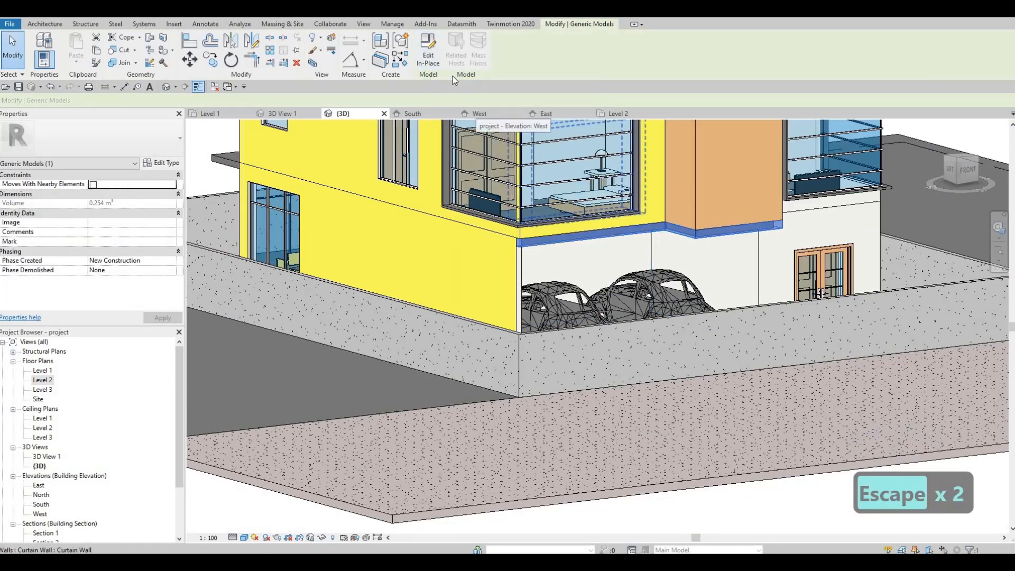
pyautogui.click(428, 50)
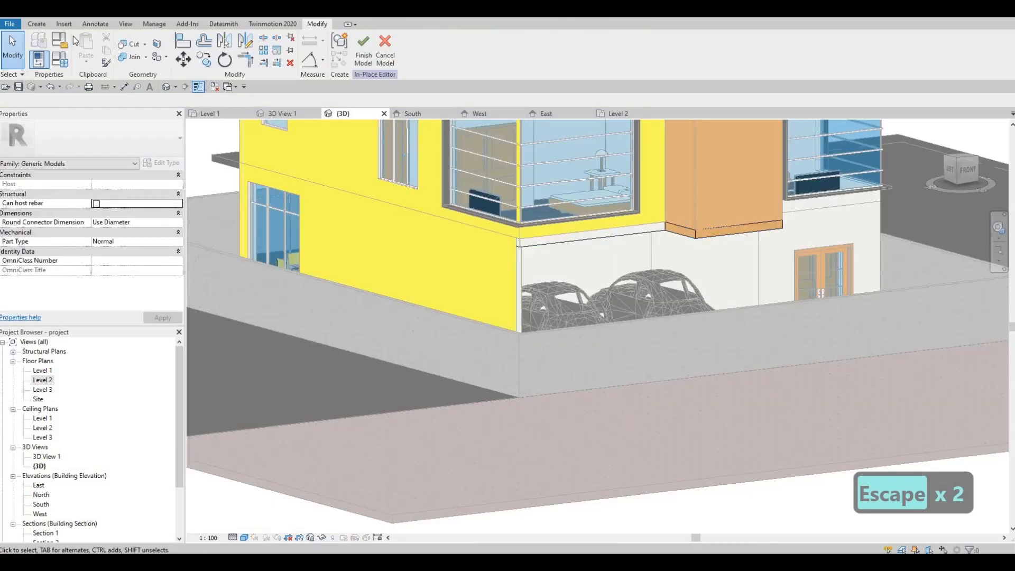
# Step: Paint the band's front face above the garage with Parking Stripe and finish the in-place model
pyautogui.click(36, 24)
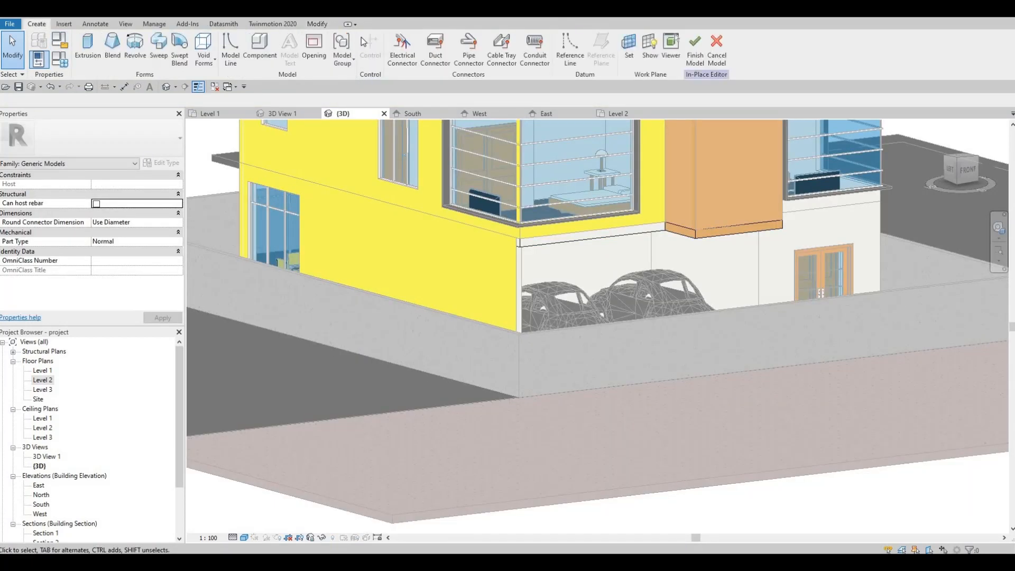
pyautogui.click(315, 25)
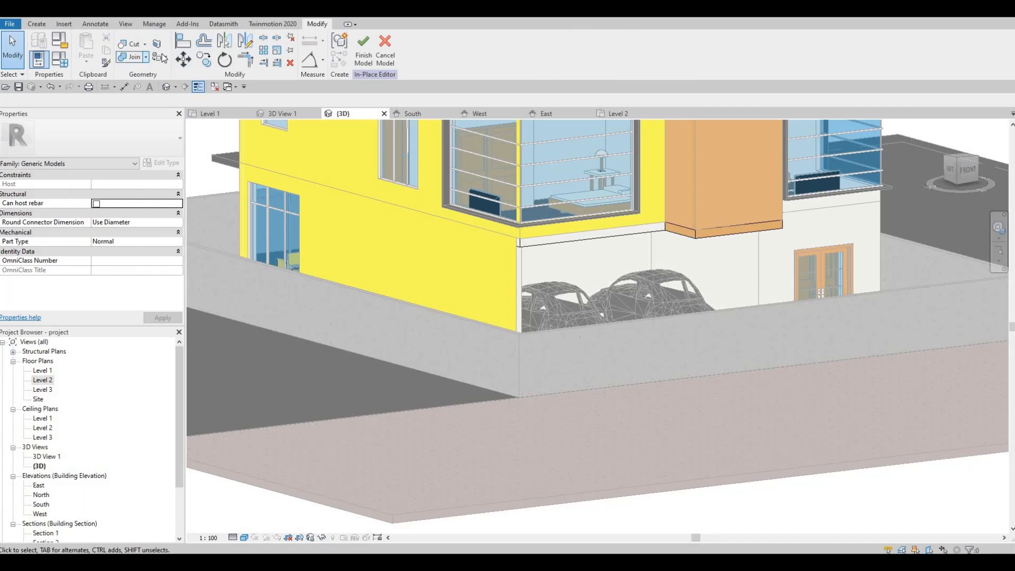
pyautogui.click(160, 57)
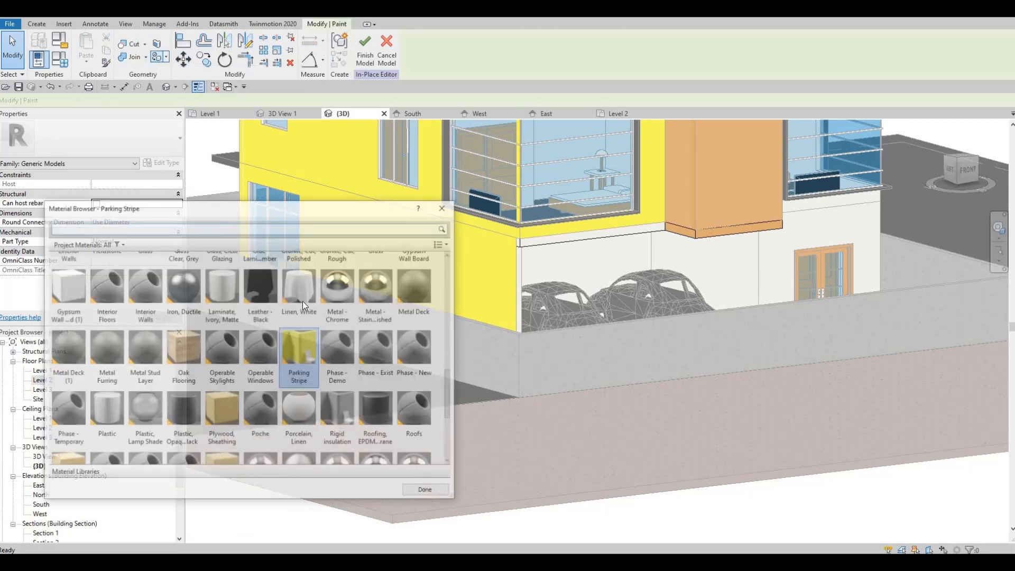
pyautogui.click(598, 233)
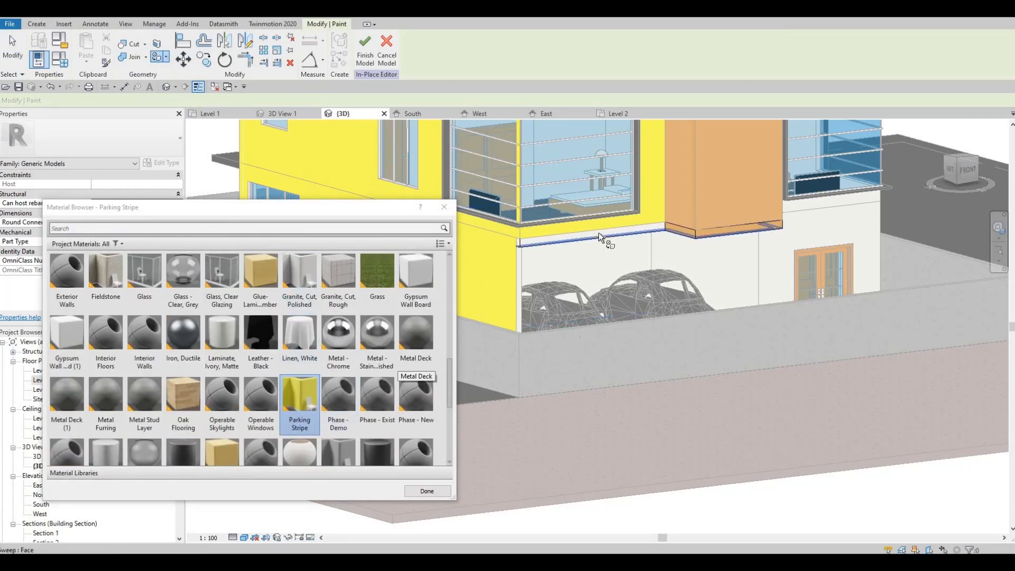
pyautogui.scroll(5, 544, 242)
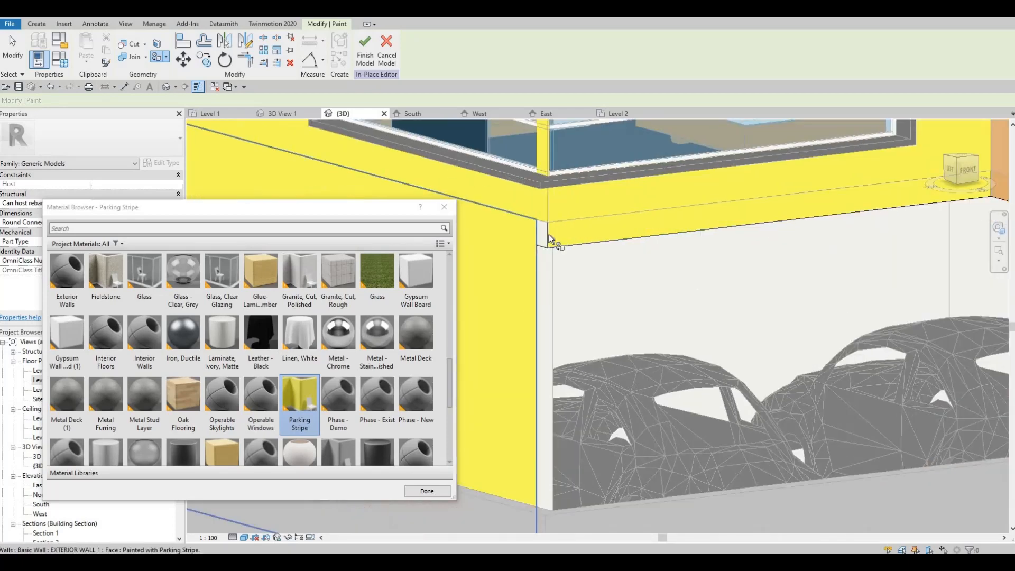
pyautogui.scroll(-5, 531, 253)
pyautogui.moveTo(591, 254)
pyautogui.keyDown('shift'); pyautogui.mouseDown(button='middle')
pyautogui.moveTo(569, 200)
pyautogui.moveTo(528, 221)
pyautogui.moveTo(503, 213)
pyautogui.moveTo(627, 198)
pyautogui.mouseUp(button='middle'); pyautogui.keyUp('shift')
pyautogui.keyDown('shift'); pyautogui.moveTo(704, 161); pyautogui.dragTo(634, 222, button='middle'); pyautogui.keyUp('shift')
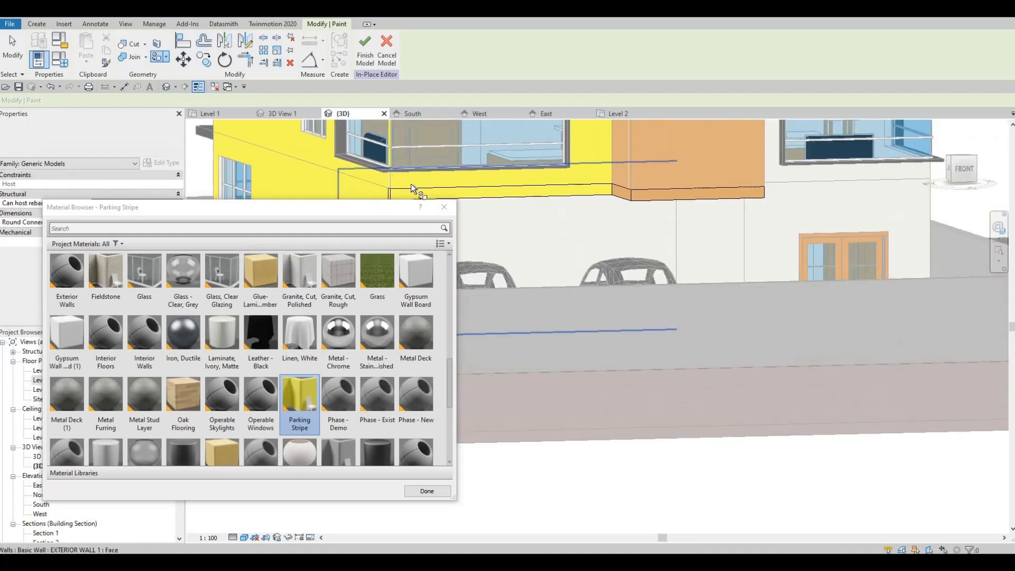
pyautogui.click(445, 207)
pyautogui.keyDown('shift'); pyautogui.moveTo(761, 149); pyautogui.dragTo(754, 150, button='middle'); pyautogui.keyUp('shift')
pyautogui.keyDown('shift'); pyautogui.moveTo(613, 239); pyautogui.dragTo(537, 236, button='middle'); pyautogui.keyUp('shift')
pyautogui.scroll(-1, 532, 254)
pyautogui.scroll(-2, 536, 236)
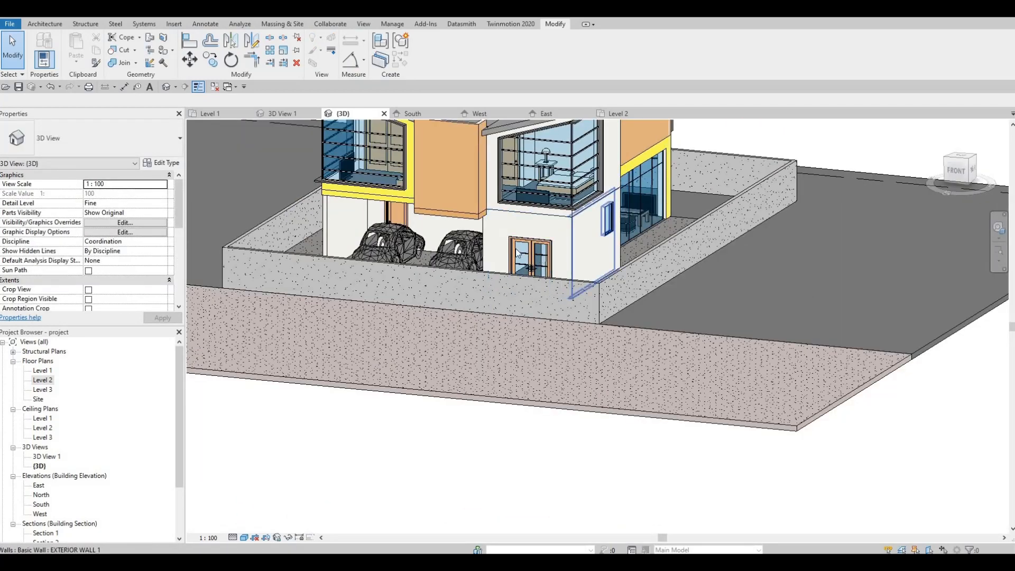
# Step: Delete the front border wall between the house and the paved strip
pyautogui.moveTo(587, 260); pyautogui.dragTo(587, 277, button='middle')
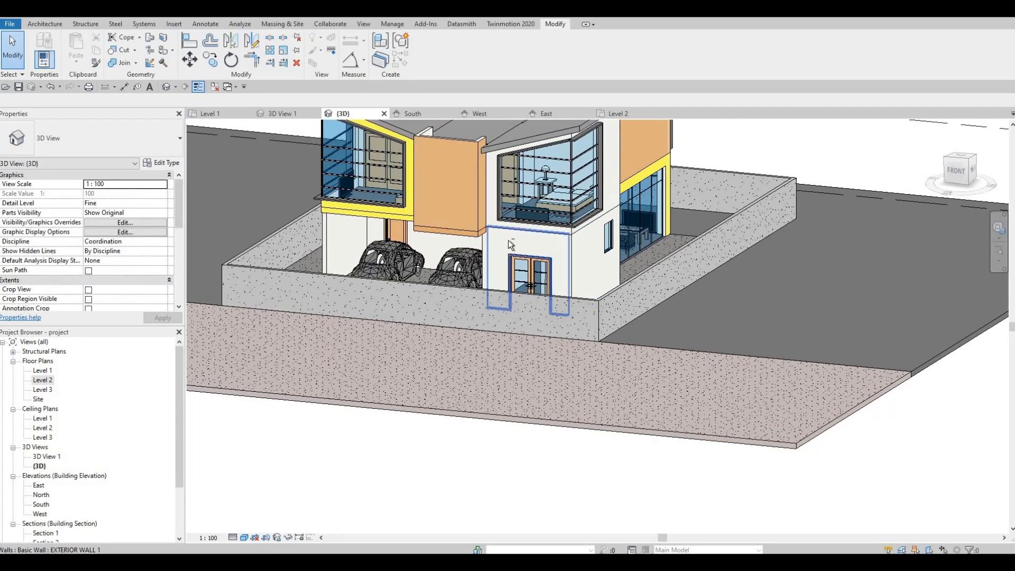
pyautogui.scroll(-2, 596, 265)
pyautogui.keyDown('shift'); pyautogui.moveTo(596, 266); pyautogui.dragTo(595, 238, button='middle'); pyautogui.keyUp('shift')
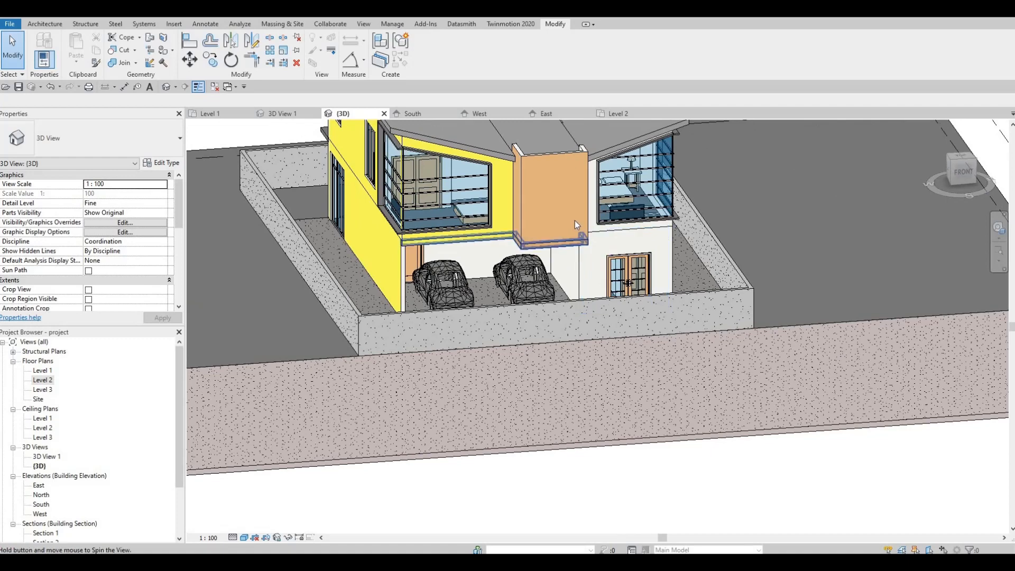
pyautogui.scroll(2, 576, 224)
pyautogui.keyDown('shift'); pyautogui.moveTo(655, 287); pyautogui.dragTo(643, 306, button='middle'); pyautogui.keyUp('shift')
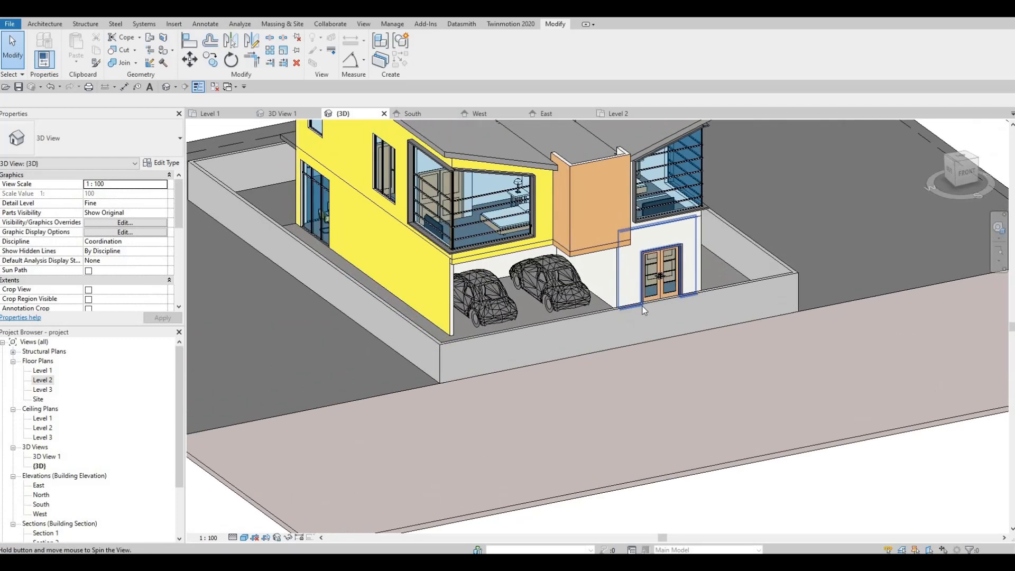
pyautogui.click(640, 307)
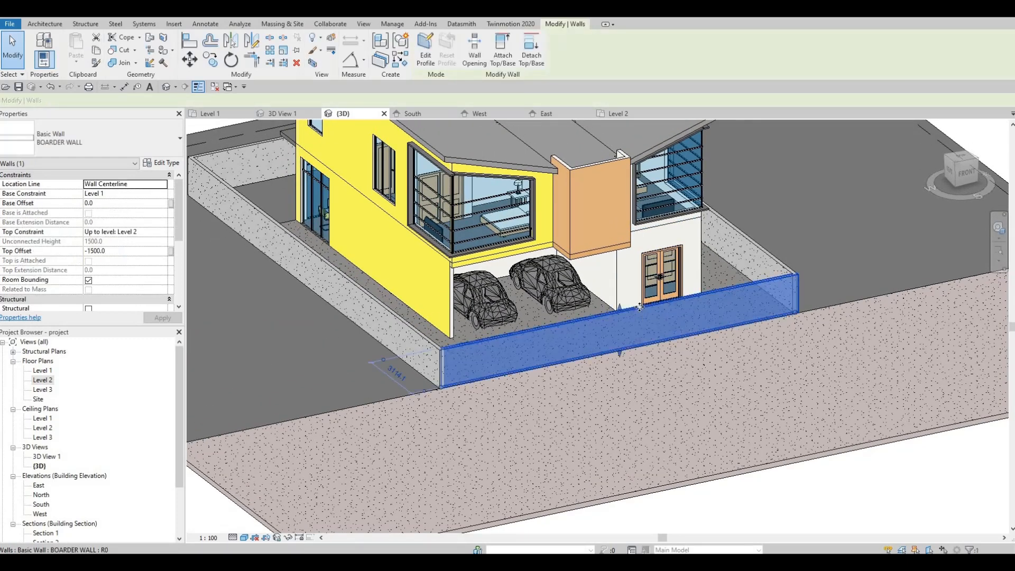
pyautogui.press('Delete')
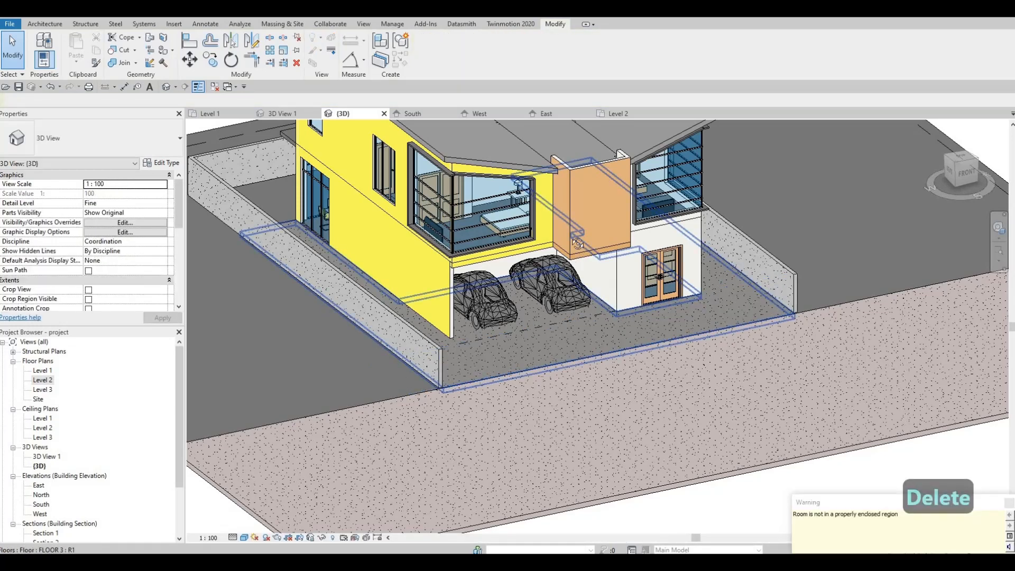
# Step: Examine the open garage front, the entrance and the right-side walls of the house from several angles
pyautogui.keyDown('shift'); pyautogui.moveTo(641, 311); pyautogui.dragTo(636, 267, button='middle'); pyautogui.keyUp('shift')
pyautogui.scroll(3, 567, 235)
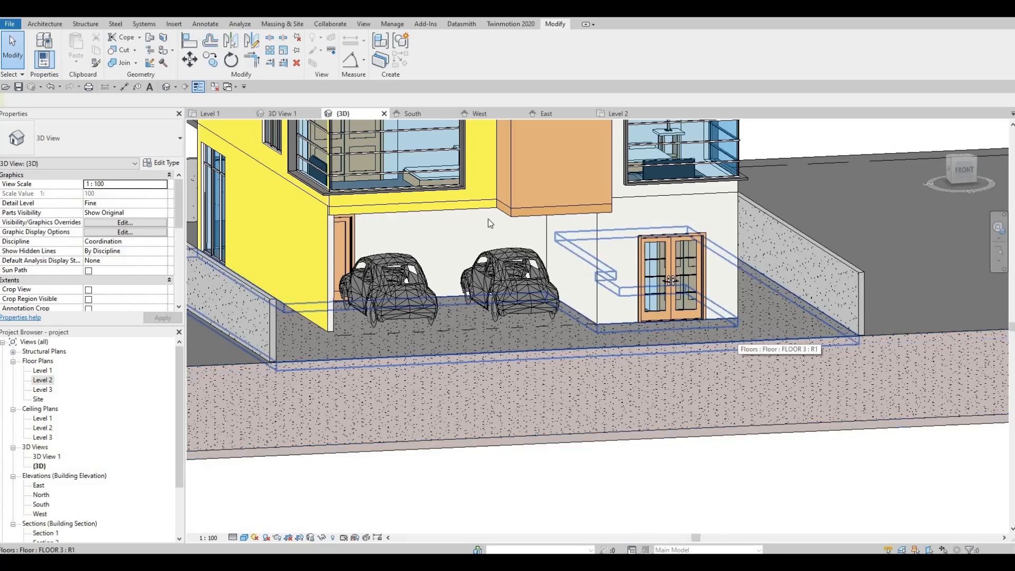
pyautogui.keyDown('shift'); pyautogui.moveTo(489, 223); pyautogui.dragTo(532, 368, button='middle'); pyautogui.keyUp('shift')
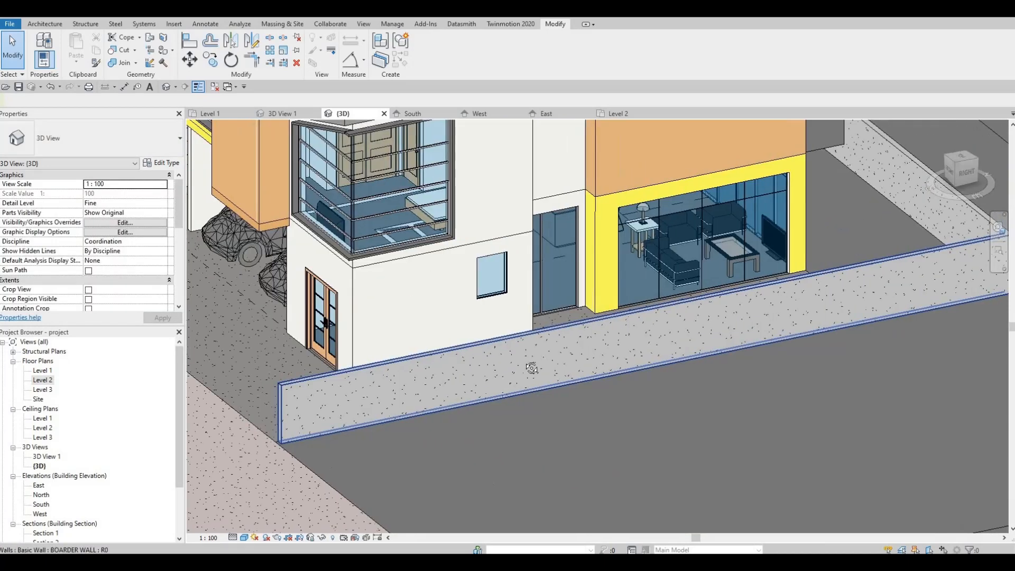
pyautogui.scroll(-3, 531, 365)
pyautogui.scroll(2, 626, 332)
pyautogui.keyDown('shift'); pyautogui.moveTo(626, 332); pyautogui.dragTo(576, 331, button='middle'); pyautogui.keyUp('shift')
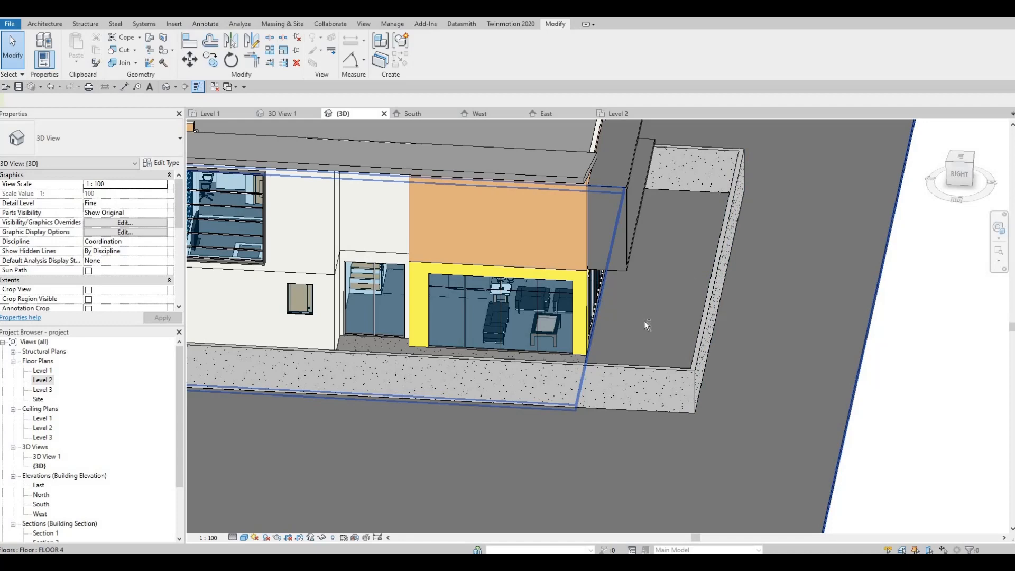
pyautogui.keyDown('shift'); pyautogui.moveTo(753, 341); pyautogui.dragTo(819, 344, button='middle'); pyautogui.keyUp('shift')
pyautogui.moveTo(718, 345); pyautogui.dragTo(780, 346, button='middle')
pyautogui.scroll(-2, 780, 346)
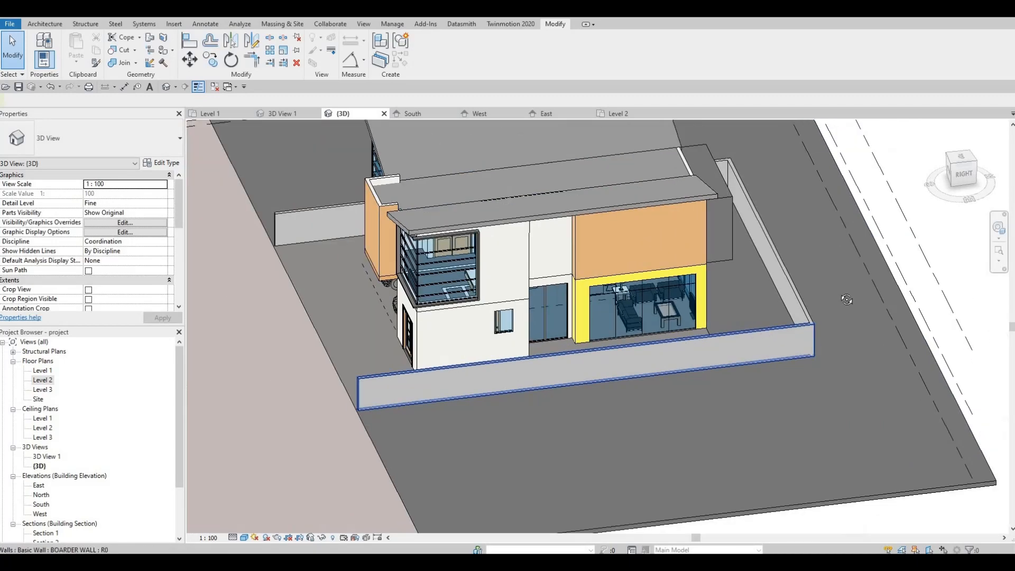
pyautogui.keyDown('shift'); pyautogui.moveTo(661, 348); pyautogui.dragTo(732, 339, button='middle'); pyautogui.keyUp('shift')
pyautogui.scroll(2, 615, 338)
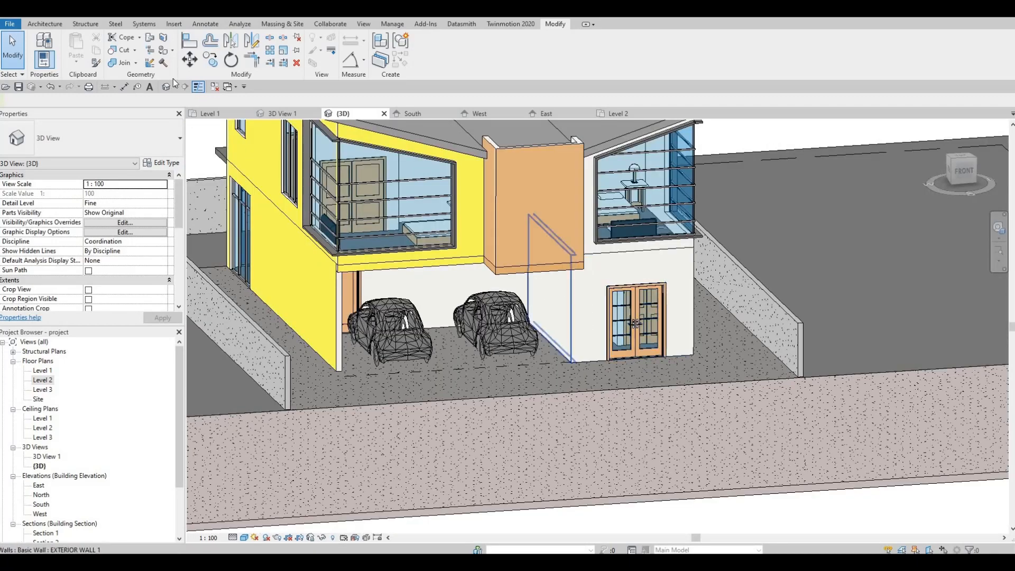
# Step: Paint the garage's side wall face next to the front entrance with the Oak Flooring material
pyautogui.press('p')
pyautogui.press('t')
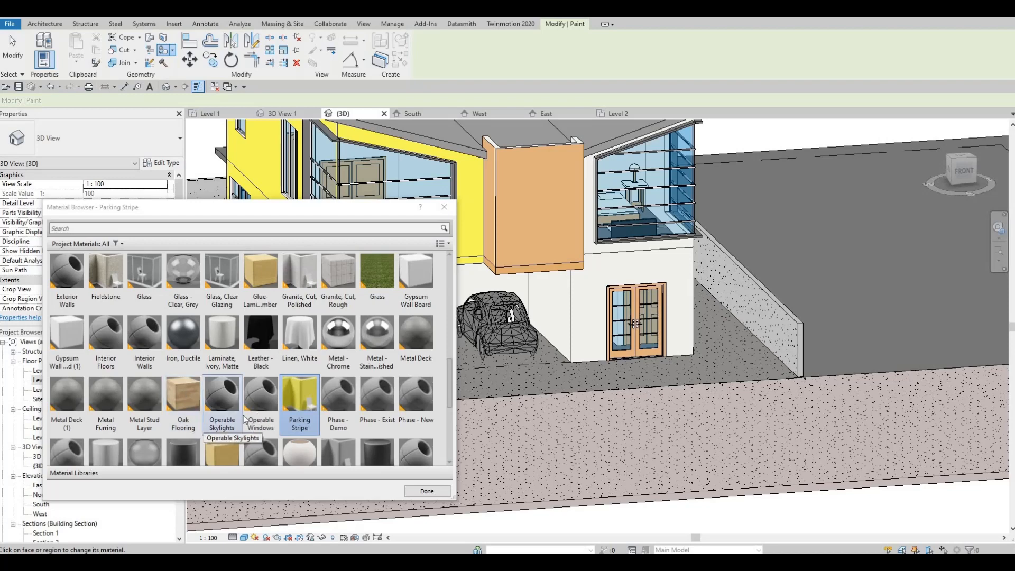
pyautogui.scroll(-5, 251, 413)
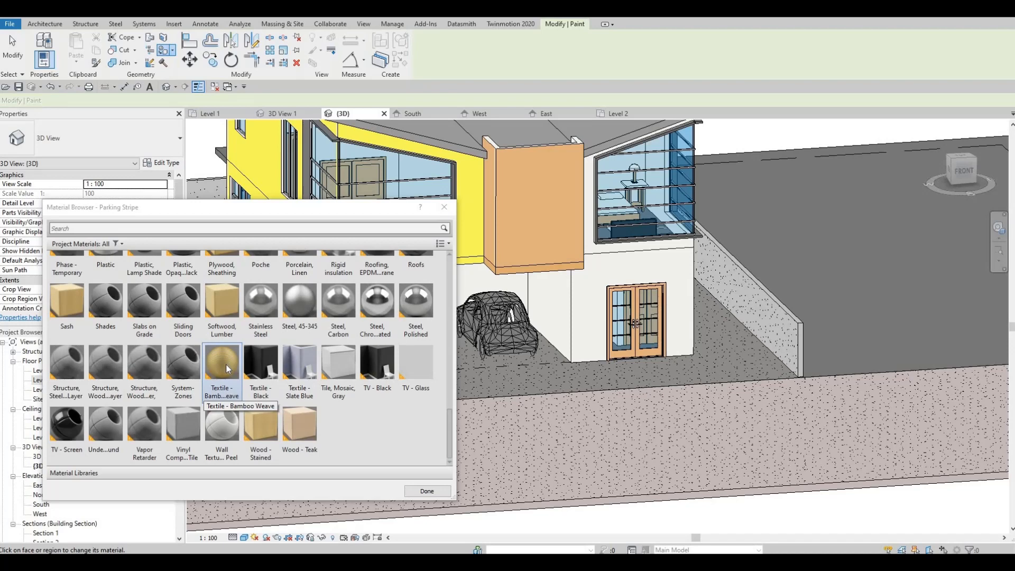
pyautogui.scroll(3, 227, 369)
pyautogui.click(185, 396)
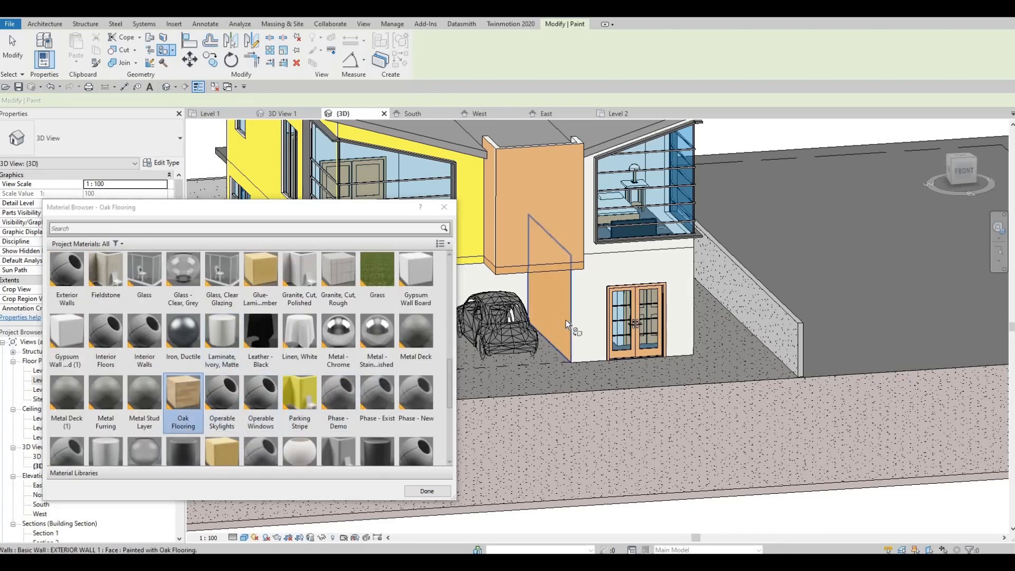
# Step: Undo the Oak Flooring paint and paint the garage's side wall face and the front entrance wall with Wood - Teak
pyautogui.hotkey('ctrl', 'z')
pyautogui.press('Escape')
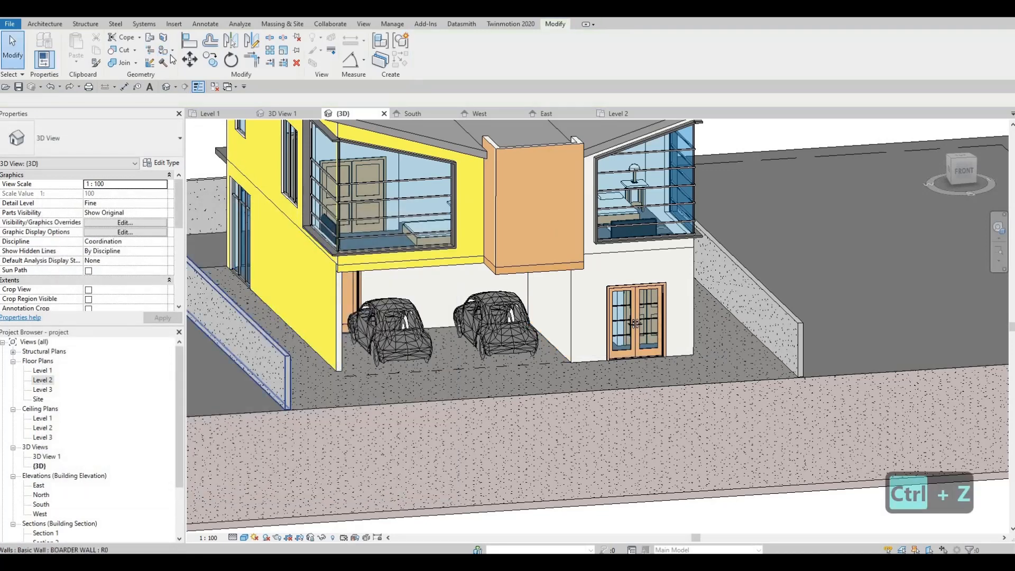
pyautogui.click(172, 50)
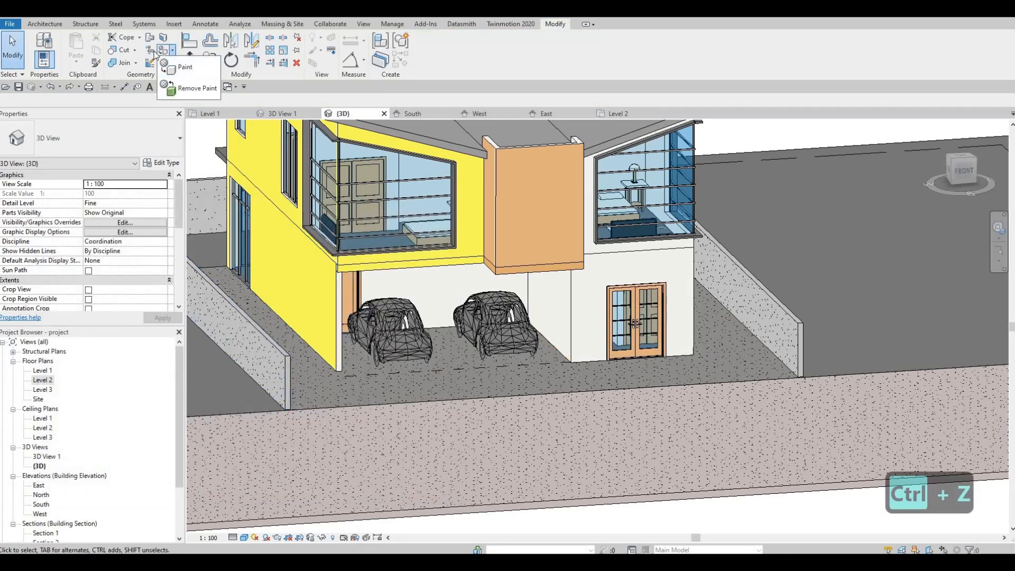
pyautogui.press('Escape')
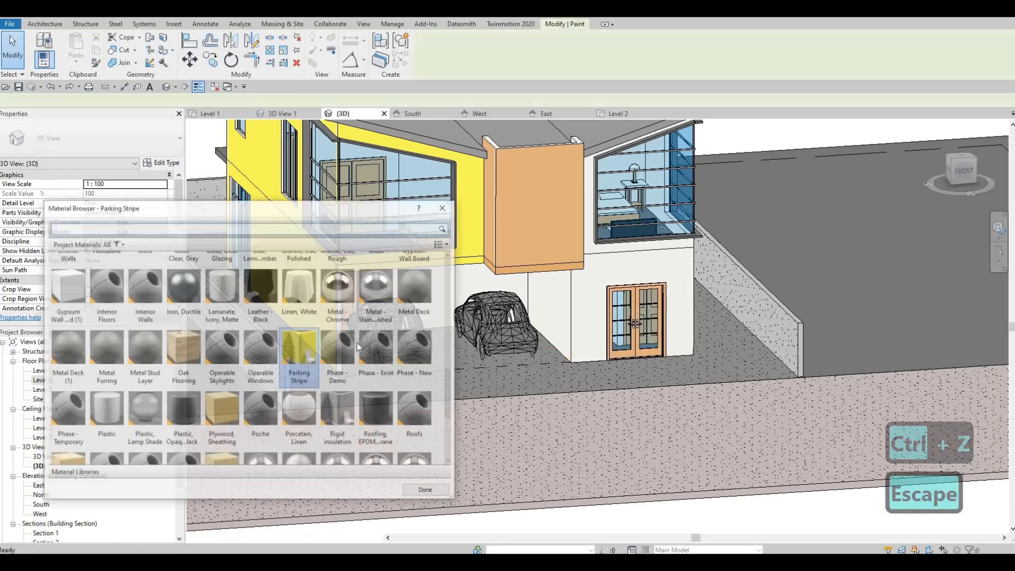
pyautogui.scroll(-4, 431, 406)
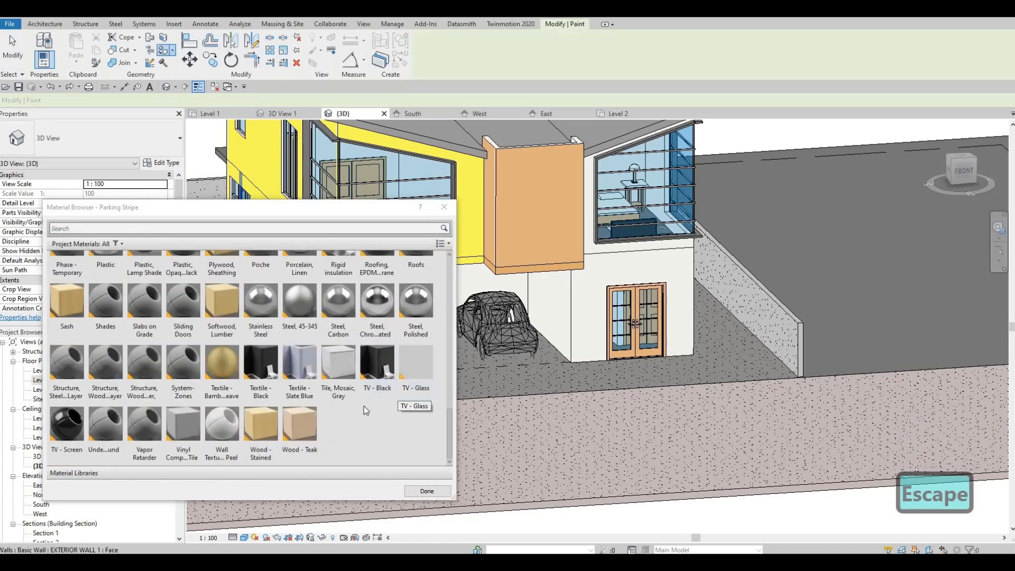
pyautogui.click(307, 429)
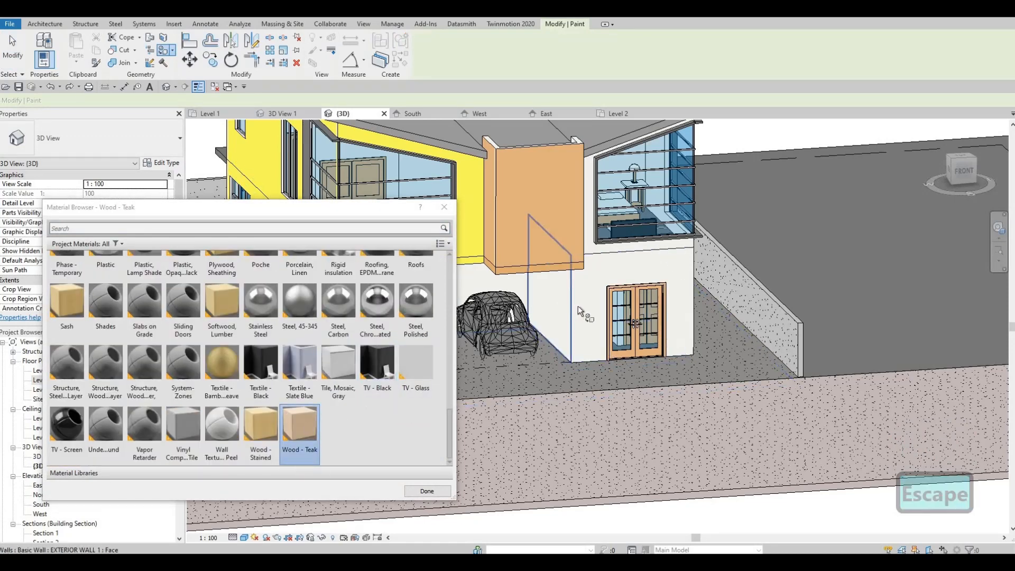
pyautogui.click(574, 354)
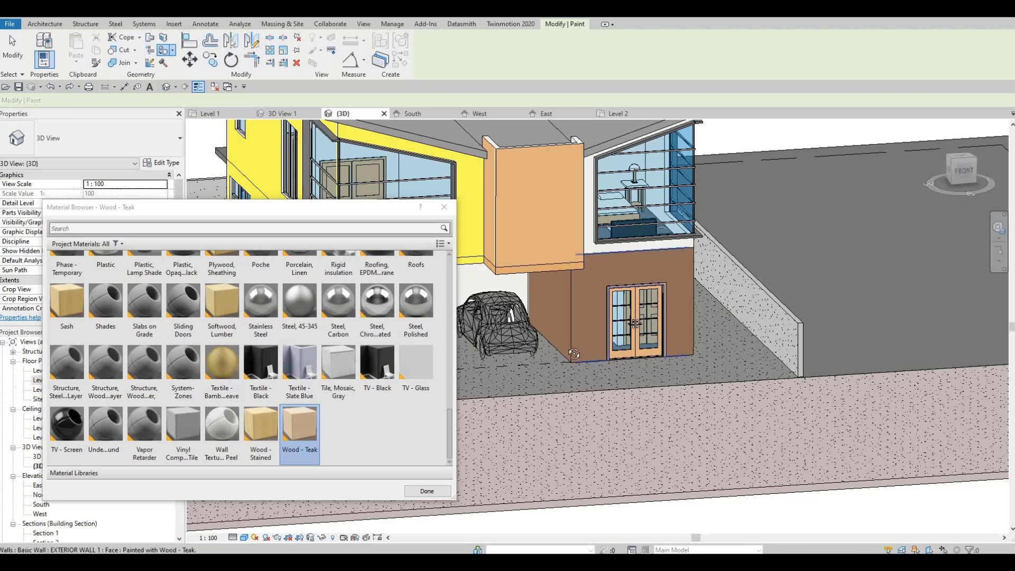
# Step: Paint the upper and lower side walls behind the entrance, their rear return, and the front band around the corner window with Wood - Teak
pyautogui.keyDown('shift'); pyautogui.moveTo(574, 354); pyautogui.dragTo(708, 244, button='middle'); pyautogui.keyUp('shift')
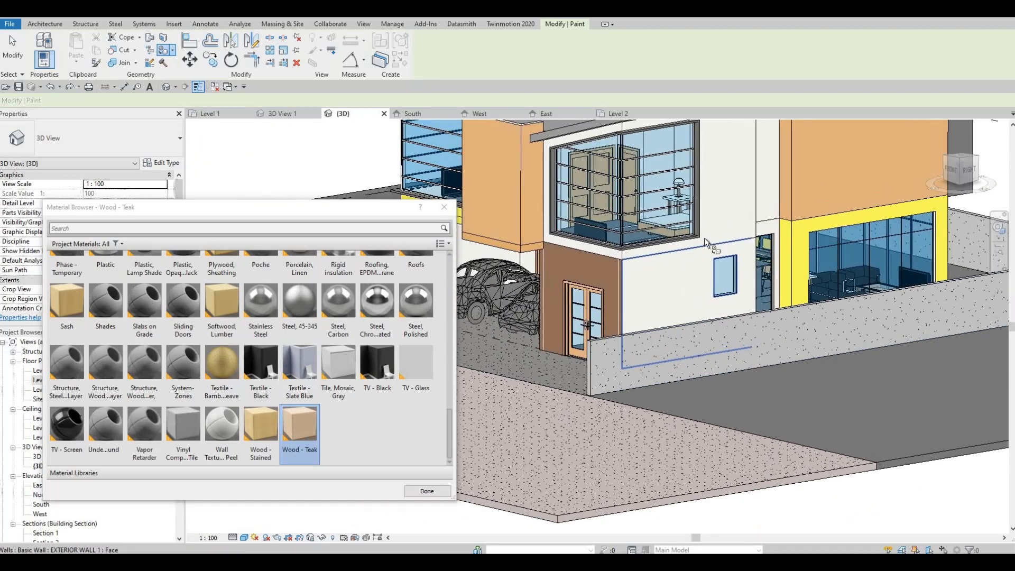
pyautogui.click(709, 244)
pyautogui.click(721, 202)
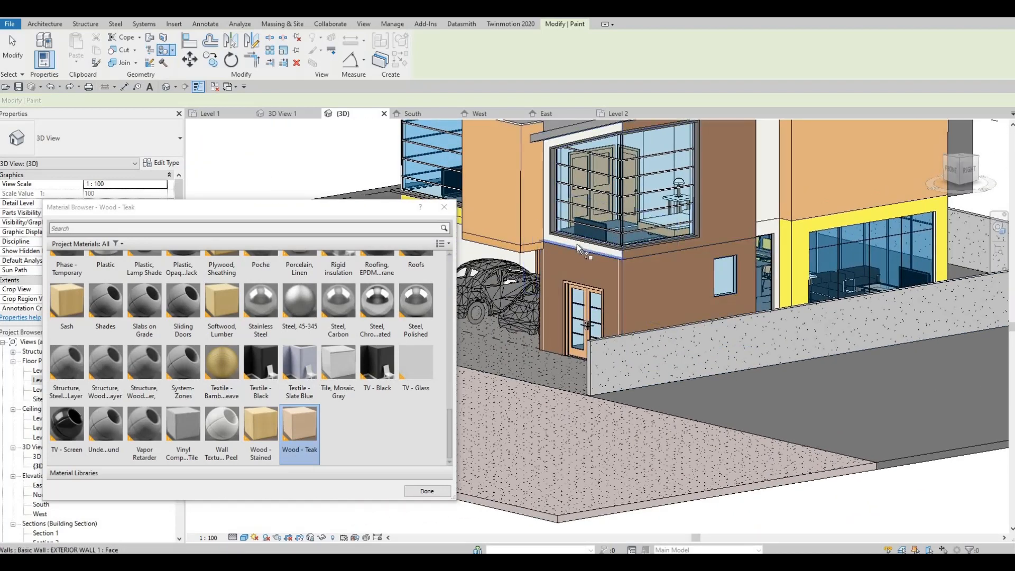
pyautogui.click(577, 245)
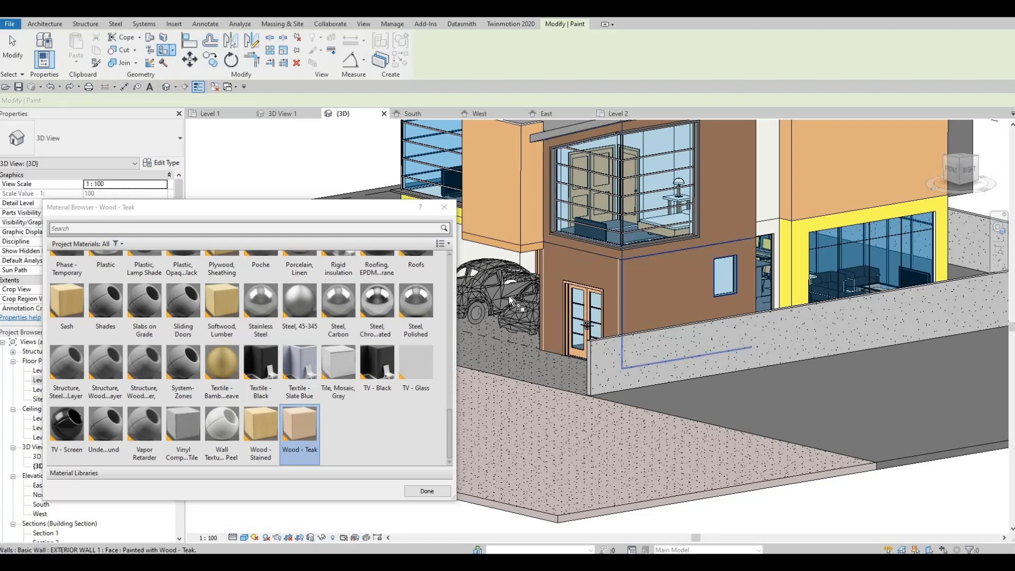
pyautogui.keyDown('shift'); pyautogui.moveTo(508, 296); pyautogui.dragTo(583, 204, button='middle'); pyautogui.keyUp('shift')
pyautogui.click(576, 262)
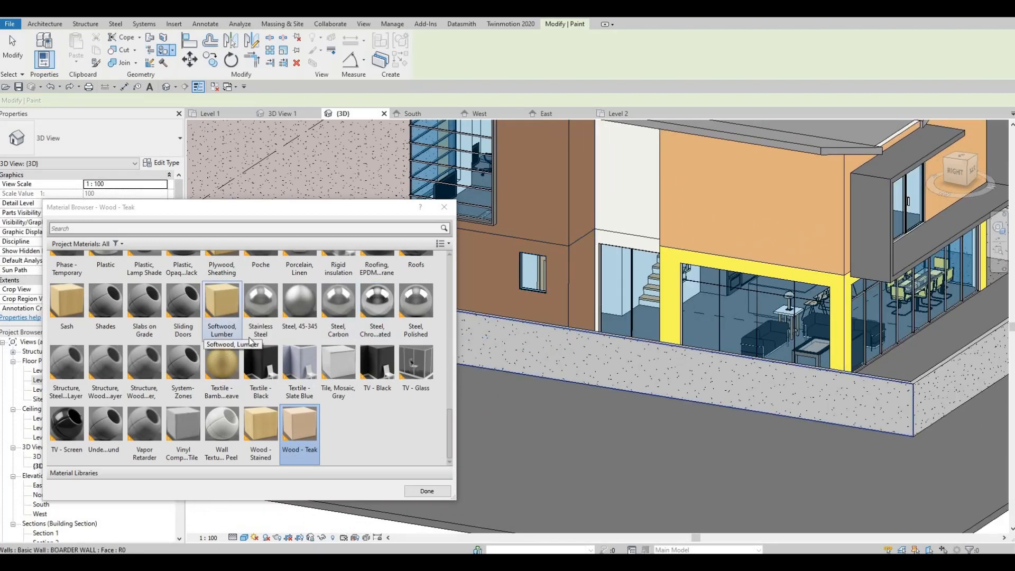
# Step: Browse the project materials and paint the recessed upper wall above the staircase glazing with Wood - Teak
pyautogui.scroll(10, 253, 338)
pyautogui.scroll(-3, 260, 359)
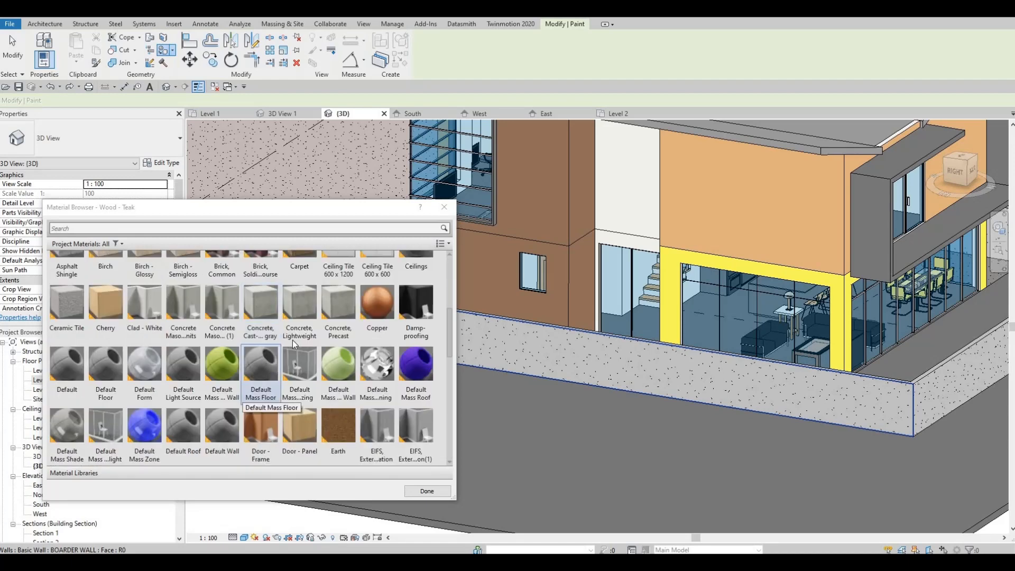
pyautogui.scroll(-5, 293, 341)
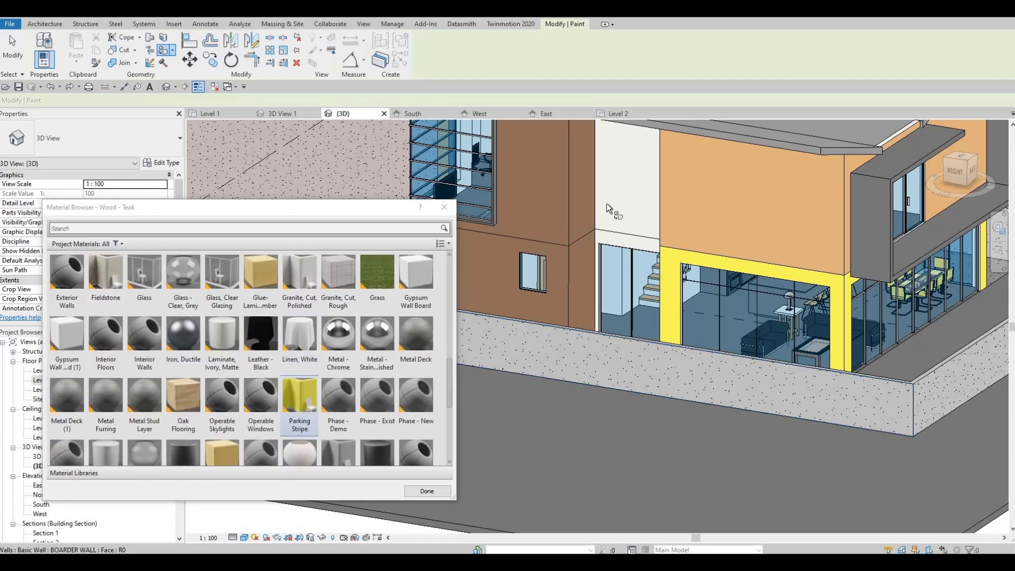
pyautogui.click(620, 230)
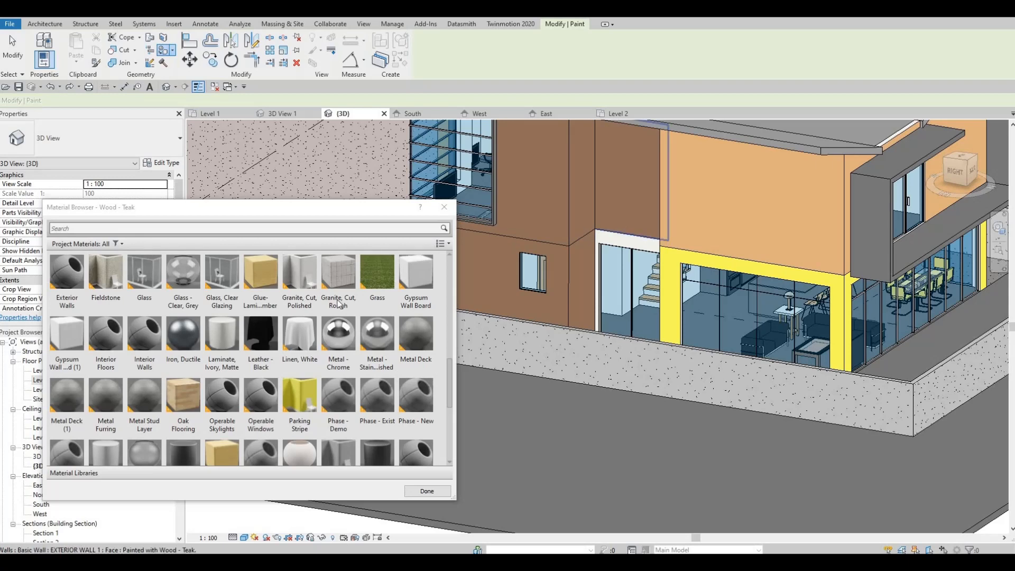
# Step: Try Parking Stripe on the recessed wall's upper and lower faces around the staircase glazing, and undo both paints
pyautogui.click(298, 400)
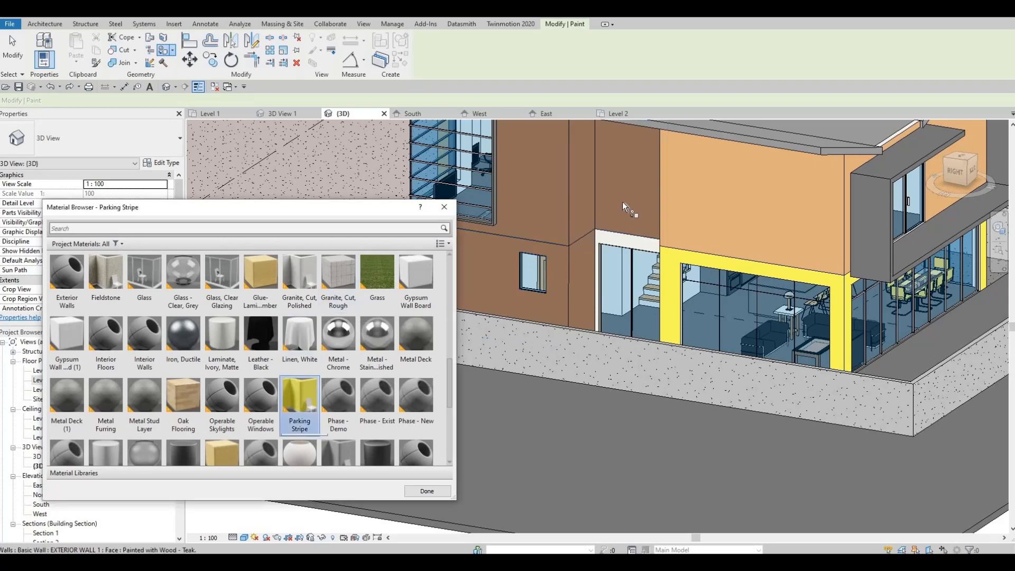
pyautogui.click(624, 240)
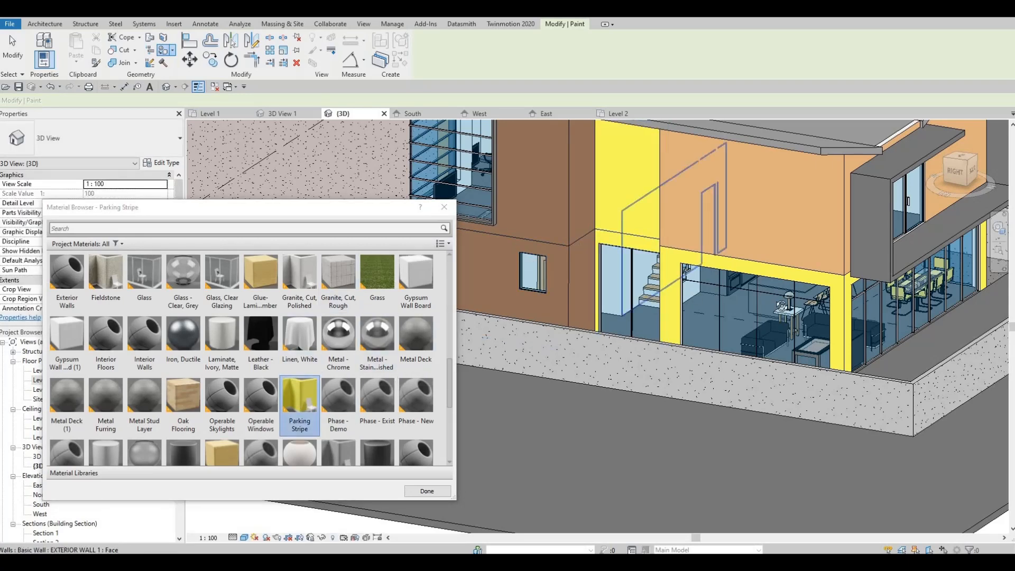
pyautogui.keyDown('shift'); pyautogui.moveTo(624, 240); pyautogui.dragTo(692, 303, button='middle'); pyautogui.keyUp('shift')
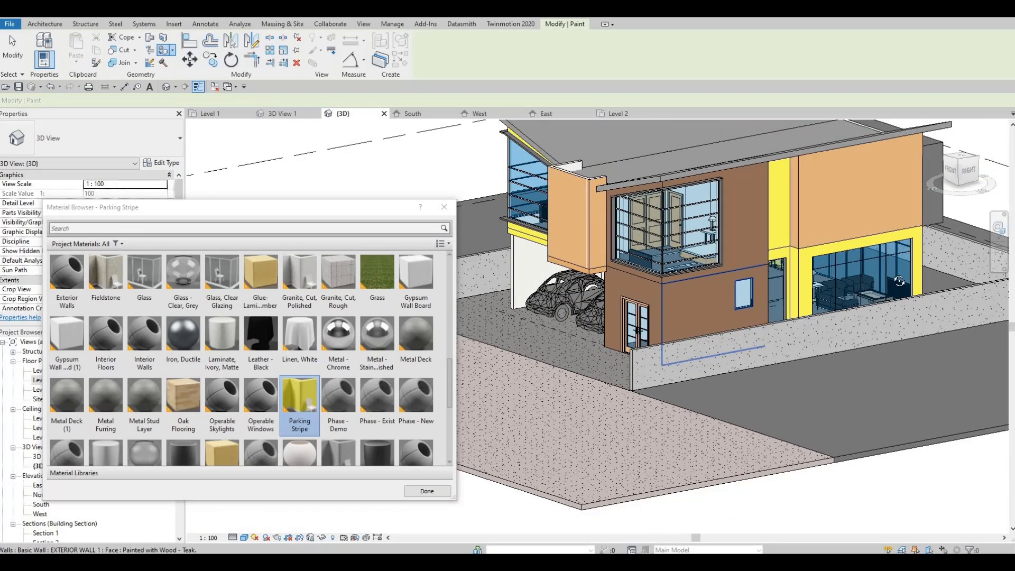
pyautogui.moveTo(898, 281)
pyautogui.keyDown('shift'); pyautogui.mouseDown(button='middle')
pyautogui.moveTo(750, 270)
pyautogui.moveTo(661, 283)
pyautogui.moveTo(747, 238)
pyautogui.moveTo(676, 246)
pyautogui.moveTo(664, 236)
pyautogui.mouseUp(button='middle'); pyautogui.keyUp('shift')
pyautogui.hotkey('ctrl', 'z')
pyautogui.hotkey('ctrl', 'z')
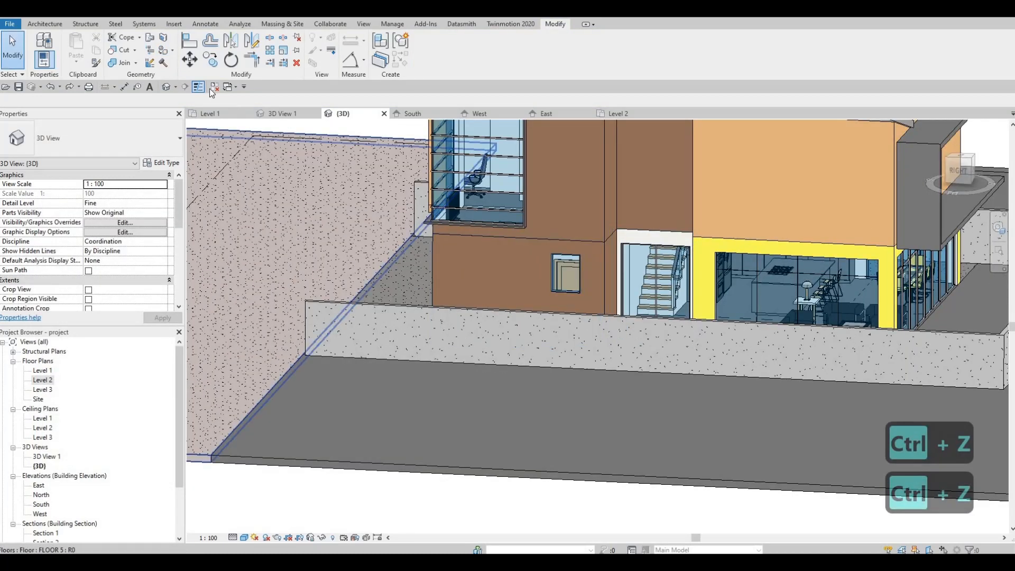
# Step: Paint the recessed wall's upper and lower faces around the staircase glazing with Sash
pyautogui.click(163, 51)
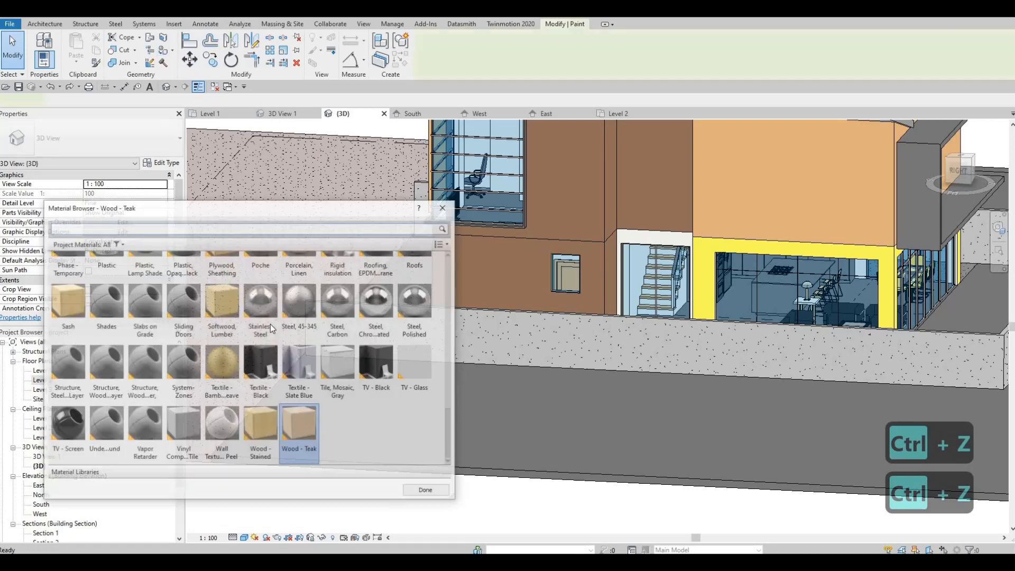
pyautogui.click(67, 333)
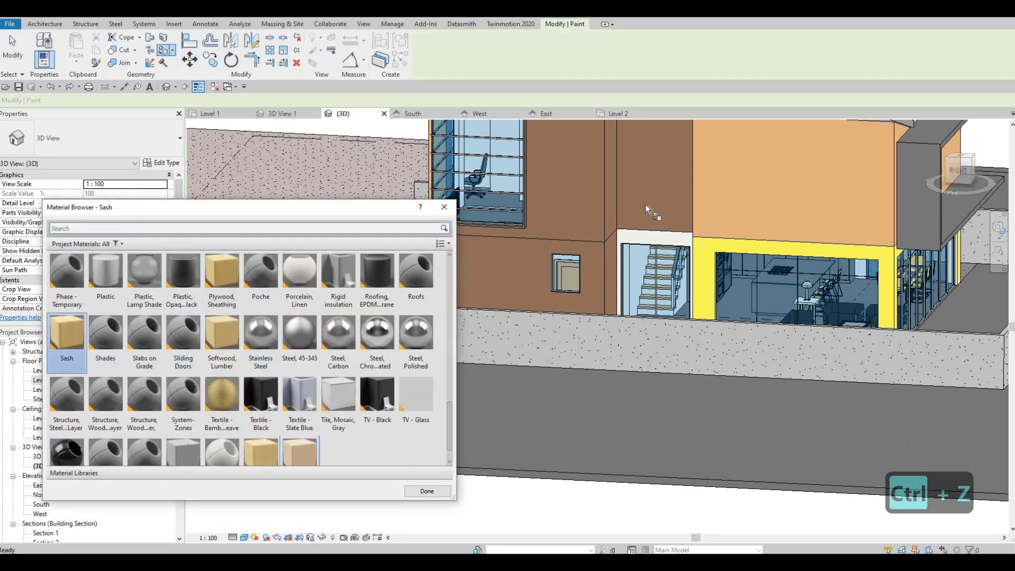
pyautogui.click(645, 227)
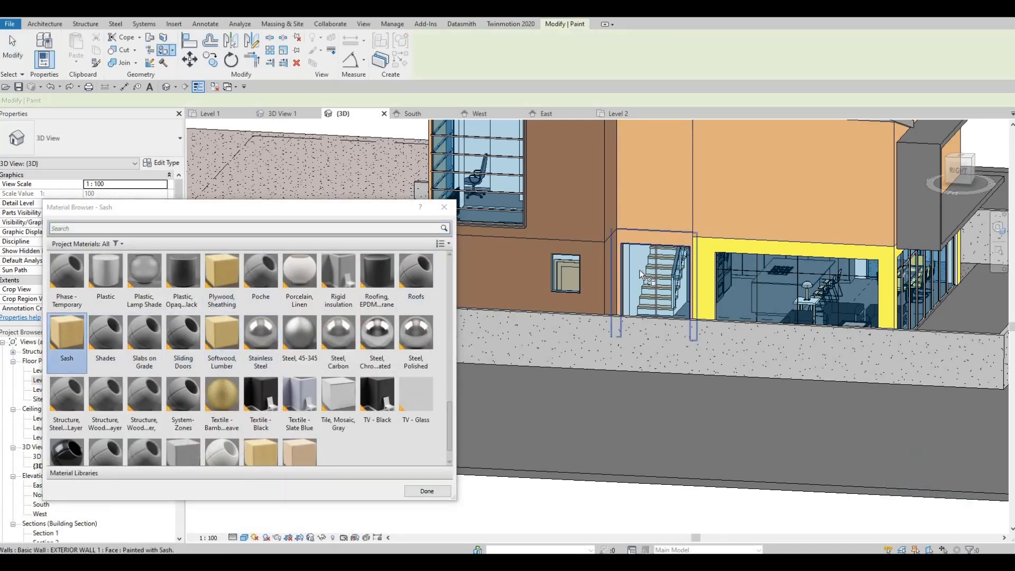
# Step: Paint the recessed wall's ground-floor face around the staircase glazing with Parking Stripe
pyautogui.keyDown('shift'); pyautogui.moveTo(766, 294); pyautogui.dragTo(677, 242, button='middle'); pyautogui.keyUp('shift')
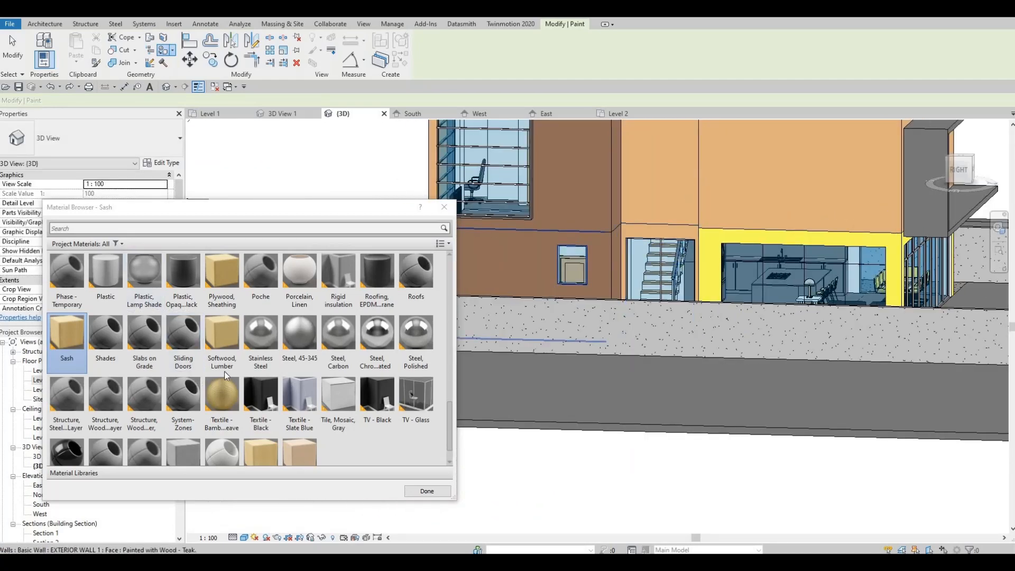
pyautogui.scroll(5, 287, 367)
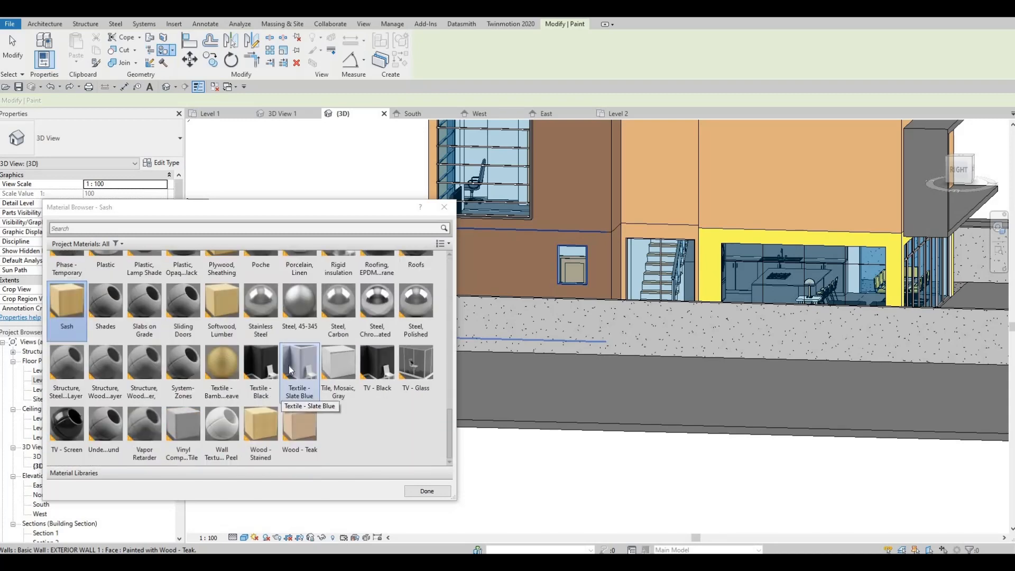
pyautogui.scroll(-4, 290, 378)
pyautogui.click(300, 393)
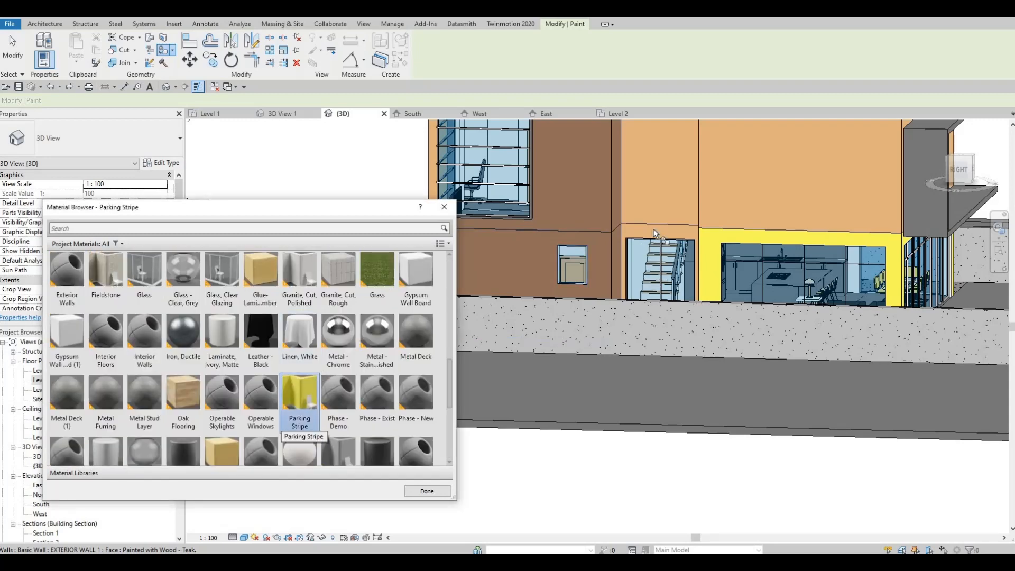
pyautogui.click(642, 261)
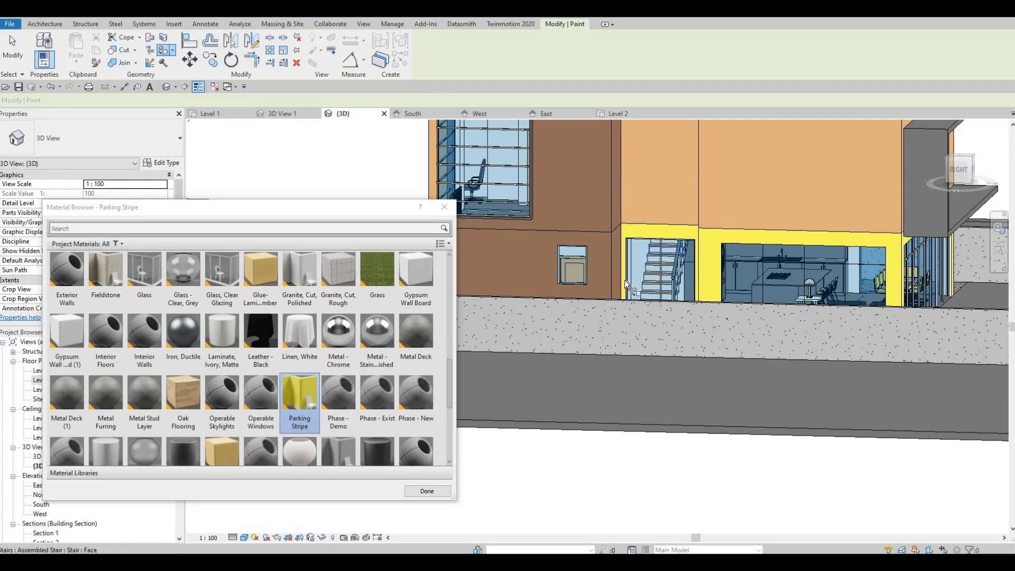
# Step: Paint the recessed wall's upper and ground-floor faces around the staircase glazing with Granite, Cut, Rough
pyautogui.scroll(-2, 655, 259)
pyautogui.moveTo(642, 290)
pyautogui.keyDown('shift'); pyautogui.mouseDown(button='middle')
pyautogui.moveTo(761, 283)
pyautogui.moveTo(561, 286)
pyautogui.mouseUp(button='middle'); pyautogui.keyUp('shift')
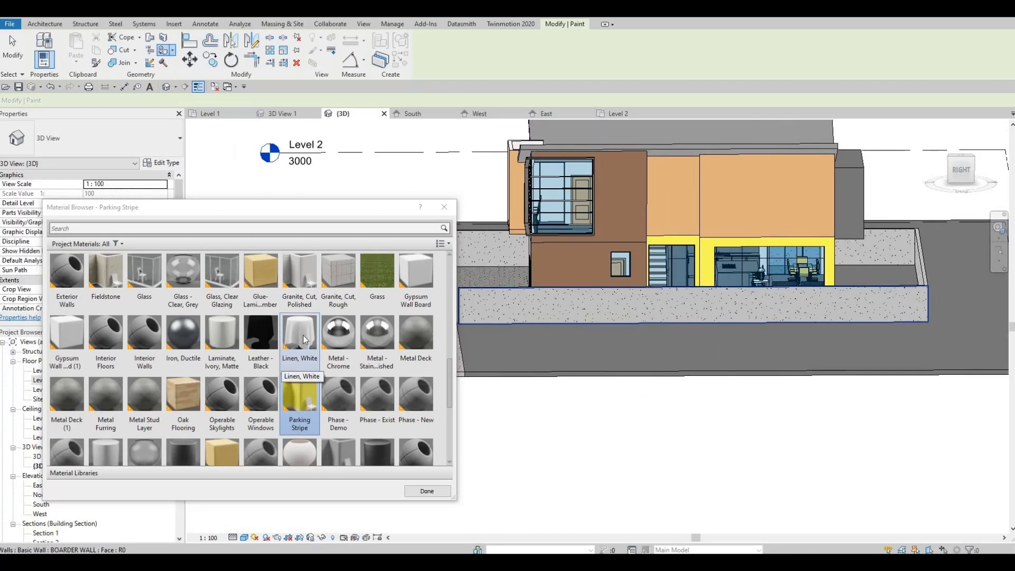
pyautogui.click(342, 286)
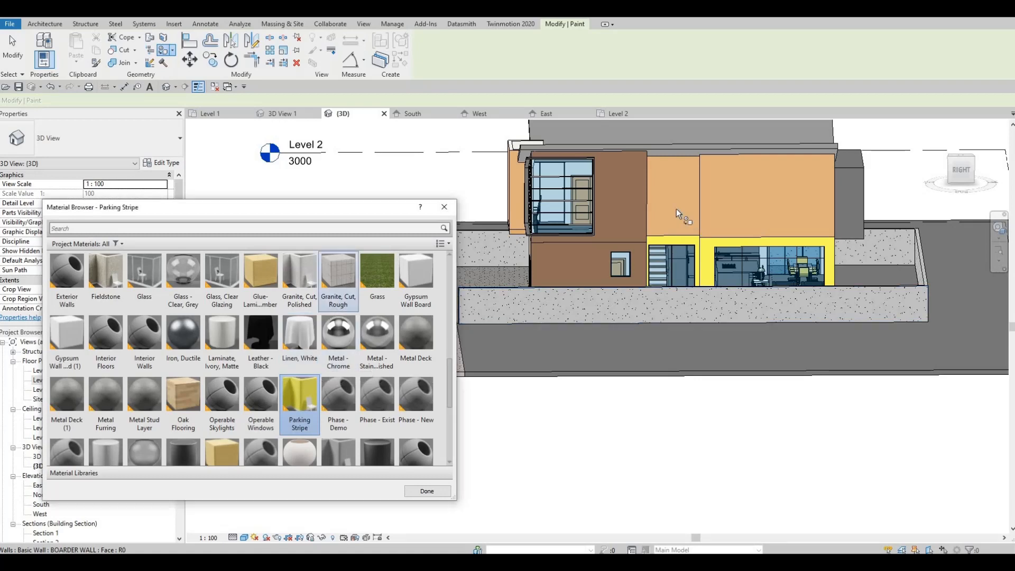
pyautogui.click(673, 240)
pyautogui.click(673, 240)
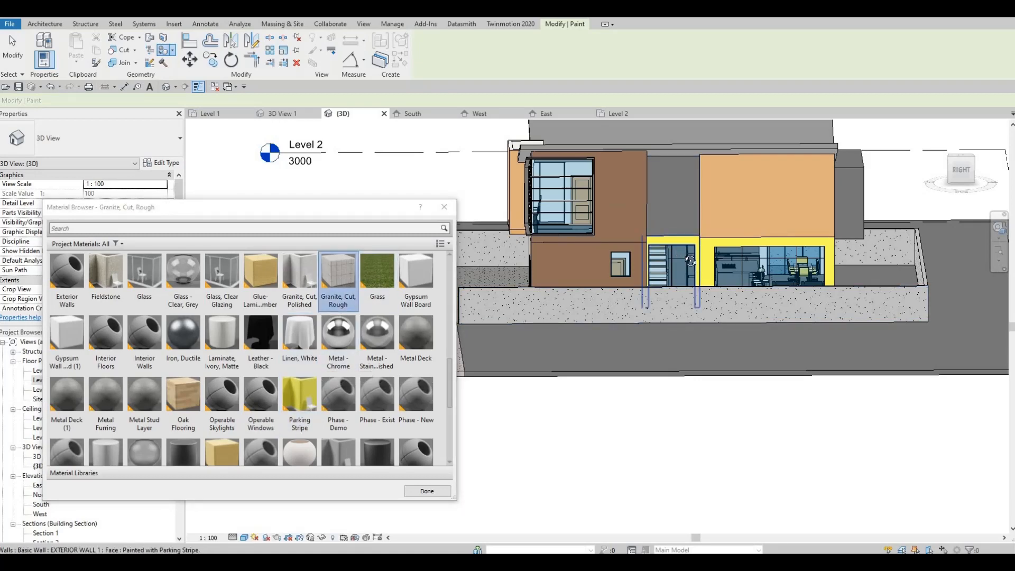
# Step: Examine the ground-floor opening in the granite-painted recessed wall, including its frame and jamb faces, up close
pyautogui.scroll(-3, 603, 243)
pyautogui.keyDown('shift'); pyautogui.moveTo(603, 249); pyautogui.dragTo(602, 196, button='middle'); pyautogui.keyUp('shift')
pyautogui.scroll(6, 644, 209)
pyautogui.scroll(-4, 612, 246)
pyautogui.scroll(1, 603, 196)
pyautogui.scroll(2, 586, 197)
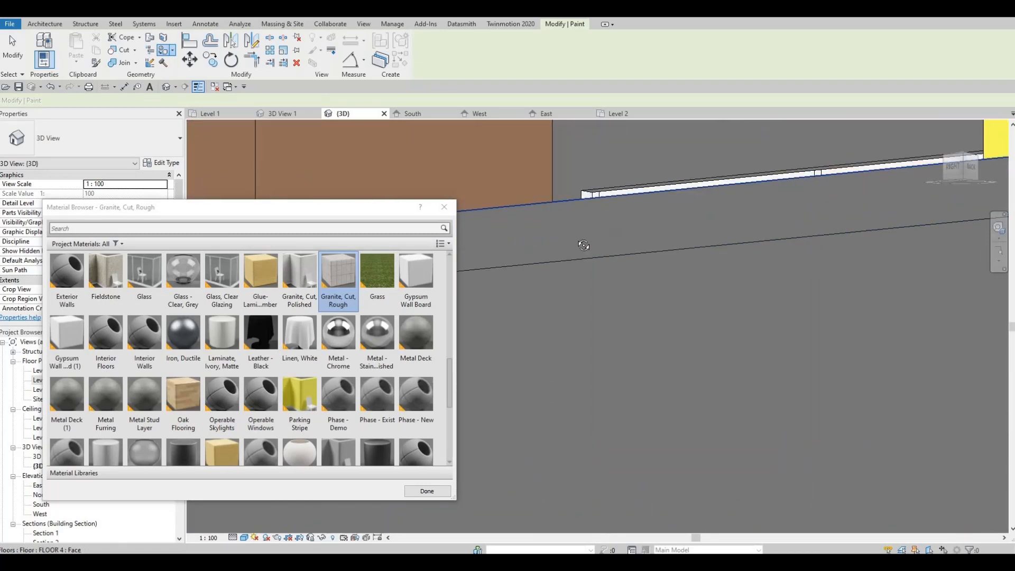
pyautogui.keyDown('shift'); pyautogui.moveTo(578, 240); pyautogui.dragTo(551, 304, button='middle'); pyautogui.keyUp('shift')
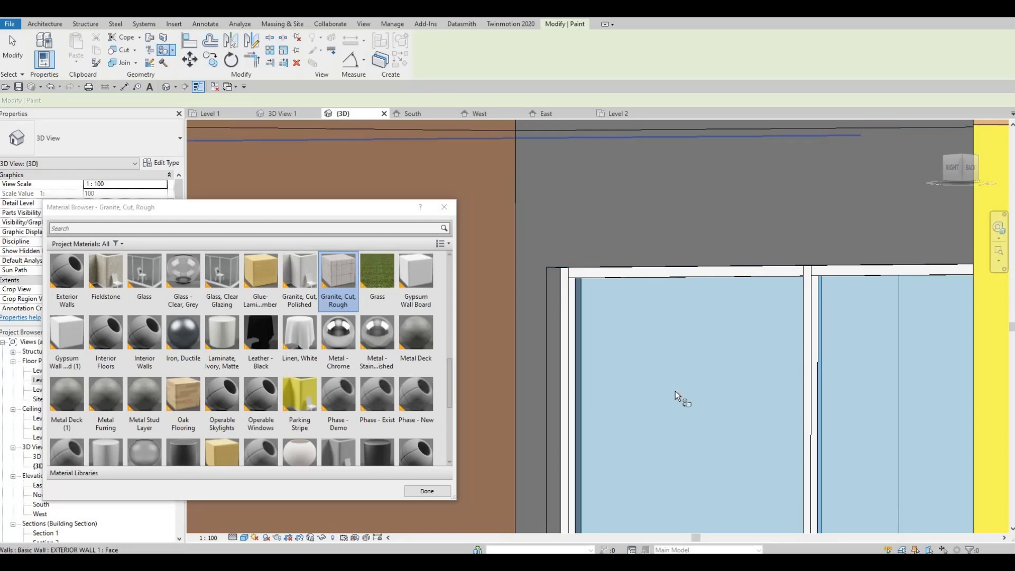
pyautogui.scroll(-2, 676, 392)
pyautogui.keyDown('shift'); pyautogui.moveTo(734, 425); pyautogui.dragTo(831, 356, button='middle'); pyautogui.keyUp('shift')
pyautogui.scroll(-3, 831, 357)
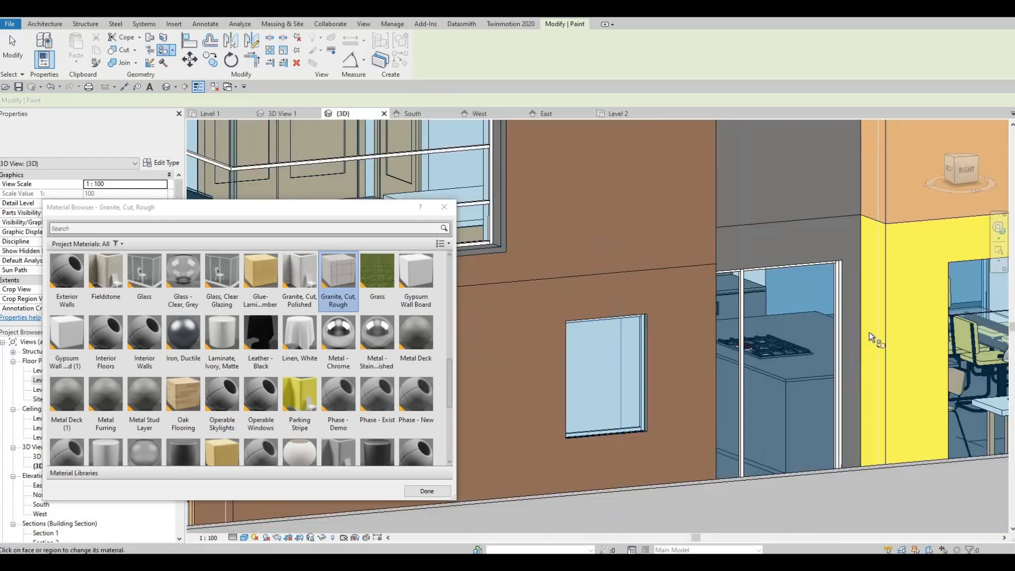
pyautogui.scroll(2, 871, 328)
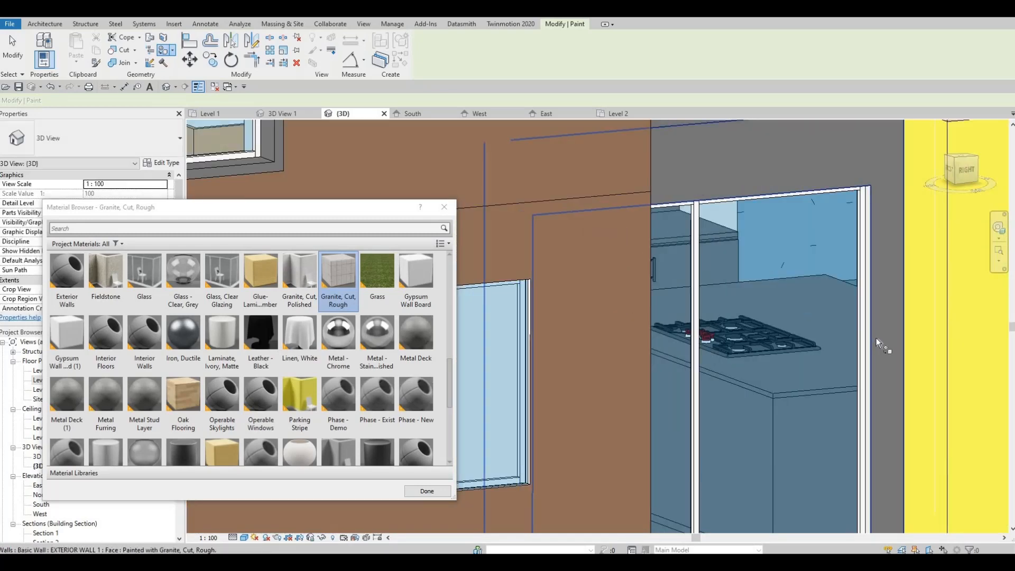
pyautogui.press('Tab')
pyautogui.press('Tab')
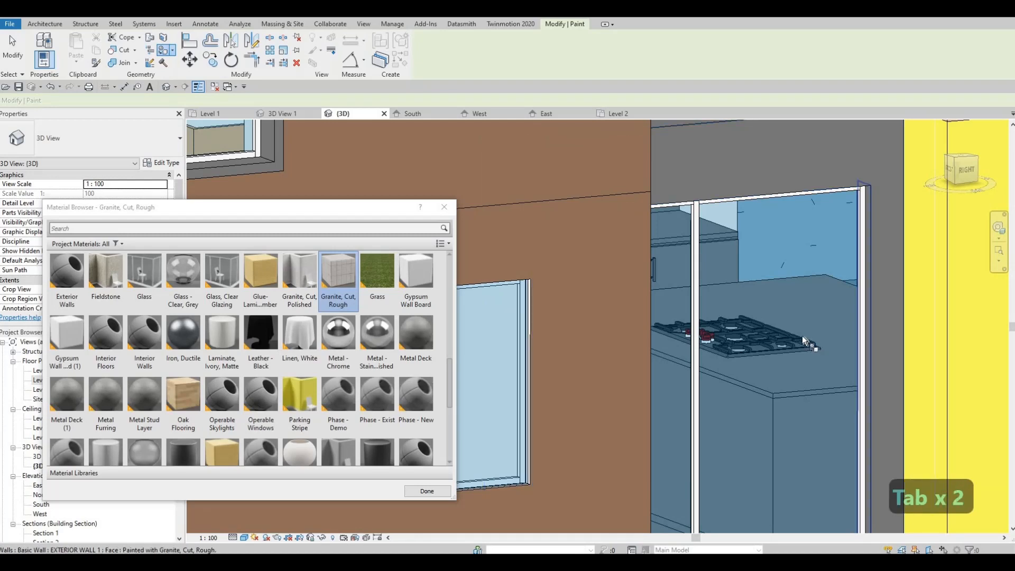
# Step: Paint the narrow front end face of the ground-floor yellow wall beside the parked cars with Parking Stripe and finish painting
pyautogui.scroll(-4, 801, 335)
pyautogui.moveTo(697, 357)
pyautogui.keyDown('shift'); pyautogui.mouseDown(button='middle')
pyautogui.moveTo(775, 360)
pyautogui.moveTo(747, 352)
pyautogui.moveTo(746, 366)
pyautogui.moveTo(688, 340)
pyautogui.moveTo(624, 344)
pyautogui.moveTo(658, 343)
pyautogui.moveTo(647, 307)
pyautogui.moveTo(761, 321)
pyautogui.mouseUp(button='middle'); pyautogui.keyUp('shift')
pyautogui.keyDown('shift'); pyautogui.moveTo(706, 287); pyautogui.dragTo(772, 328, button='middle'); pyautogui.keyUp('shift')
pyautogui.scroll(2, 599, 169)
pyautogui.scroll(2, 597, 170)
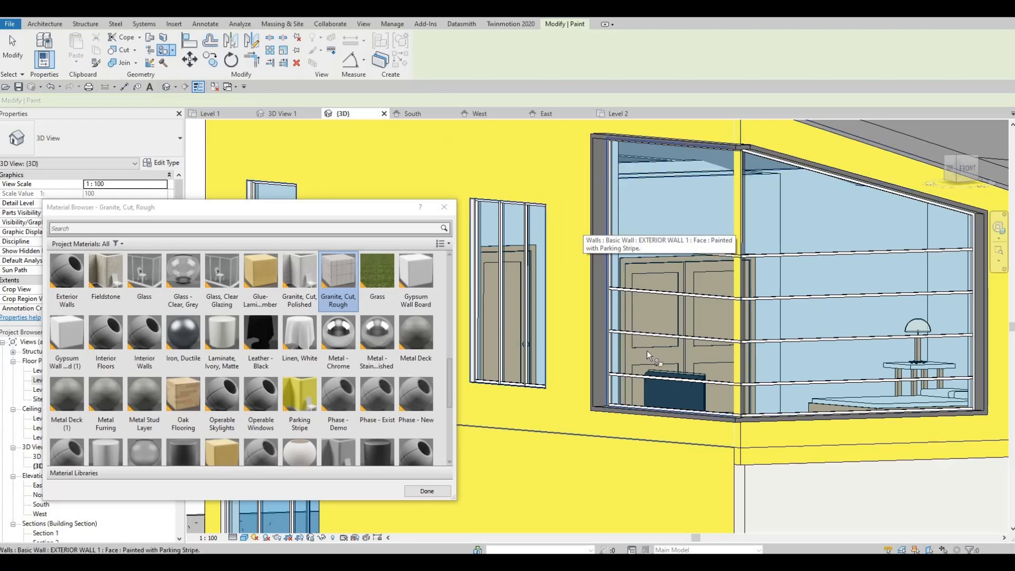
pyautogui.scroll(-6, 646, 350)
pyautogui.keyDown('shift'); pyautogui.moveTo(646, 350); pyautogui.dragTo(619, 370, button='middle'); pyautogui.keyUp('shift')
pyautogui.scroll(3, 619, 370)
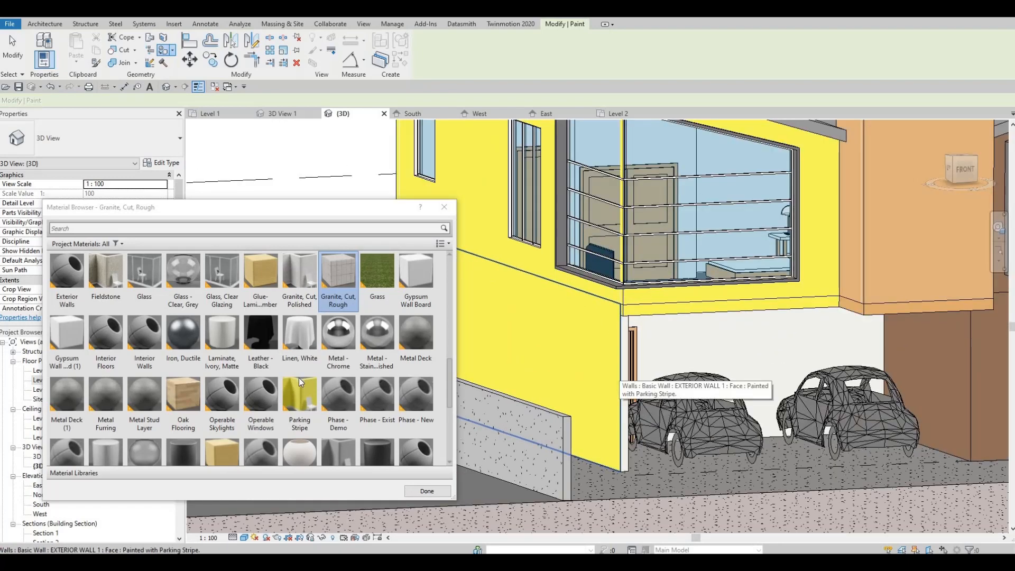
pyautogui.click(299, 394)
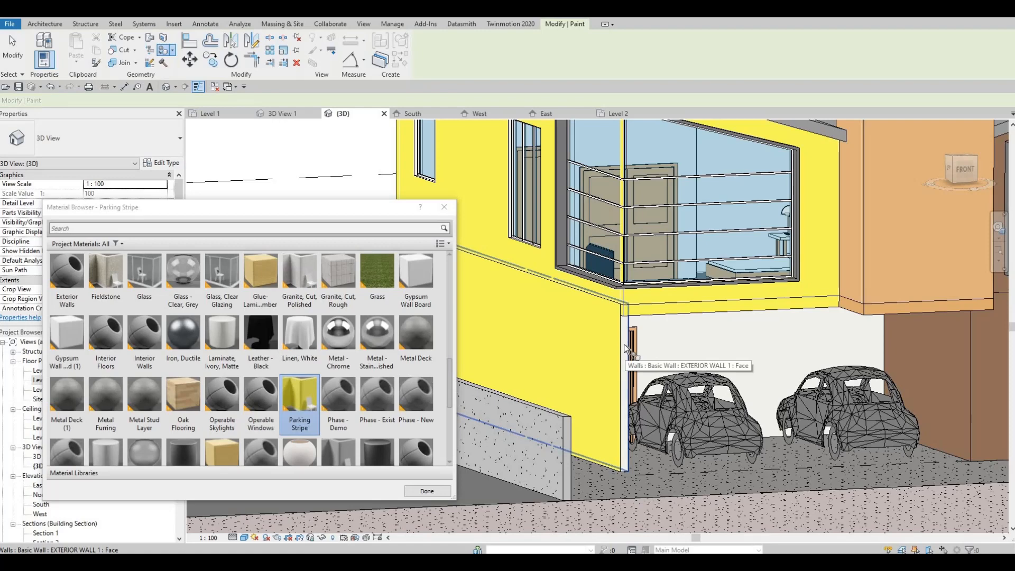
pyautogui.press('Tab')
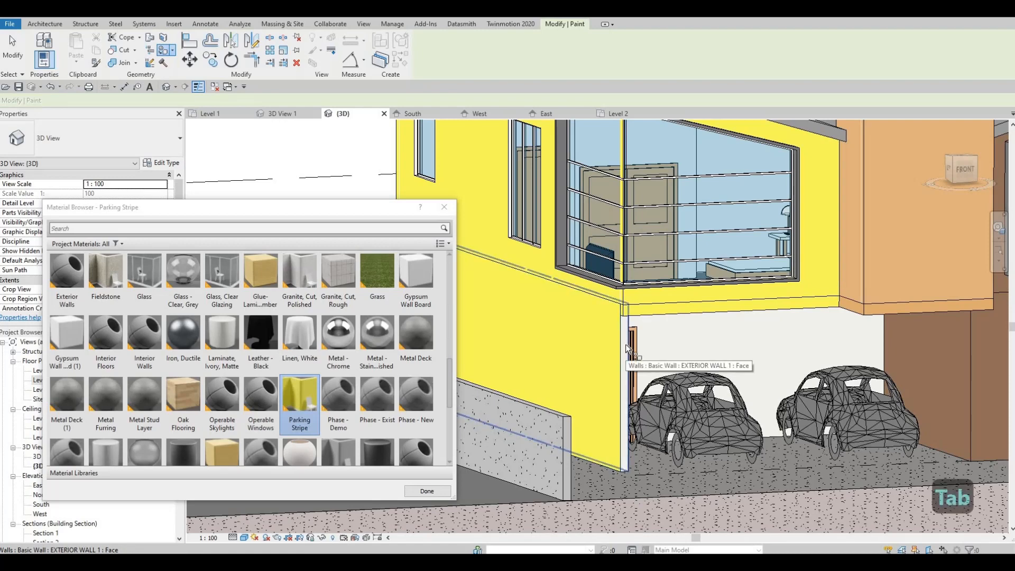
pyautogui.press('Tab')
pyautogui.click(626, 344)
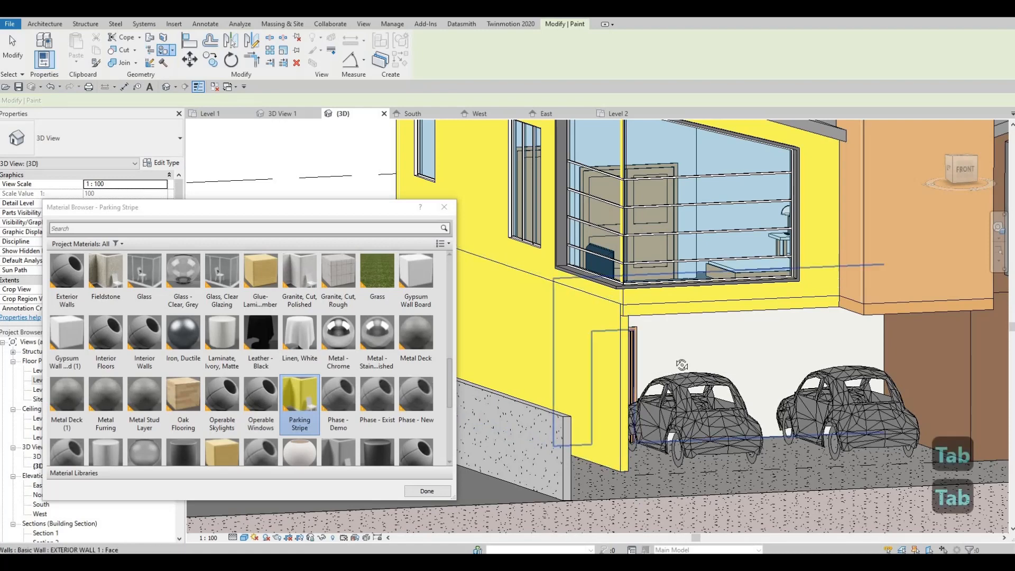
pyautogui.press('Escape')
# Step: Examine the painted exterior from the front overhang, around the long yellow side wall, and back to the carport
pyautogui.scroll(-2, 667, 368)
pyautogui.moveTo(666, 369)
pyautogui.keyDown('shift'); pyautogui.mouseDown(button='middle')
pyautogui.moveTo(588, 307)
pyautogui.moveTo(381, 221)
pyautogui.mouseUp(button='middle'); pyautogui.keyUp('shift')
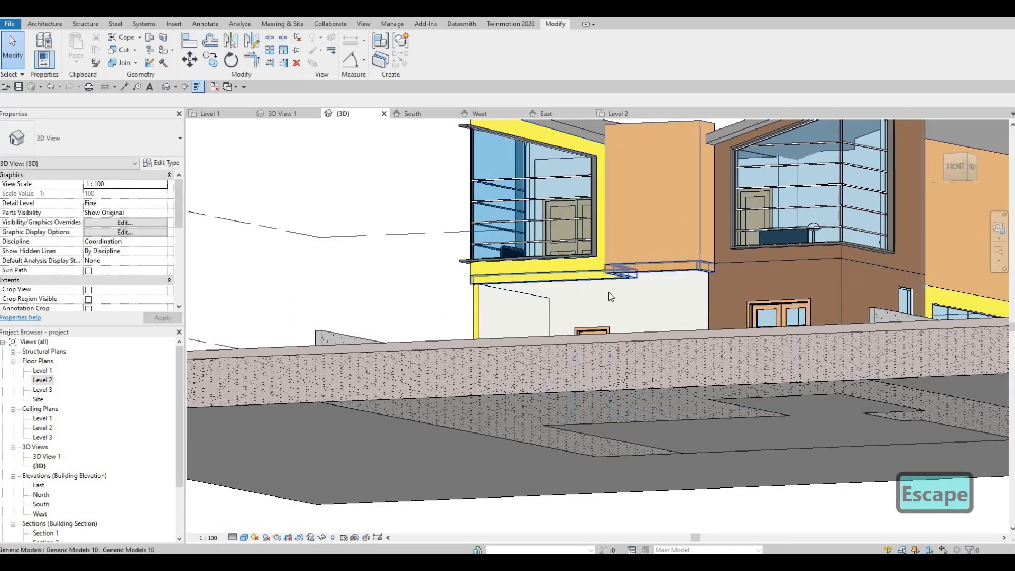
pyautogui.keyDown('shift'); pyautogui.moveTo(624, 306); pyautogui.dragTo(587, 317, button='middle'); pyautogui.keyUp('shift')
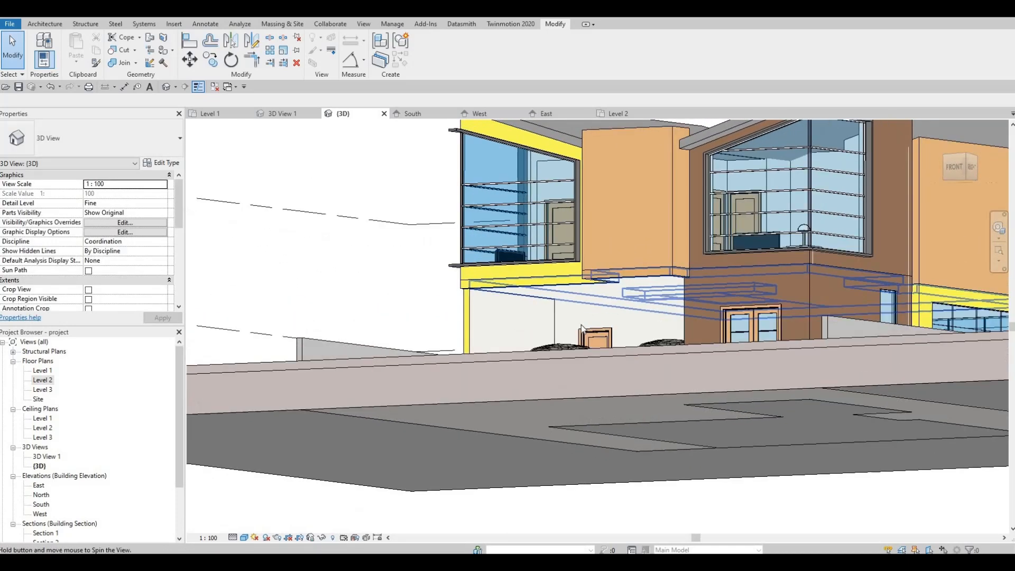
pyautogui.scroll(-3, 607, 364)
pyautogui.keyDown('shift'); pyautogui.moveTo(630, 397); pyautogui.dragTo(599, 415, button='middle'); pyautogui.keyUp('shift')
pyautogui.keyDown('shift'); pyautogui.moveTo(588, 370); pyautogui.dragTo(485, 400, button='middle'); pyautogui.keyUp('shift')
pyautogui.keyDown('shift'); pyautogui.moveTo(592, 401); pyautogui.dragTo(728, 402, button='middle'); pyautogui.keyUp('shift')
pyautogui.scroll(-1, 720, 412)
pyautogui.moveTo(820, 439); pyautogui.dragTo(497, 415, button='middle')
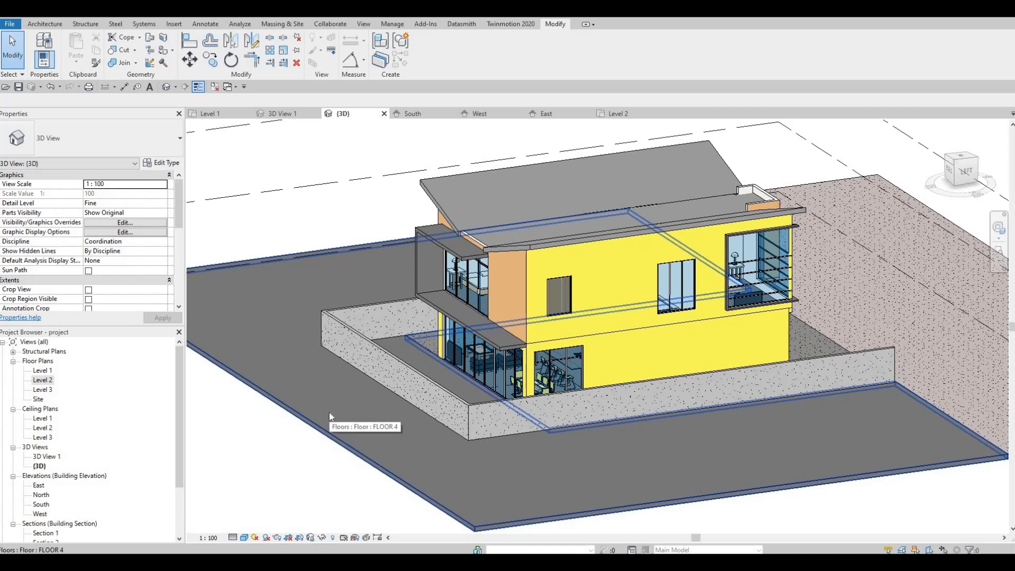
pyautogui.moveTo(486, 413)
pyautogui.mouseDown(button='middle')
pyautogui.moveTo(476, 416)
pyautogui.moveTo(487, 414)
pyautogui.mouseUp(button='middle')
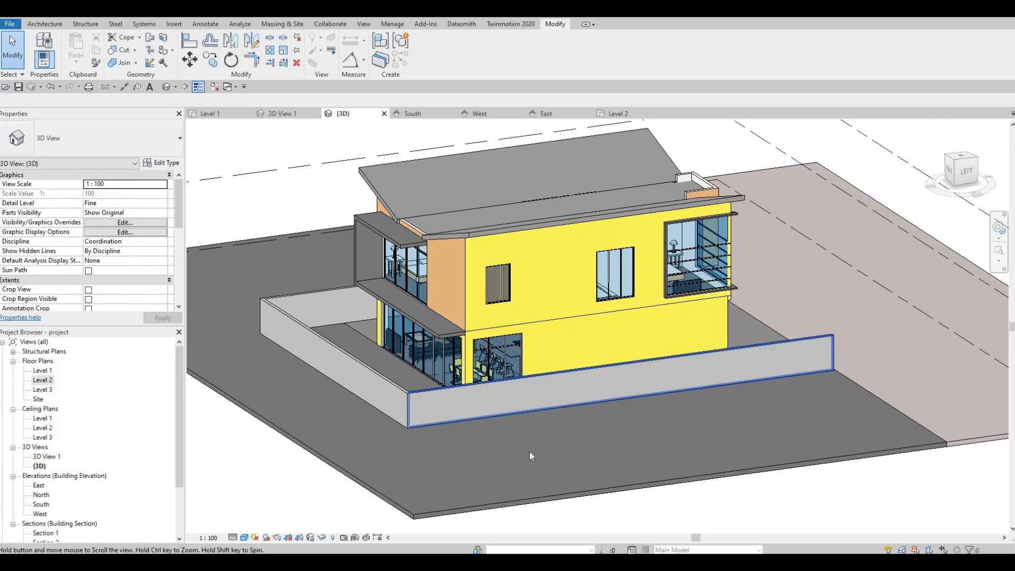
pyautogui.keyDown('shift'); pyautogui.moveTo(531, 455); pyautogui.dragTo(564, 444, button='middle'); pyautogui.keyUp('shift')
pyautogui.keyDown('shift'); pyautogui.moveTo(674, 418); pyautogui.dragTo(620, 406, button='middle'); pyautogui.keyUp('shift')
pyautogui.scroll(2, 629, 347)
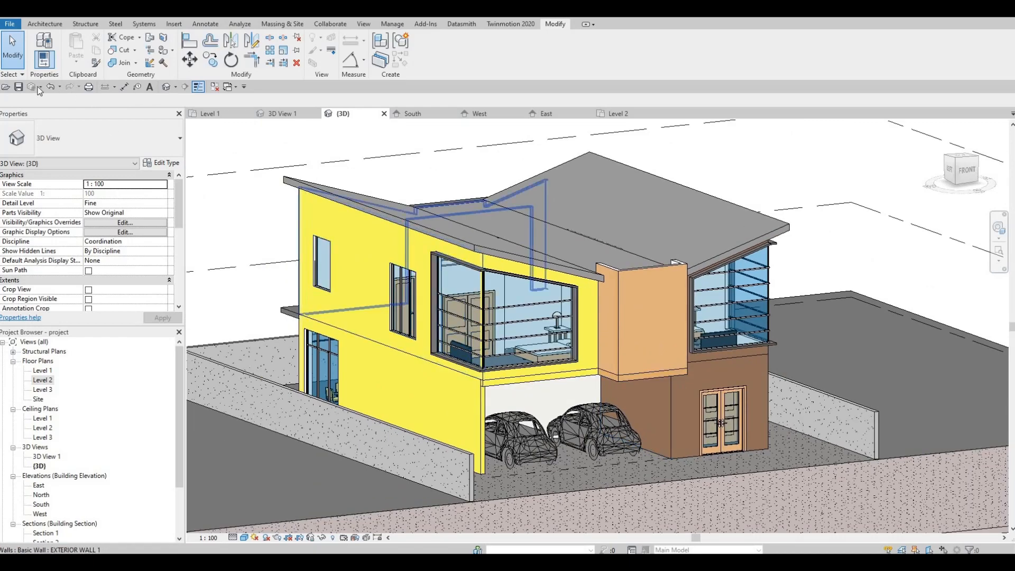